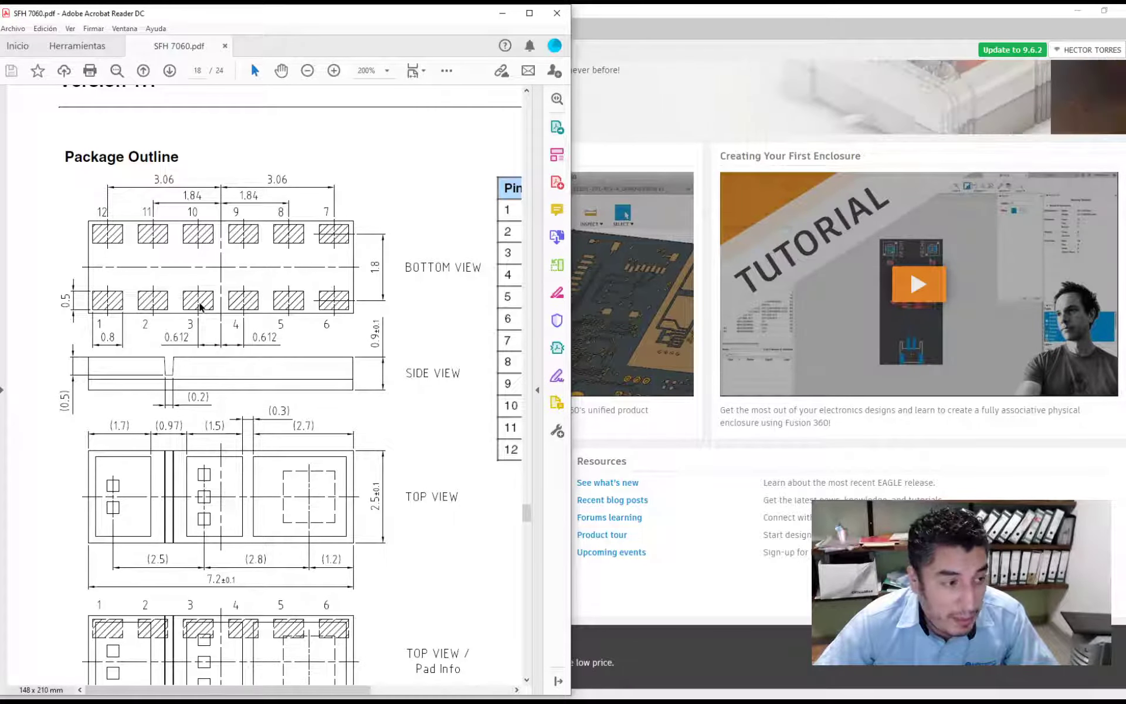
- Examine the package outline and the recommended solder pad dimensions in the SFH 7060 datasheet
right_click(233, 304)
click(220, 303)
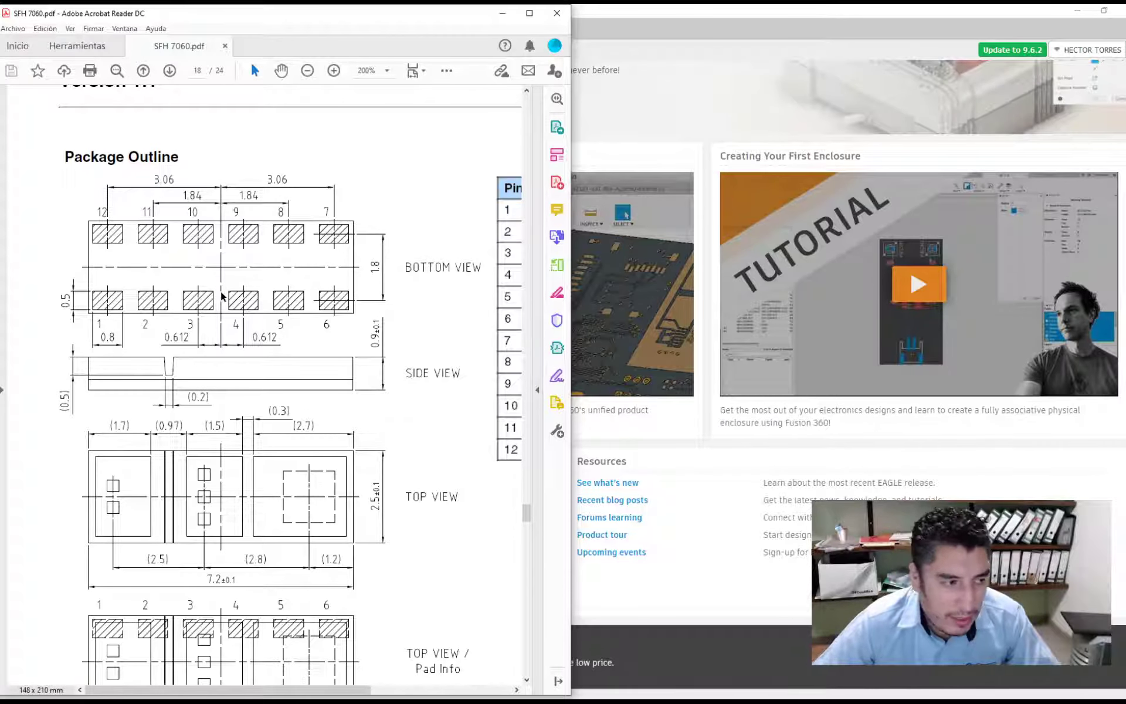
scroll(205, 295, down, 3)
key(alt)
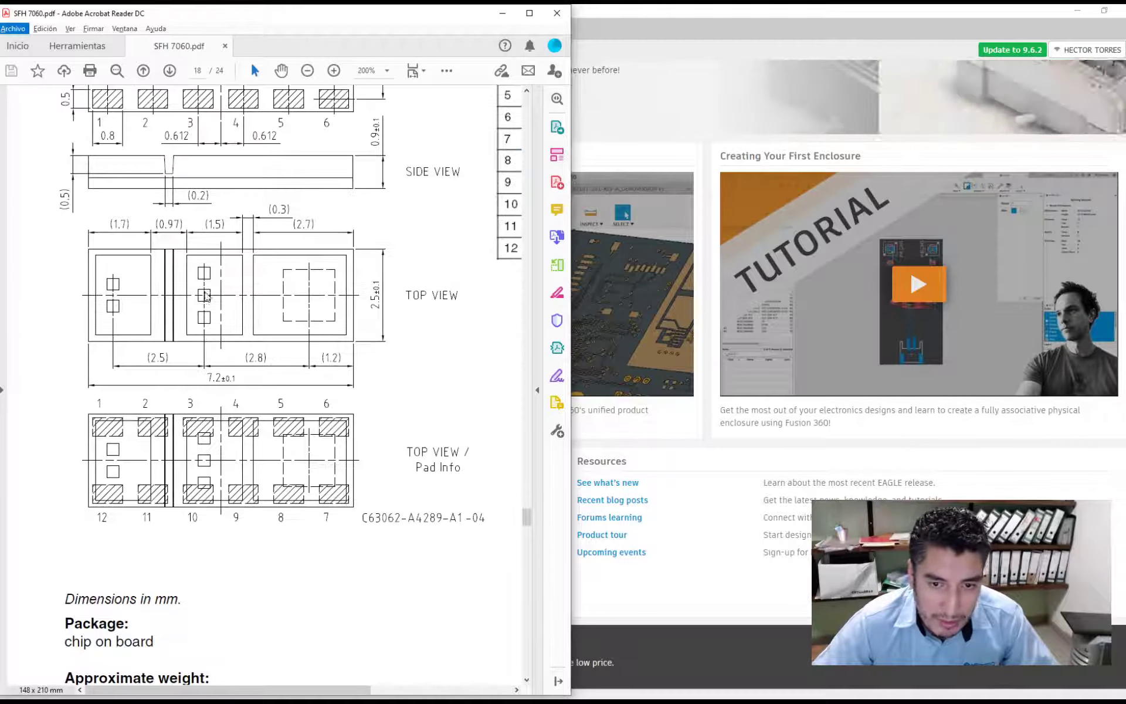
scroll(216, 379, down, 12)
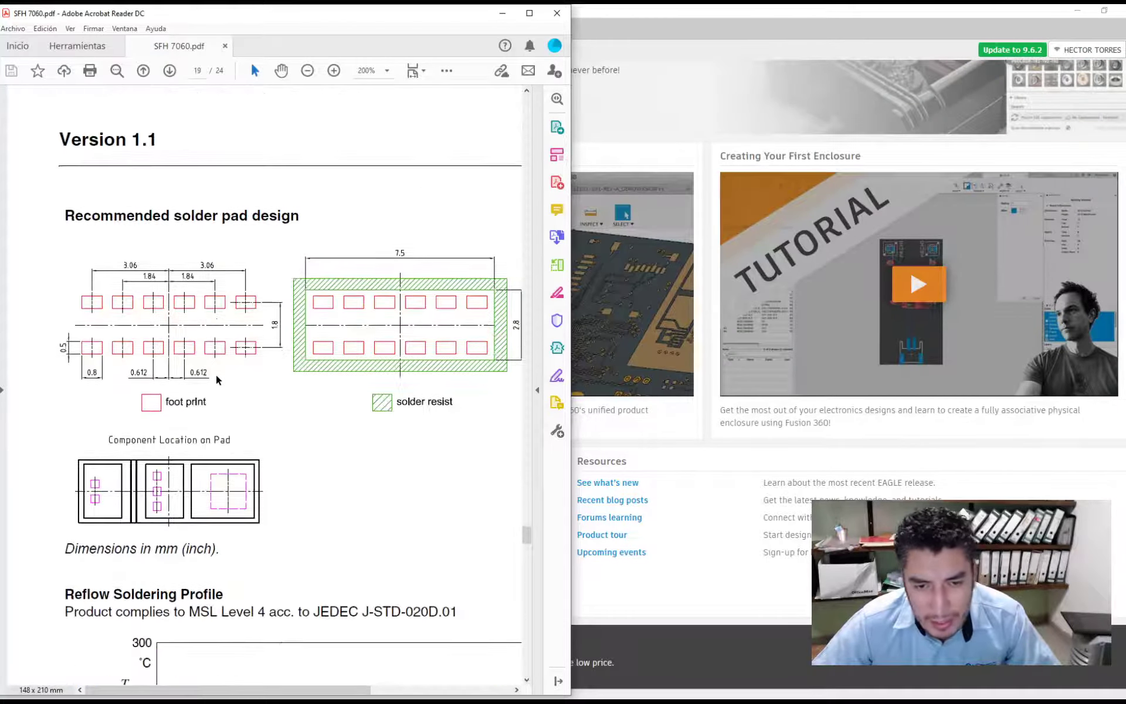
ctrl+scroll(58, 364, up, 3)
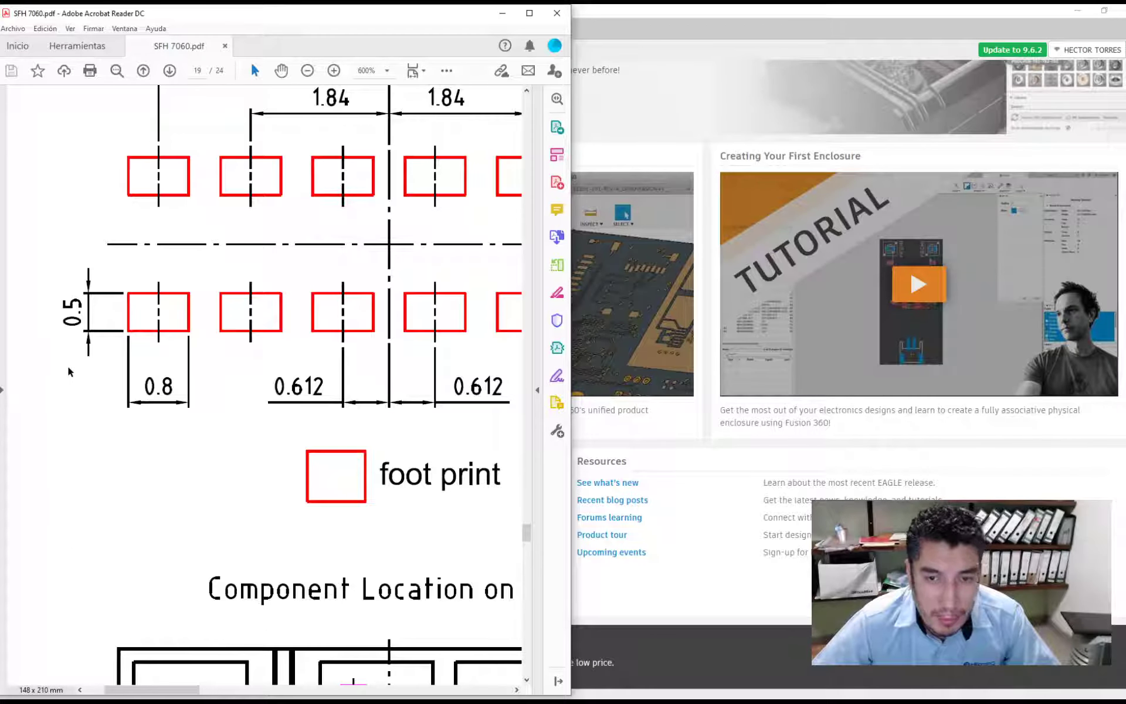
ctrl+scroll(68, 371, down, 1)
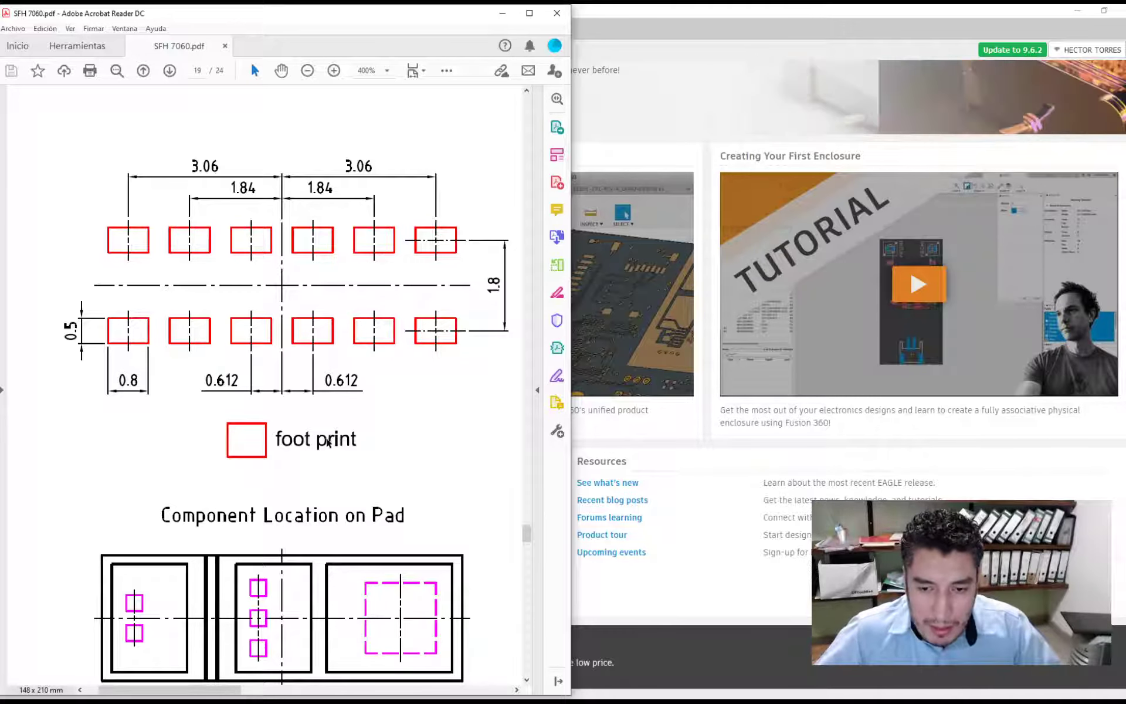
- Switch to EAGLE, open the bioSensorO2HR library and preview its SENO2HR symbol
click(716, 494)
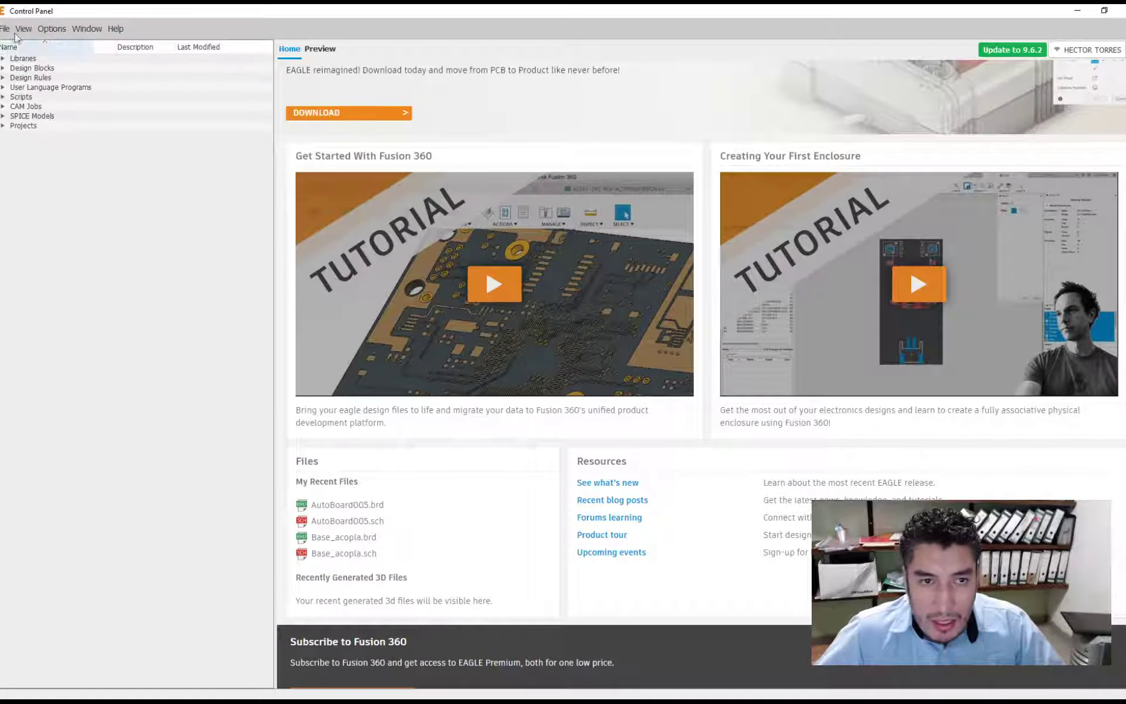
click(5, 28)
mouse_move(23, 57)
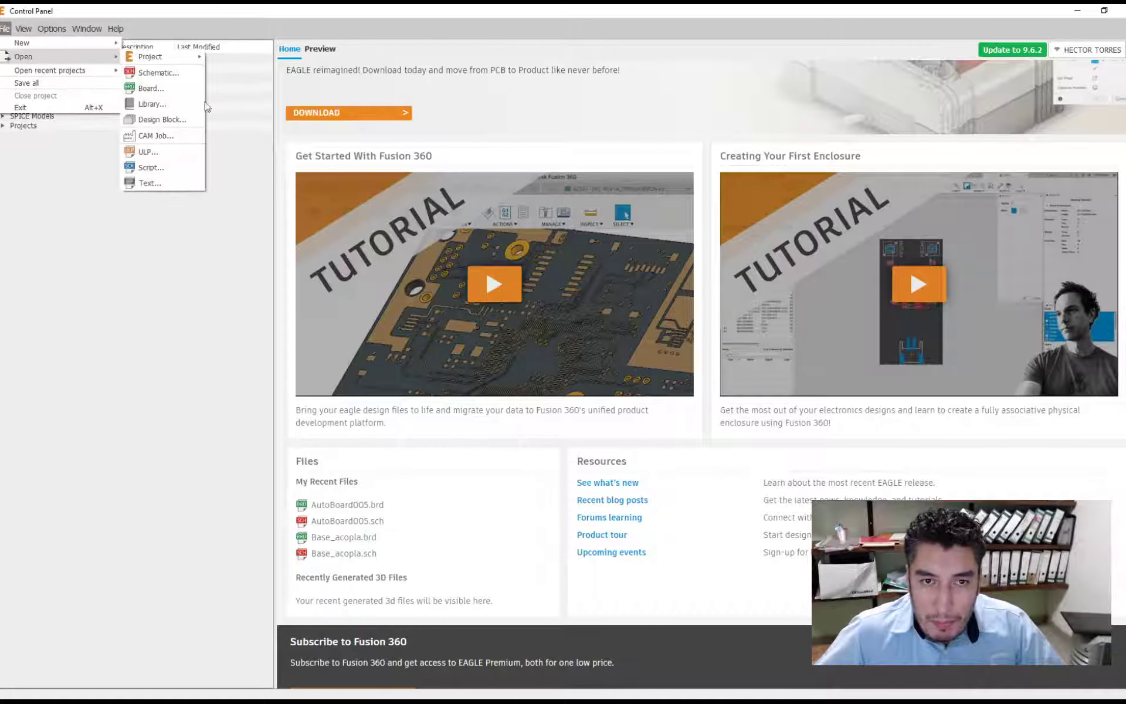
click(153, 104)
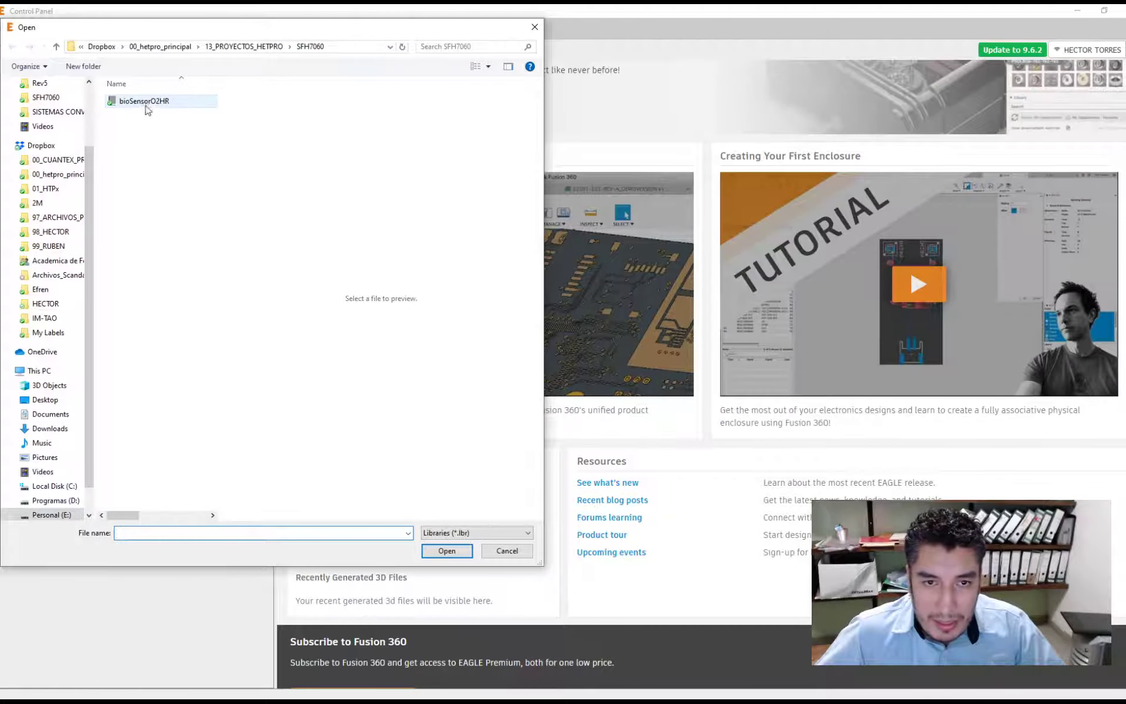
double_click(146, 104)
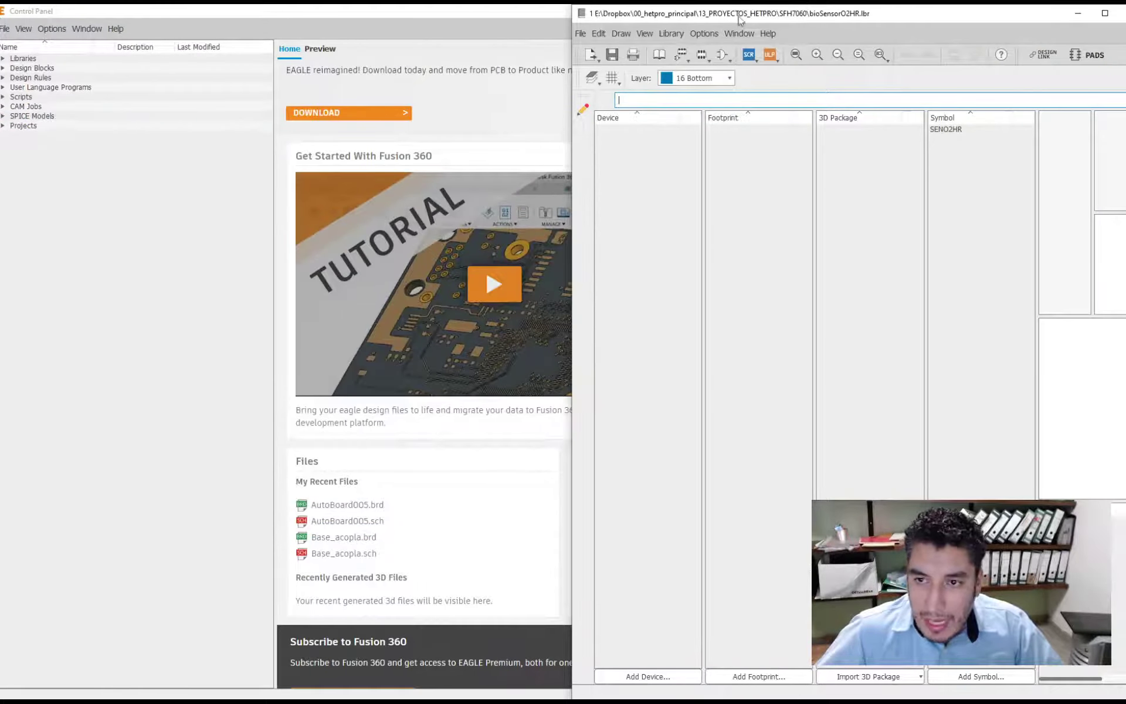
double_click(979, 18)
click(729, 124)
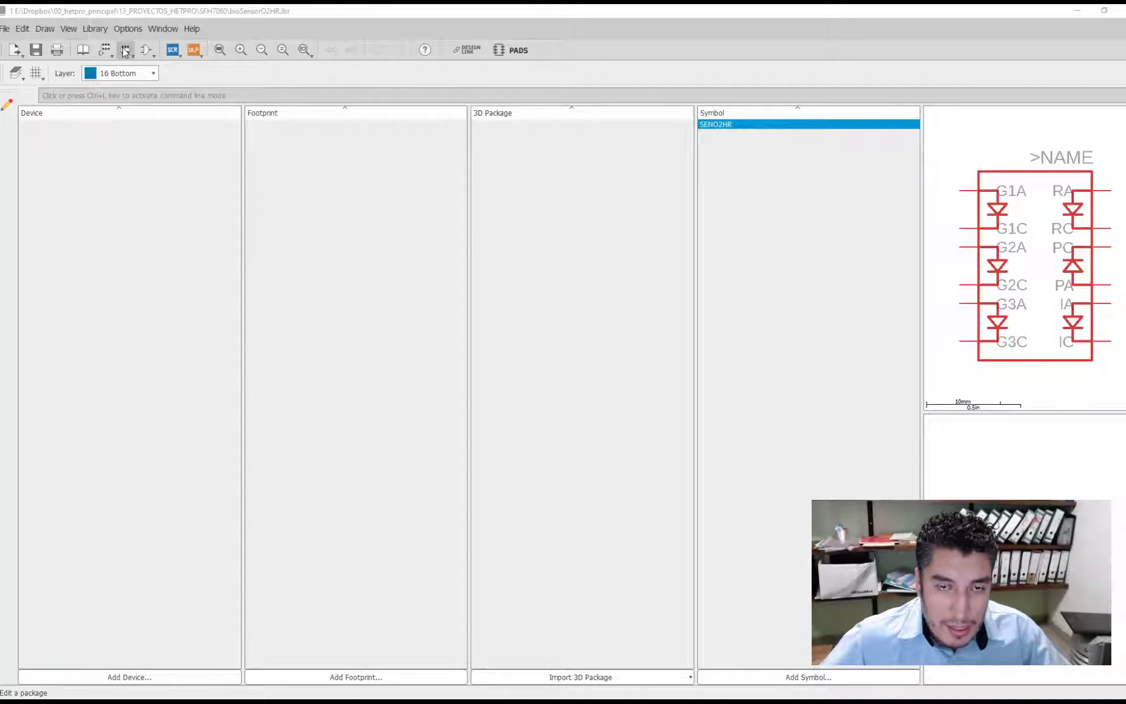
- Create a new footprint named SSMD in the bioSensorO2HR library
click(126, 13)
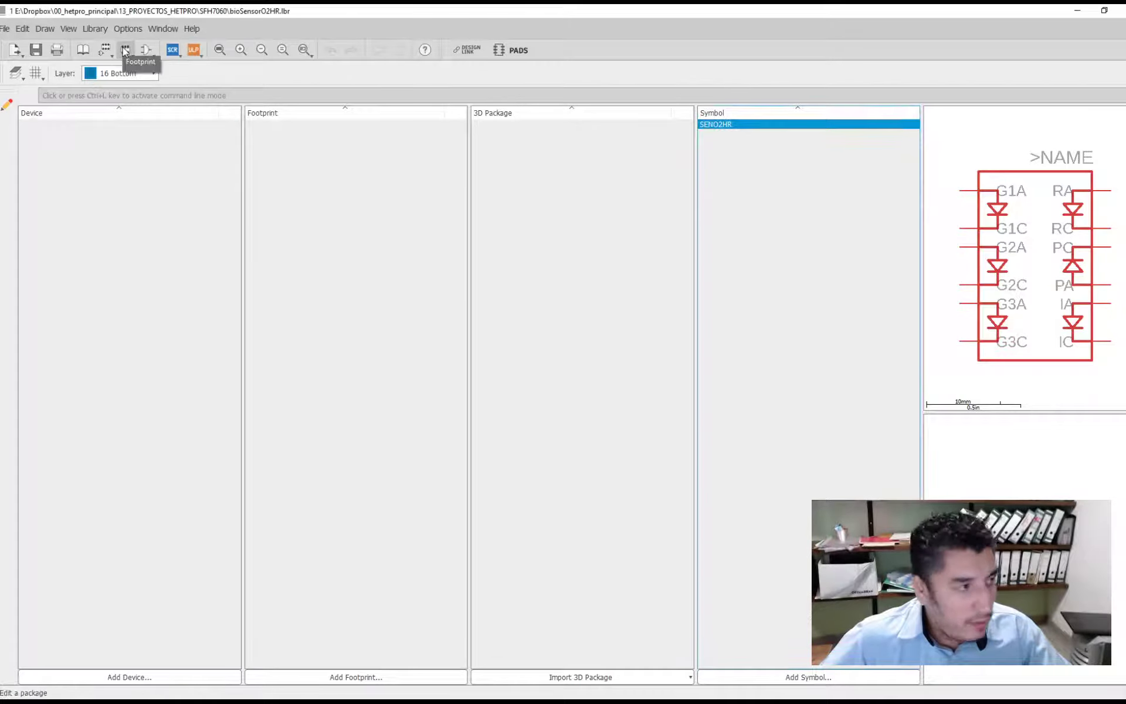
click(124, 49)
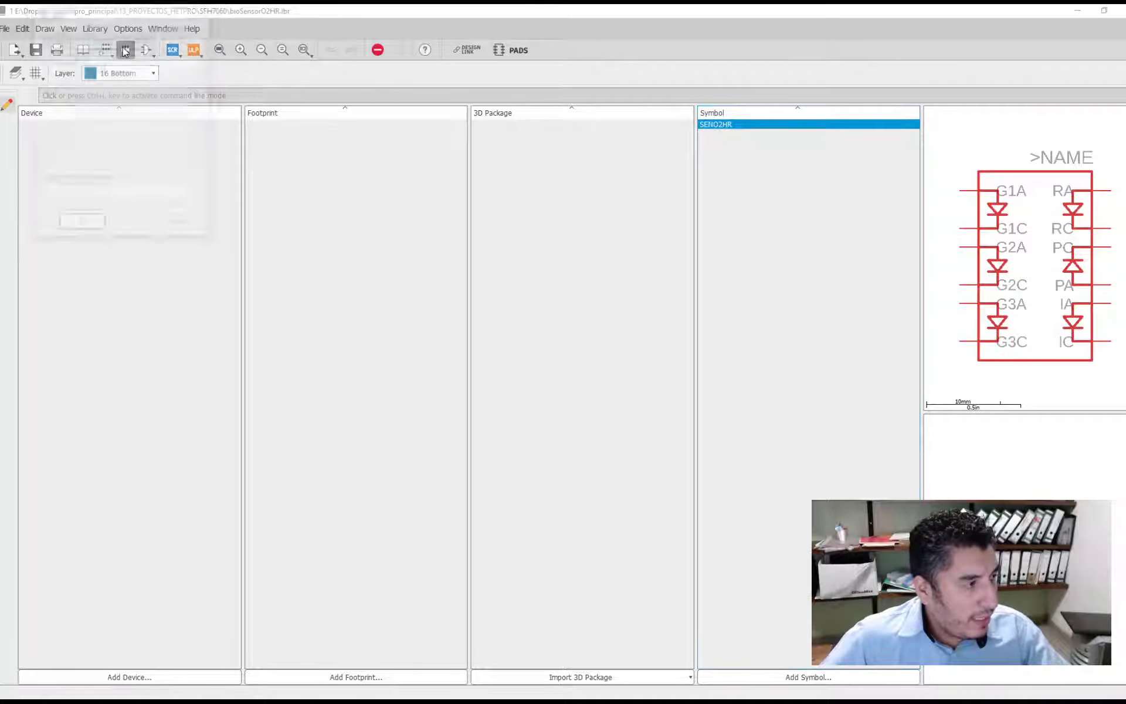
drag(110, 33, 144, 101)
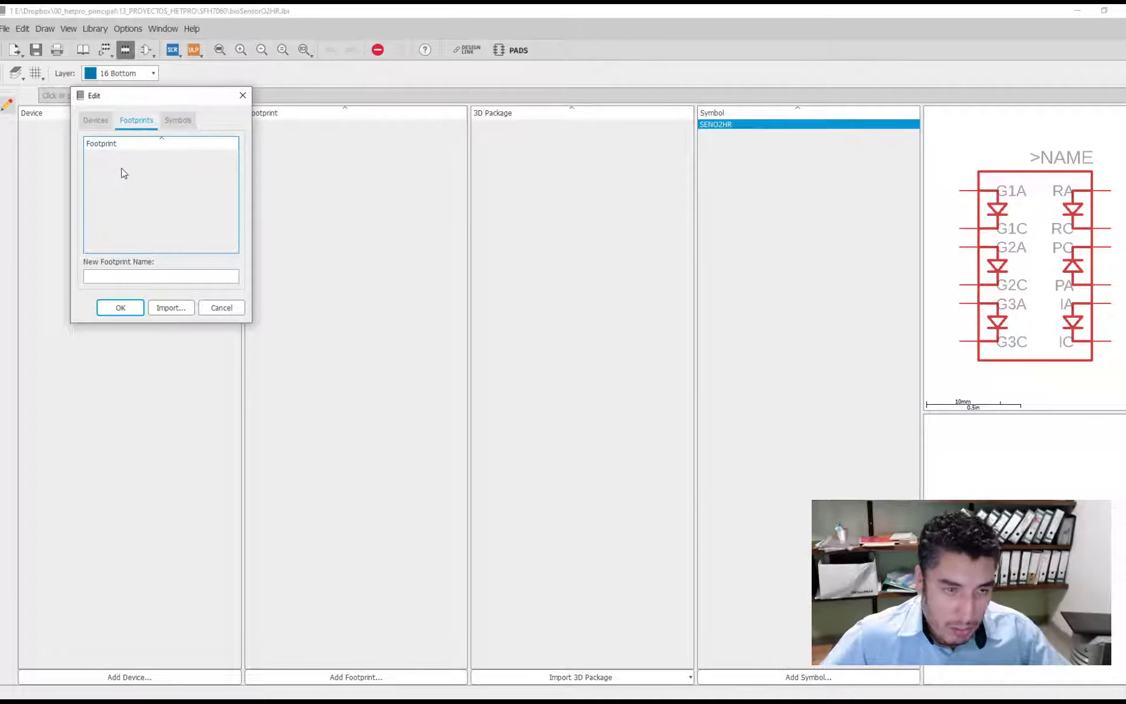
click(129, 275)
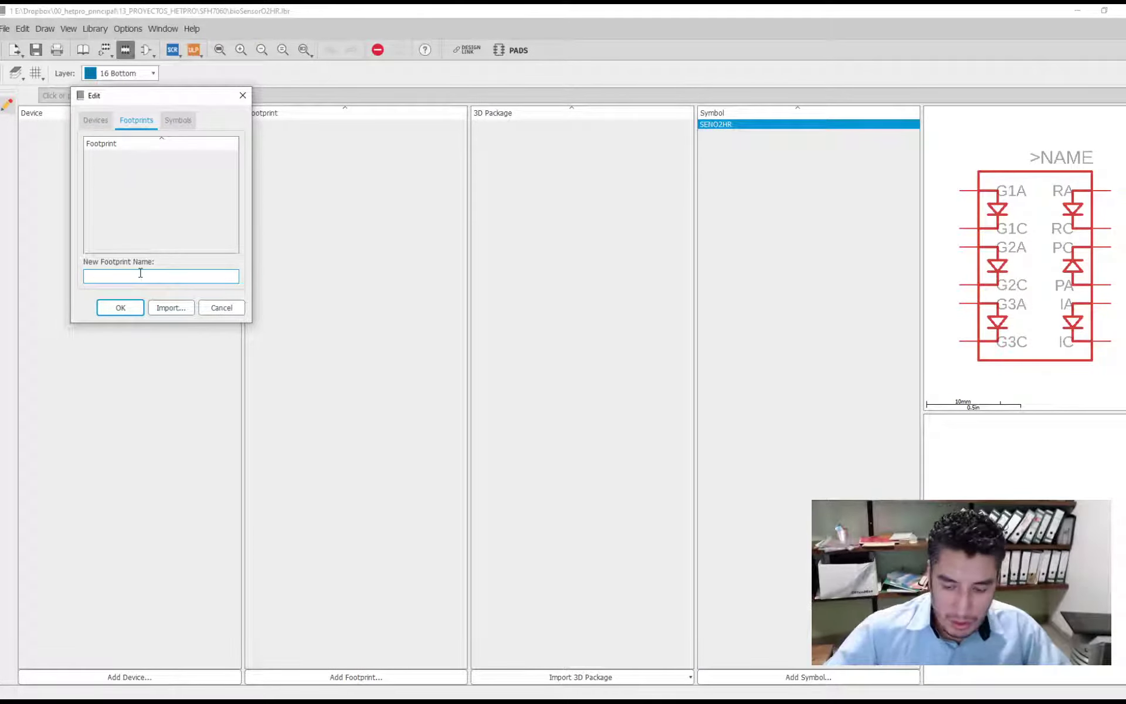
text(SM)
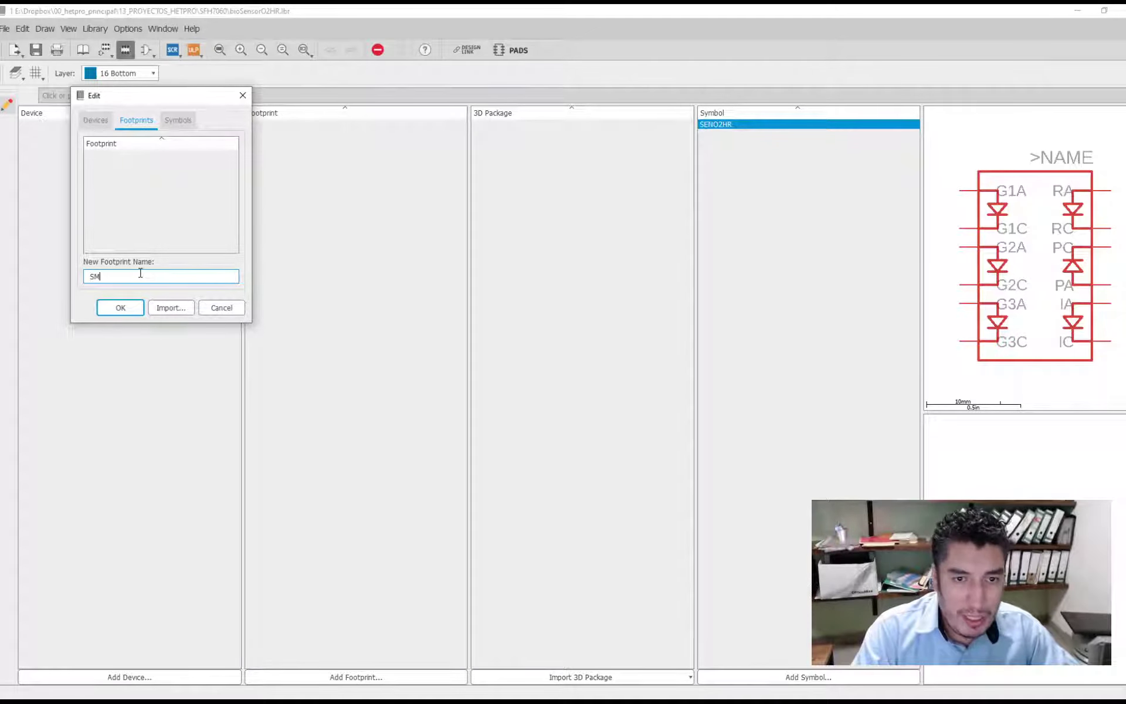
key(BackSpace)
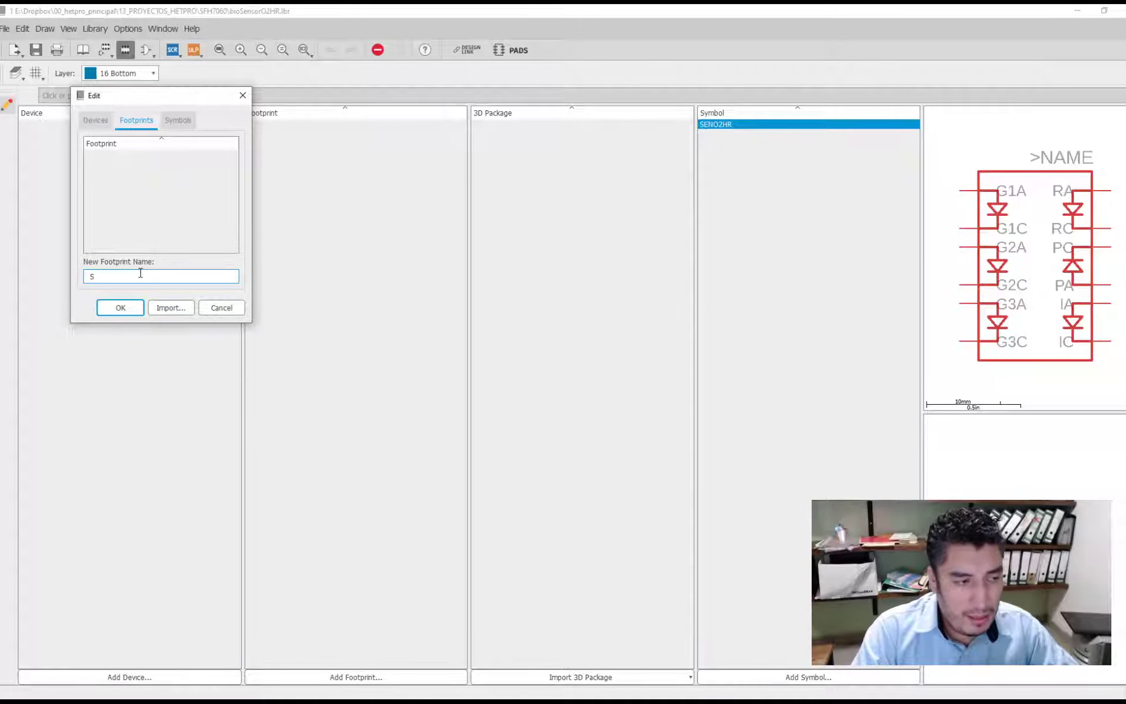
text(M)
key(BackSpace)
text(SMD)
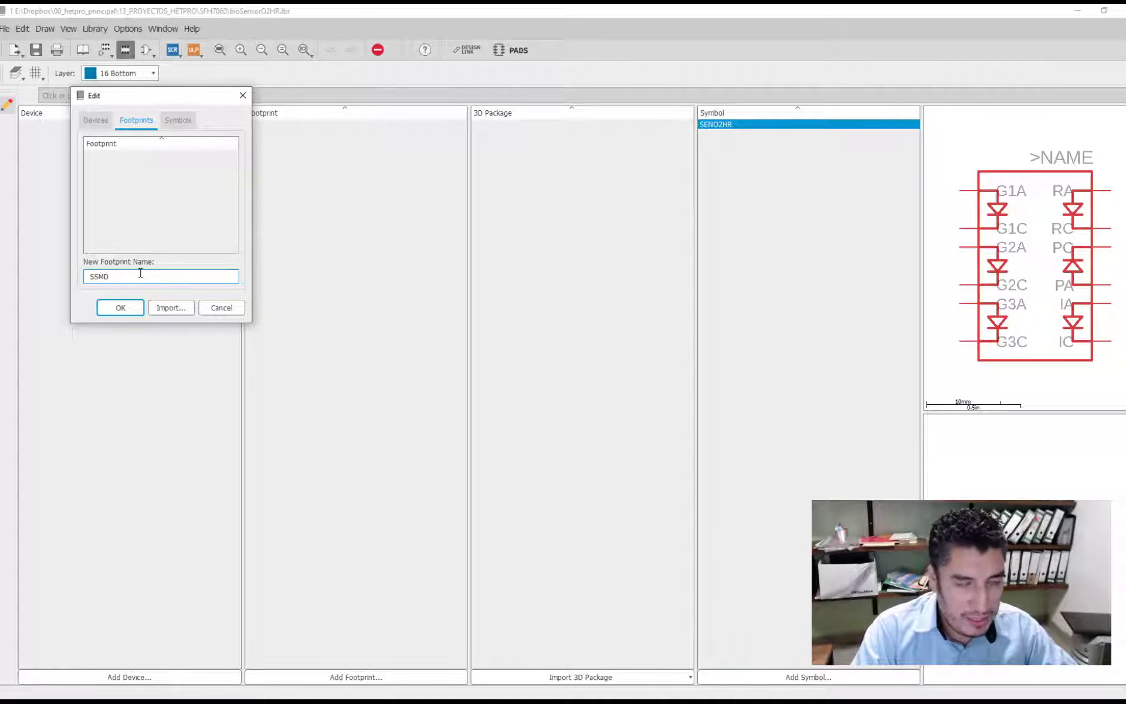
key(Return)
key(Return)
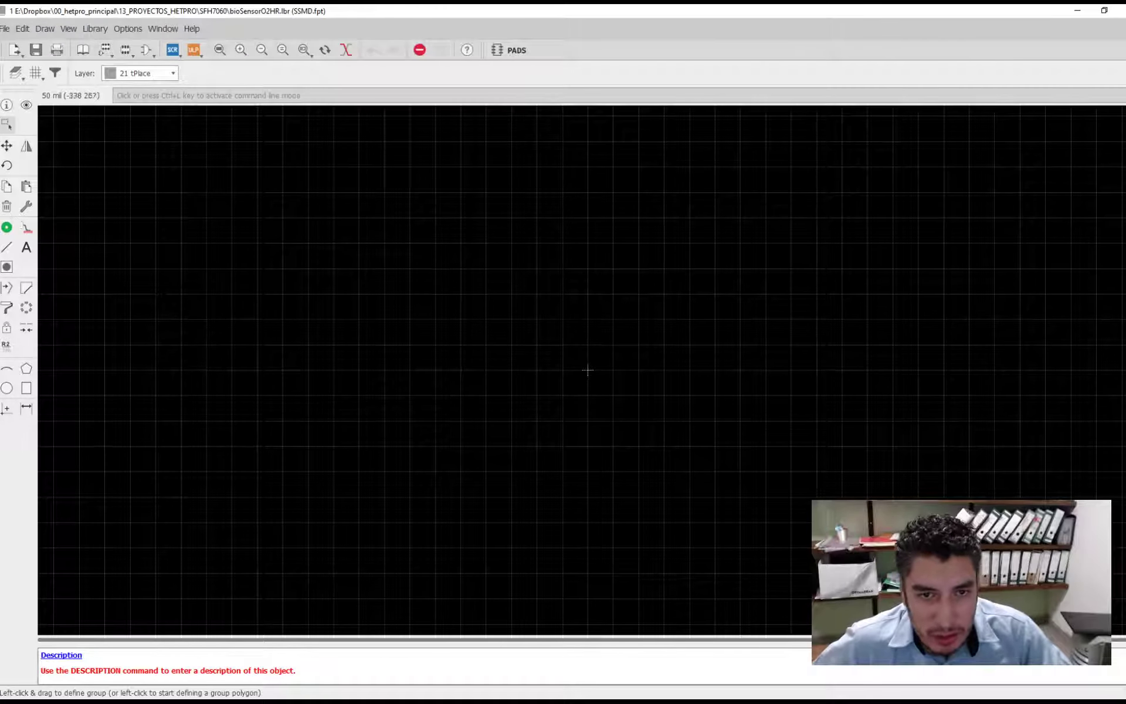
- Set the layout and schematic backgrounds to white in the user interface settings
click(128, 29)
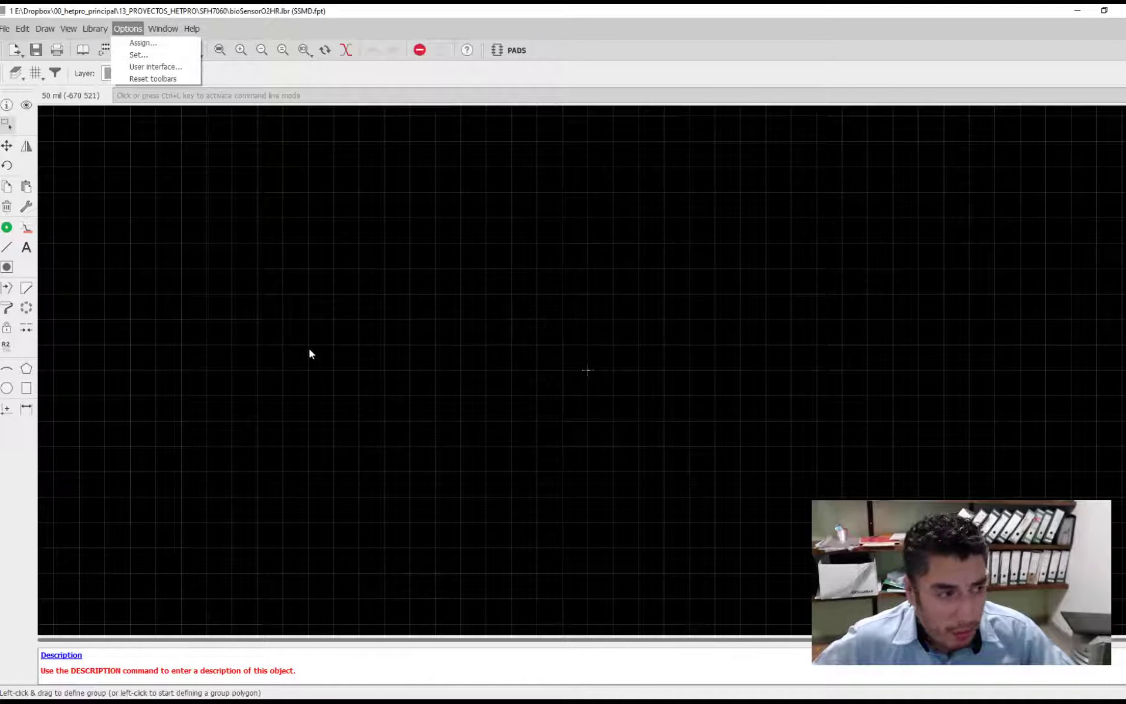
click(127, 29)
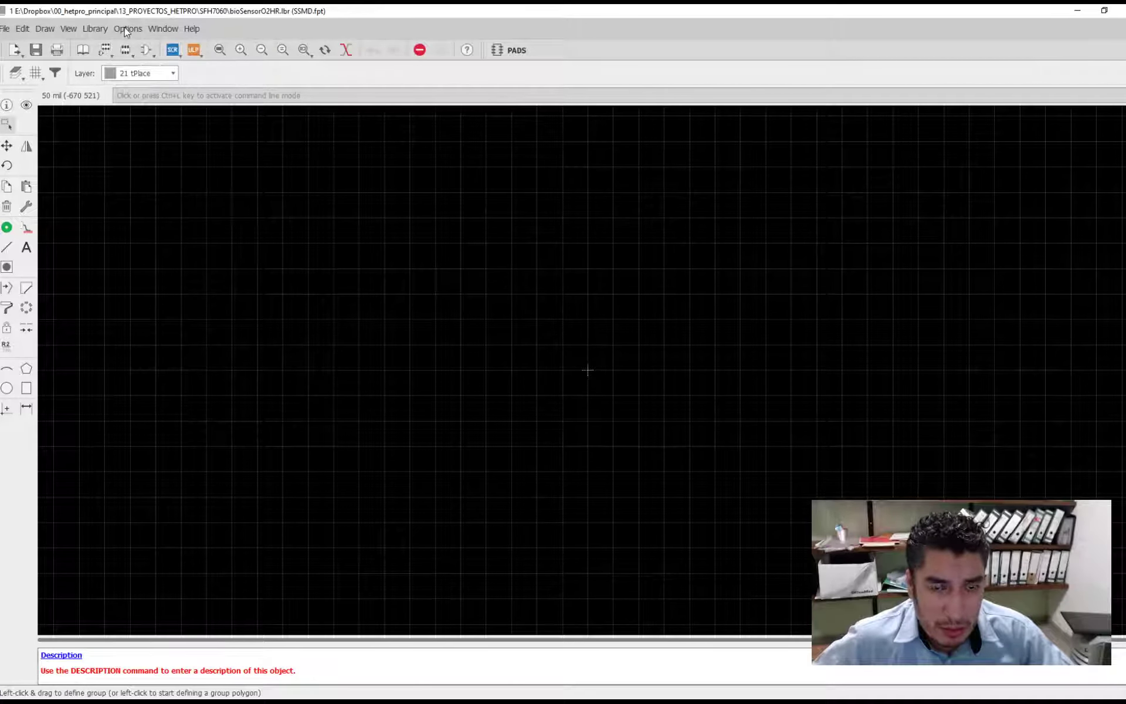
click(126, 29)
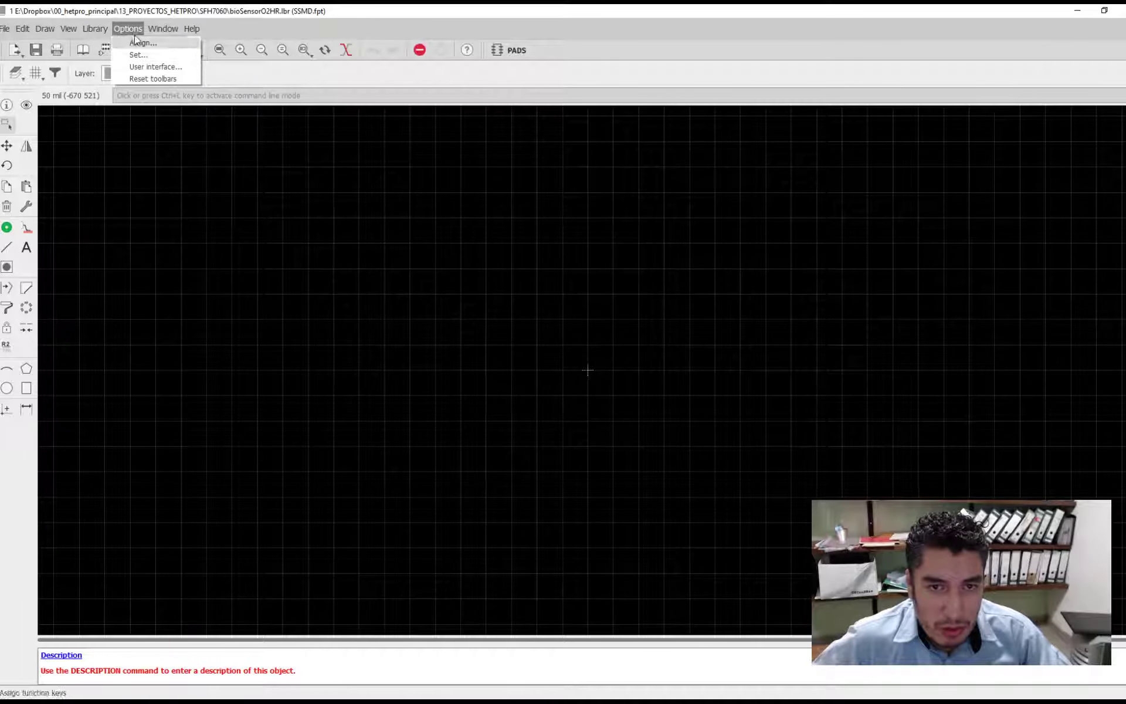
click(154, 67)
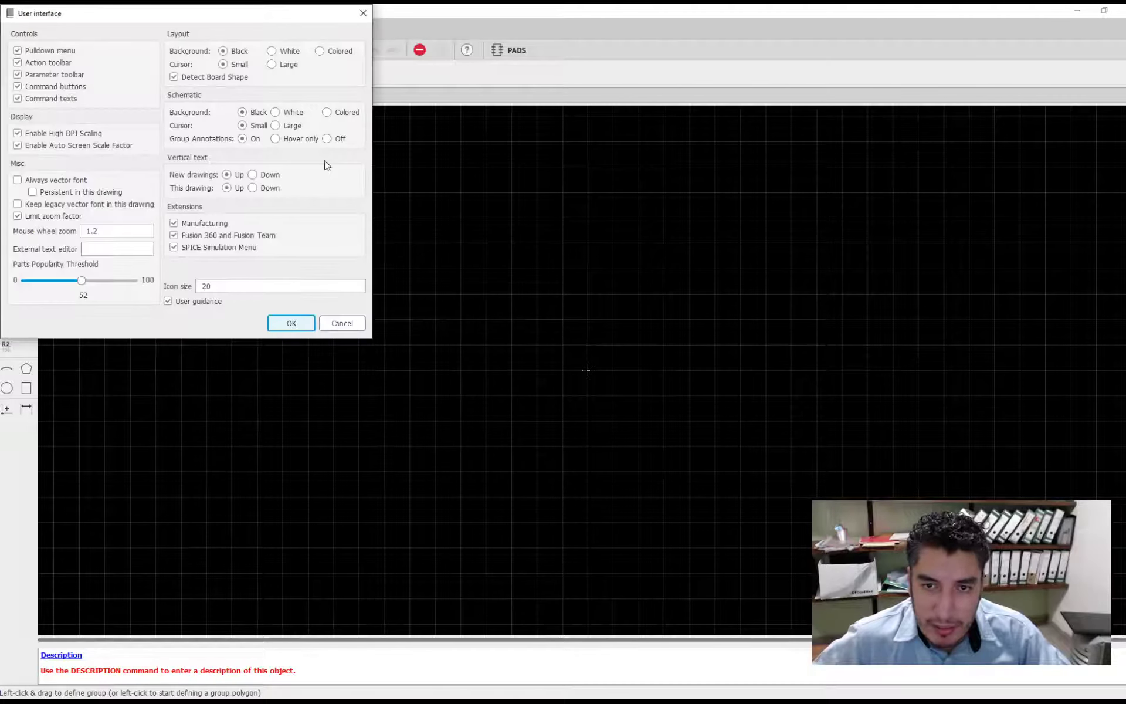
click(289, 52)
click(293, 113)
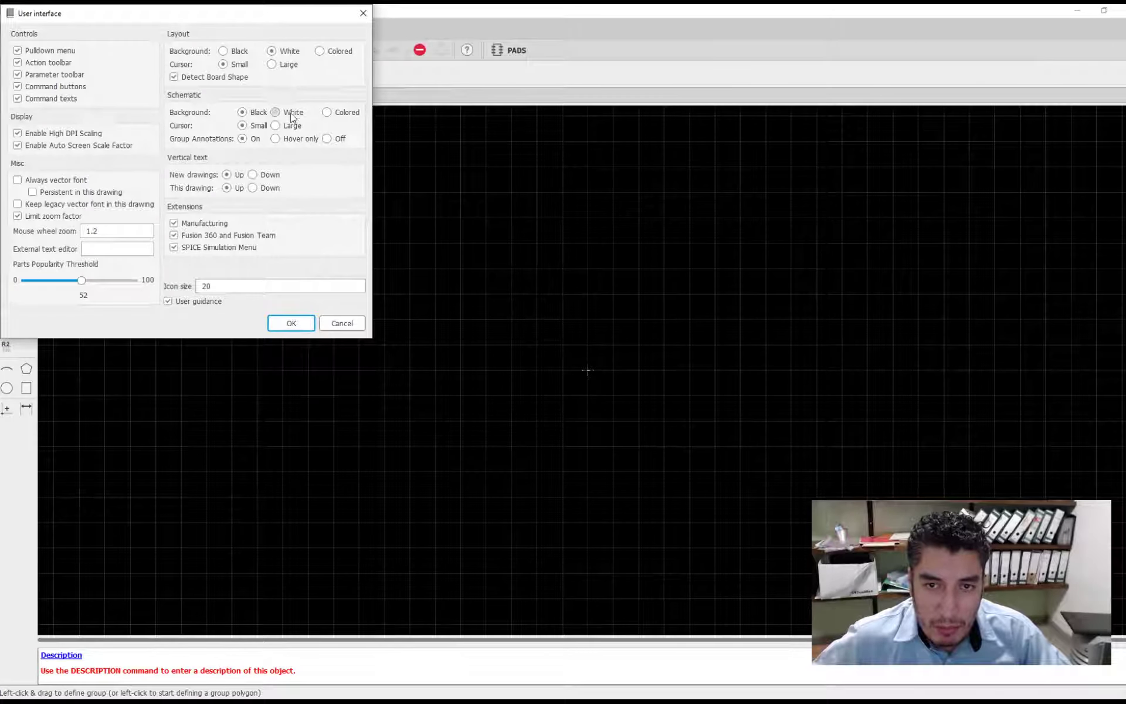
click(290, 323)
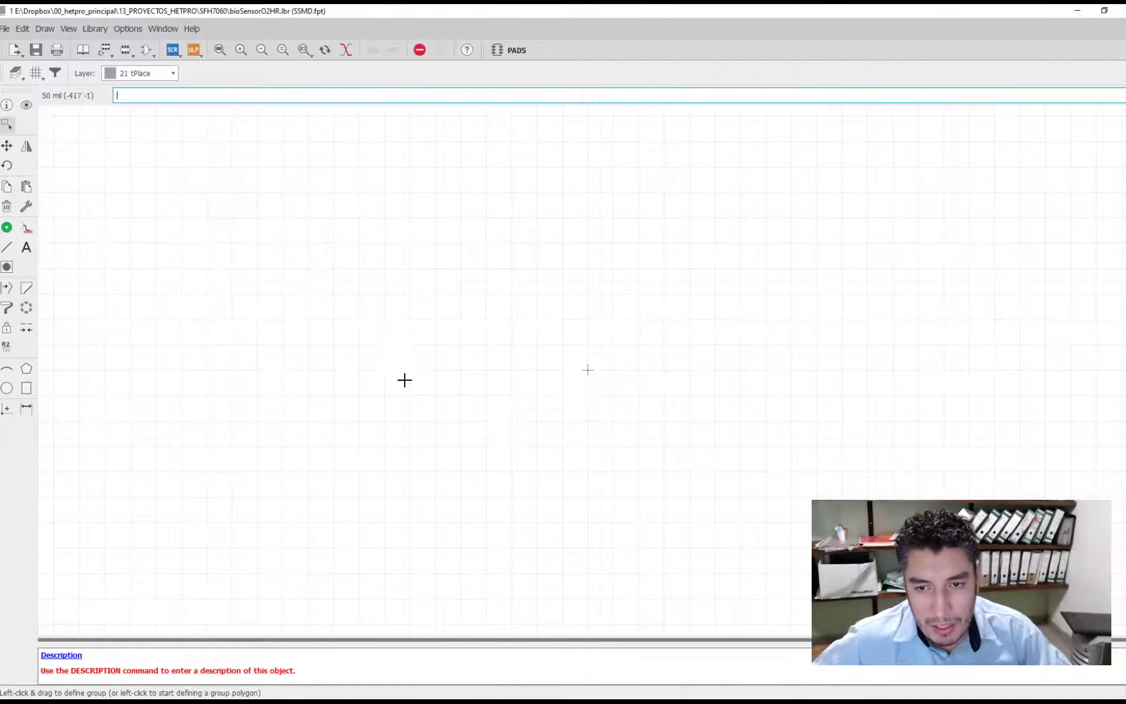
- Restore the black background for both layout and schematic in the user interface settings
click(123, 29)
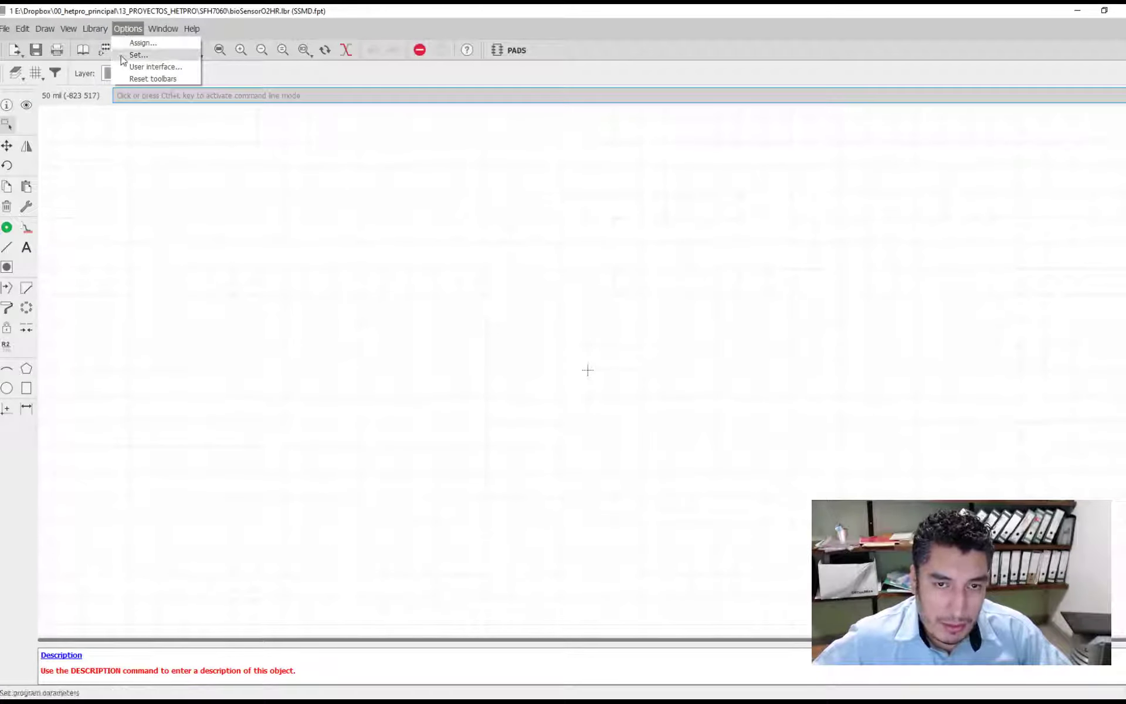
click(140, 66)
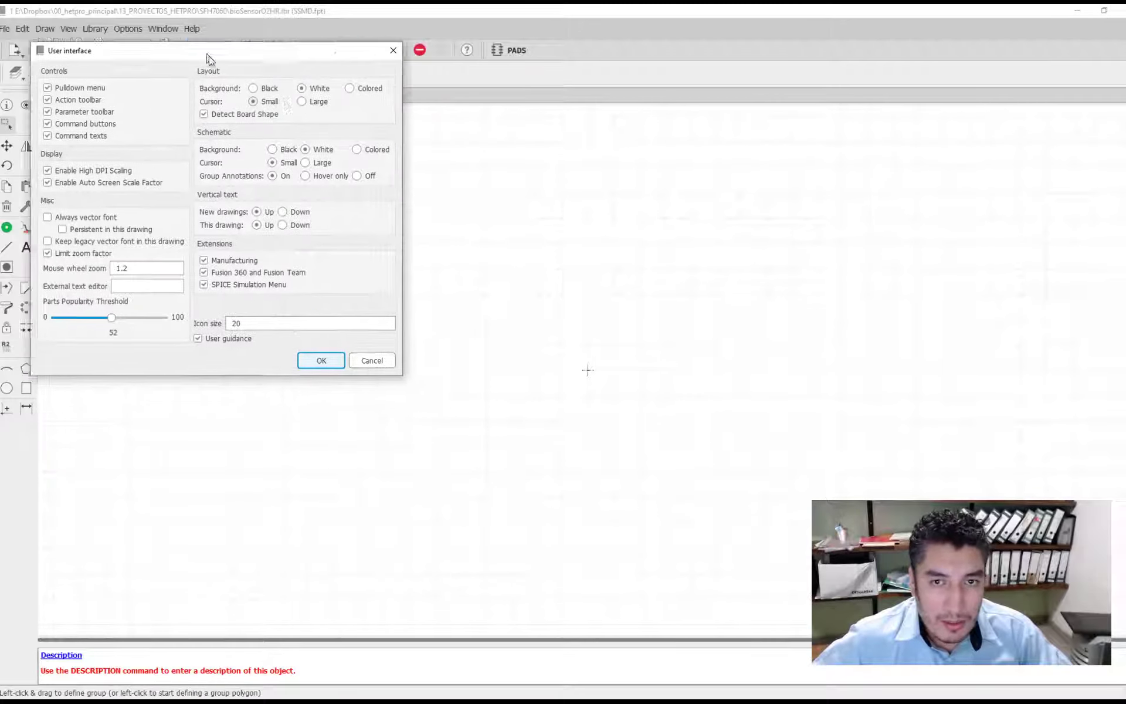
click(260, 95)
click(296, 159)
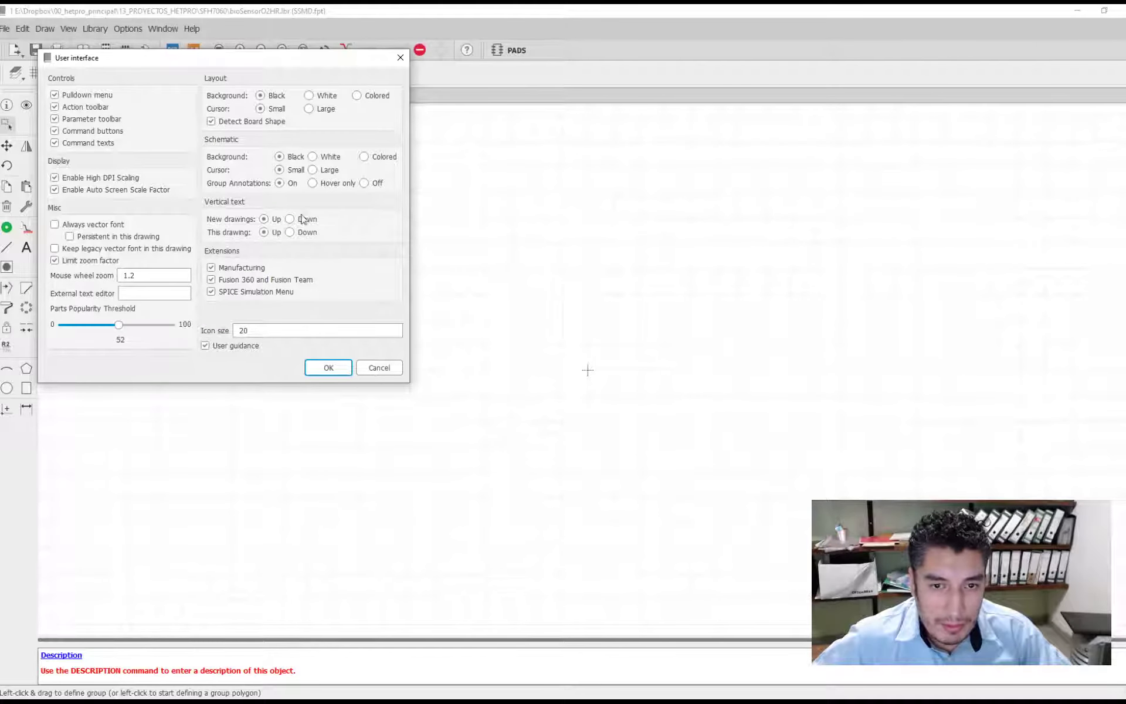
click(326, 368)
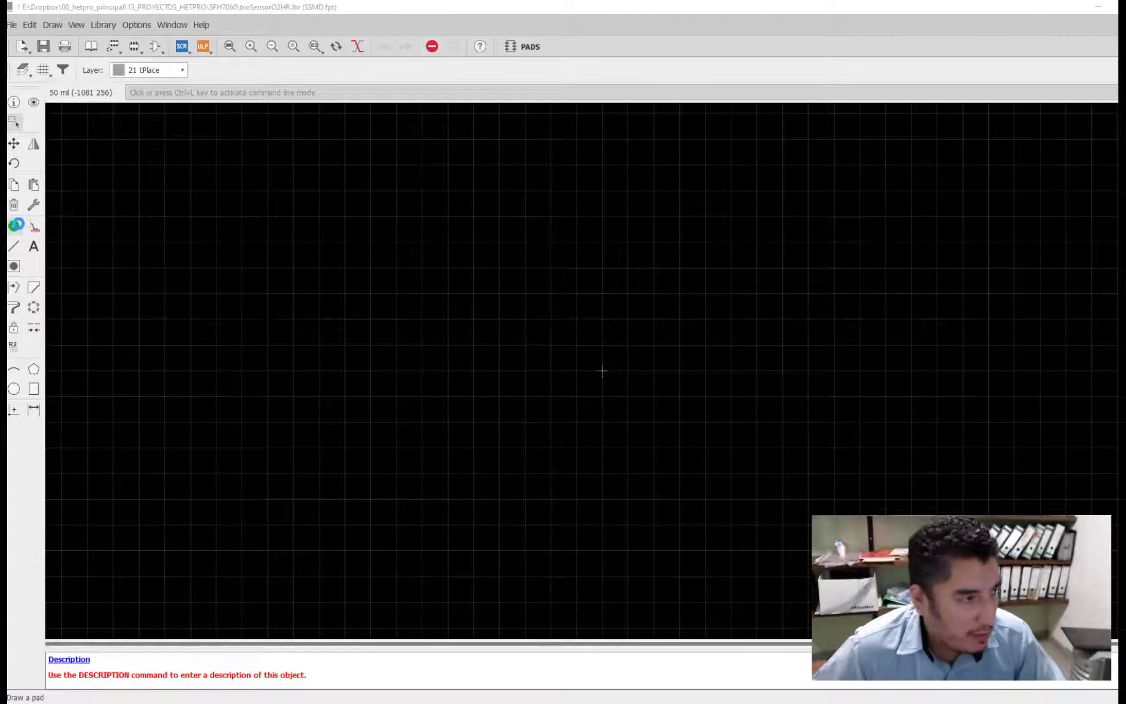
- Start the Pad command for a through-hole pad and view its available drill sizes
click(16, 225)
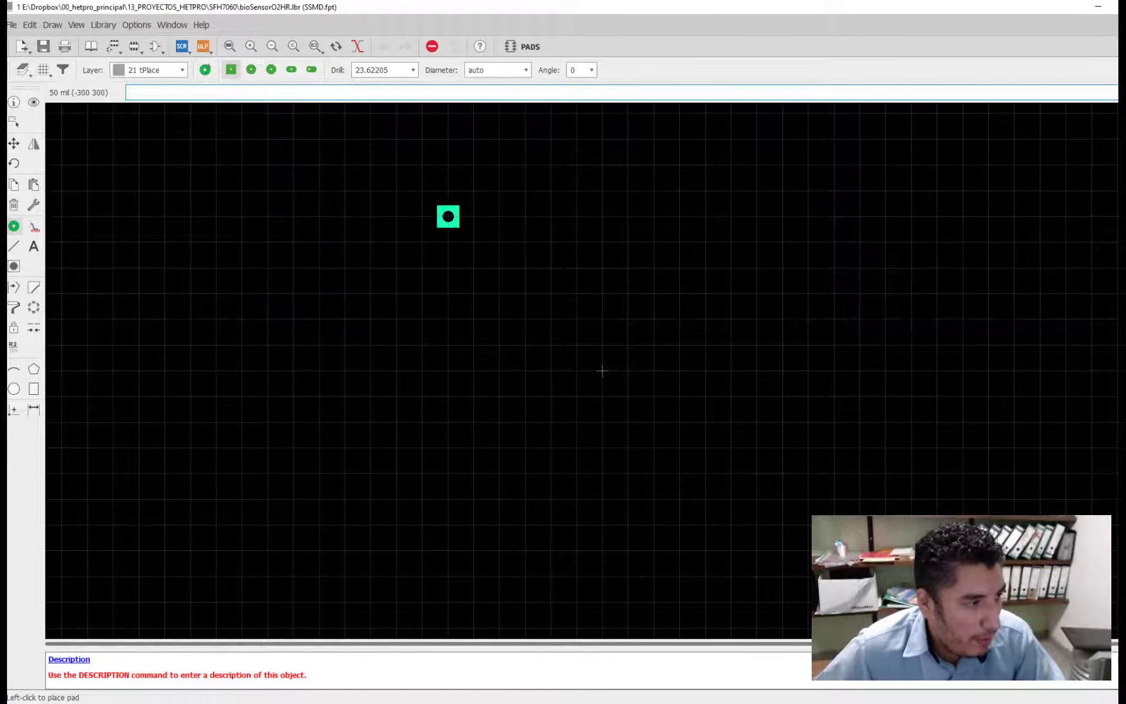
click(414, 71)
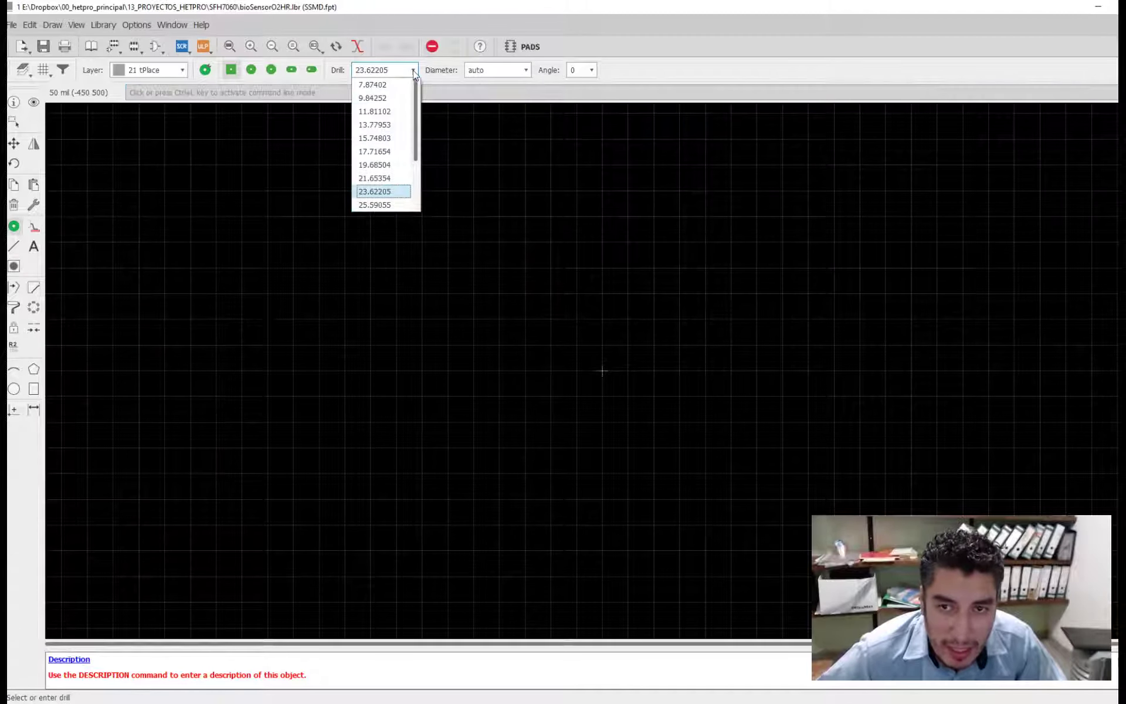
click(414, 70)
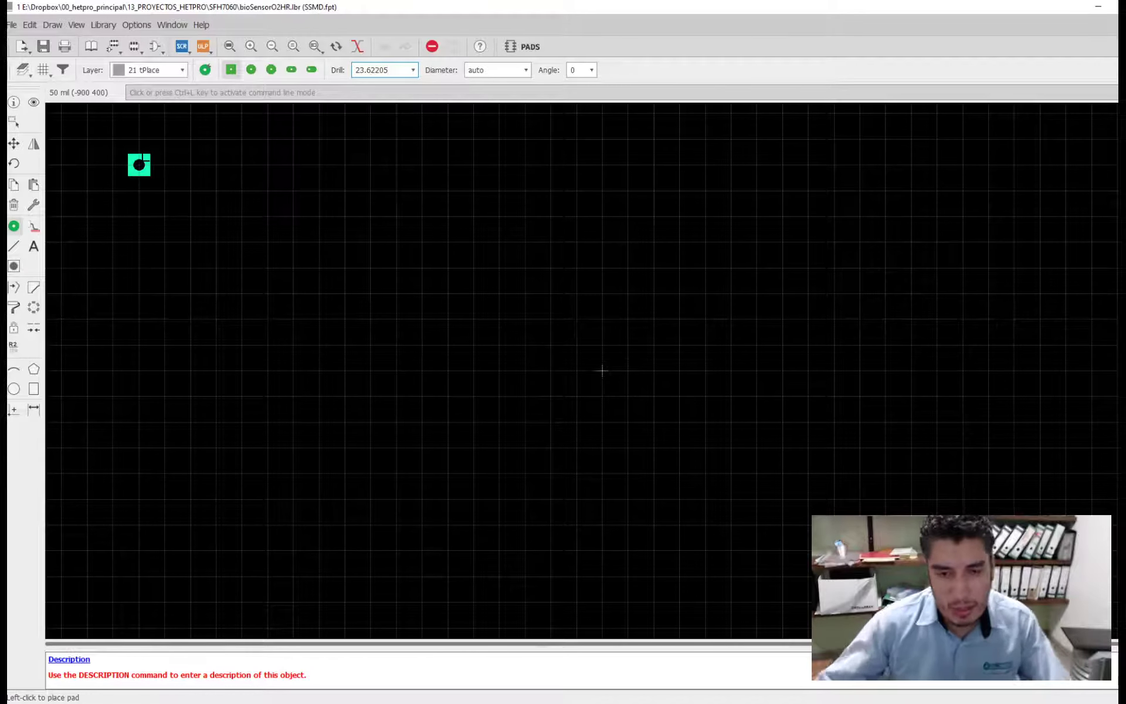
- Switch to the SFH 7060 datasheet and check the units noted for the recommended solder pad dimensions
click(252, 702)
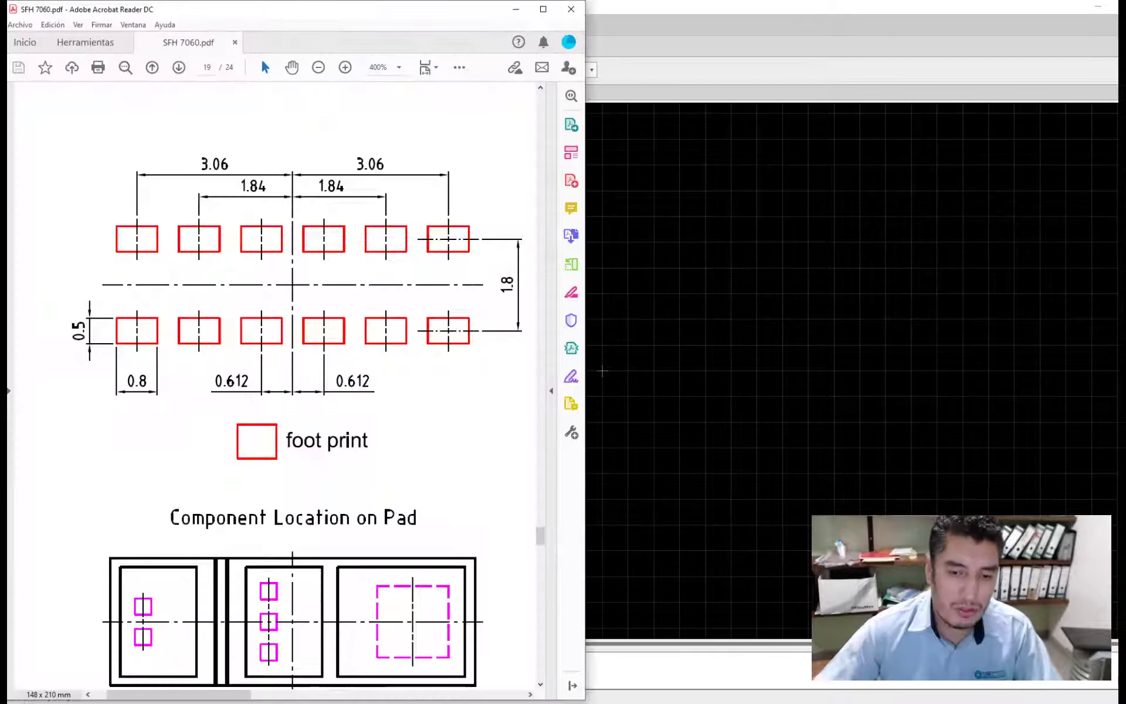
scroll(245, 461, down, 5)
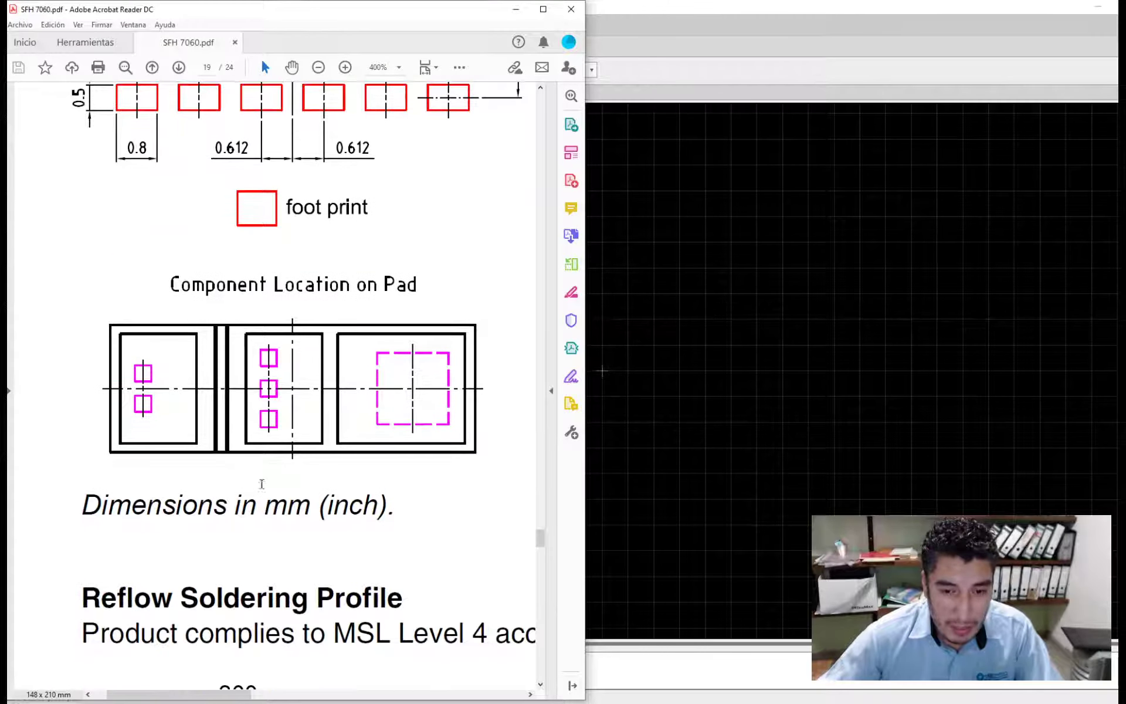
drag(130, 511, 296, 511)
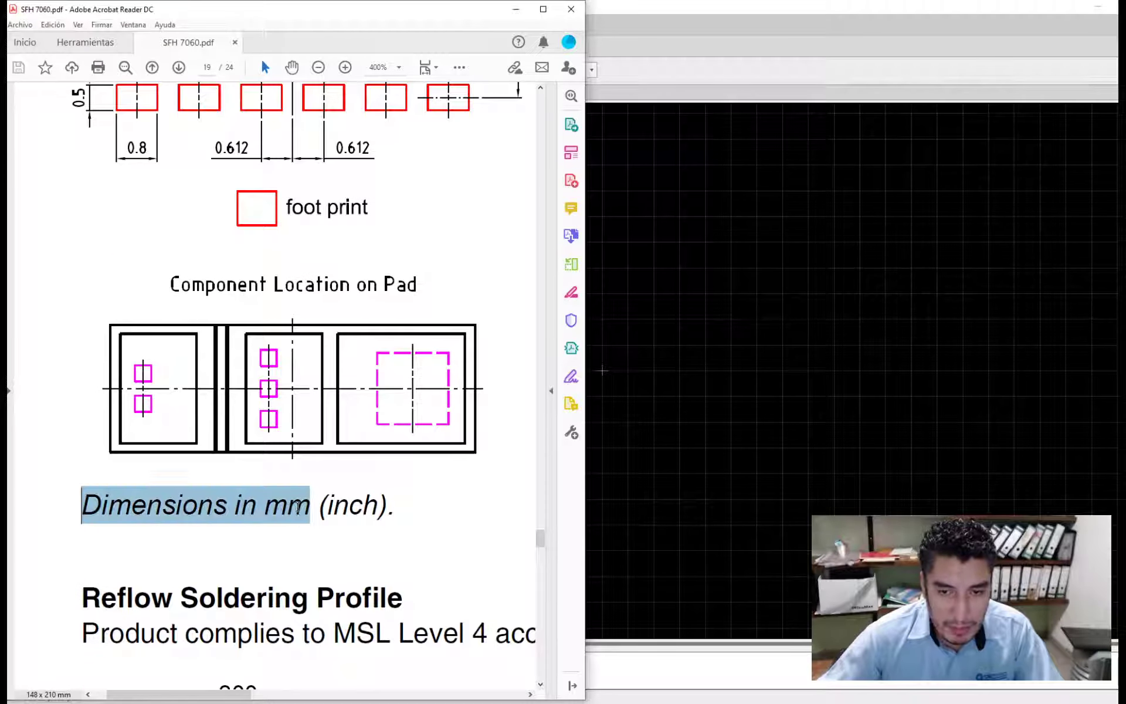
double_click(355, 505)
ctrl+scroll(298, 474, down, 2)
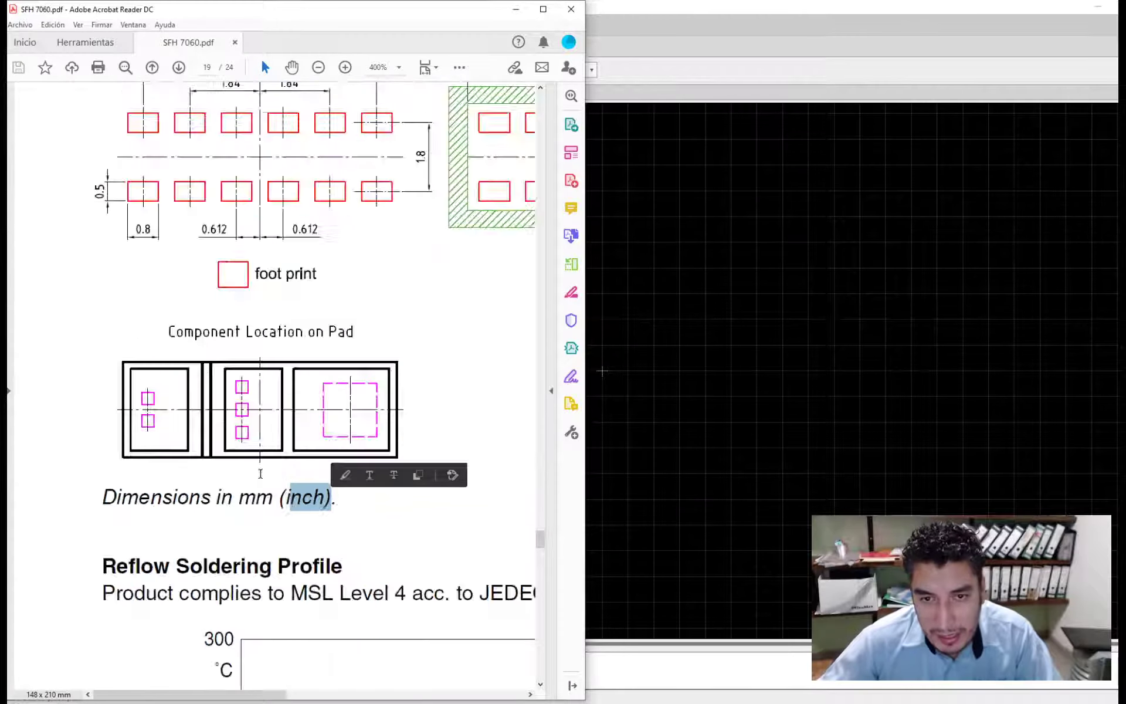
- Examine the package outline and the recommended solder pad dimensions in the SFH 7060 datasheet
ctrl+scroll(266, 482, down, 1)
scroll(272, 481, down, 2)
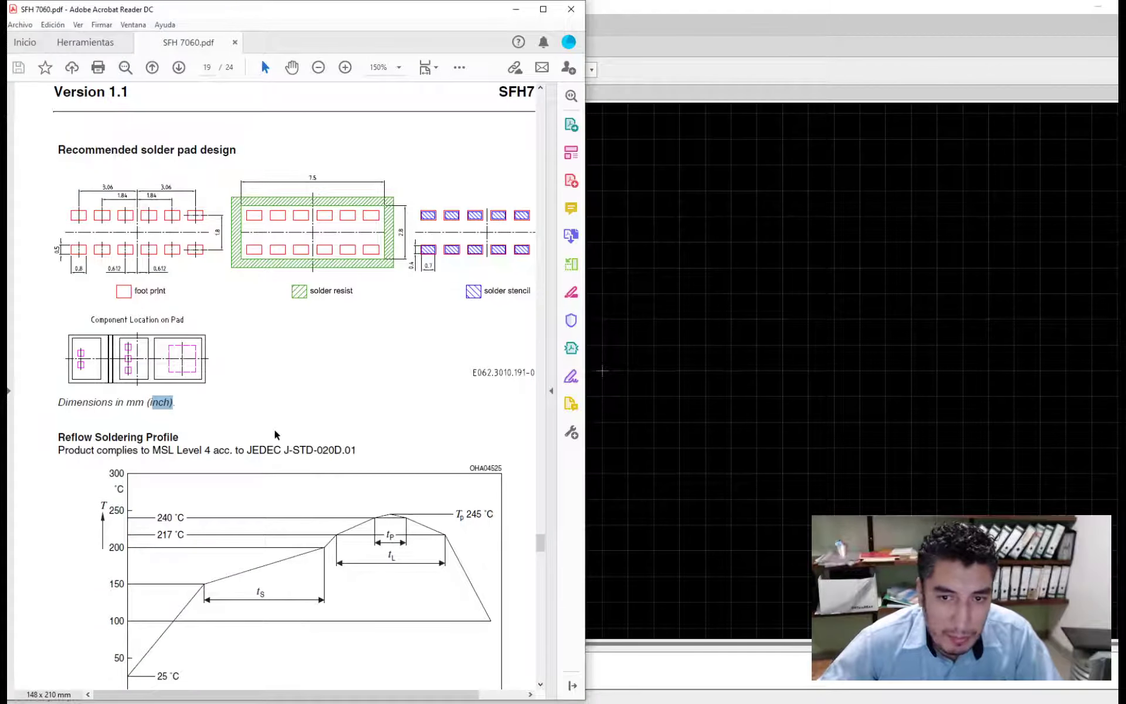
scroll(274, 432, up, 5)
scroll(275, 436, up, 10)
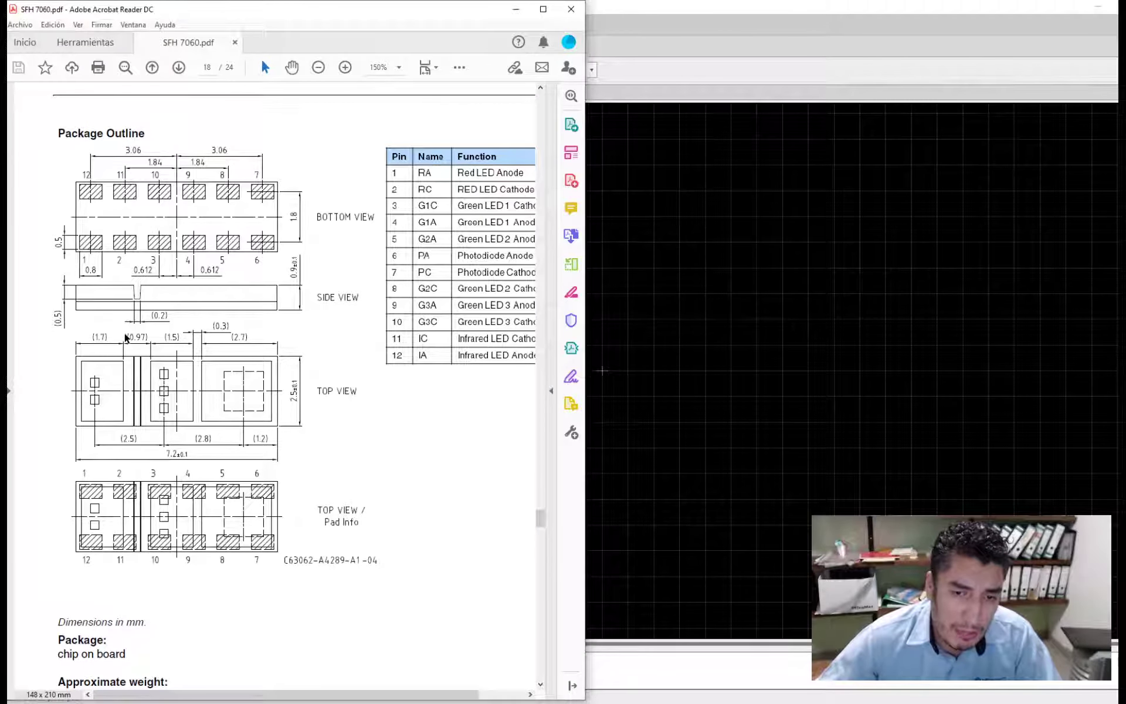
scroll(125, 337, down, 12)
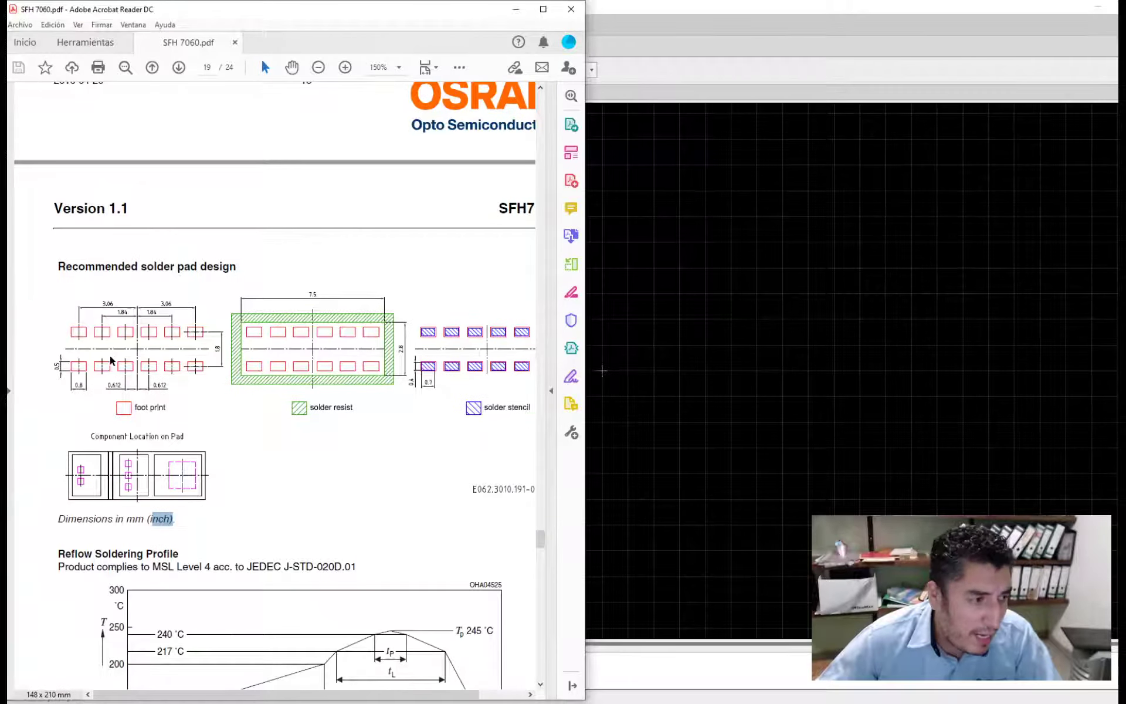
ctrl+scroll(110, 354, up, 2)
drag(296, 696, 280, 698)
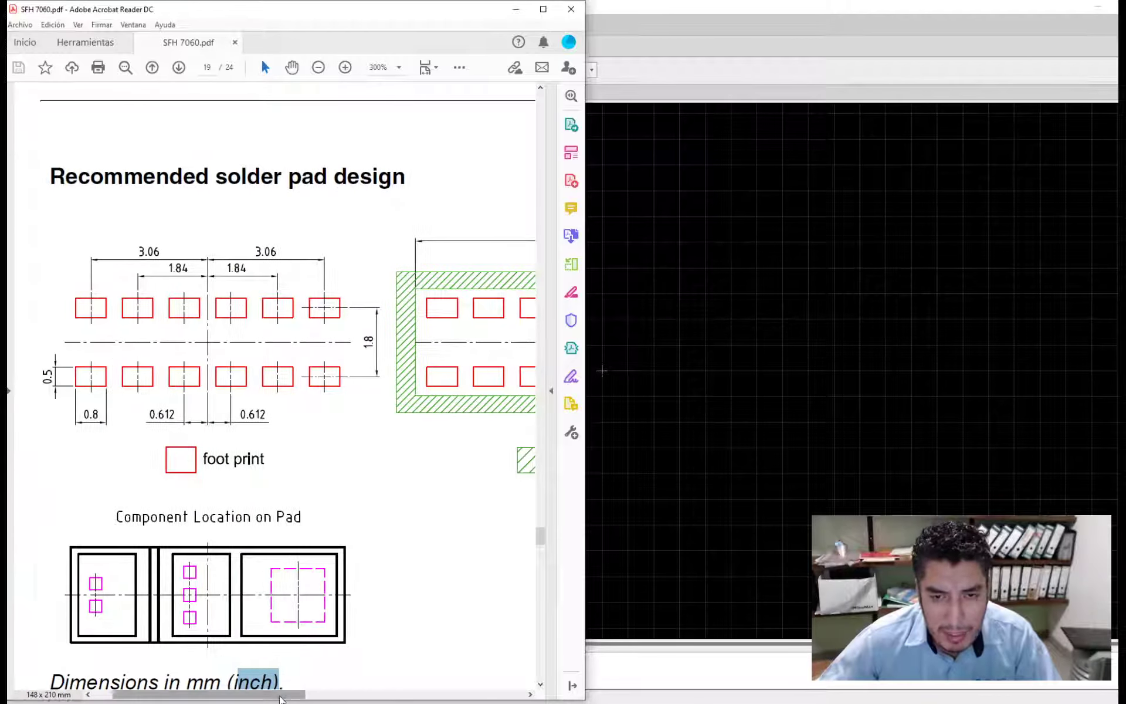
- Switch back to the EAGLE footprint editor and set the grid size unit to mm
click(516, 8)
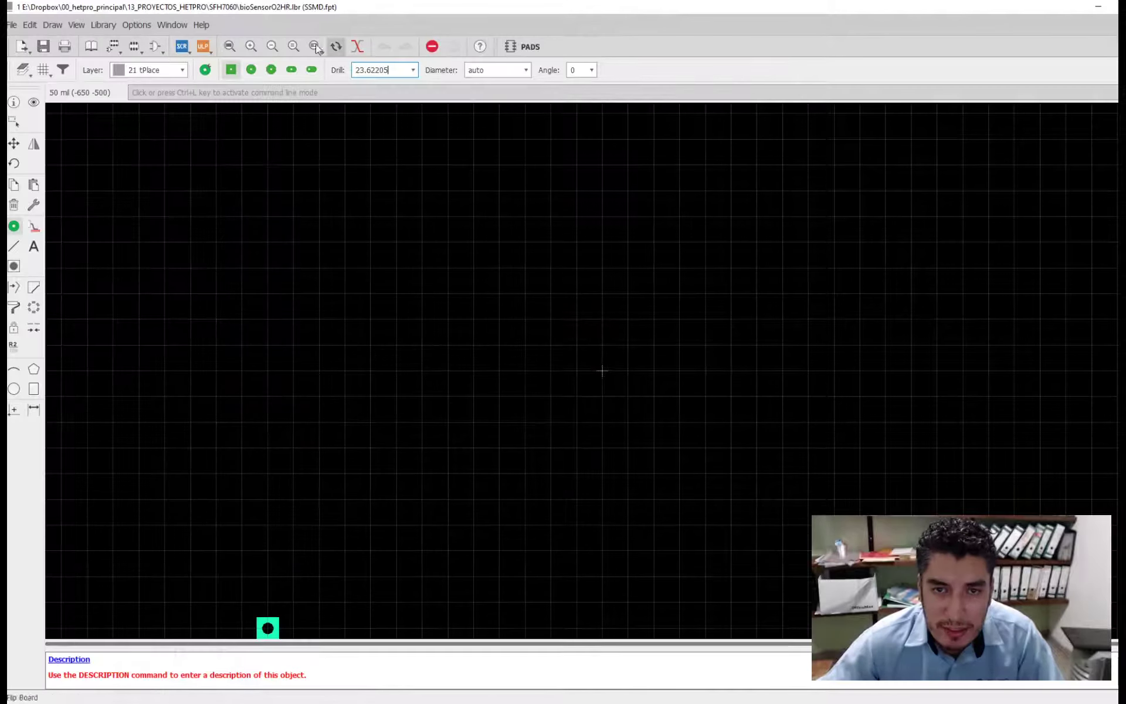
click(43, 70)
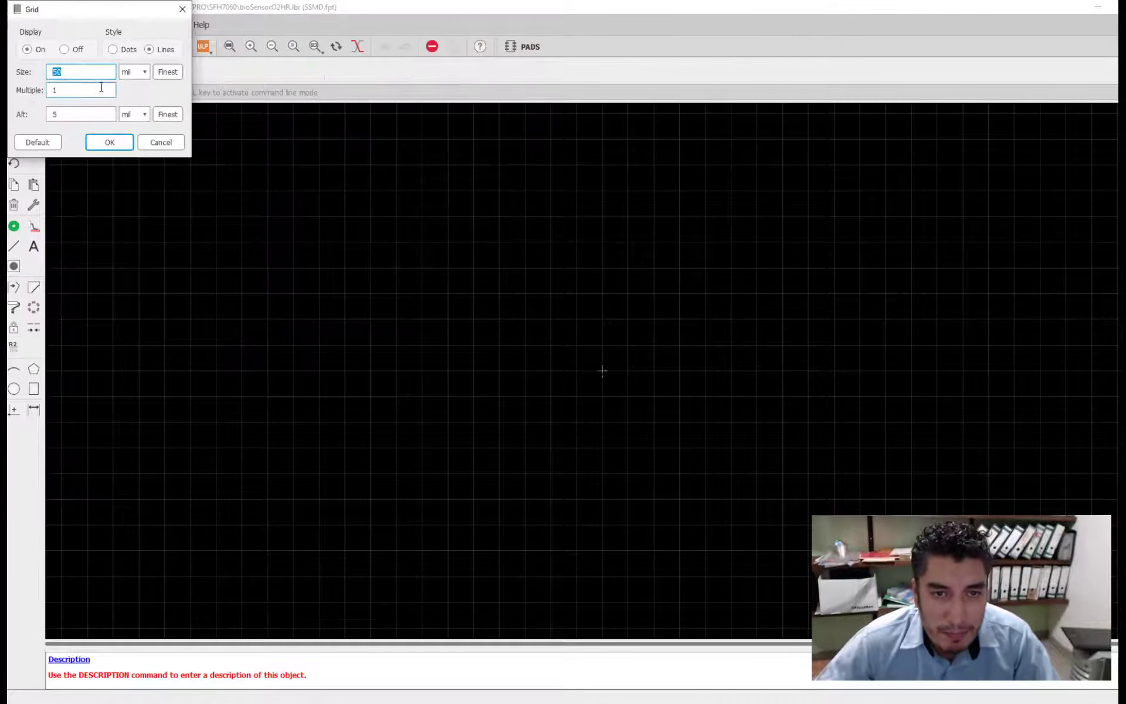
click(133, 71)
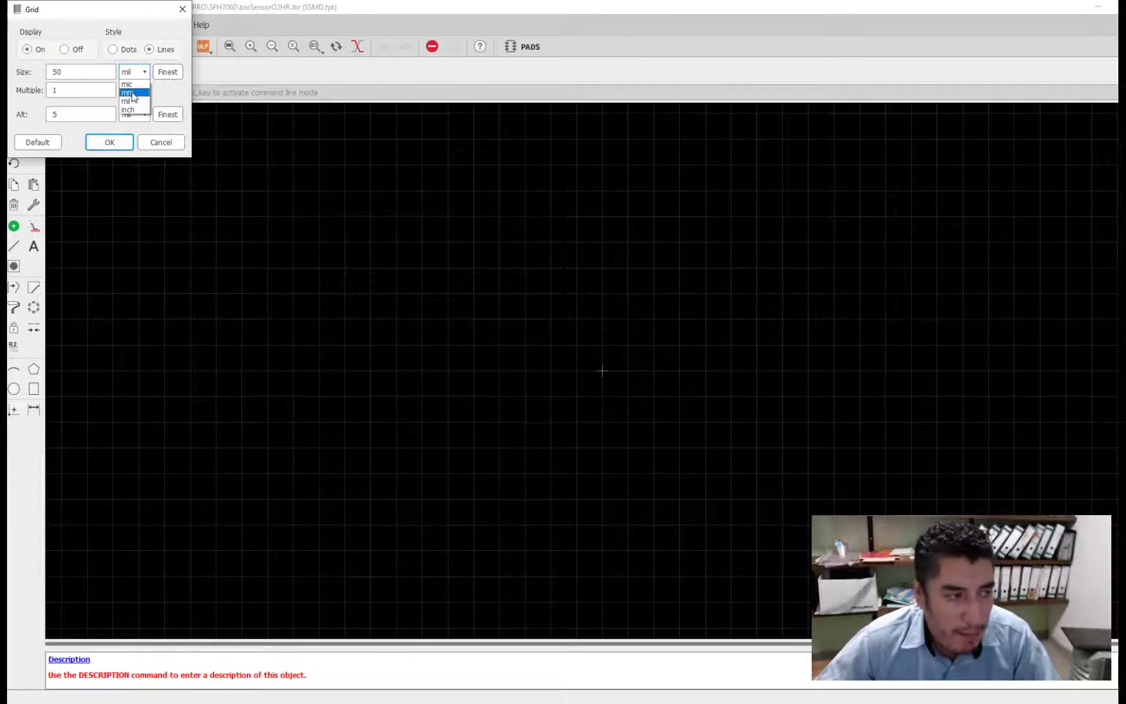
click(132, 94)
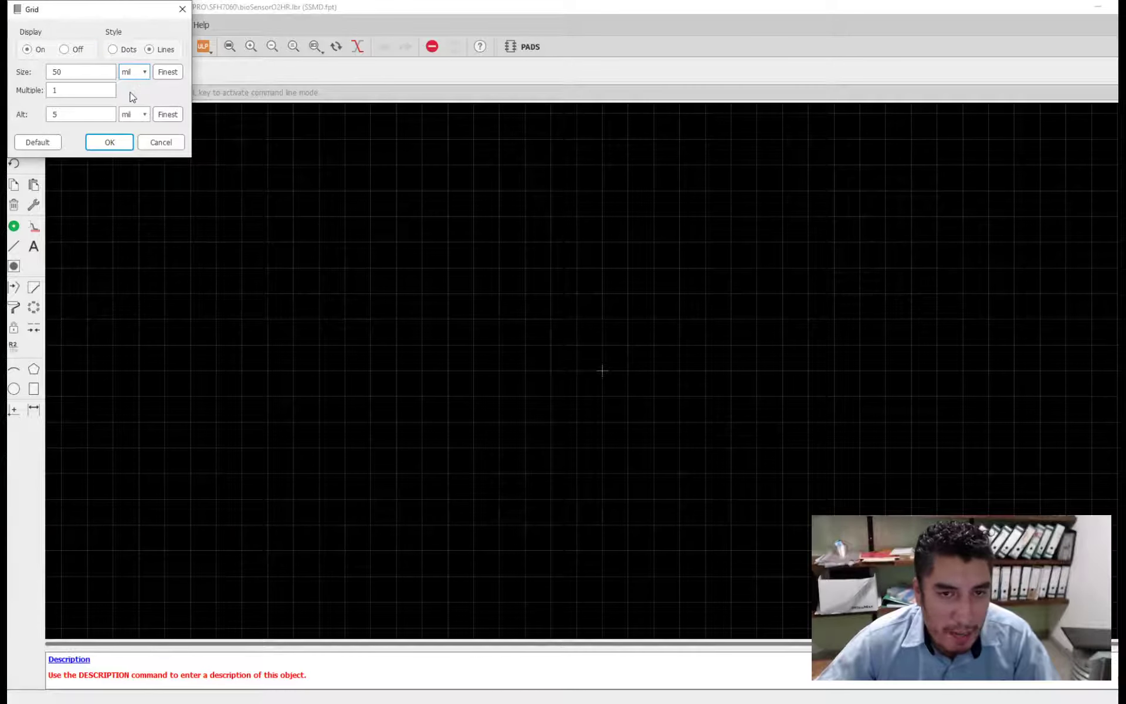
click(106, 142)
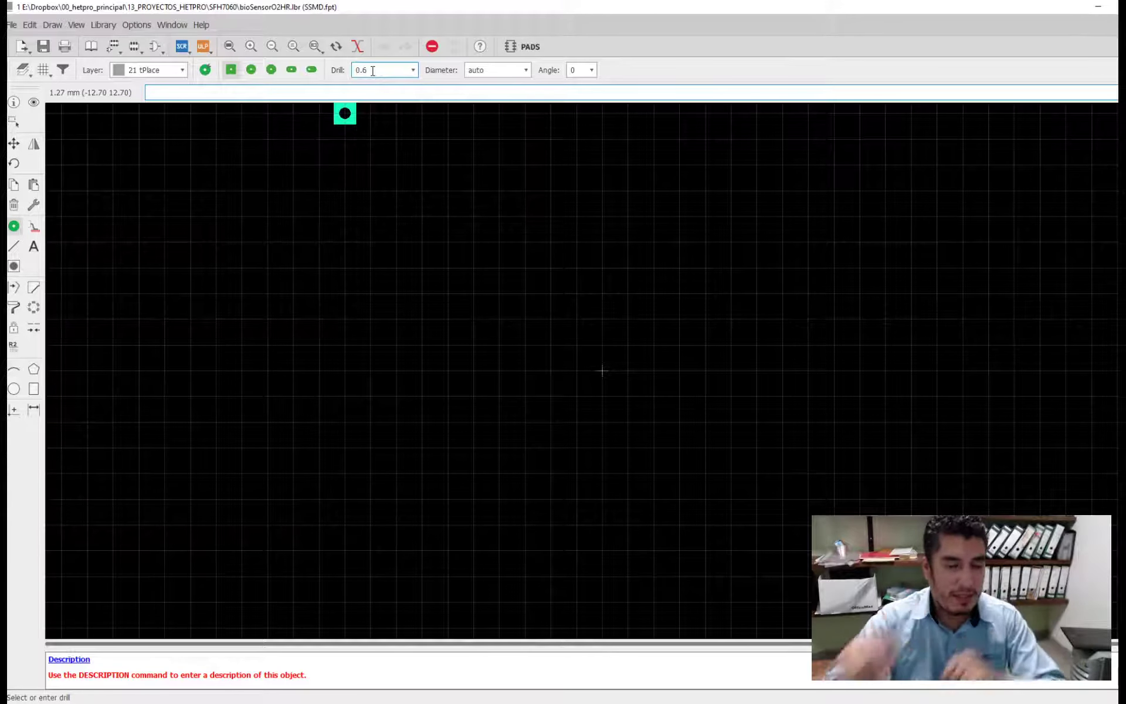
- Set the through-hole pad diameter to 6.4516 mm and preview the round, octagon, long, offset and square shapes
click(525, 70)
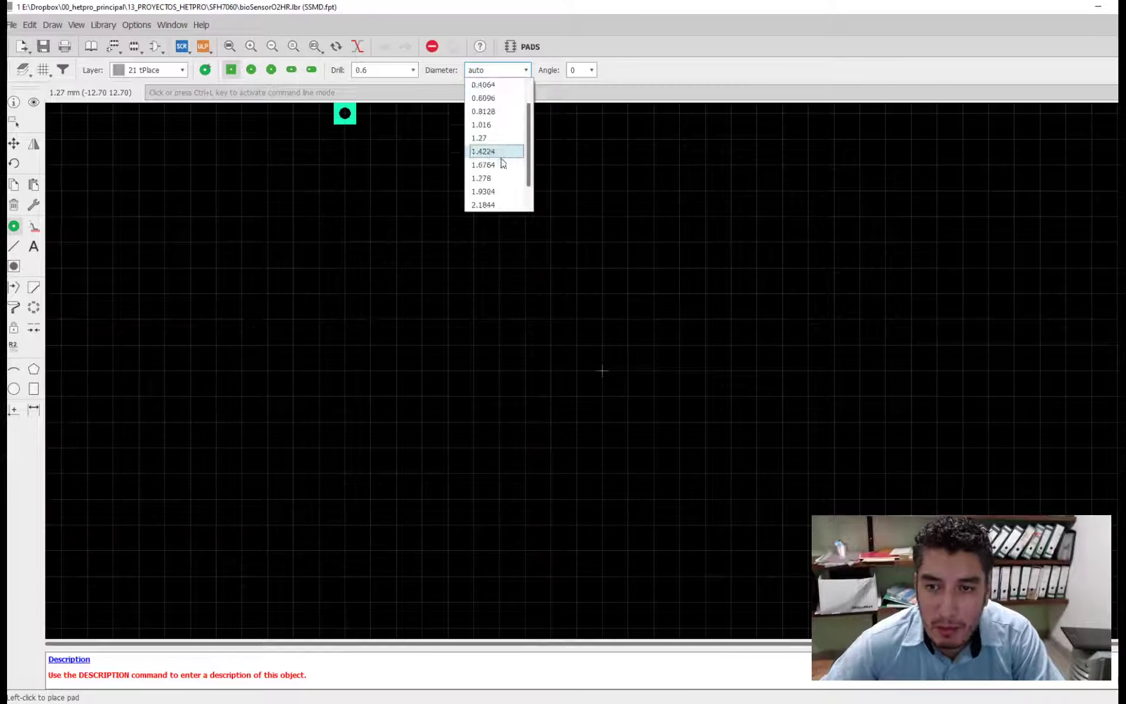
scroll(498, 176, down, 5)
click(485, 206)
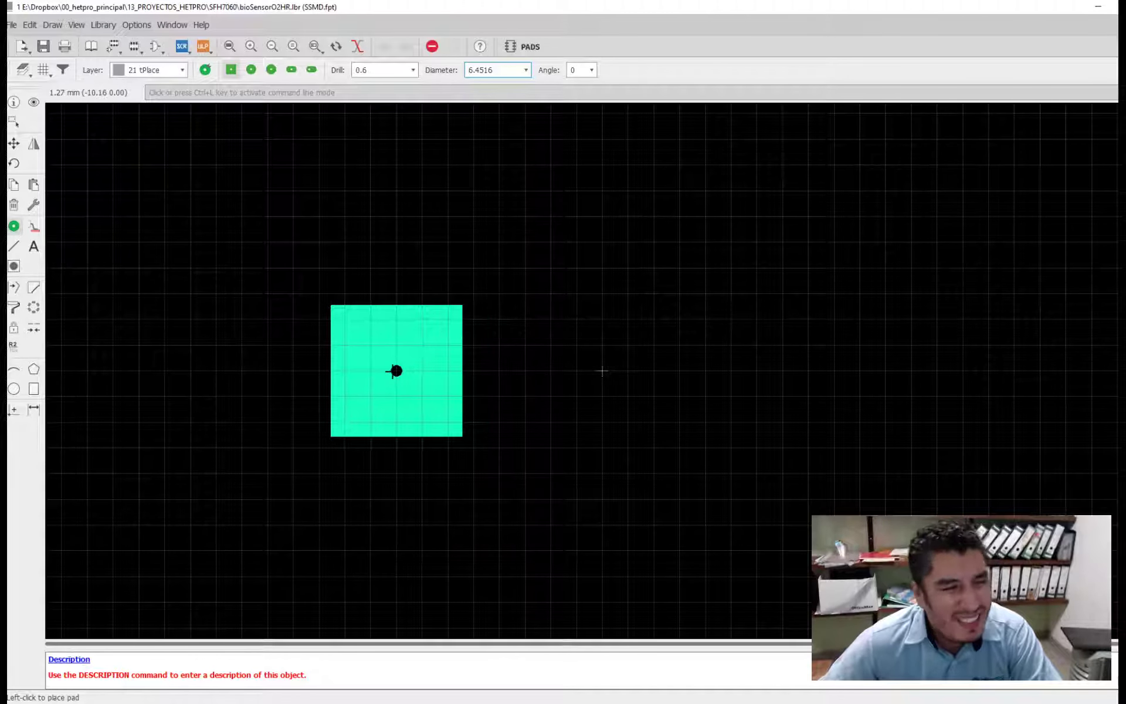
click(252, 70)
click(272, 71)
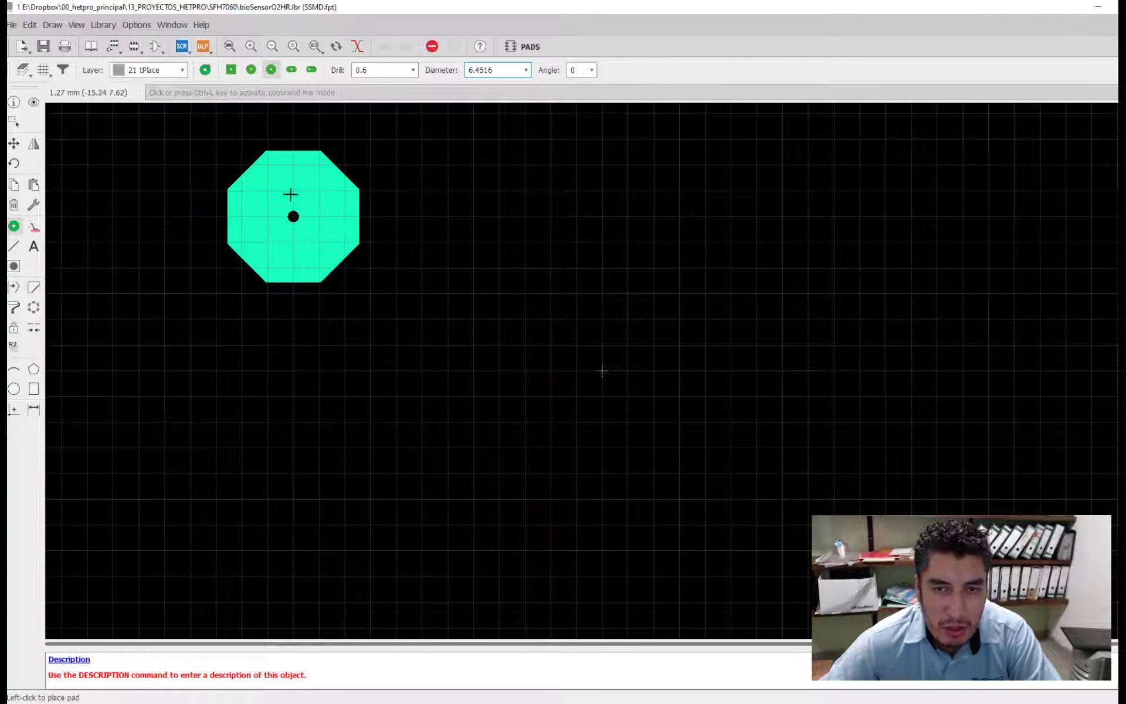
click(292, 70)
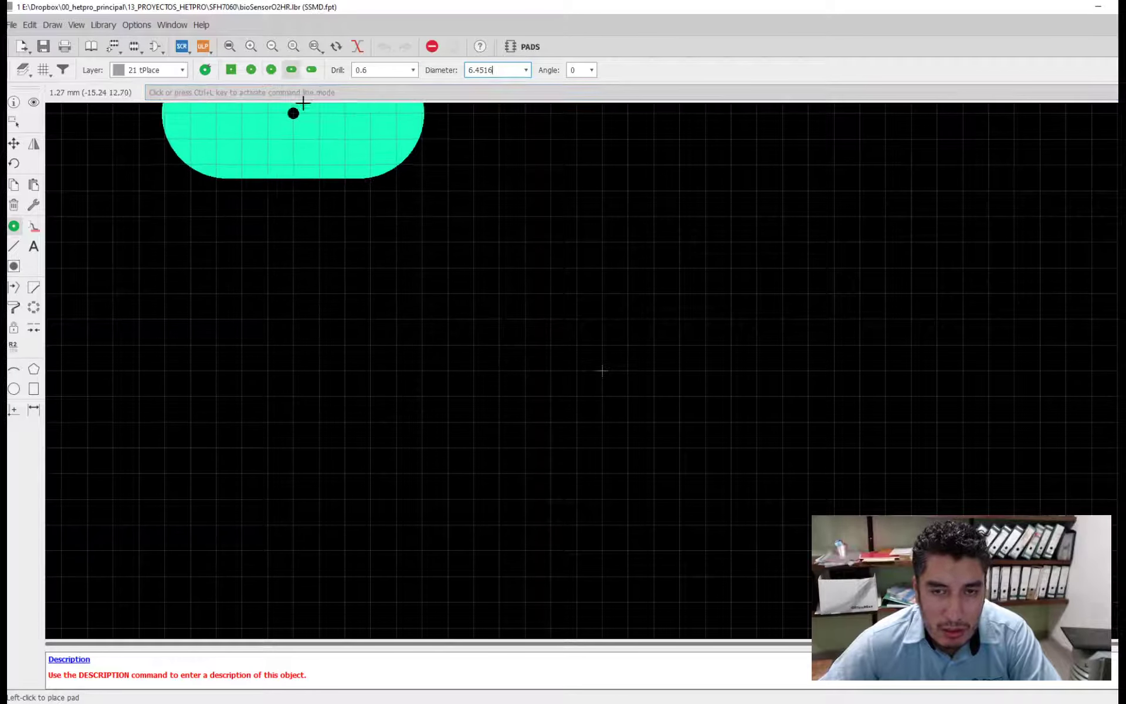
click(312, 70)
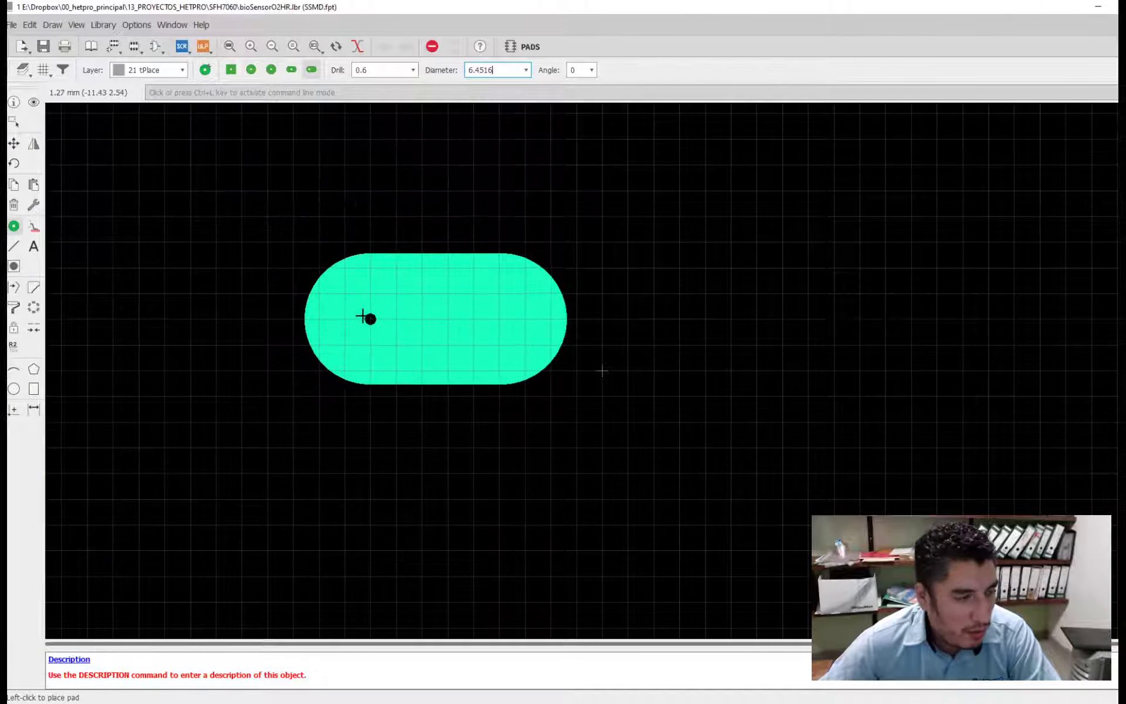
click(272, 71)
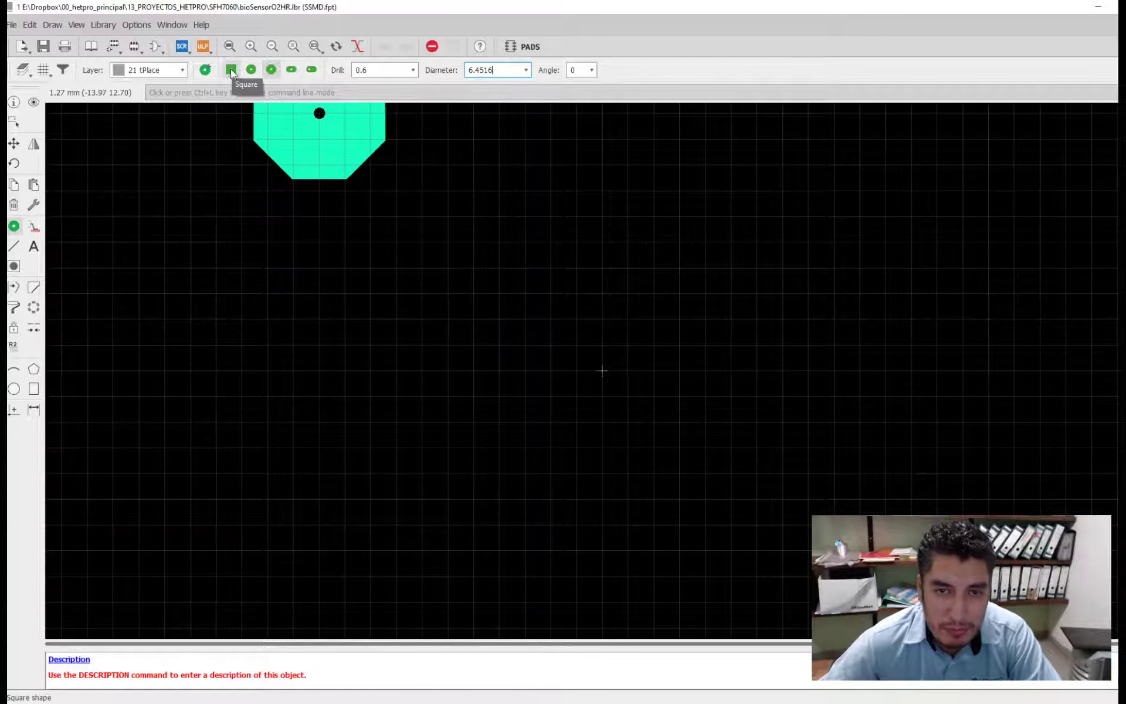
click(230, 70)
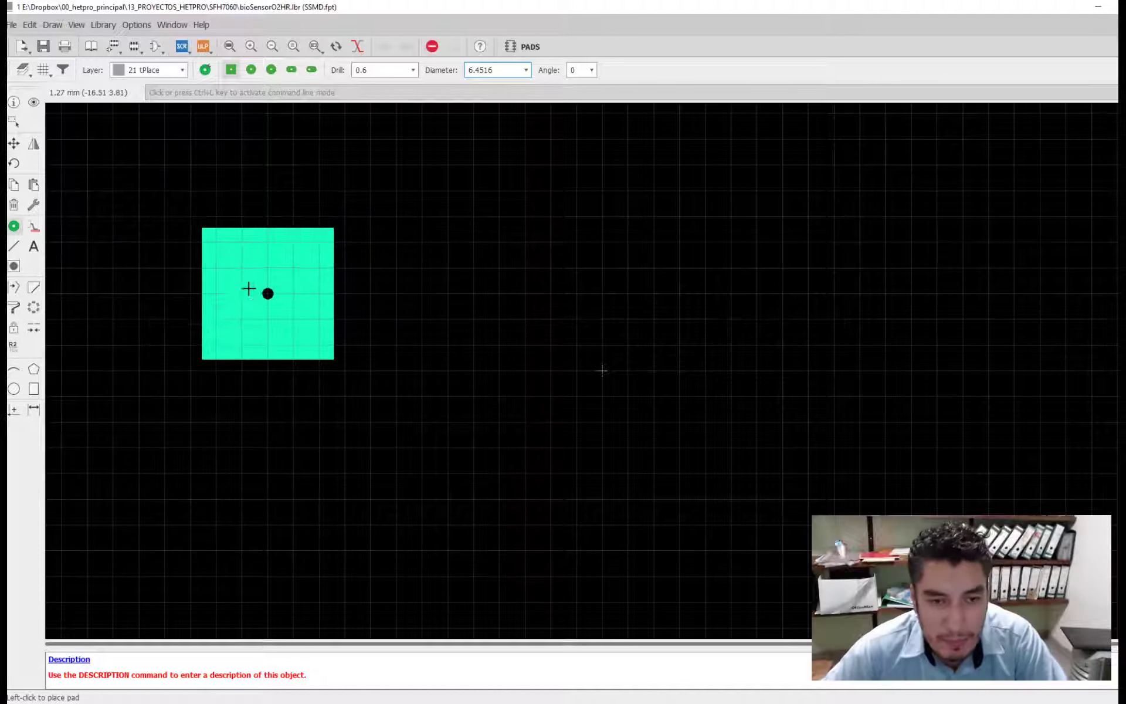
- Start the SMD command and arrange the footprint editor side by side with the SFH 7060 datasheet
click(33, 226)
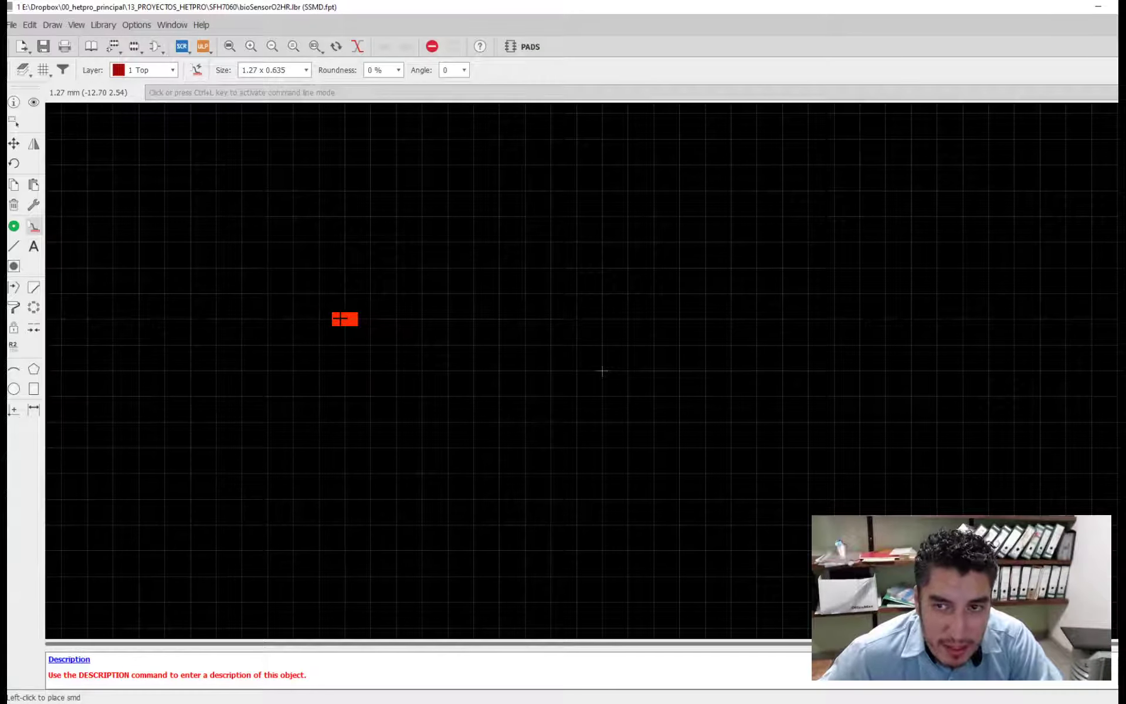
double_click(625, 8)
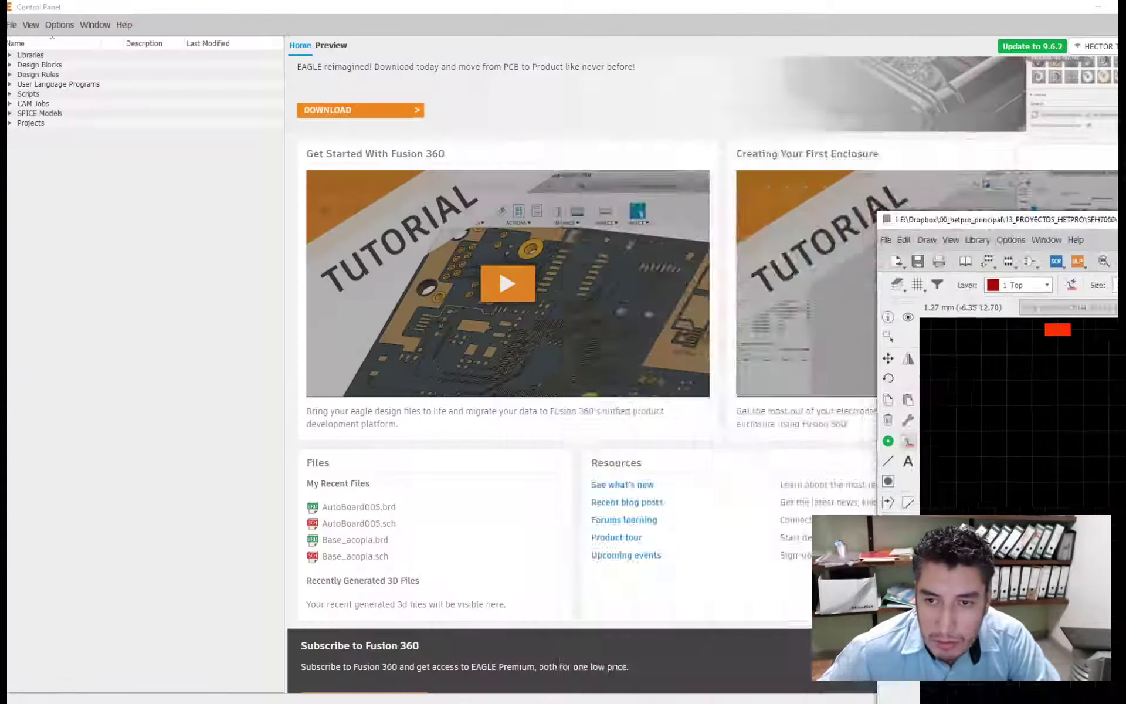
key(super+Right)
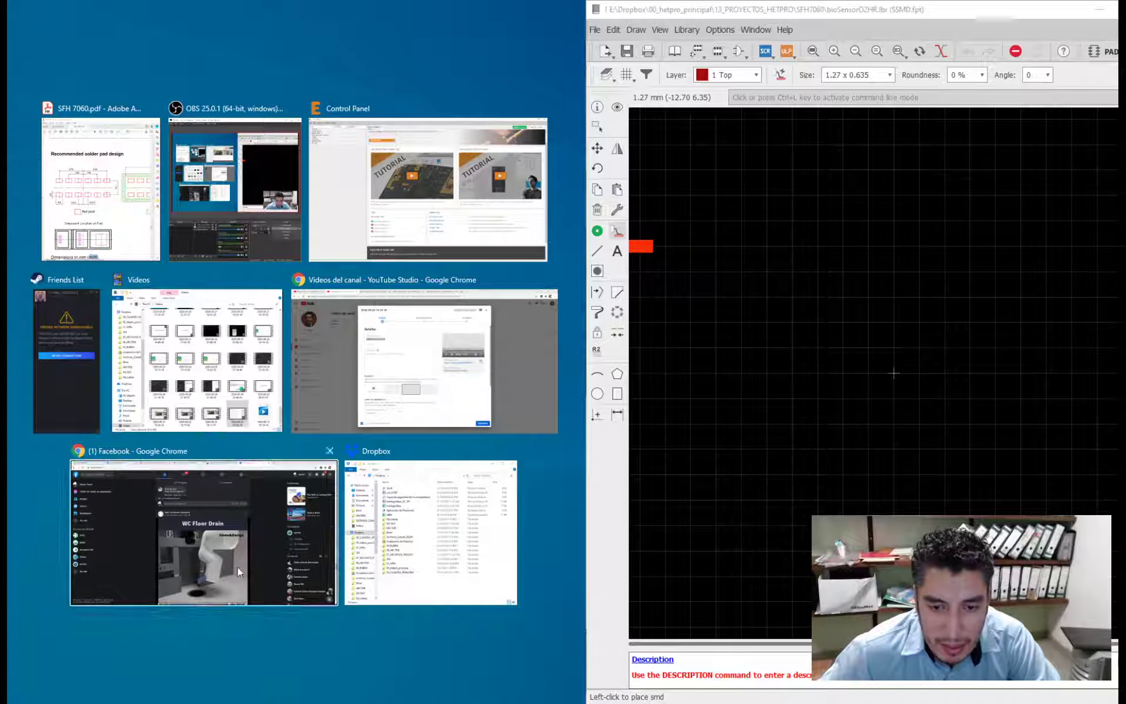
click(100, 187)
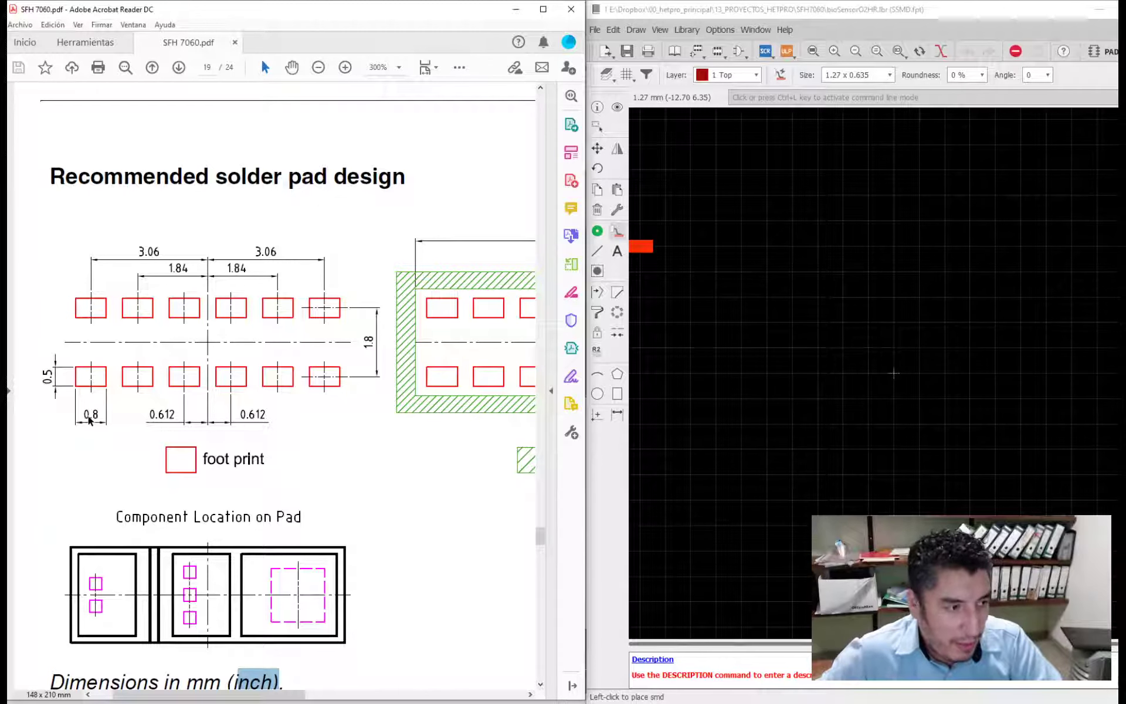
- Set the SMD pad size to 0.8 x 0.5 mm on the Top layer
click(616, 232)
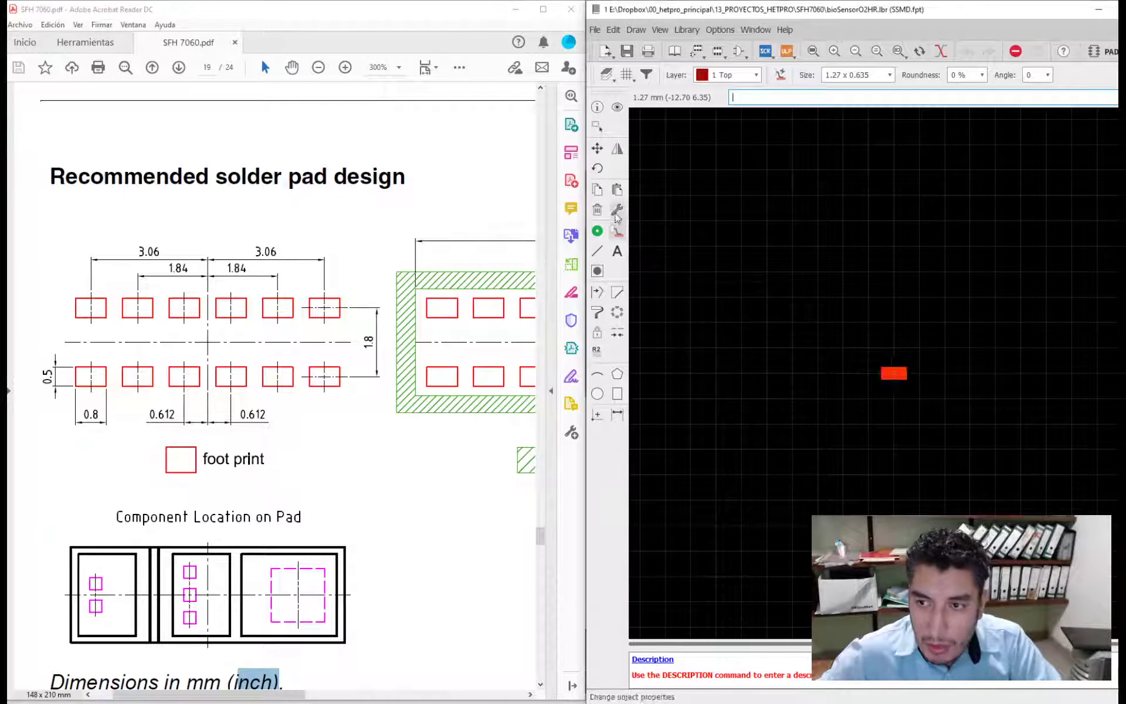
click(874, 74)
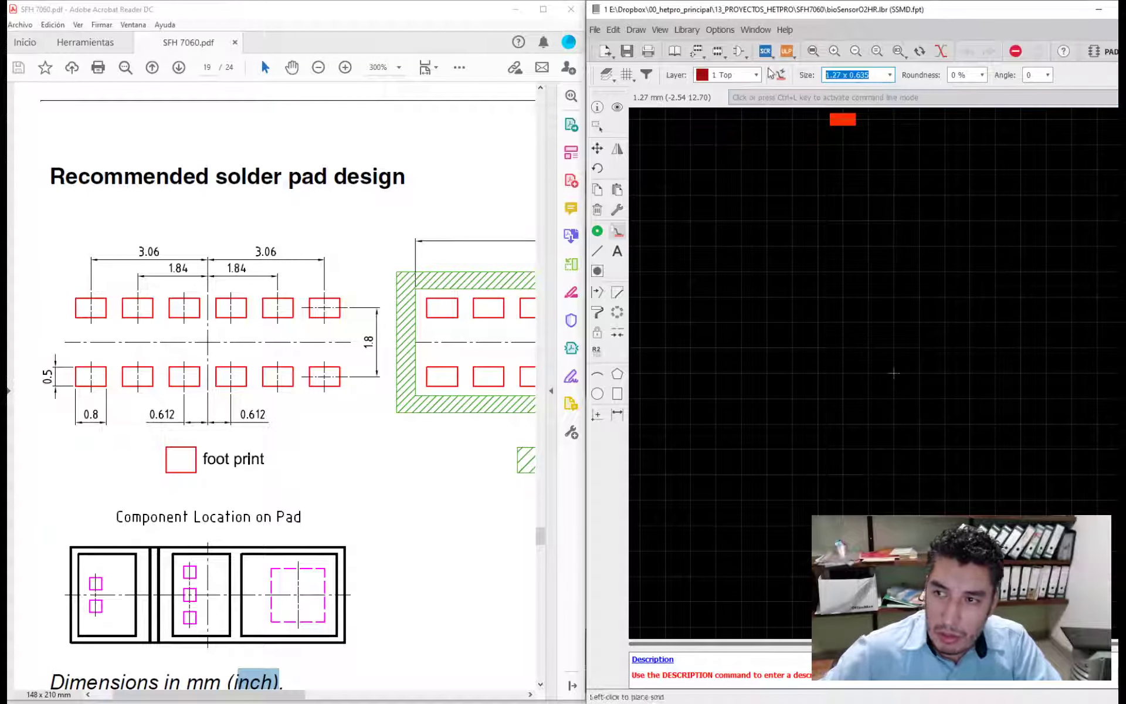
text(0.)
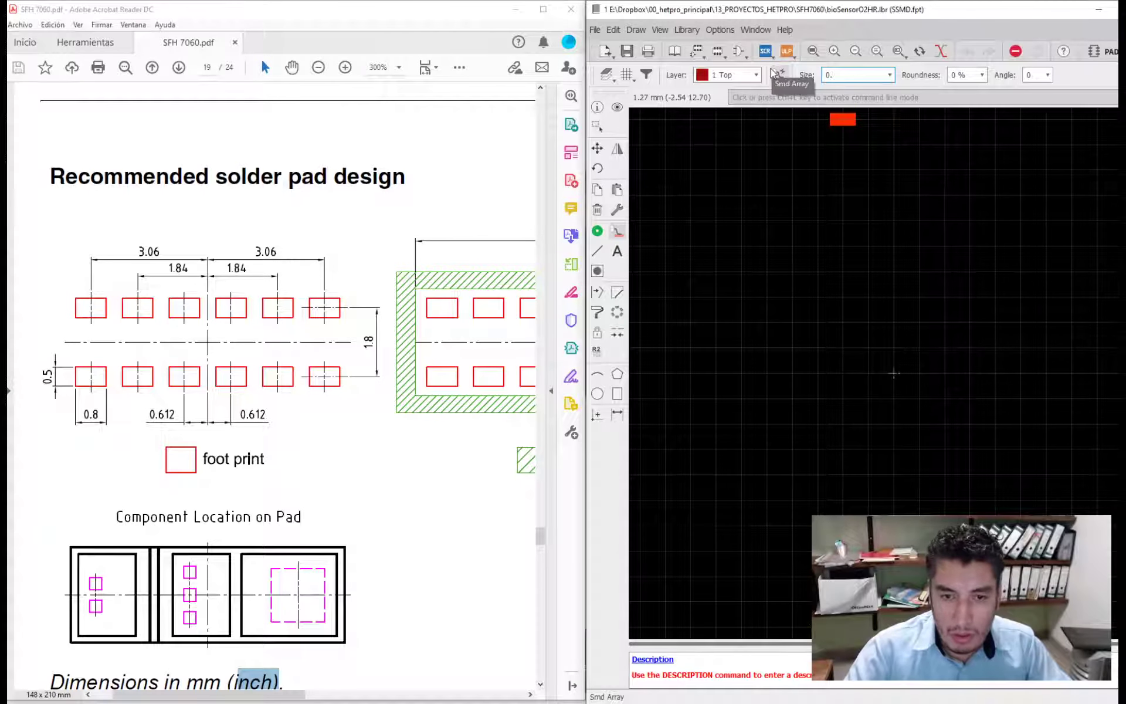
text(8 x 0.)
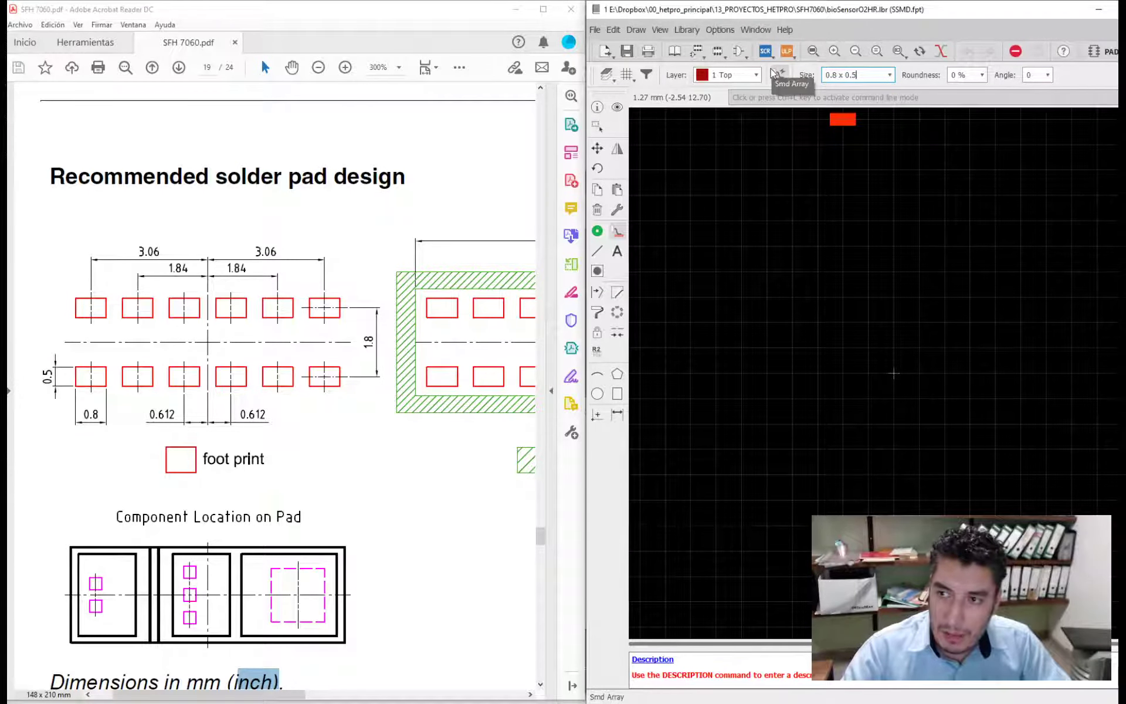
text(5)
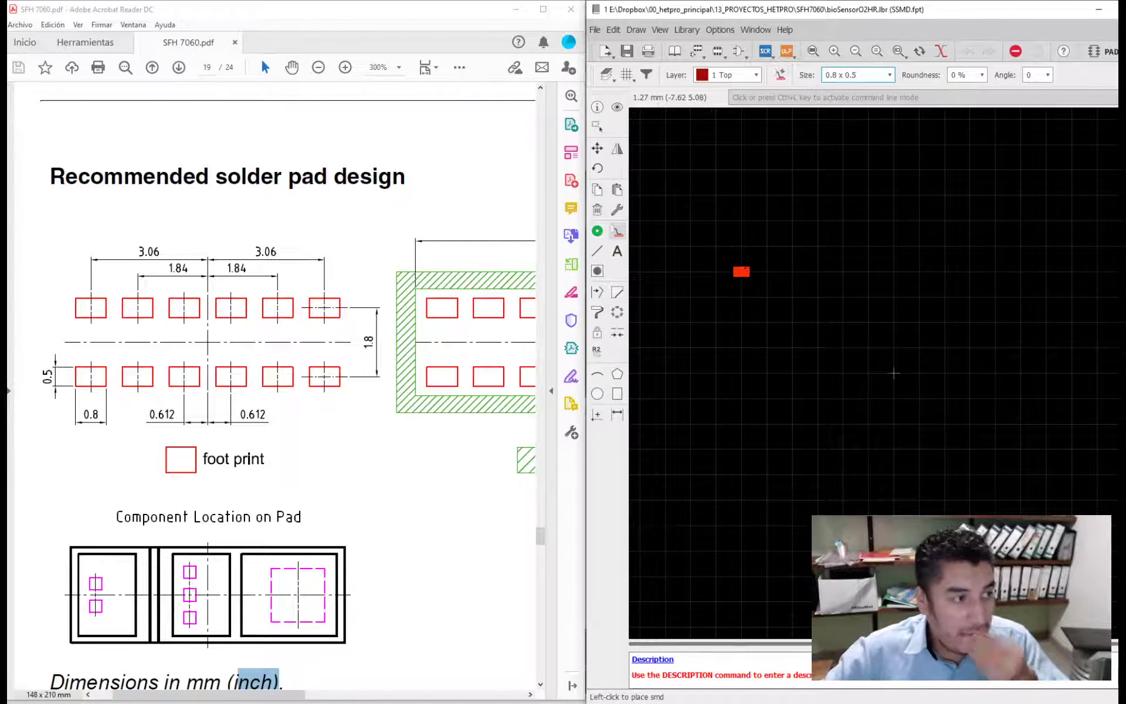
- Examine the 0.8 x 0.5 mm SMD pad at different magnifications against the grid and origin
scroll(895, 366, up, 3)
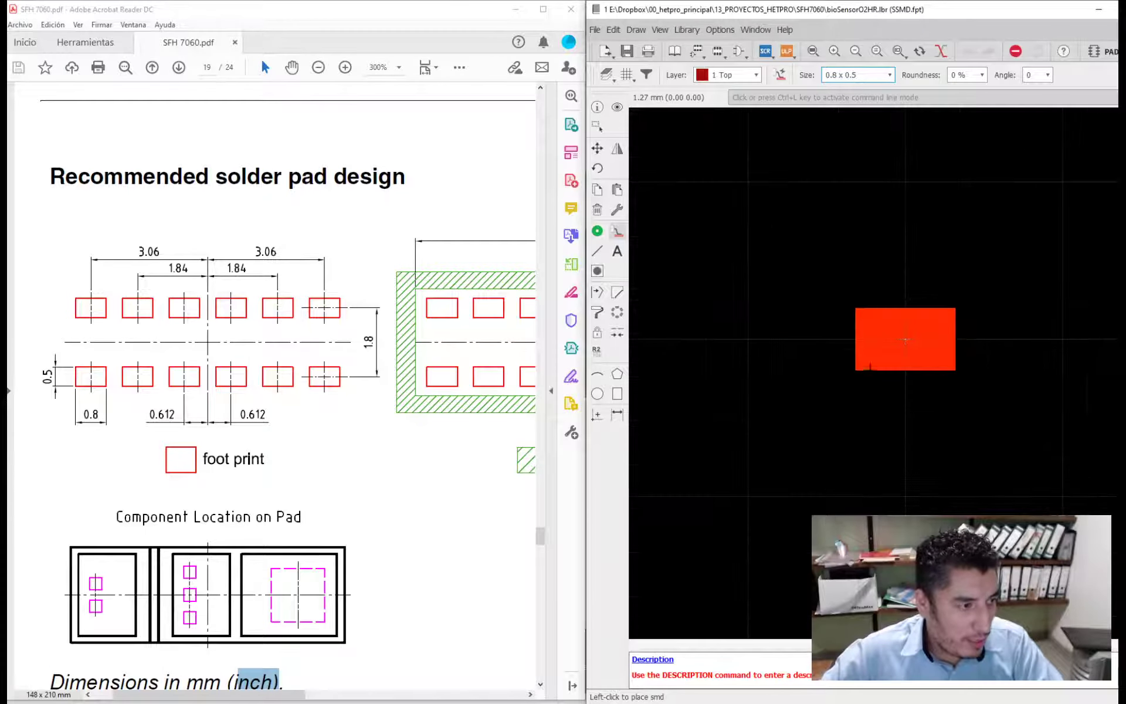
scroll(794, 377, down, 5)
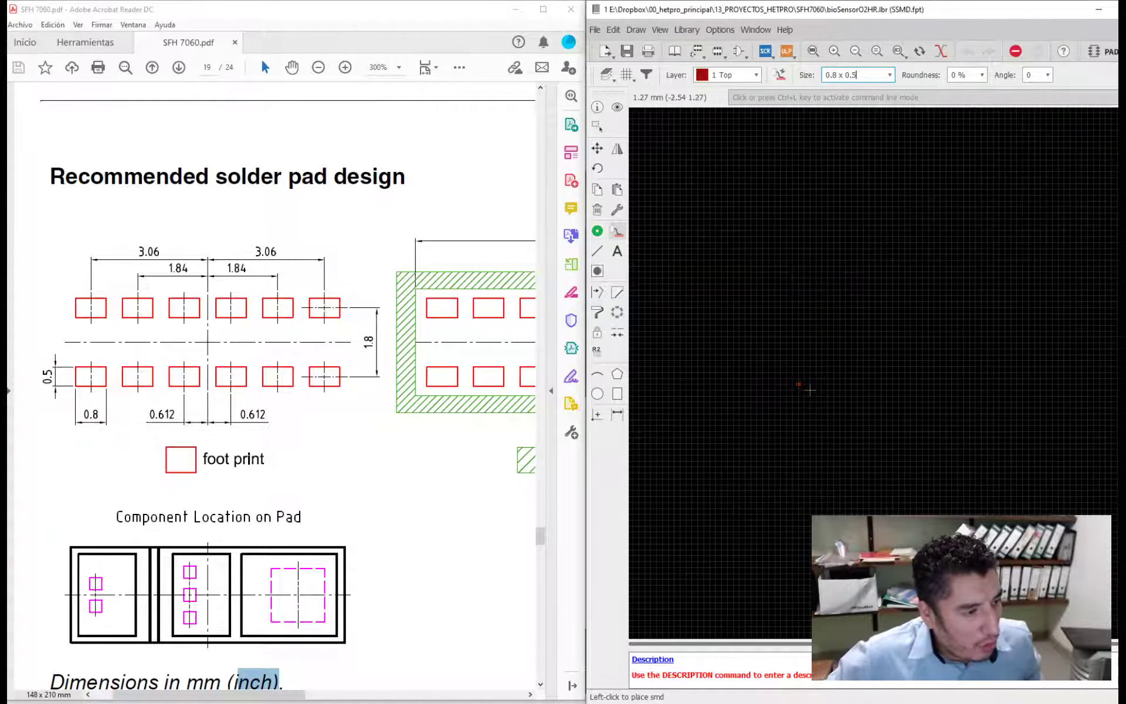
scroll(794, 377, up, 4)
scroll(777, 374, up, 3)
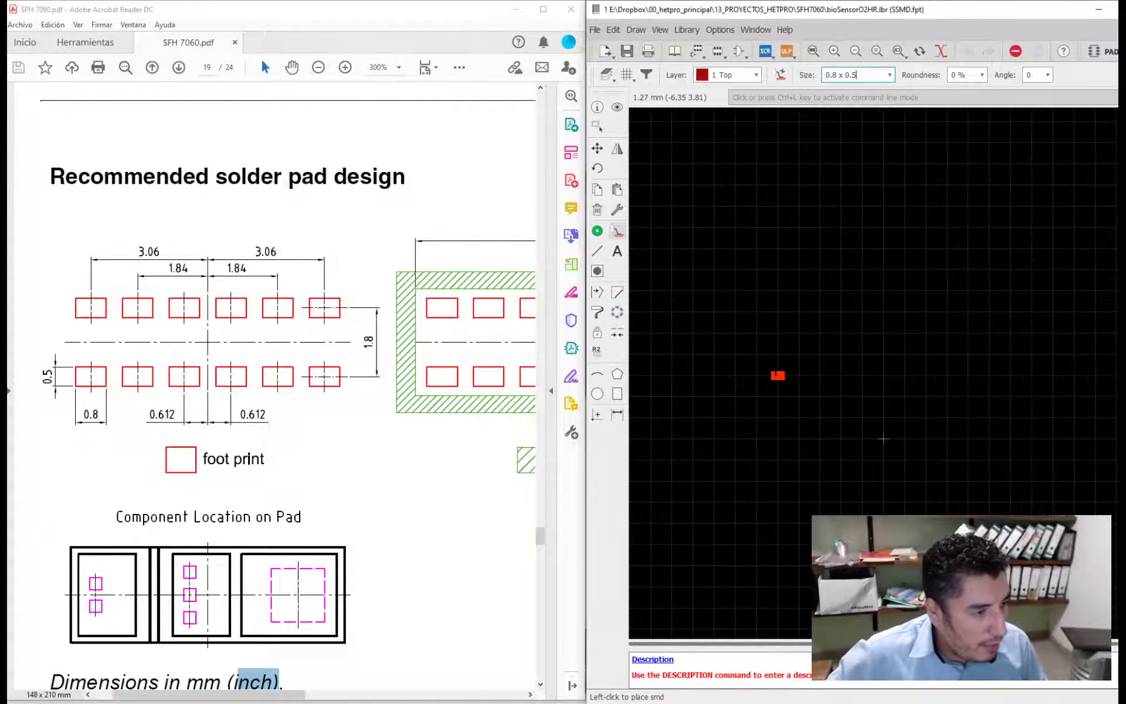
scroll(779, 378, up, 1)
scroll(785, 346, down, 6)
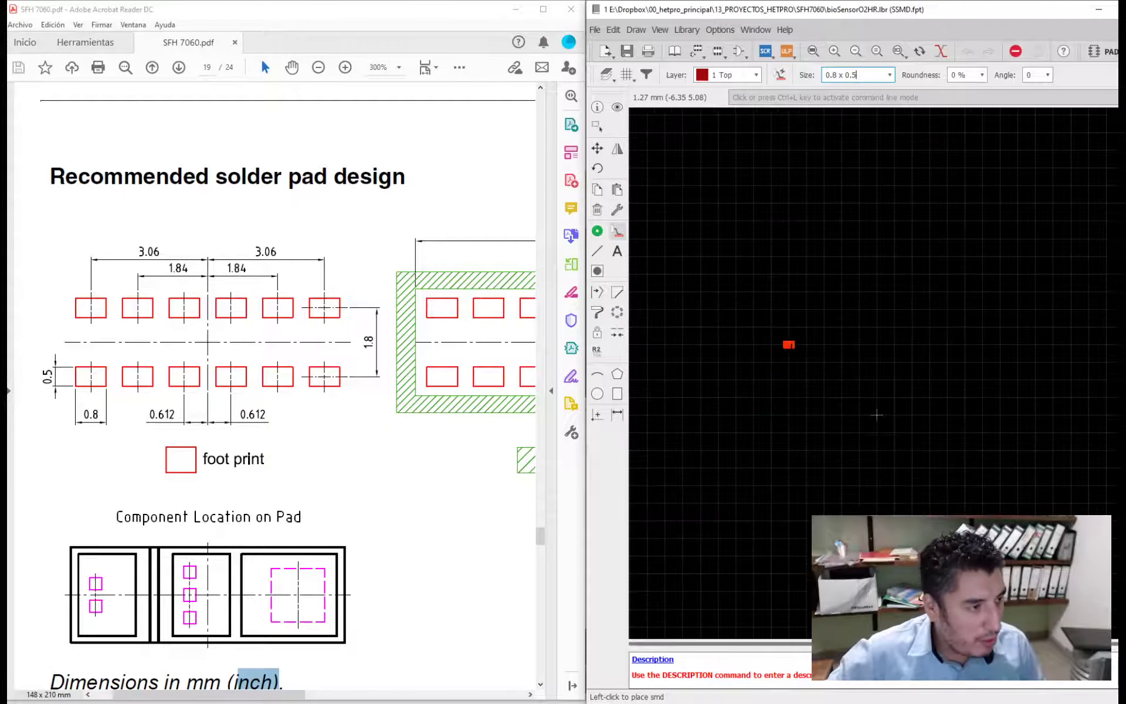
scroll(815, 370, up, 5)
scroll(672, 309, up, 5)
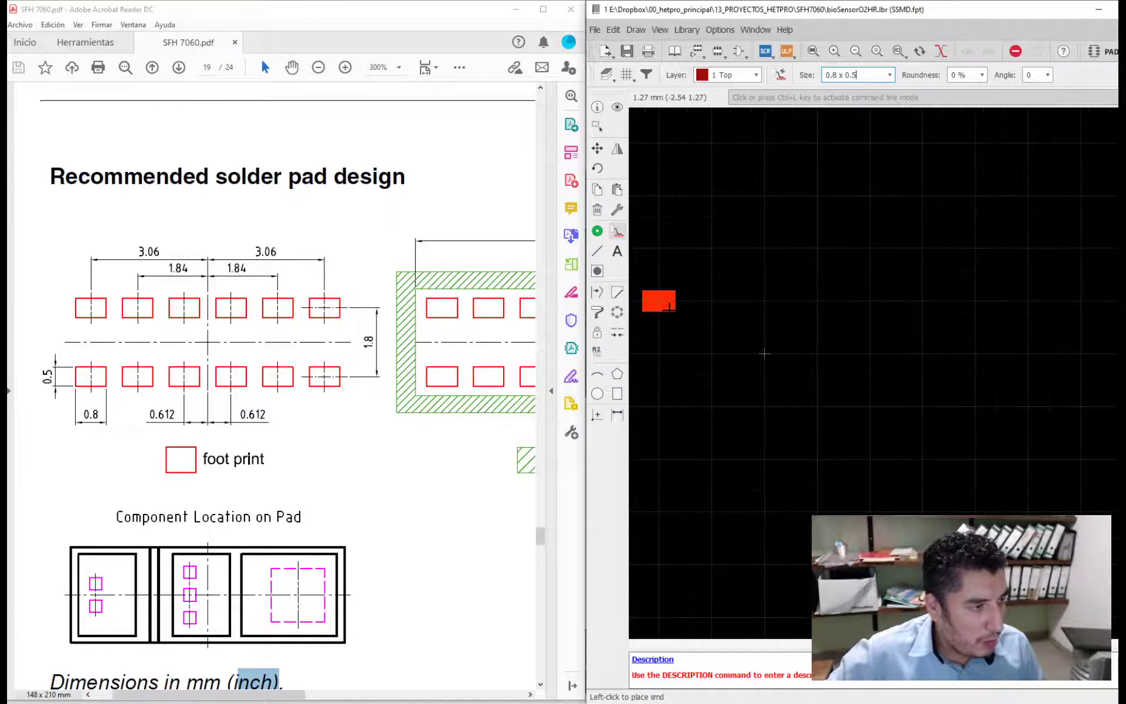
scroll(973, 356, down, 4)
scroll(820, 353, up, 4)
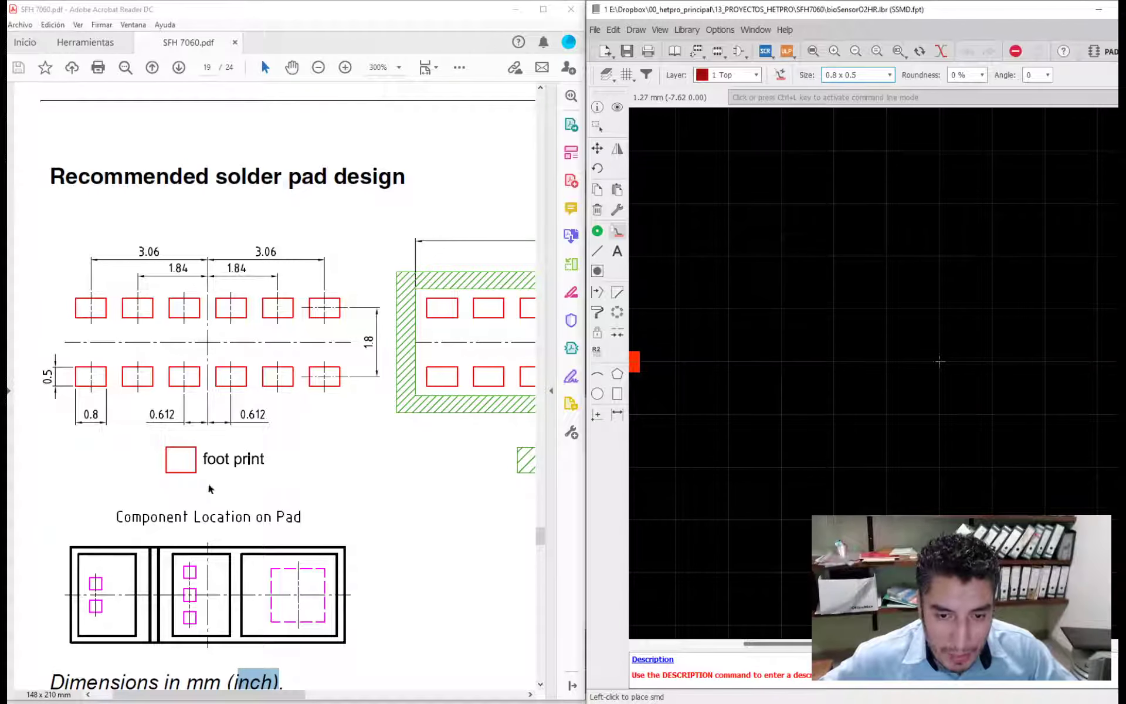
- Open the calculator and multiply the datasheet's 0.612 mm half spacing by 2 to get the centre-to-centre pad pitch
key(super)
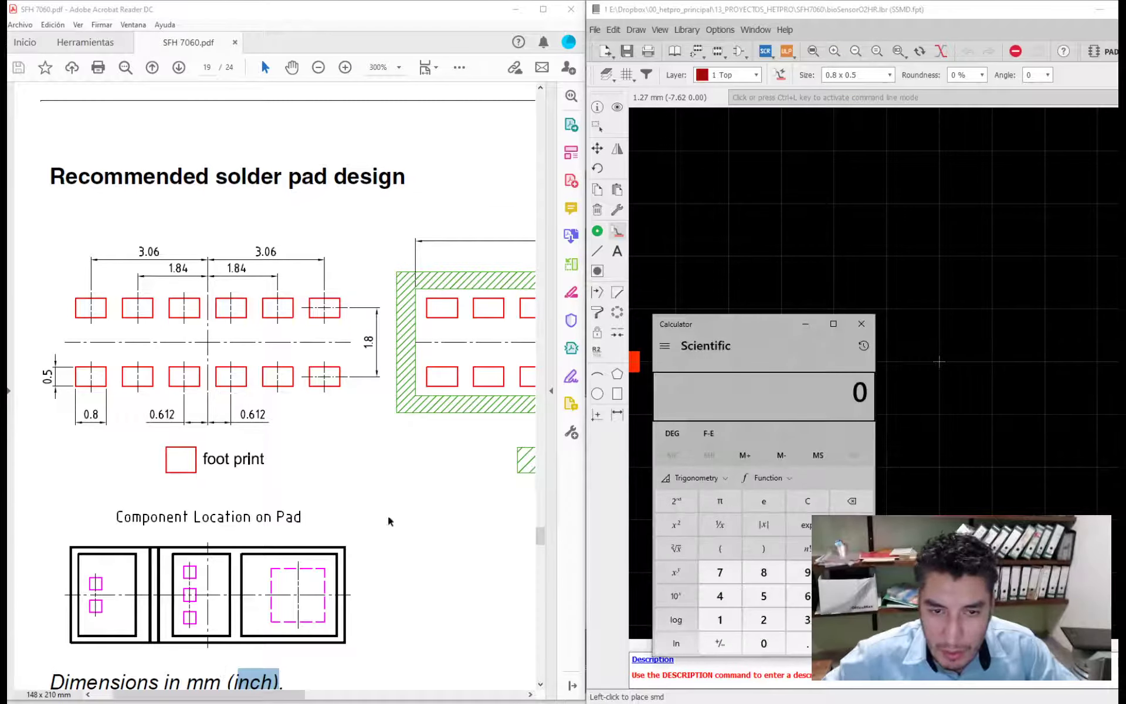
mouse_move(700, 336)
mouse_down()
mouse_move(624, 335)
mouse_move(599, 309)
mouse_up()
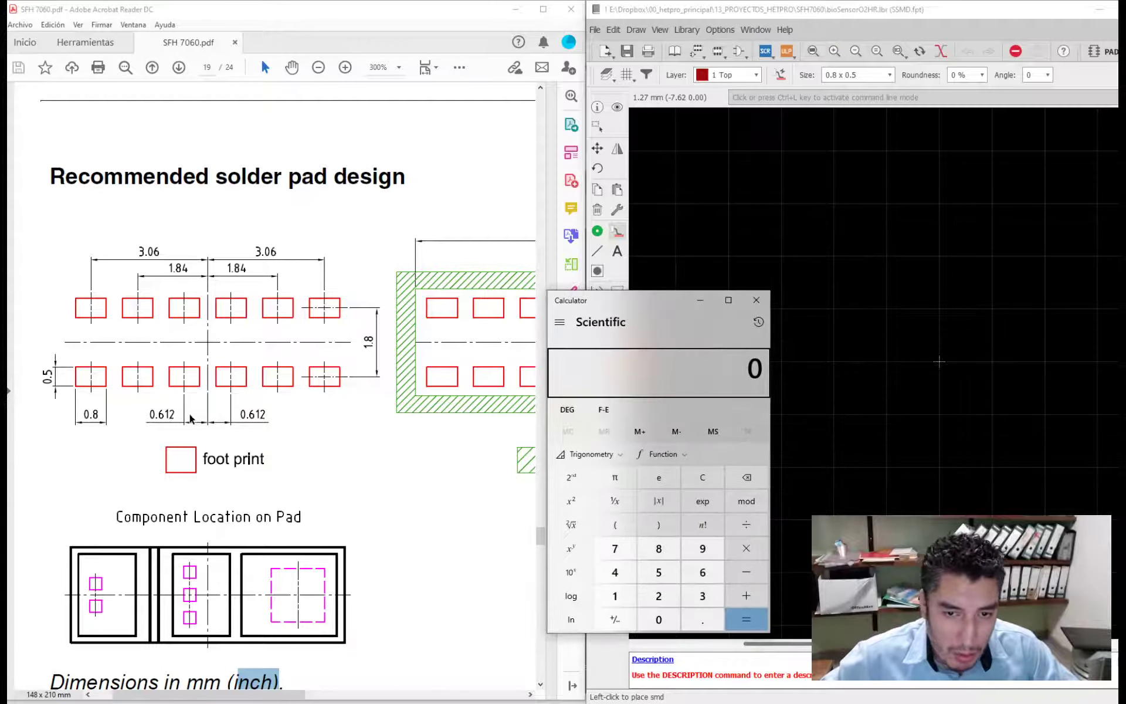
scroll(207, 434, up, 2)
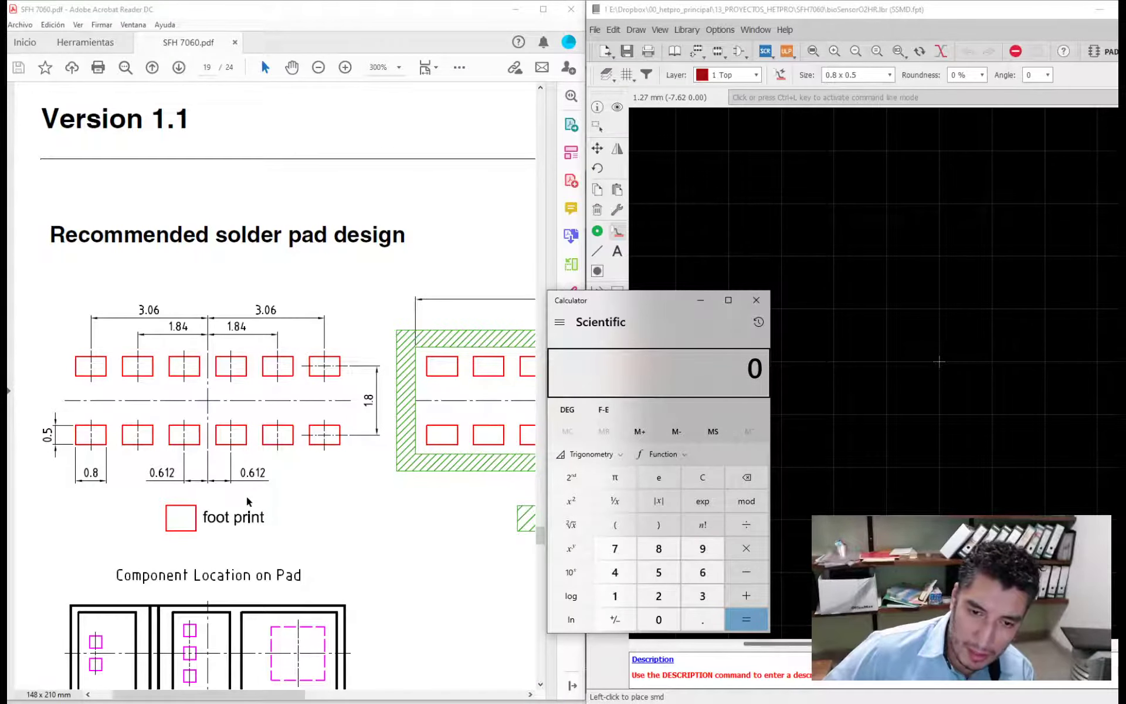
text(0)
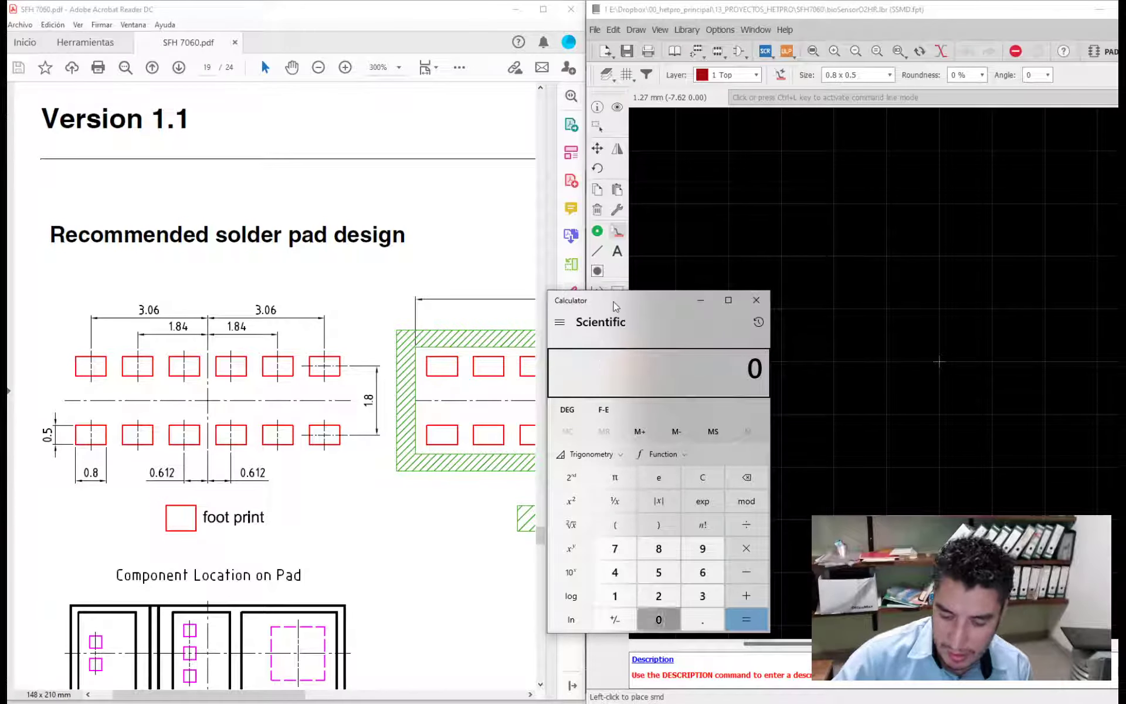
text(.612)
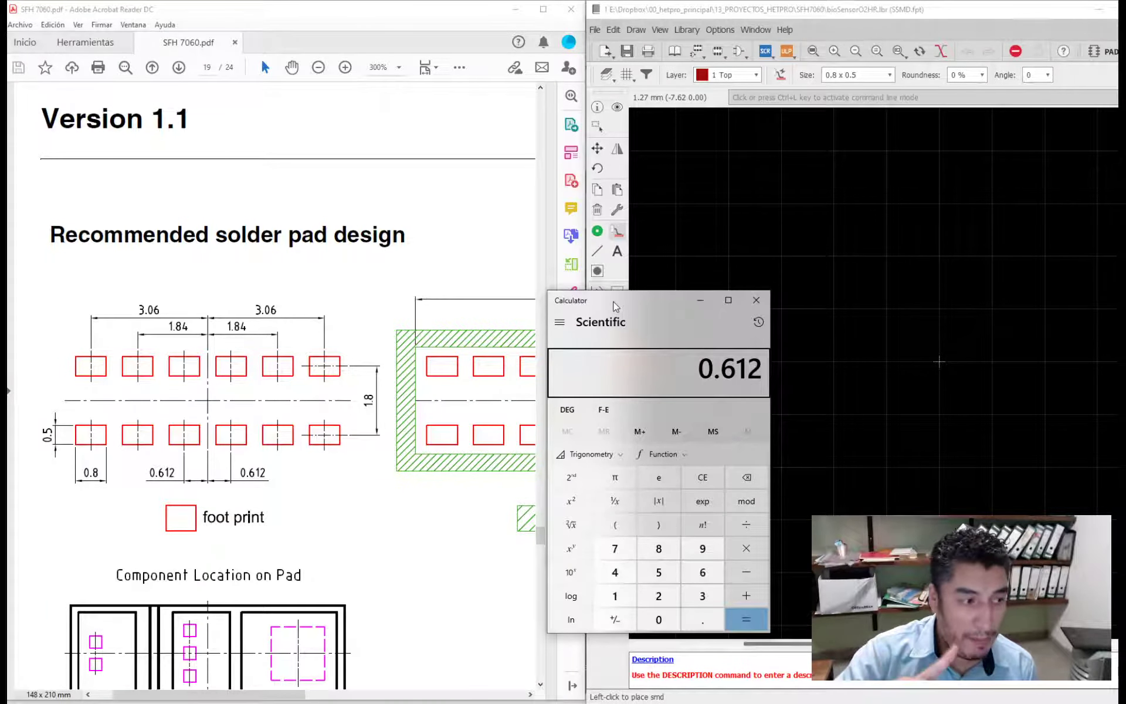
text( × 2 ×)
key(Return)
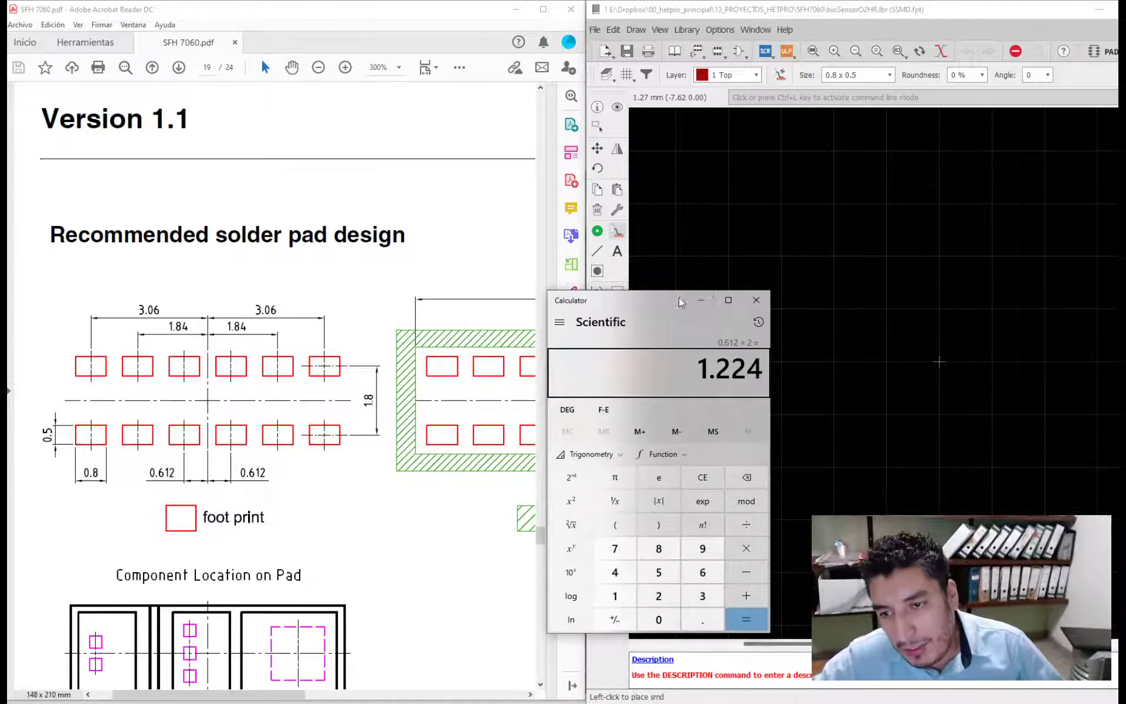
- Set the footprint editor's grid size to 1.224 mm
drag(678, 296, 439, 480)
scroll(416, 380, down, 1)
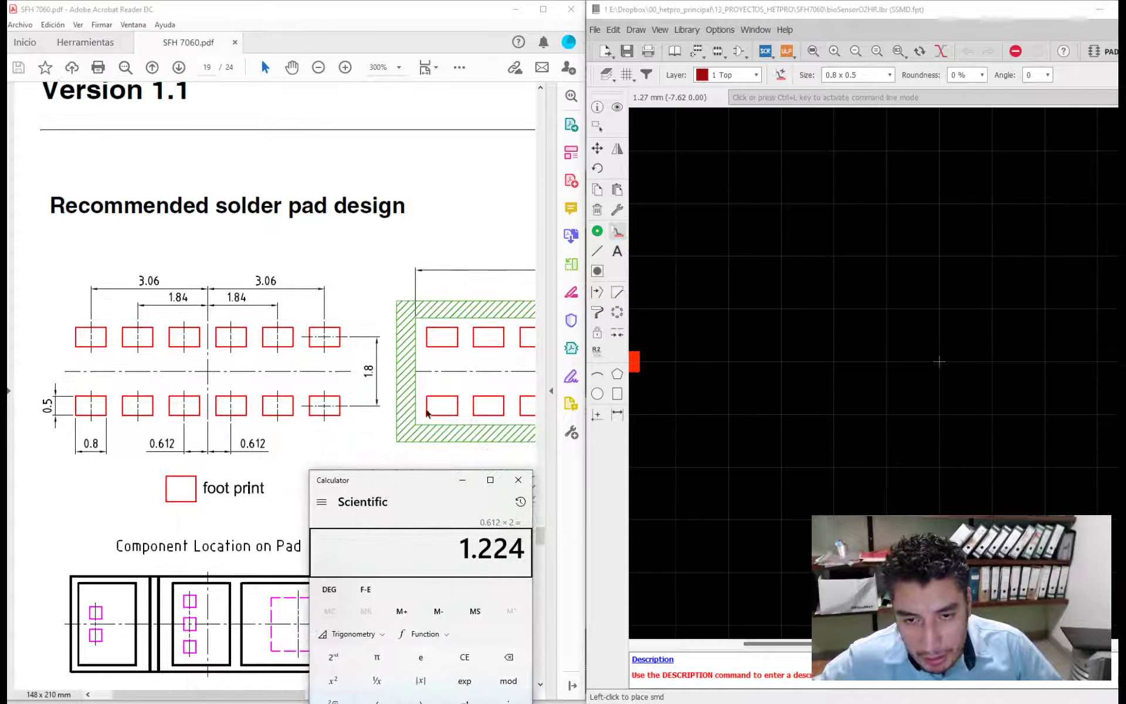
click(628, 76)
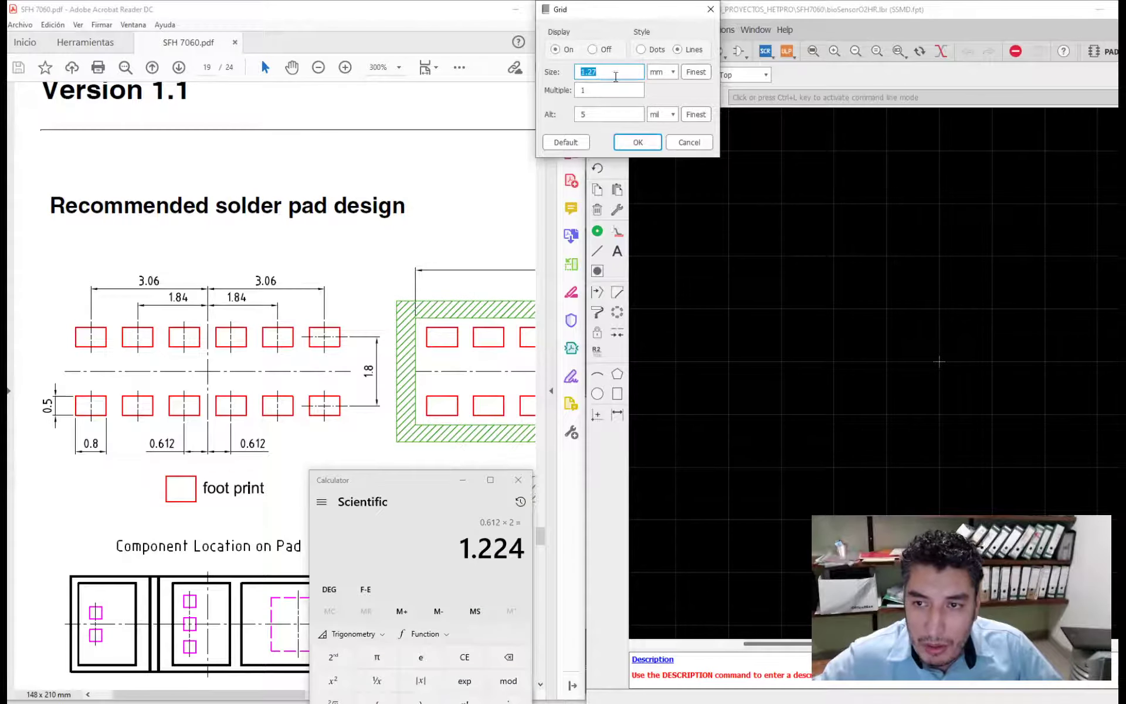
text(1.224)
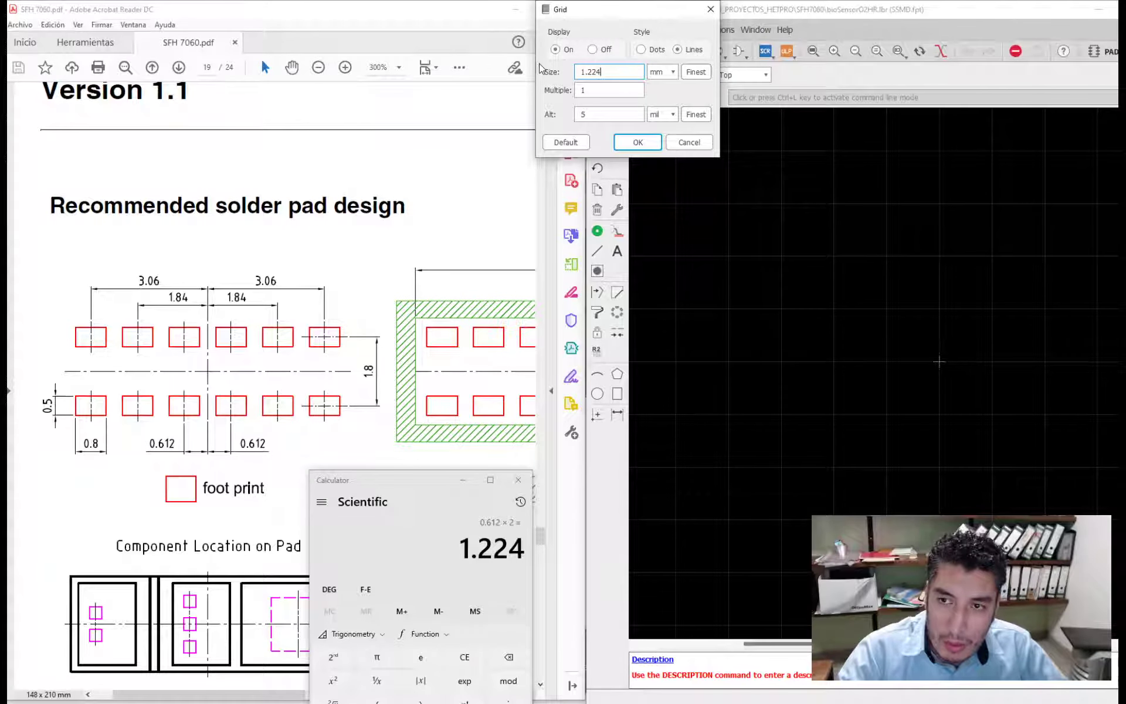
key(Return)
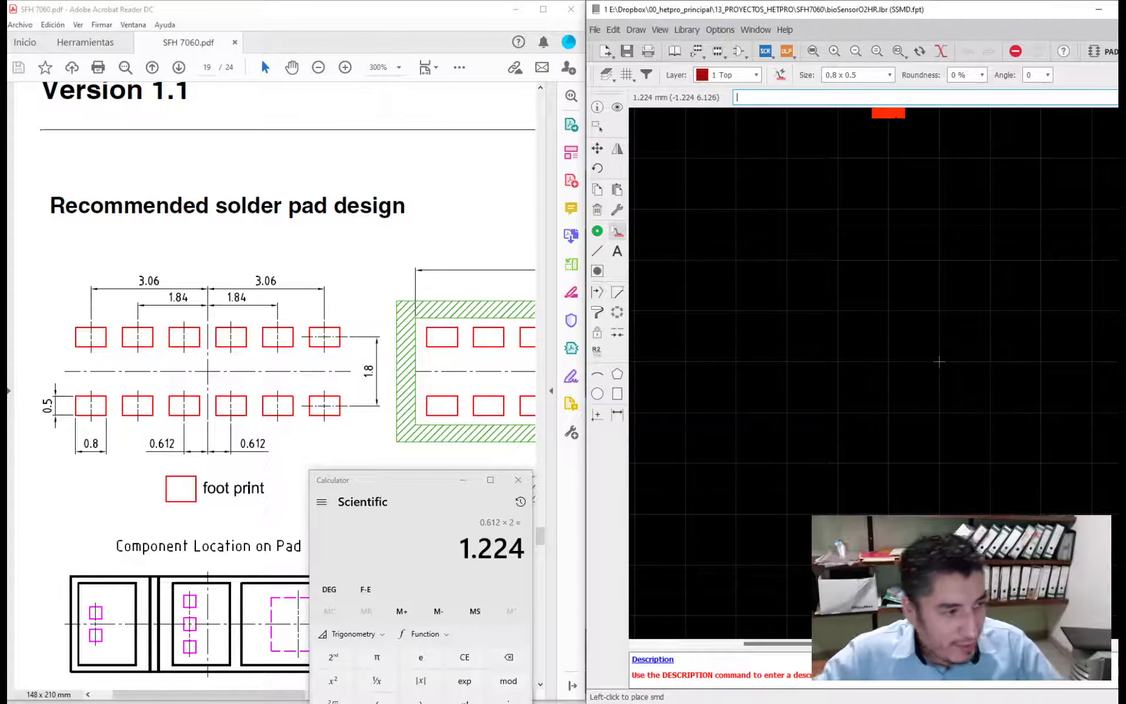
- Place a horizontal row of six 0.8 x 0.5 mm SMD pads at 1.224 mm spacing, with the third pad on the origin
scroll(740, 317, down, 2)
scroll(929, 389, up, 4)
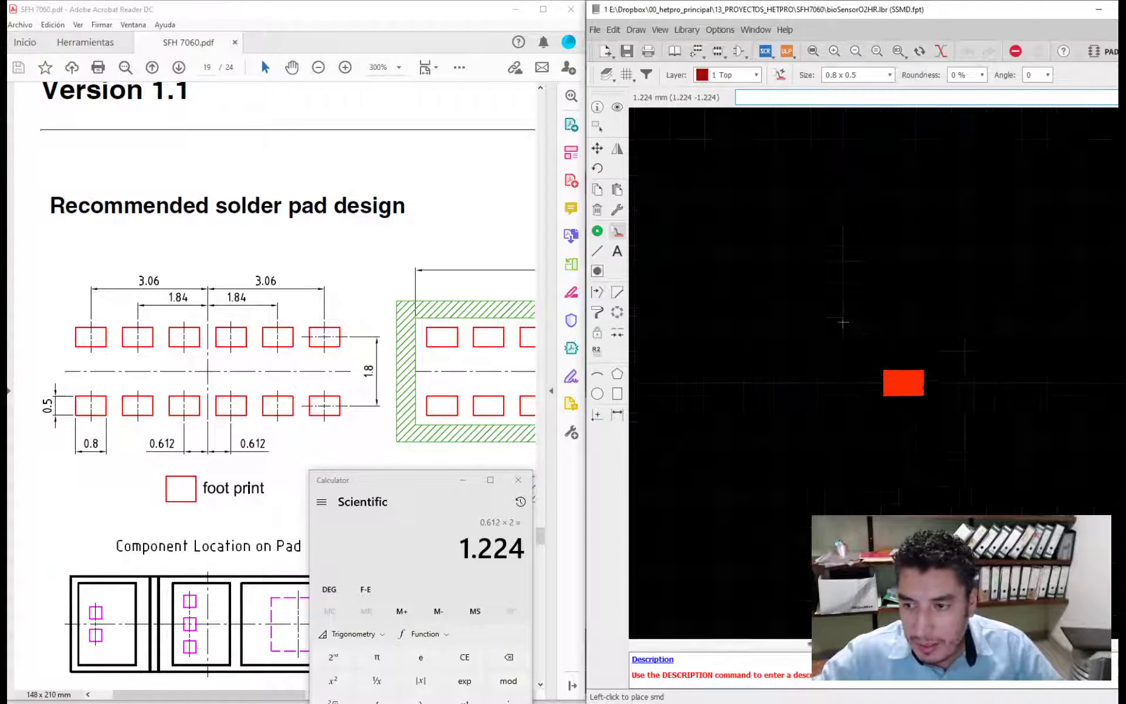
click(678, 307)
click(752, 308)
click(826, 308)
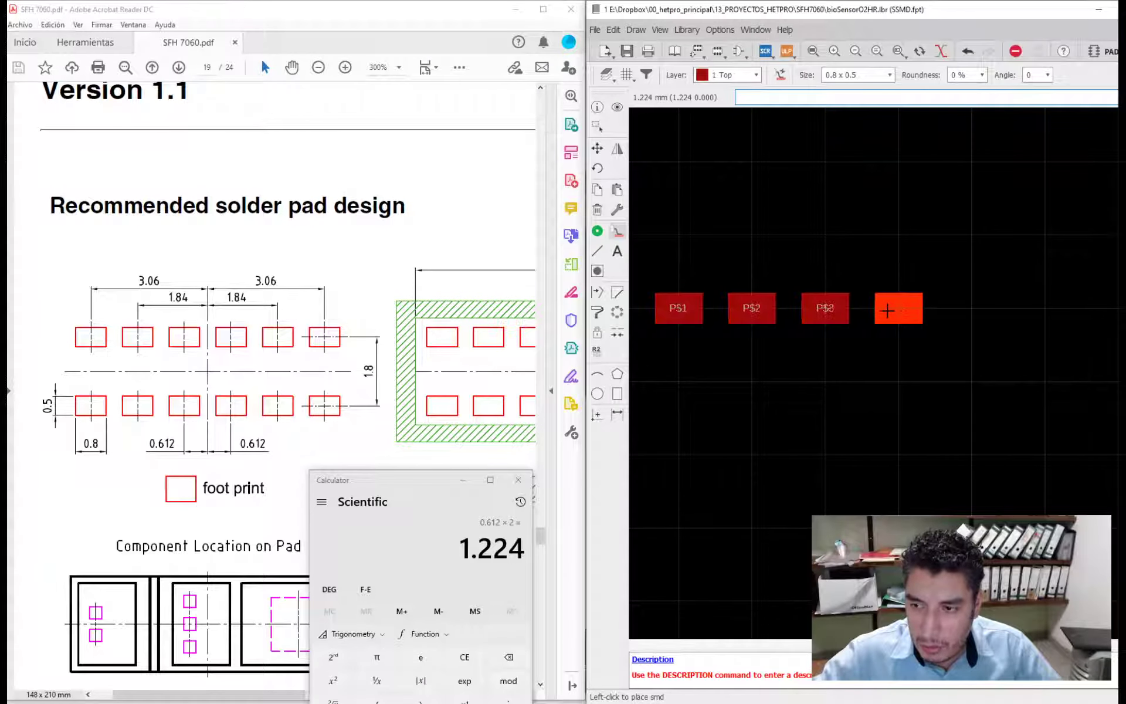
click(898, 308)
click(972, 308)
click(1045, 308)
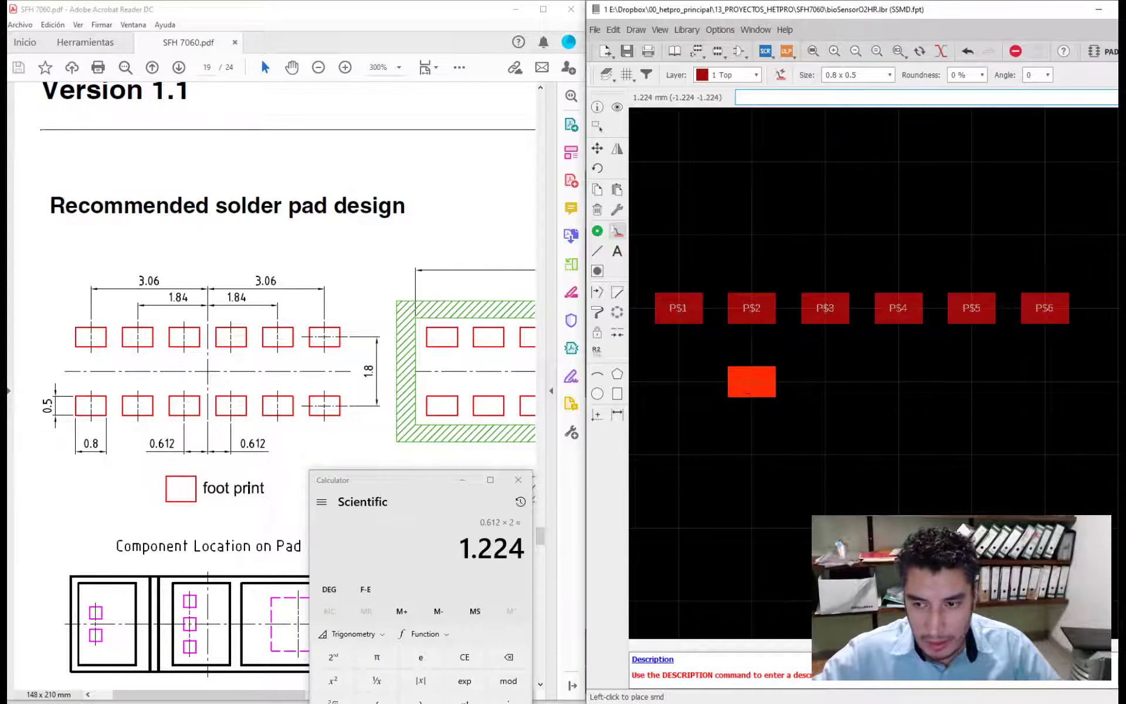
- Place a second row of six SMD pads one 1.224 mm grid step below the first, aligned with its columns
click(679, 381)
click(752, 381)
click(826, 381)
click(898, 381)
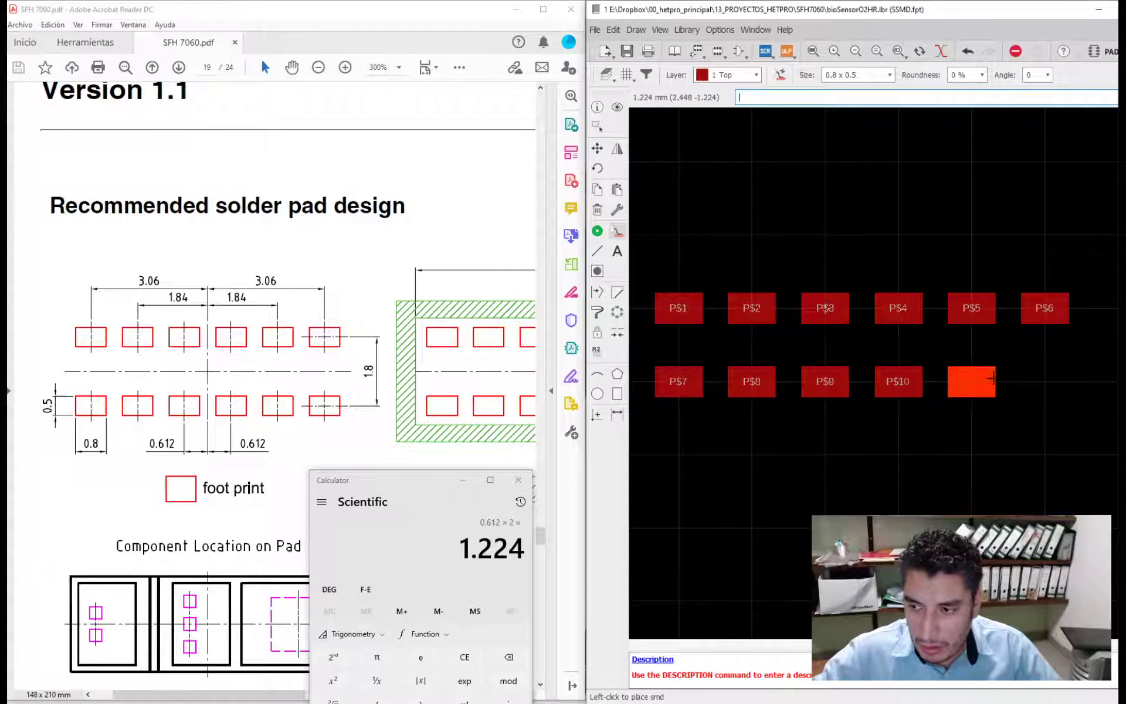
click(971, 381)
click(1045, 381)
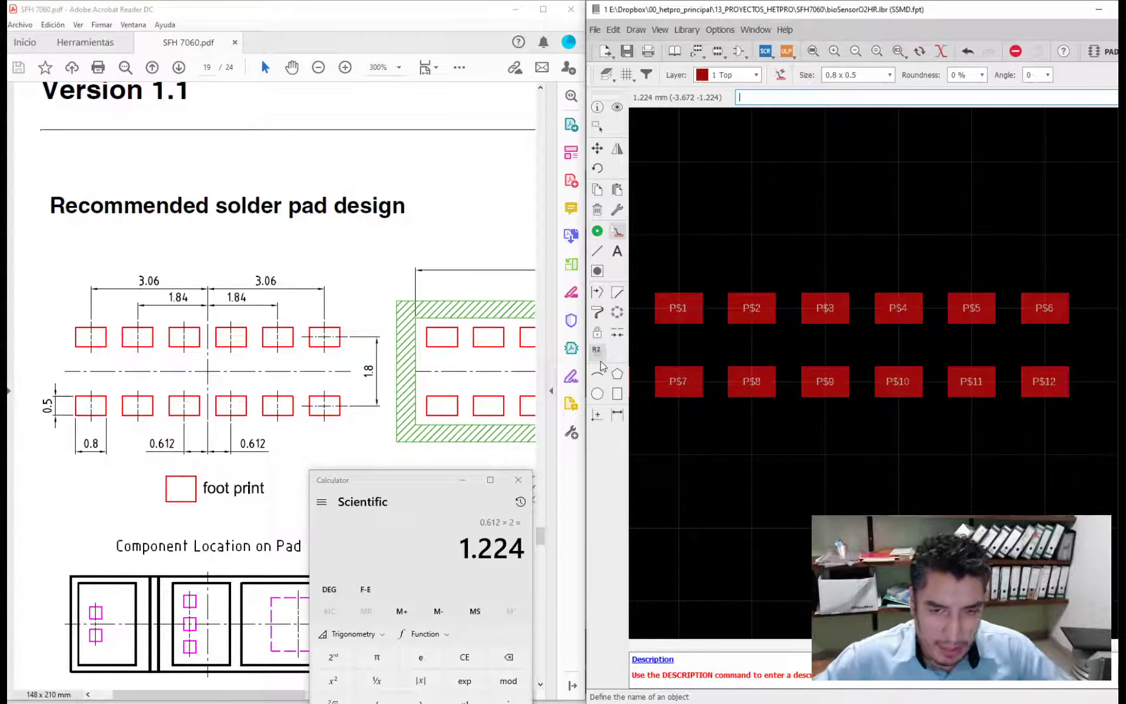
- Double the datasheet's 1.84 mm dimension in the calculator, and divide the 3.68 result by 2 and by 3 to check the pitch
click(437, 501)
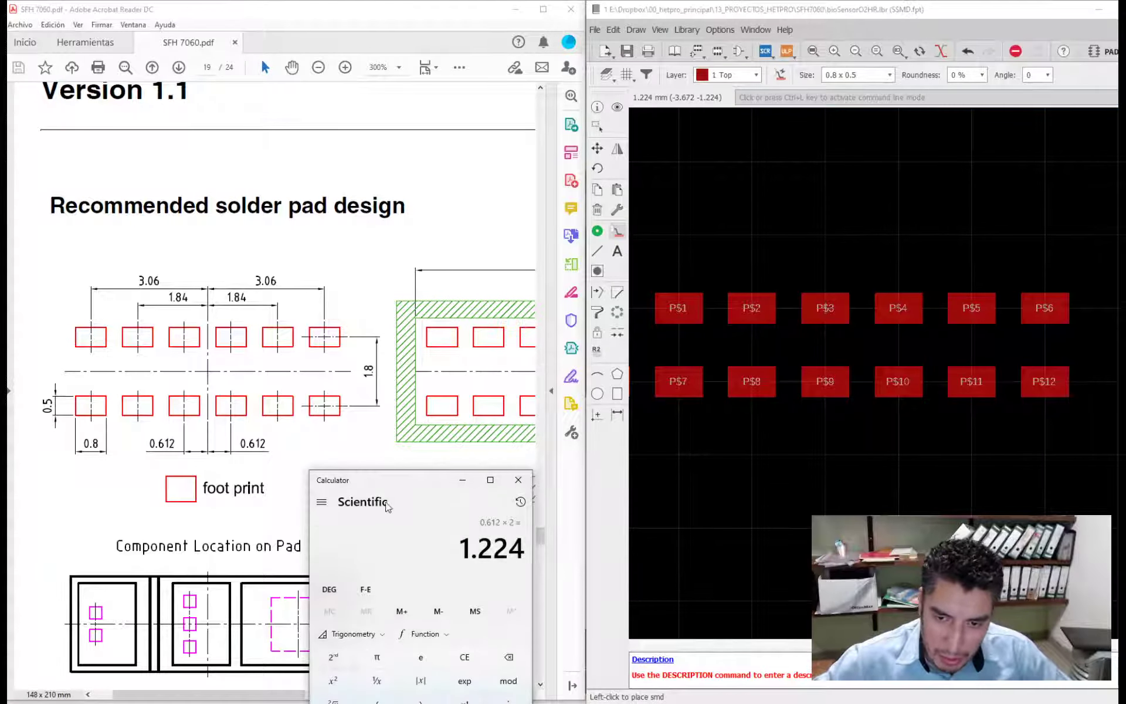
mouse_move(391, 485)
mouse_down()
mouse_move(245, 355)
mouse_move(194, 336)
mouse_move(459, 384)
mouse_move(423, 382)
mouse_move(296, 466)
mouse_move(231, 458)
mouse_move(256, 468)
mouse_move(362, 449)
mouse_move(376, 460)
mouse_up()
key(Escape)
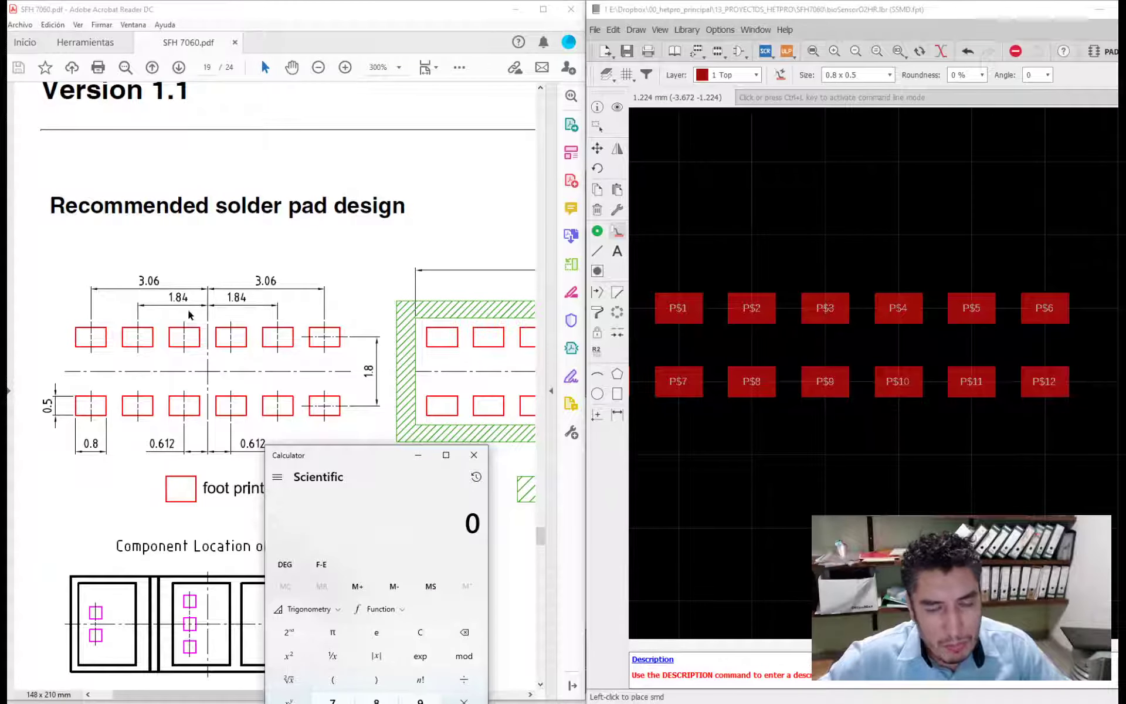
text(1.84*2)
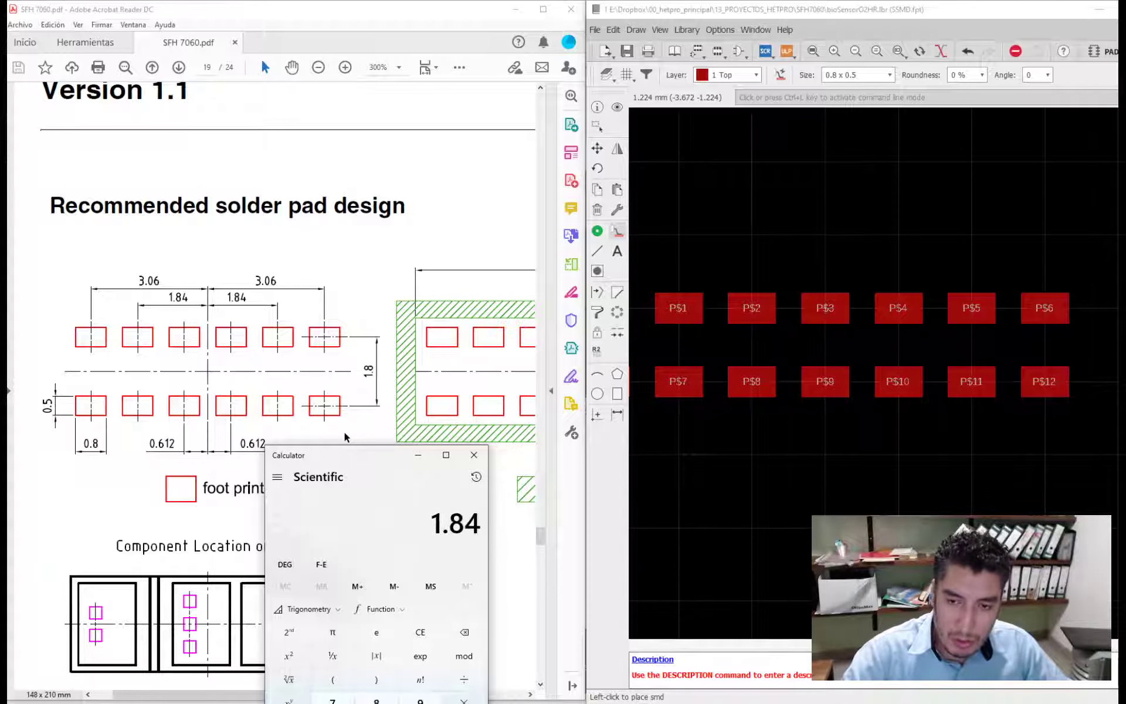
key(Return)
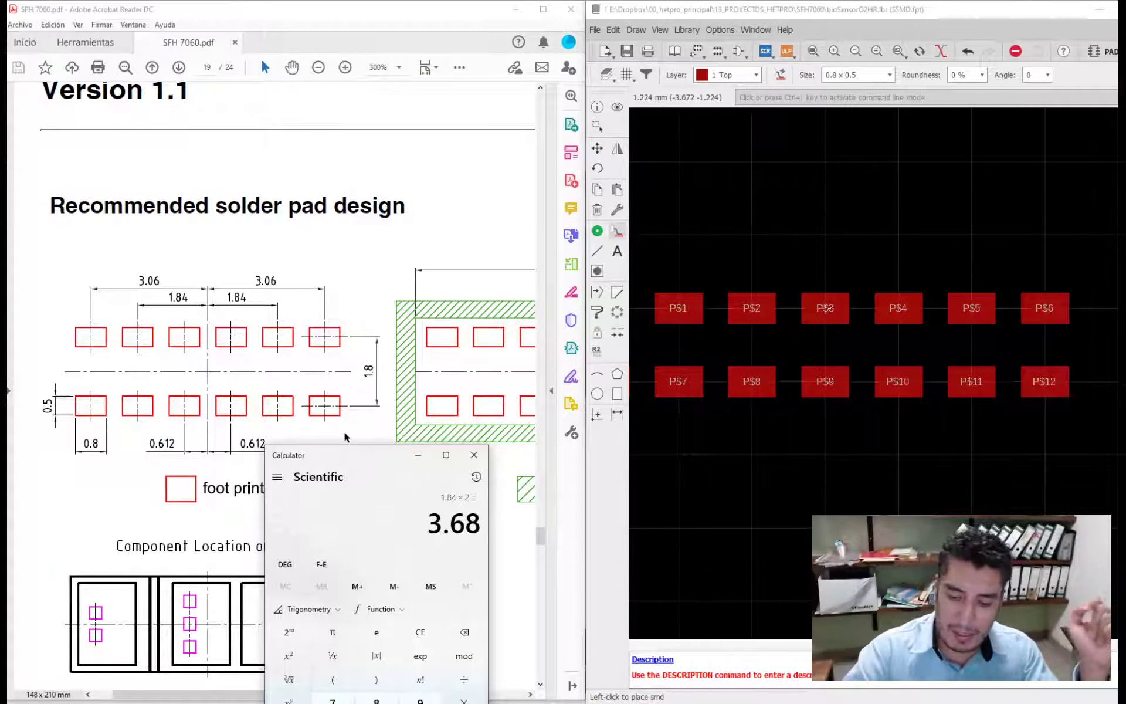
text(/2)
key(Return)
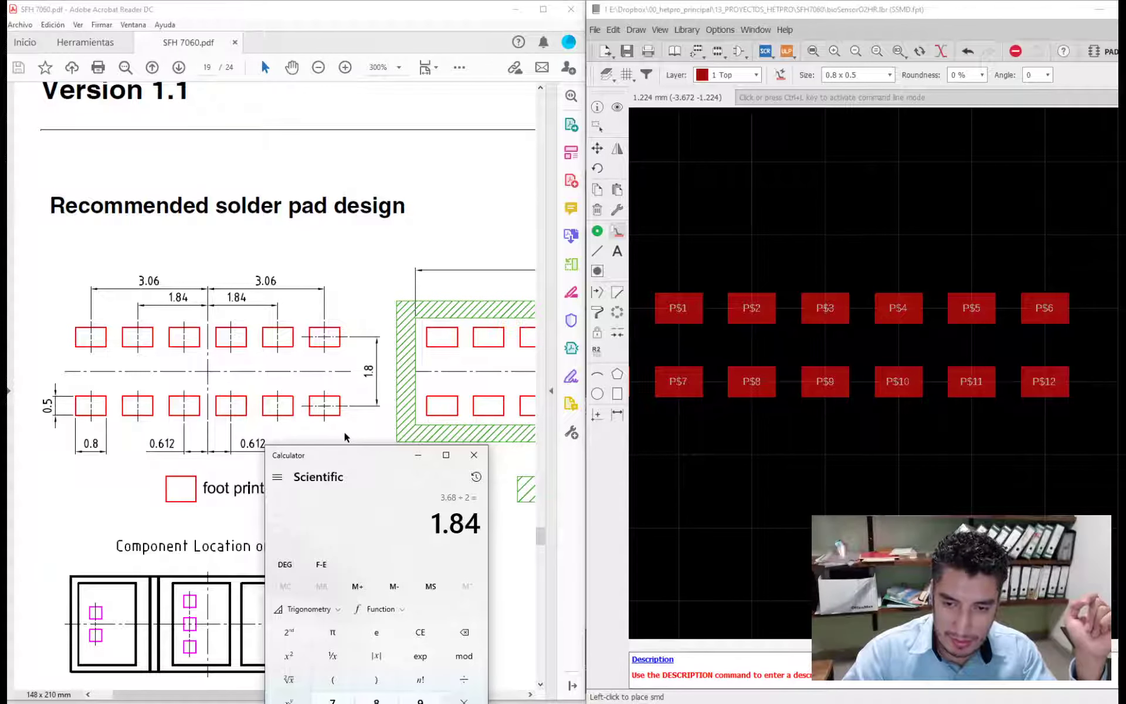
text(3.68/3)
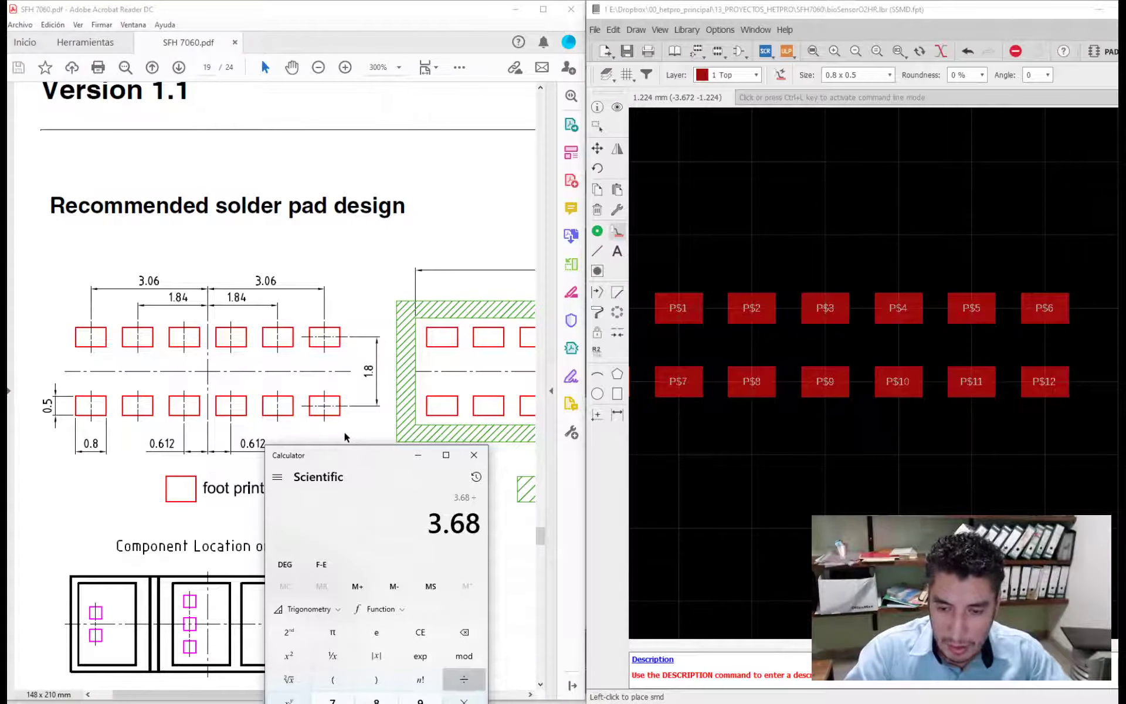
key(Return)
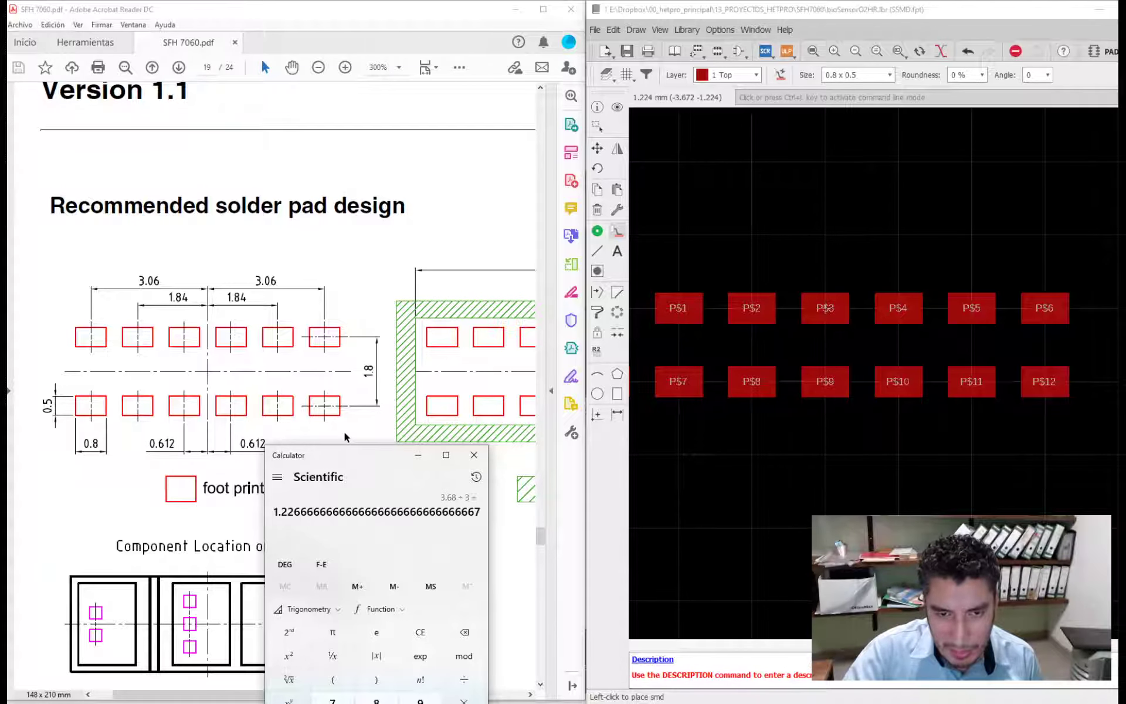
- Recalculate the inner four pads' pitch as 1.84 × 2 ÷ 3
text(1.84*)
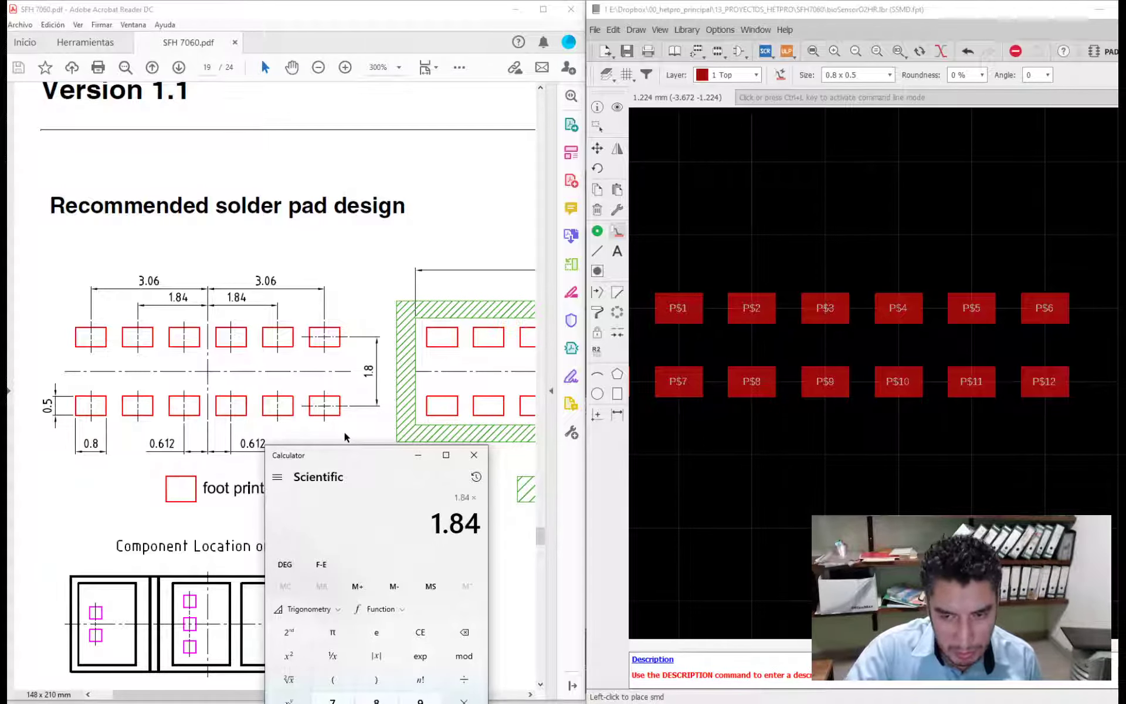
text(2)
key(Return)
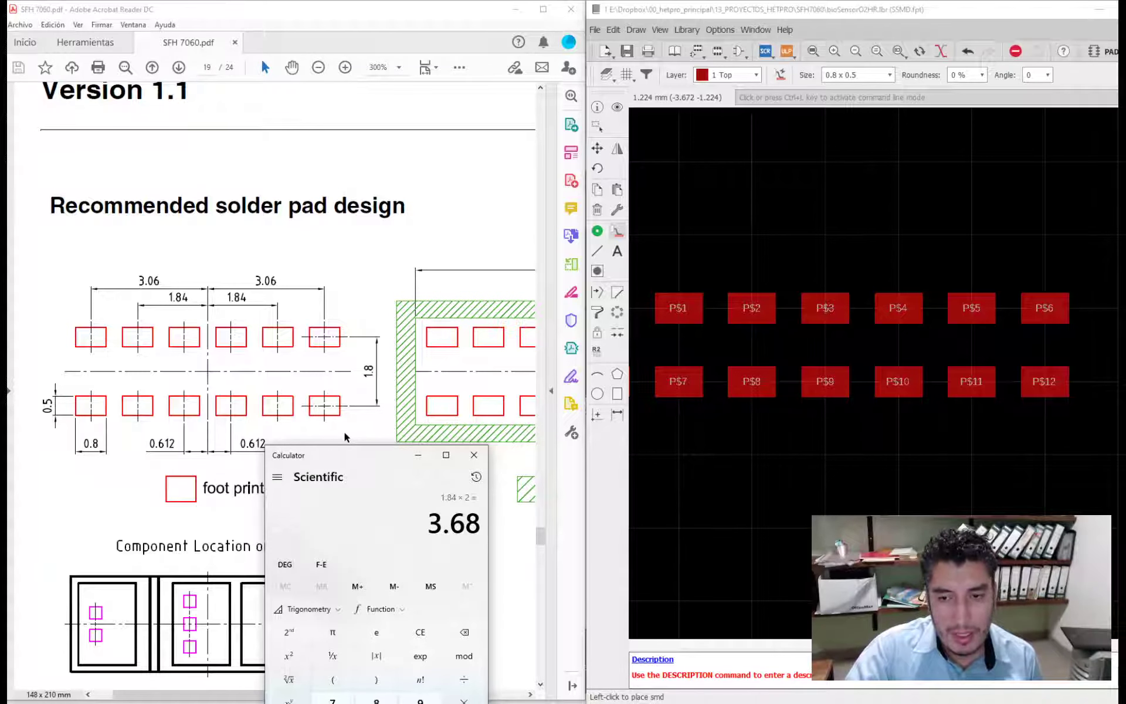
text(/3)
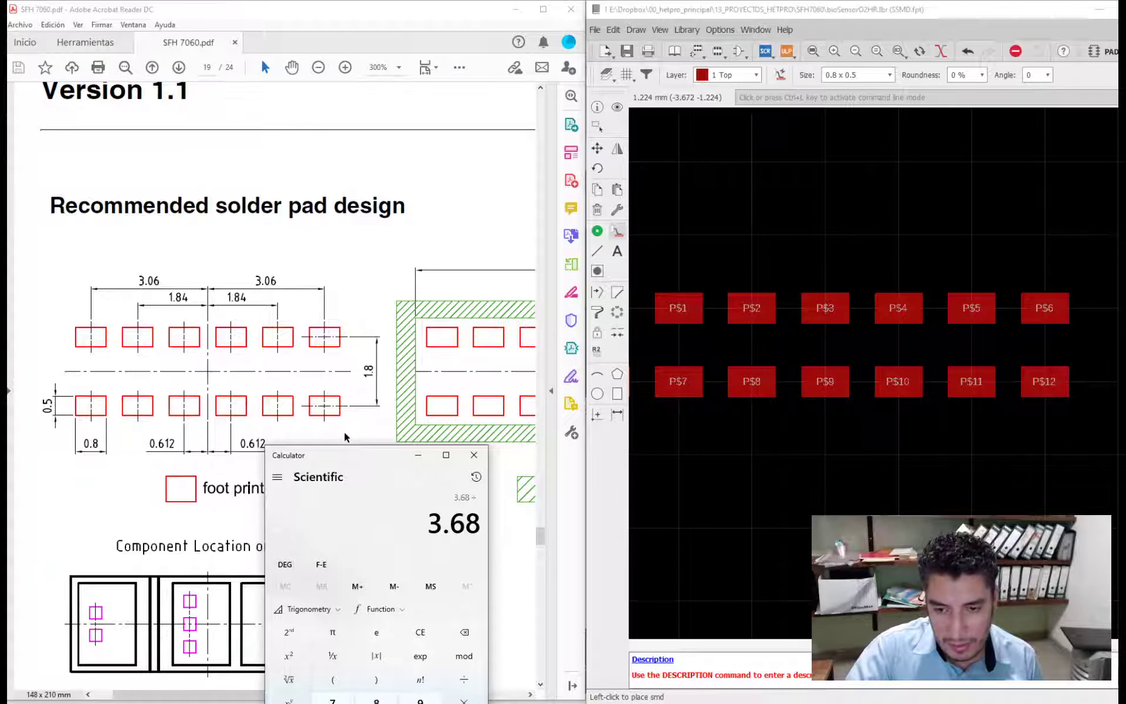
key(Return)
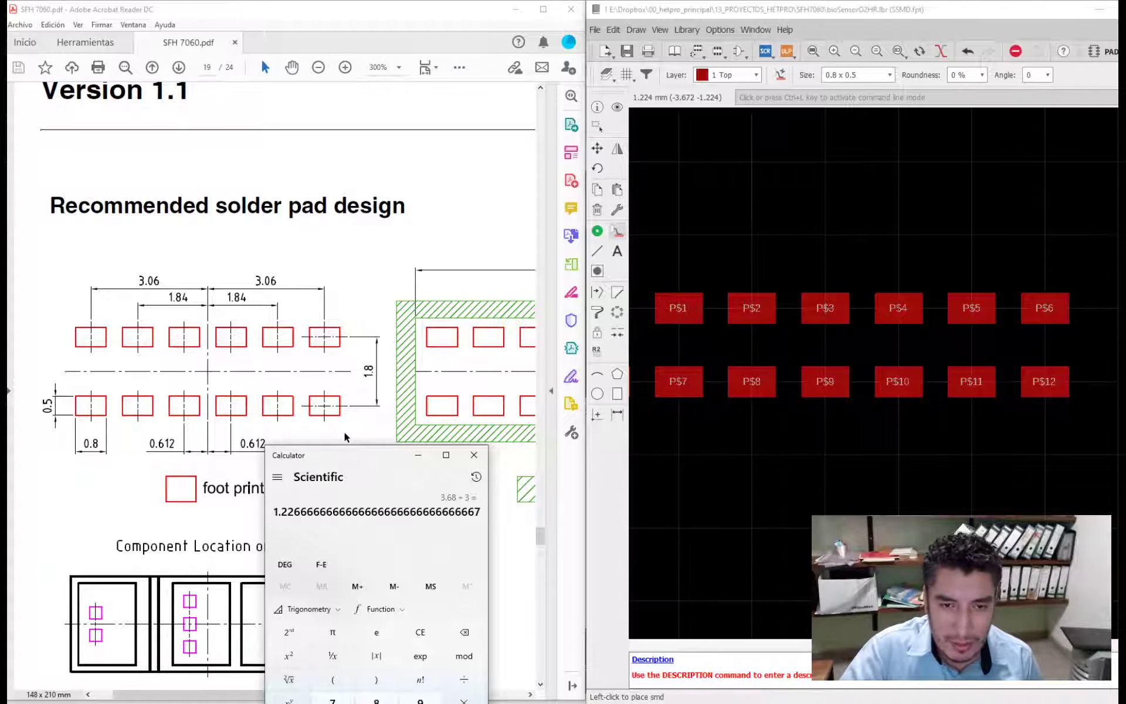
- Check the pitch across all six pads by calculating 3.06 × 2 ÷ 5
text(3.09)
key(BackSpace)
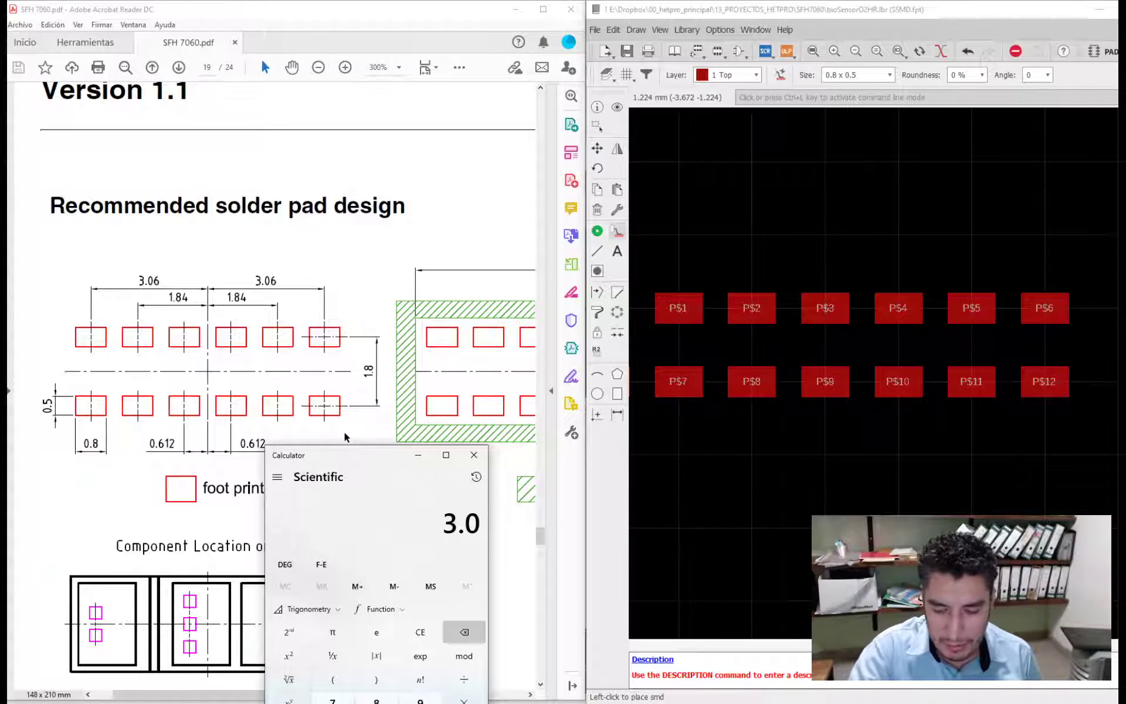
text(6*2)
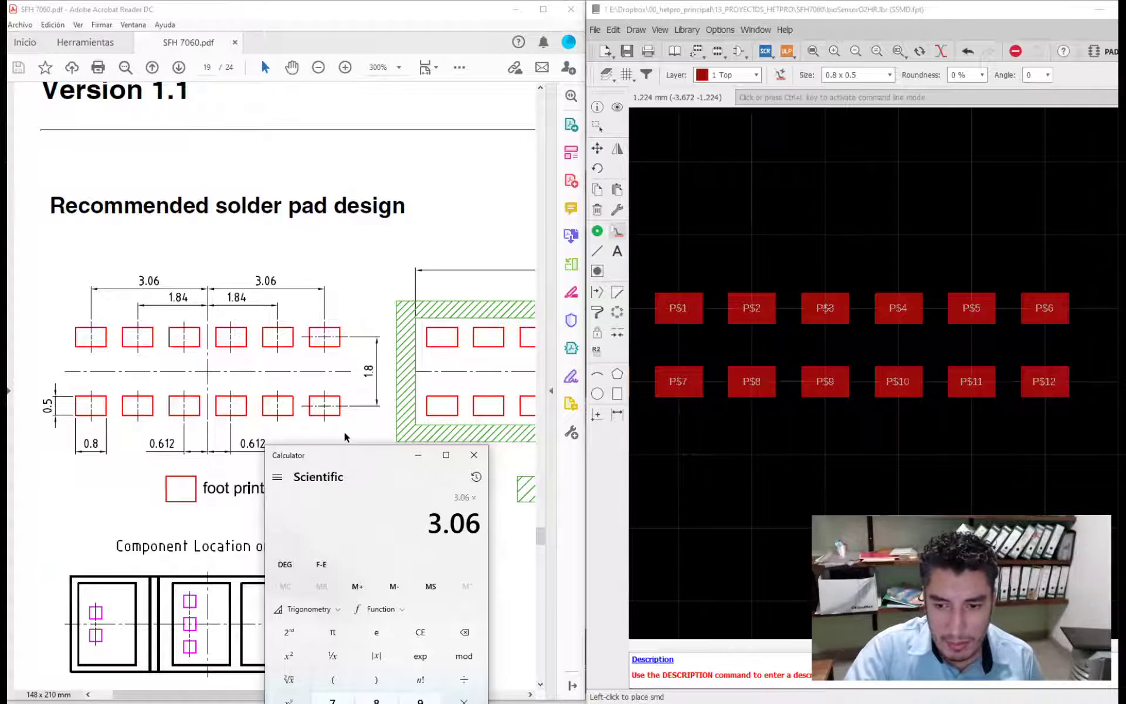
key(Return)
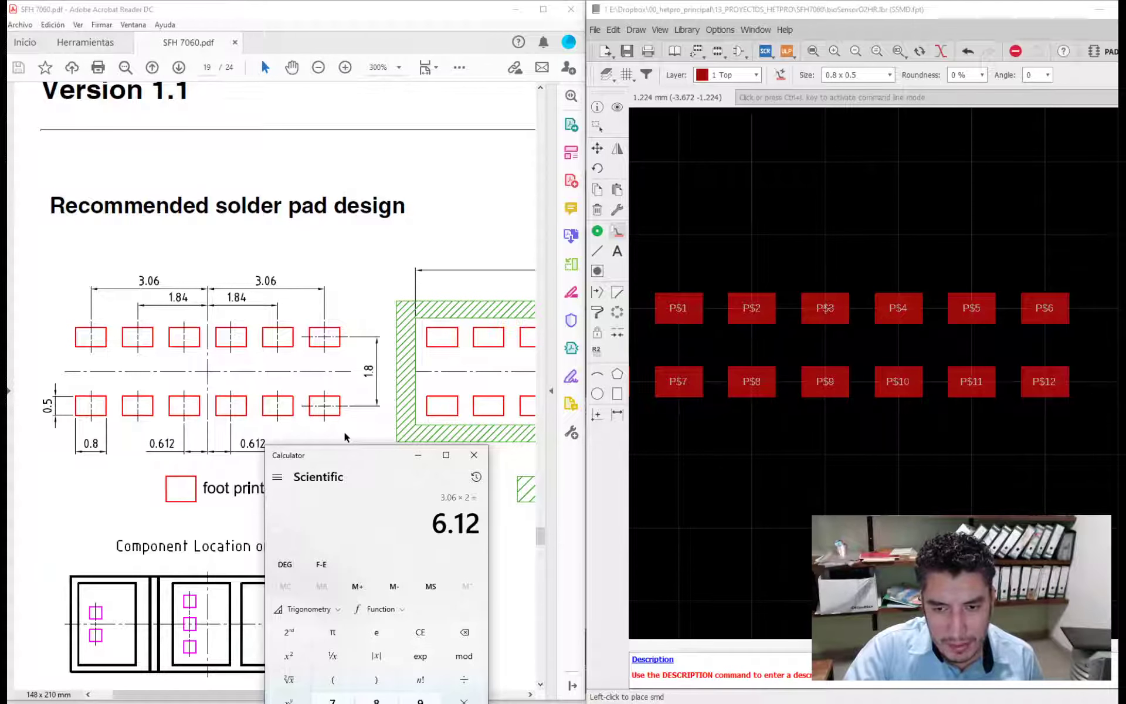
text(/2)
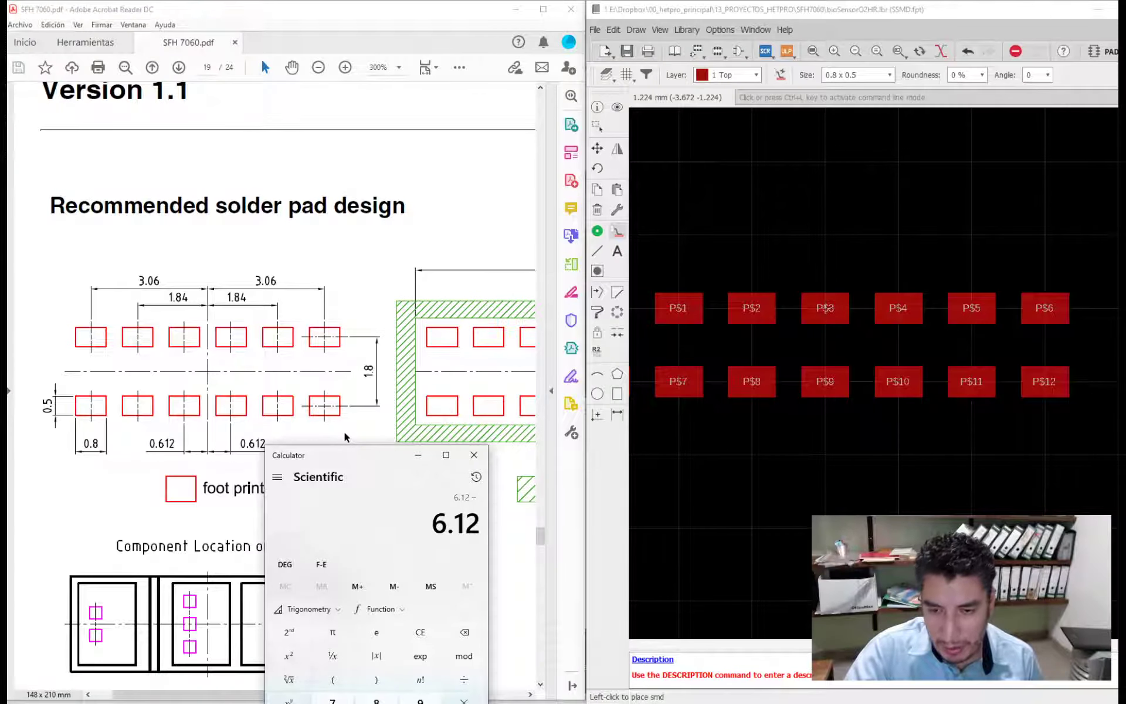
key(BackSpace)
text(5)
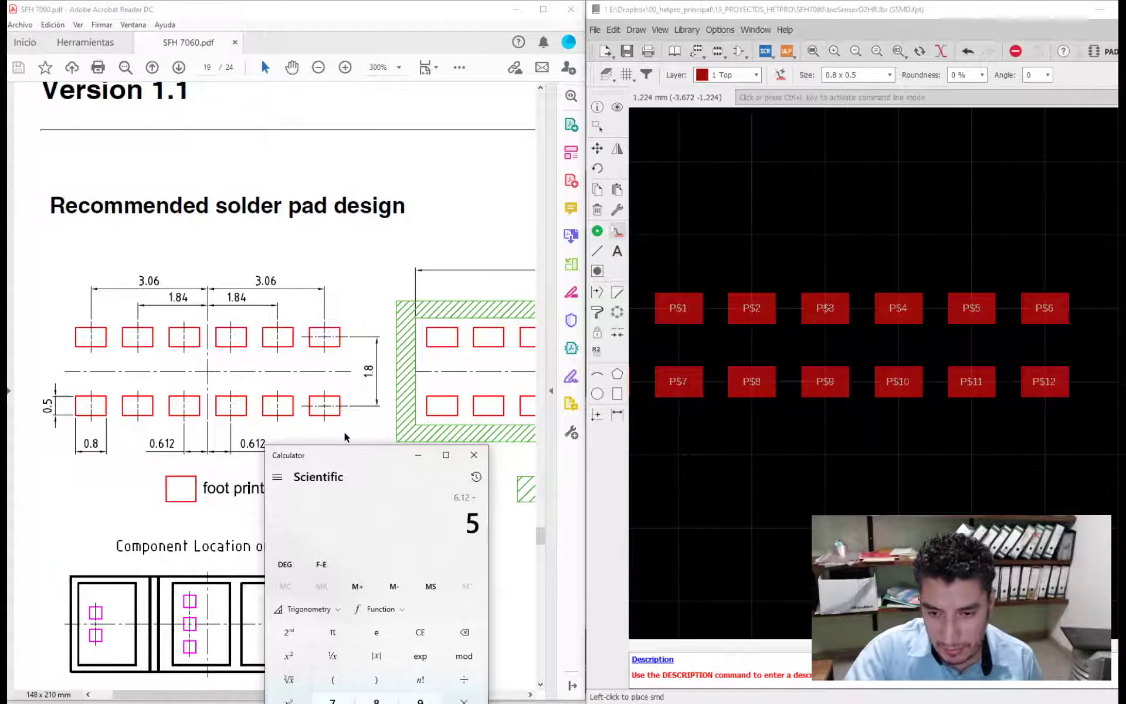
key(Return)
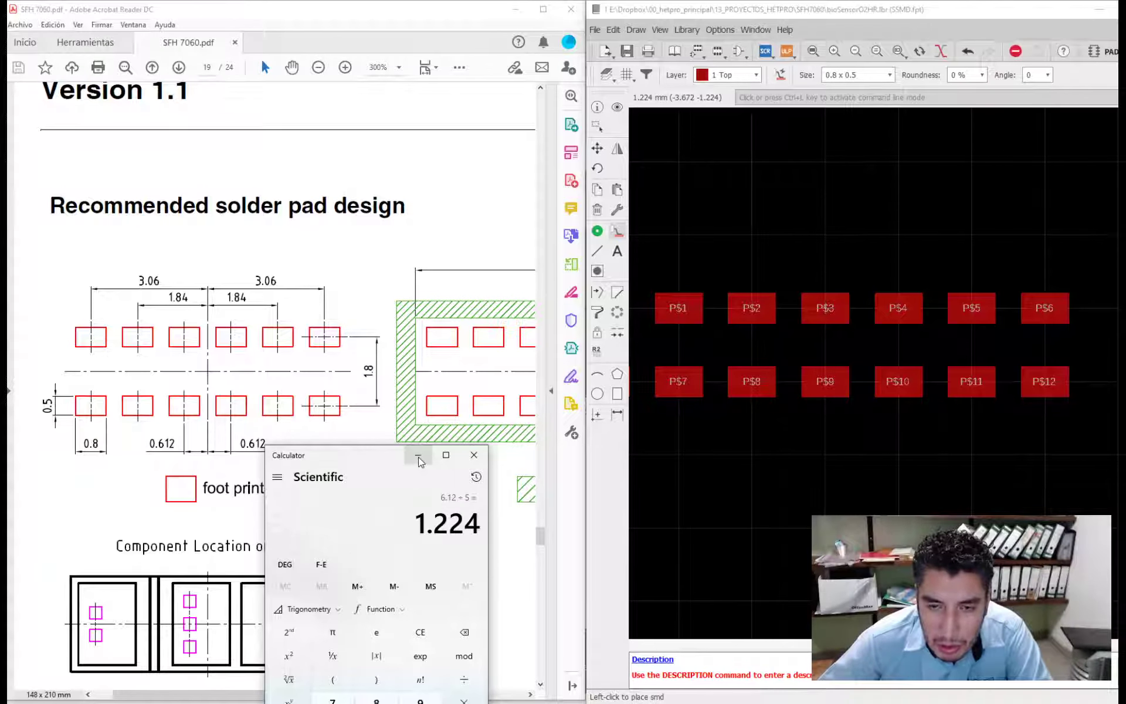
drag(382, 460, 355, 457)
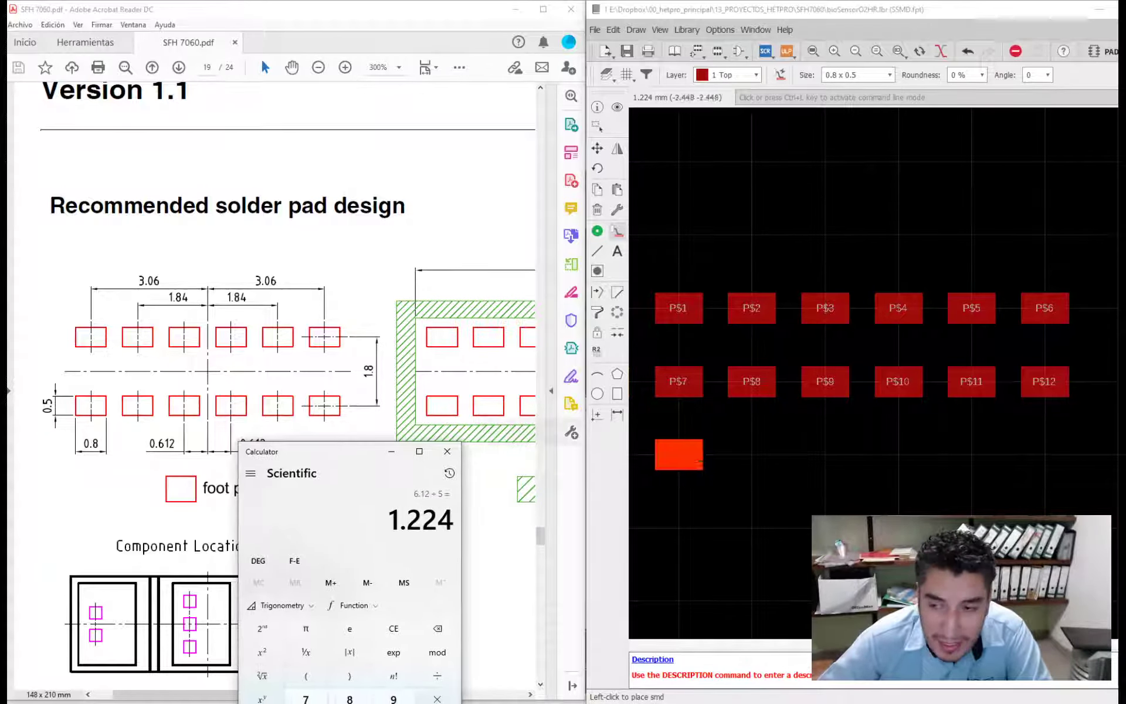
scroll(825, 319, up, 5)
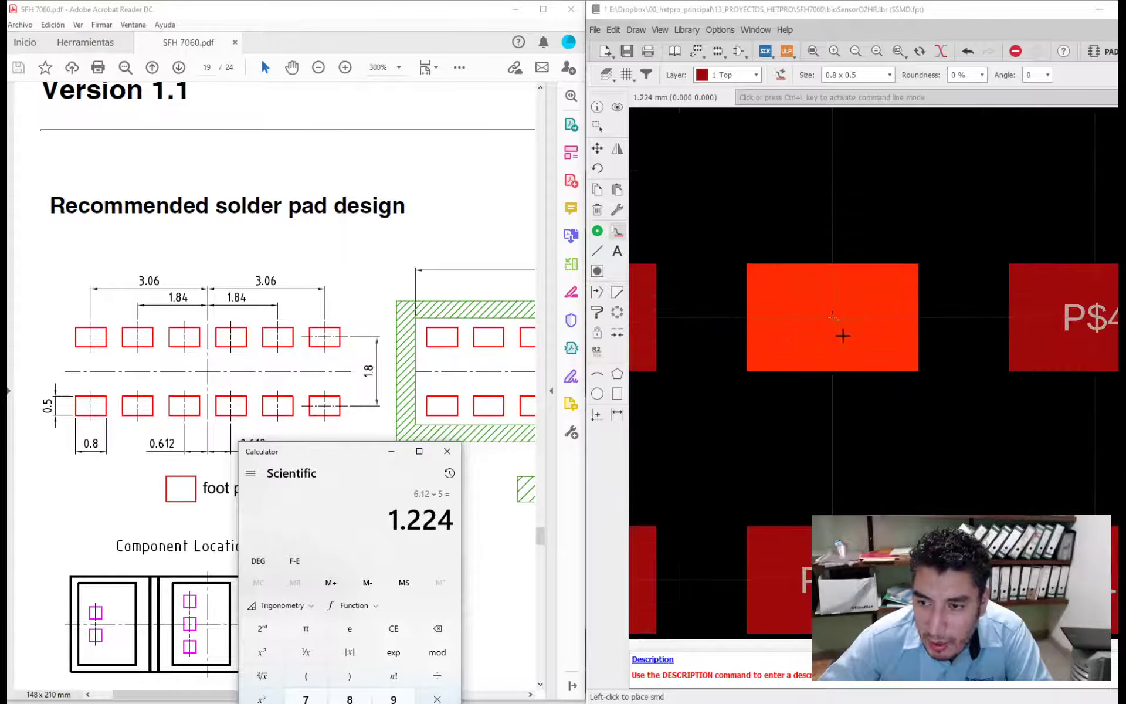
scroll(833, 328, down, 5)
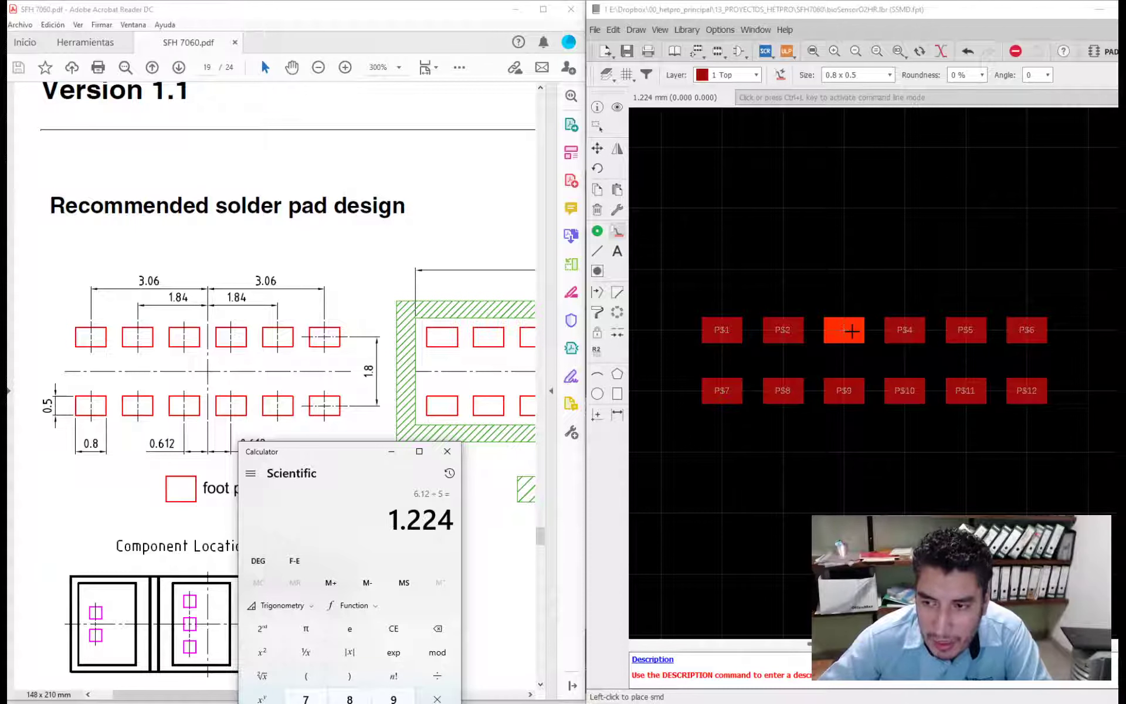
- Undo the placement of all twelve SMD pads
click(905, 326)
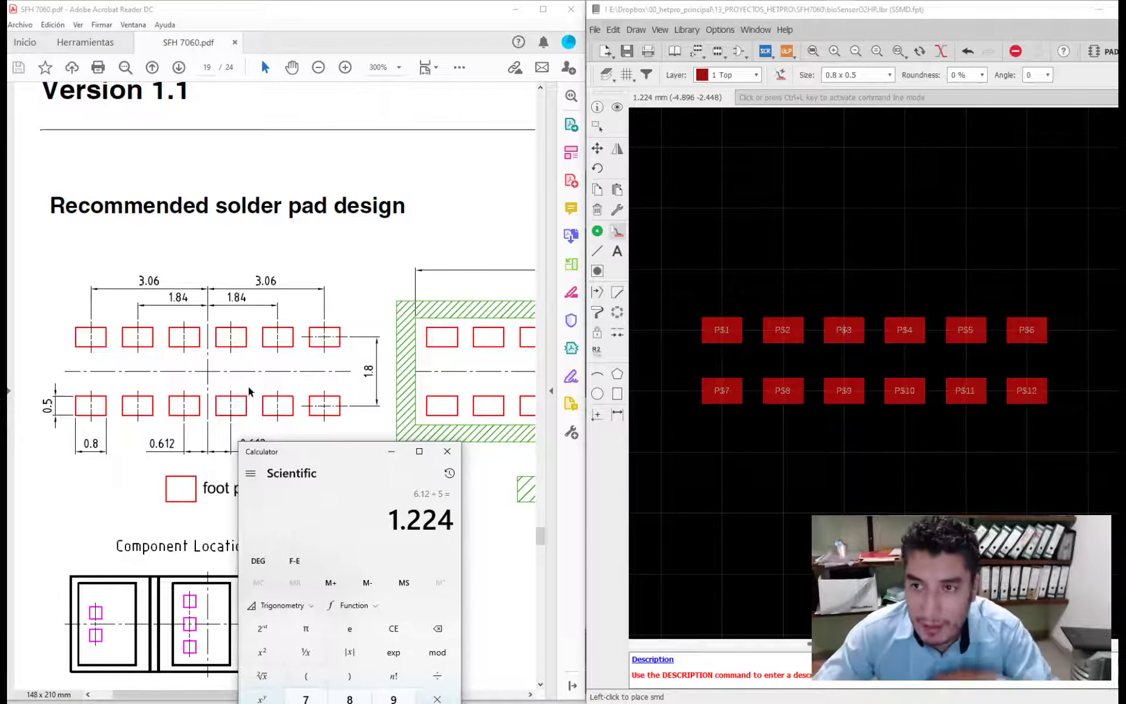
click(952, 33)
key(ctrl+z)
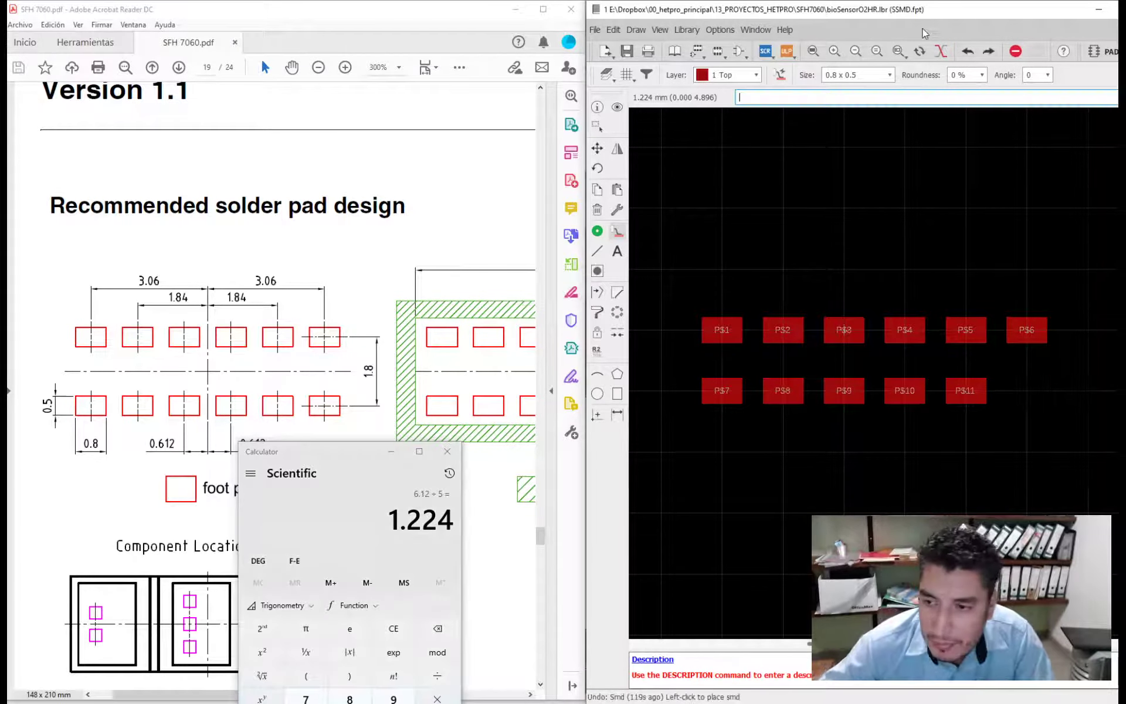
key(ctrl+z)
key(ctrl+z)
key(ctrl+z)
key(ctrl+z)
key(ctrl+z)
key(ctrl+z)
key(ctrl+z)
key(ctrl+z)
key(ctrl+z)
key(ctrl+z)
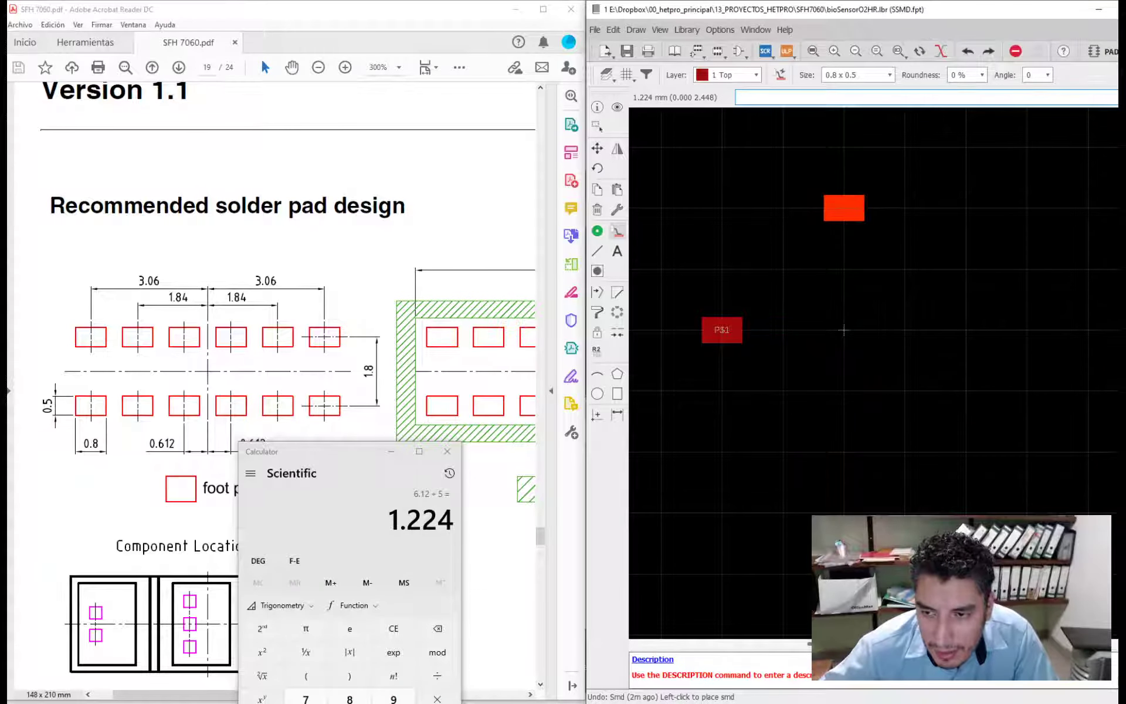
key(ctrl+z)
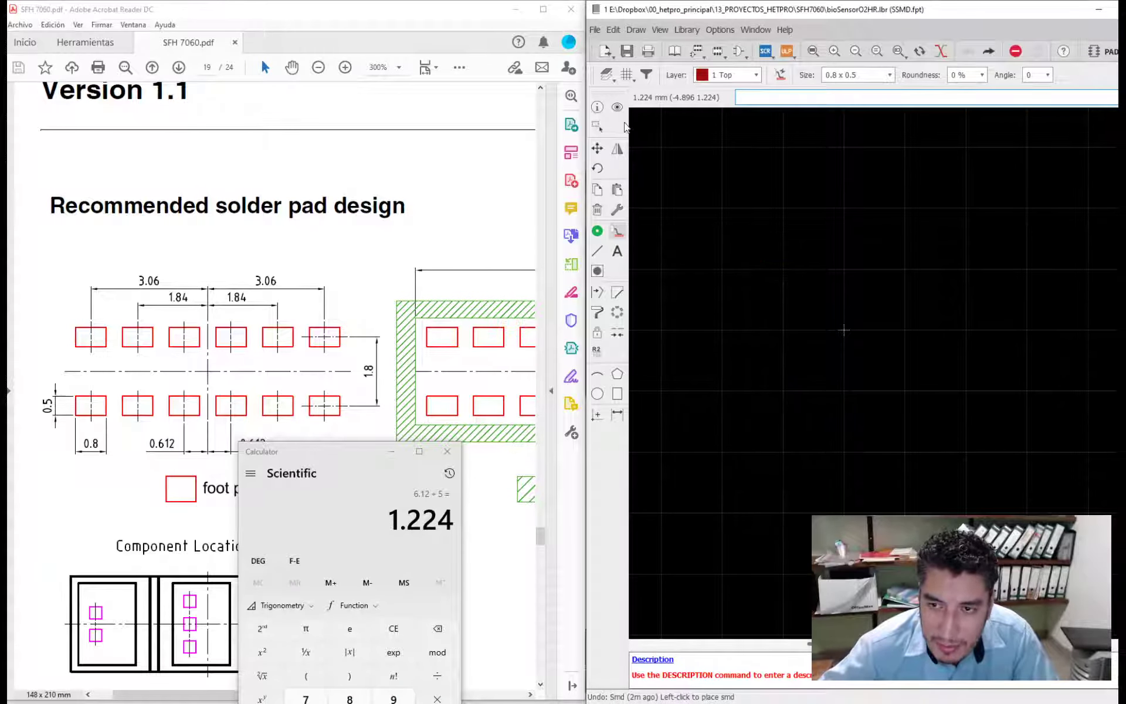
- Halve the 1.224 pitch in the calculator and set the grid size to 0.612 mm
click(626, 76)
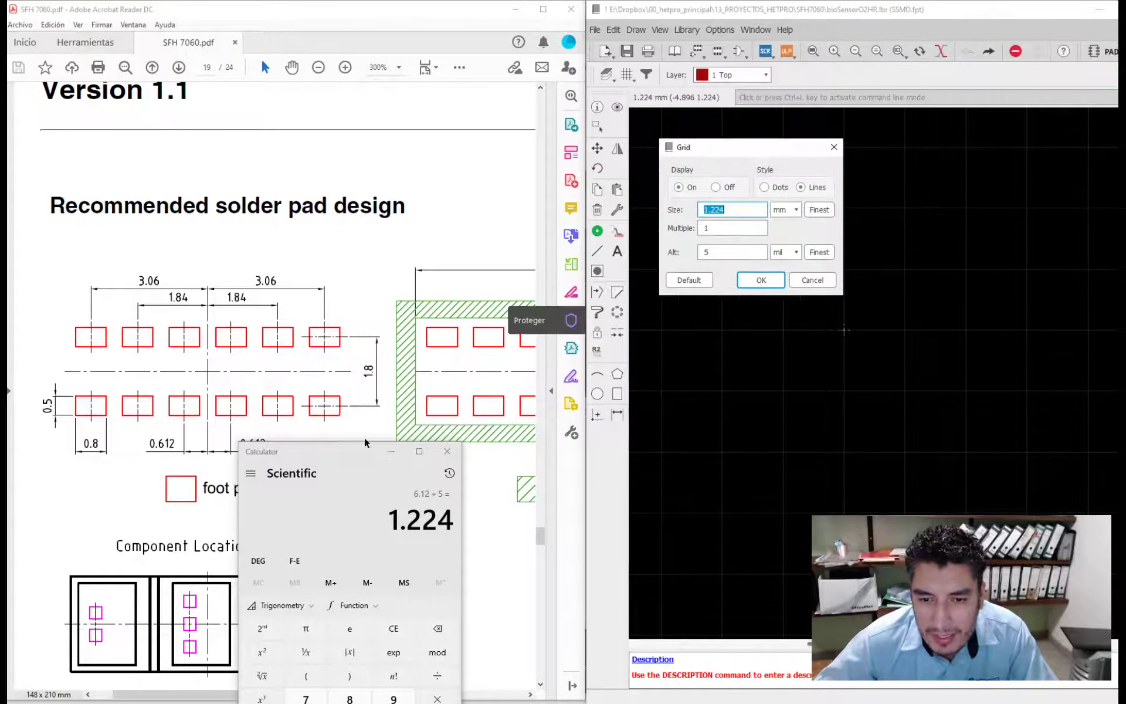
drag(365, 443, 432, 333)
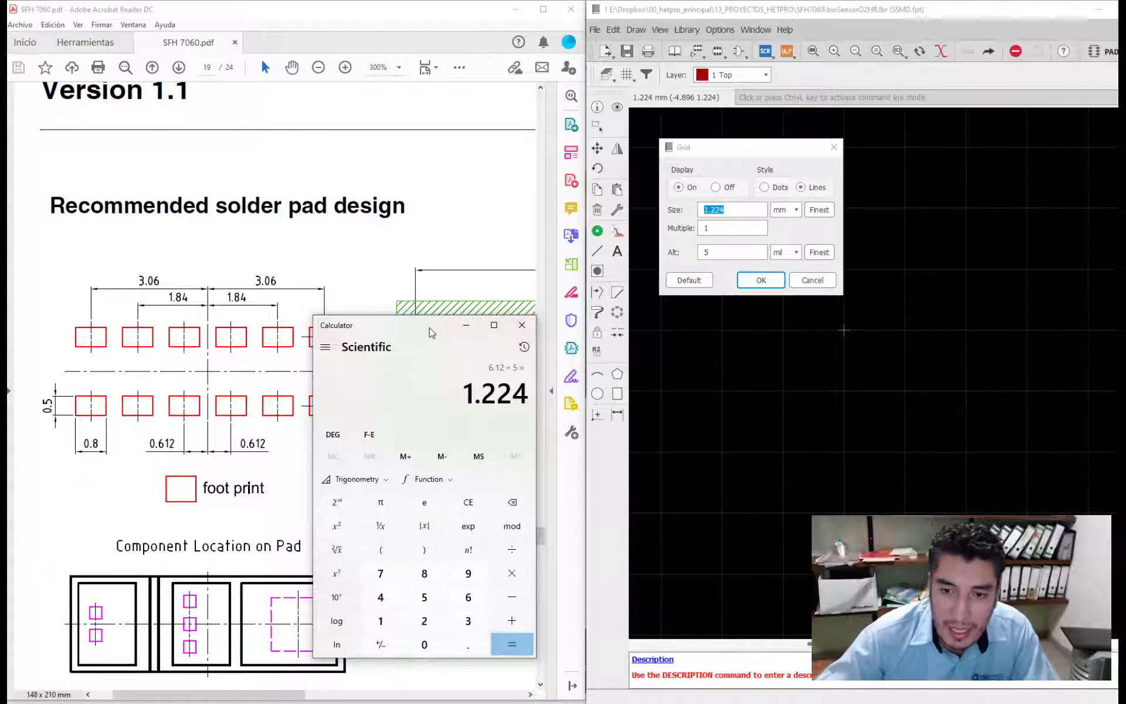
text(24/2)
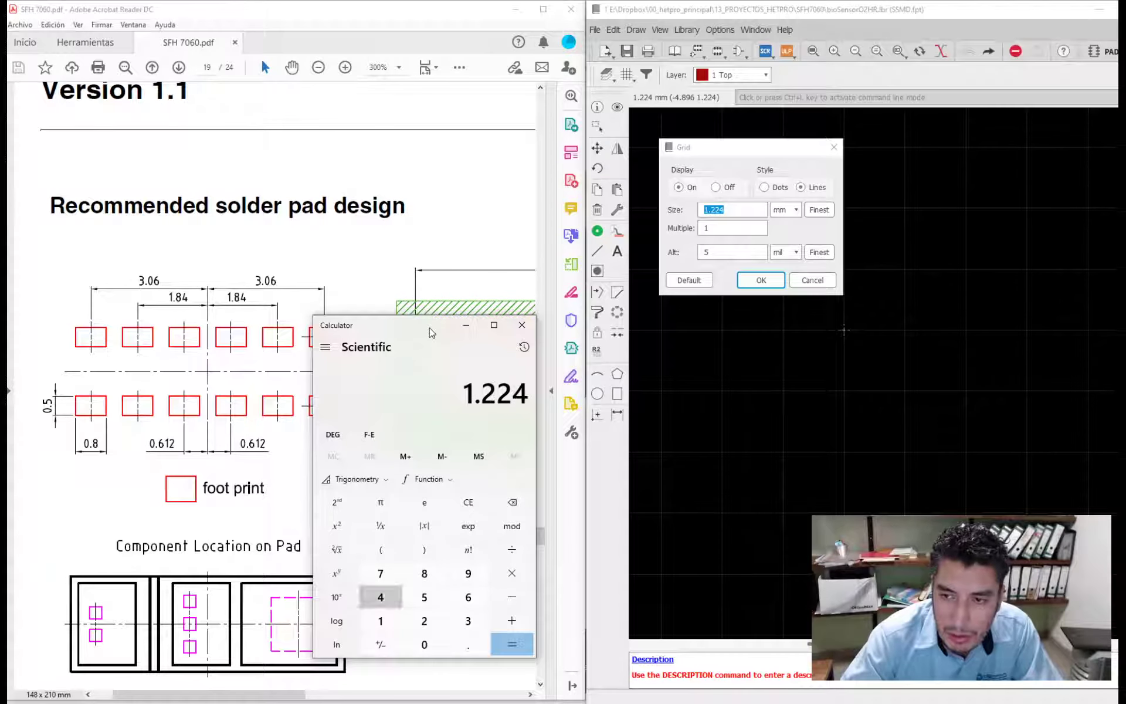
key(Return)
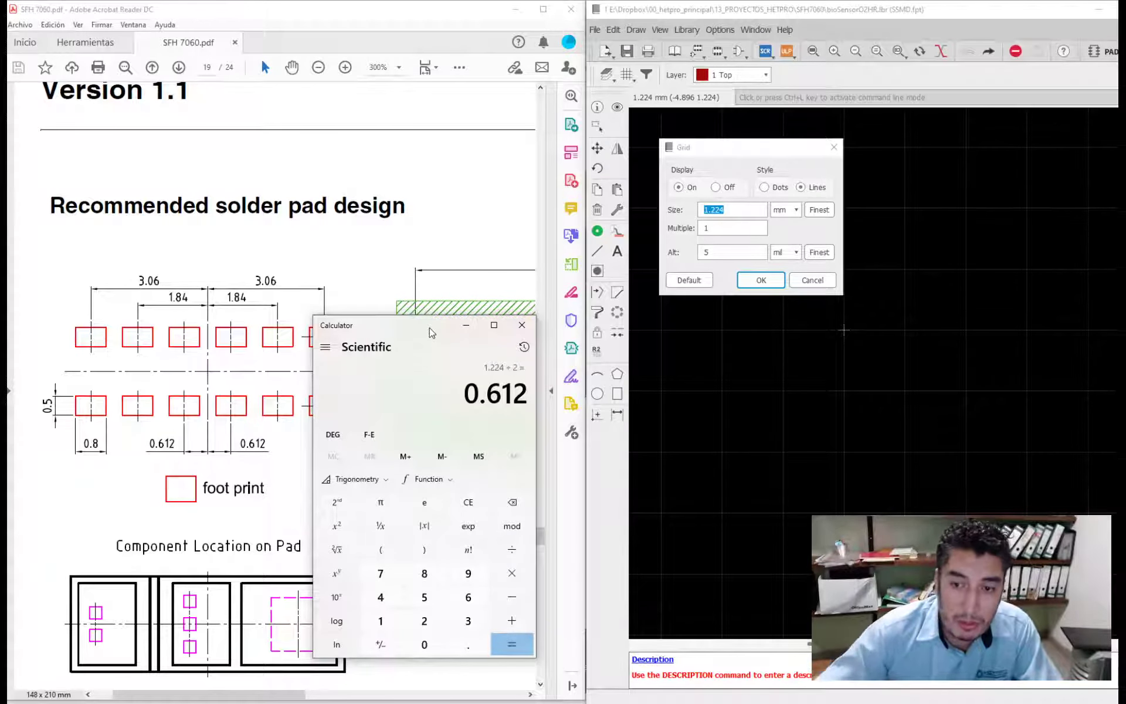
click(673, 208)
text(0)
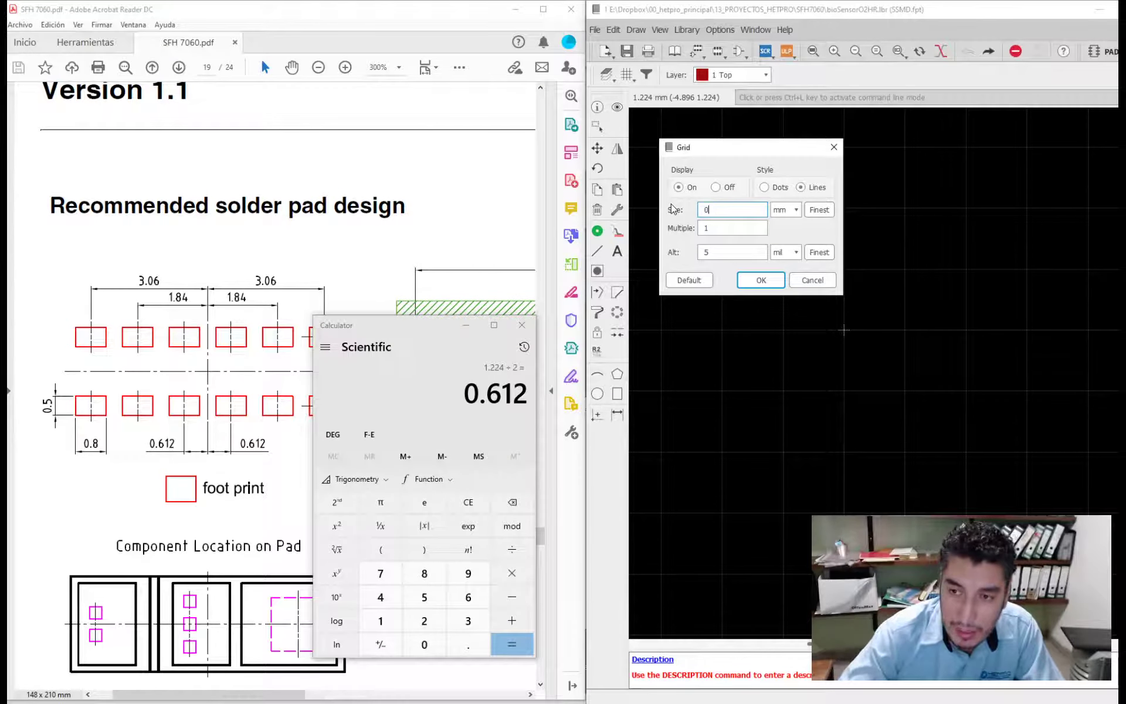
text(.612)
key(Return)
- Place six 0.8 x 0.5 SMD pads at Y 1.224, at X ±0.612, ±1.836 and ±3.06 mm around the origin
click(617, 231)
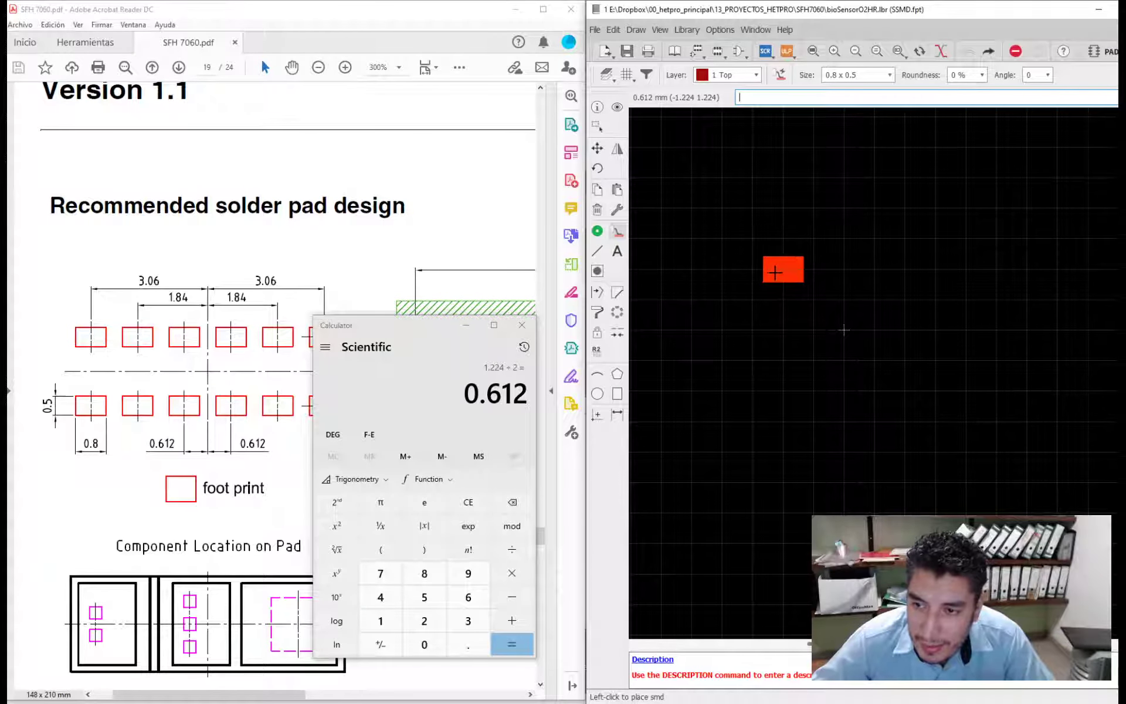
click(817, 271)
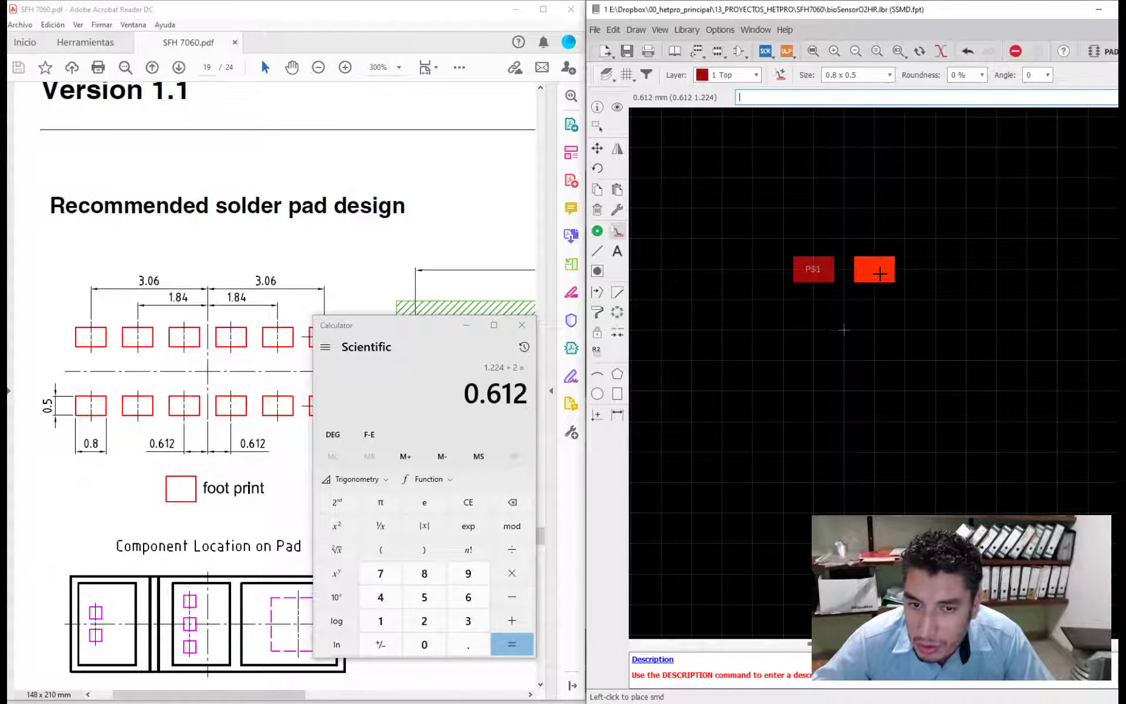
click(879, 273)
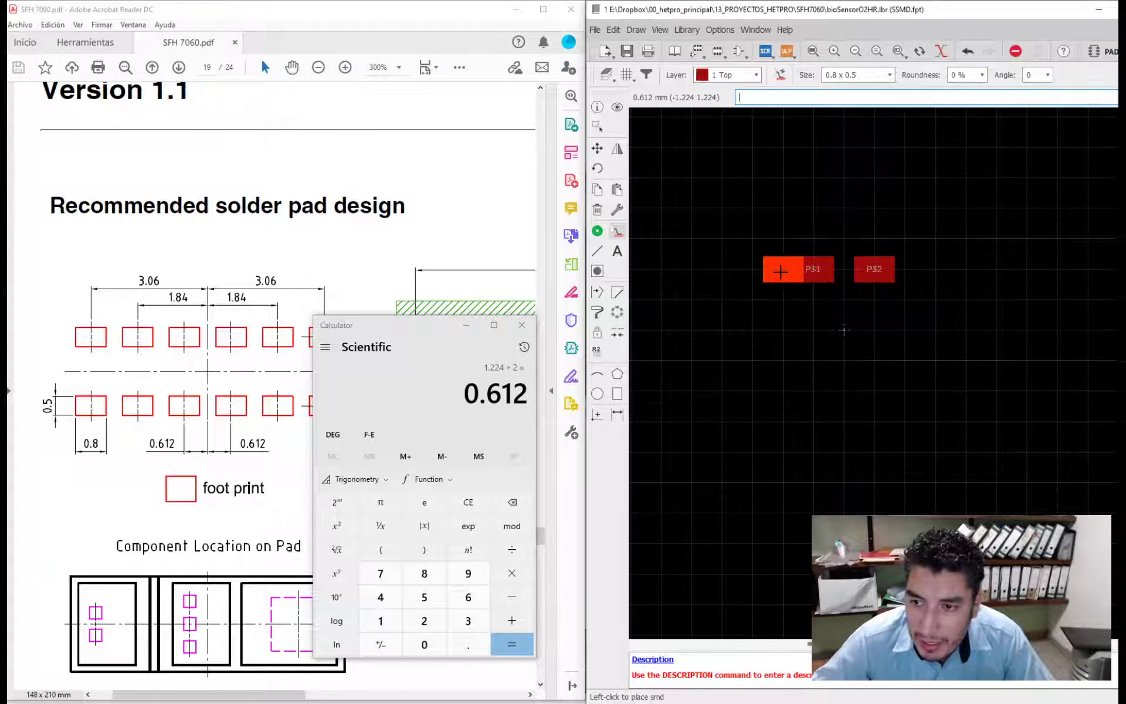
click(754, 271)
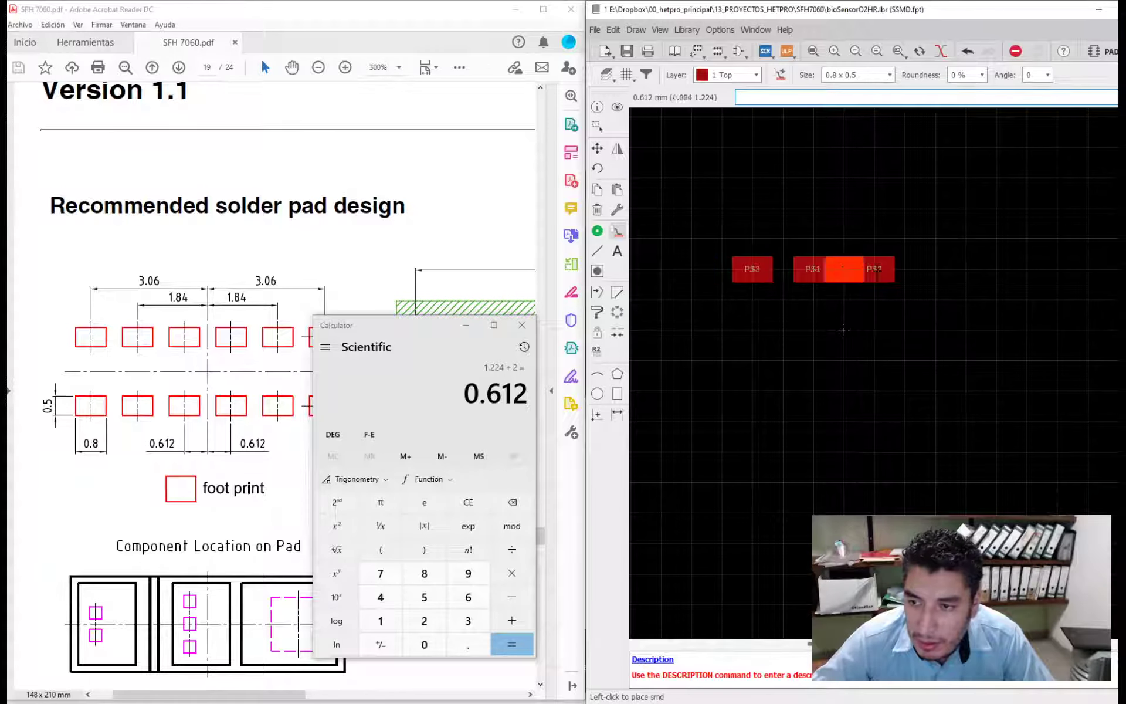
click(937, 273)
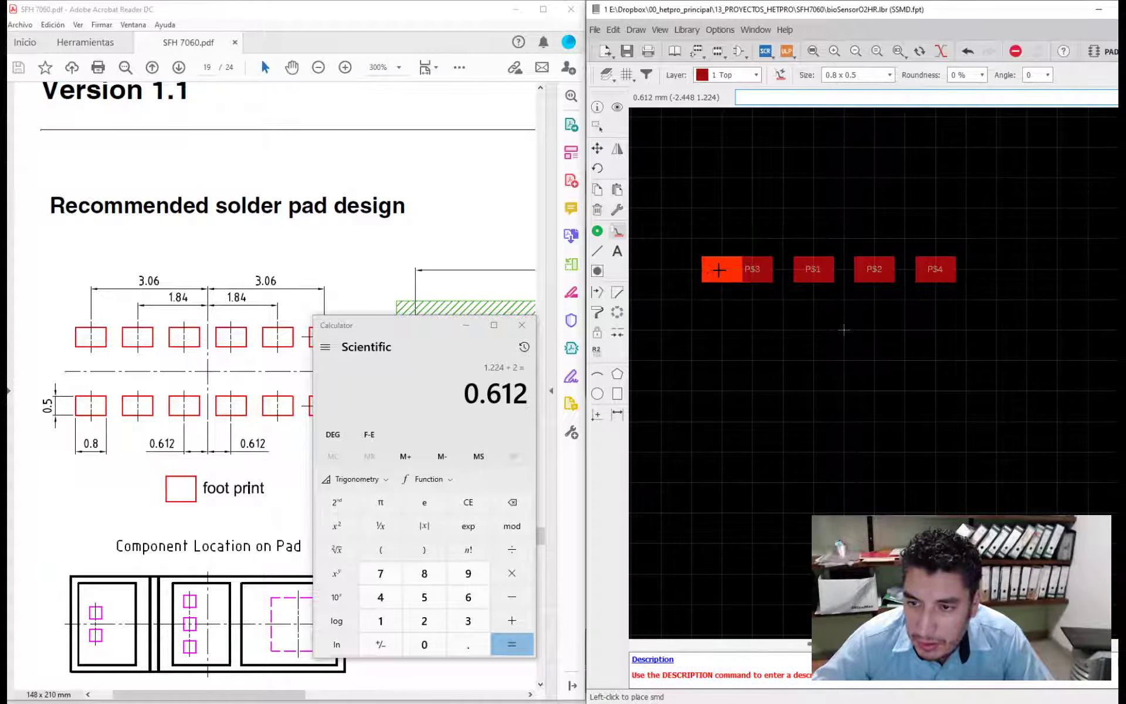
click(697, 270)
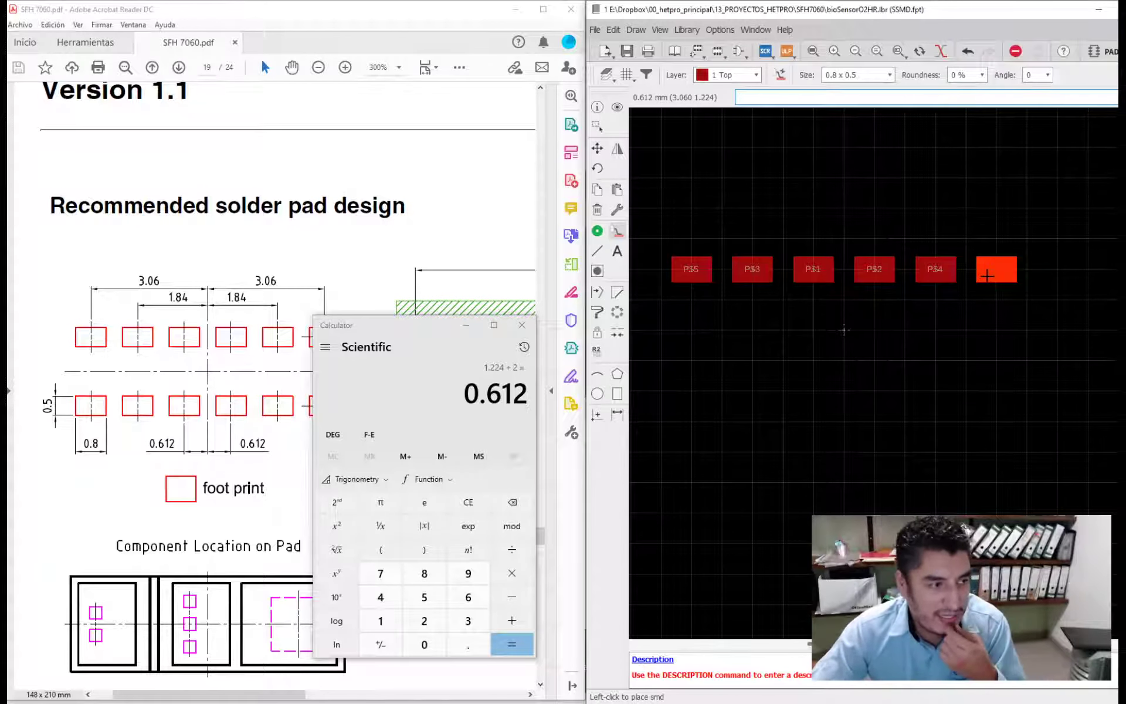
click(987, 276)
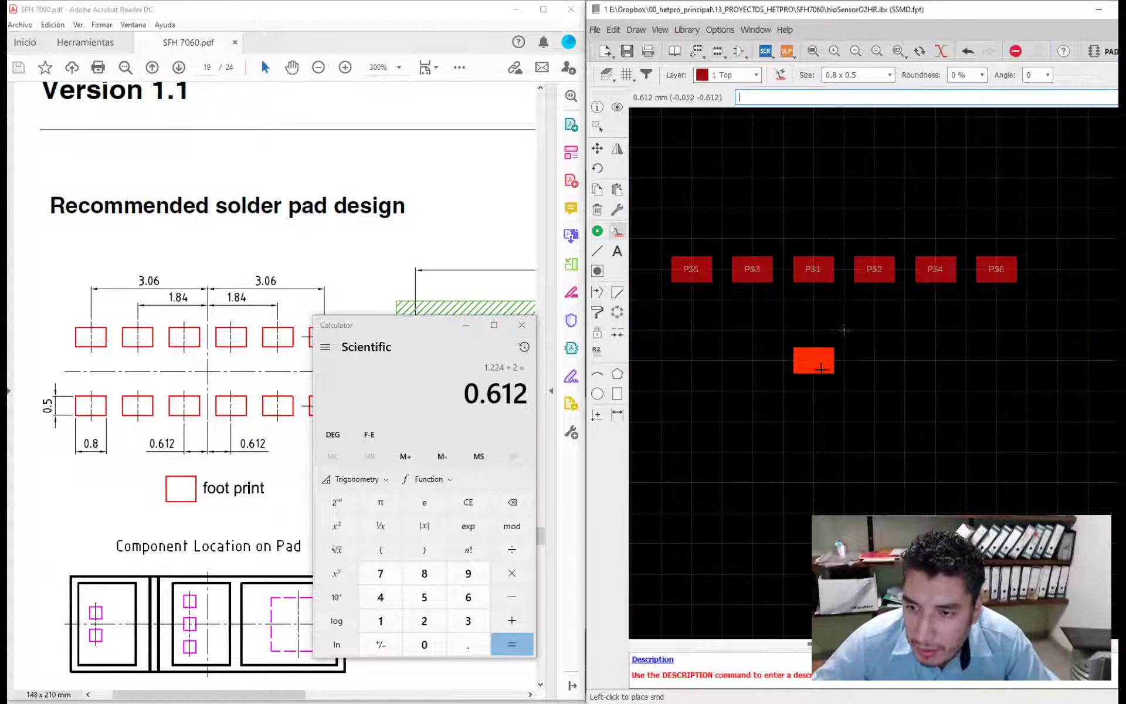
- Place a second row of six SMD pads at Y -1.224 mm aligned with the upper row, and minimize the calculator
click(814, 390)
click(753, 390)
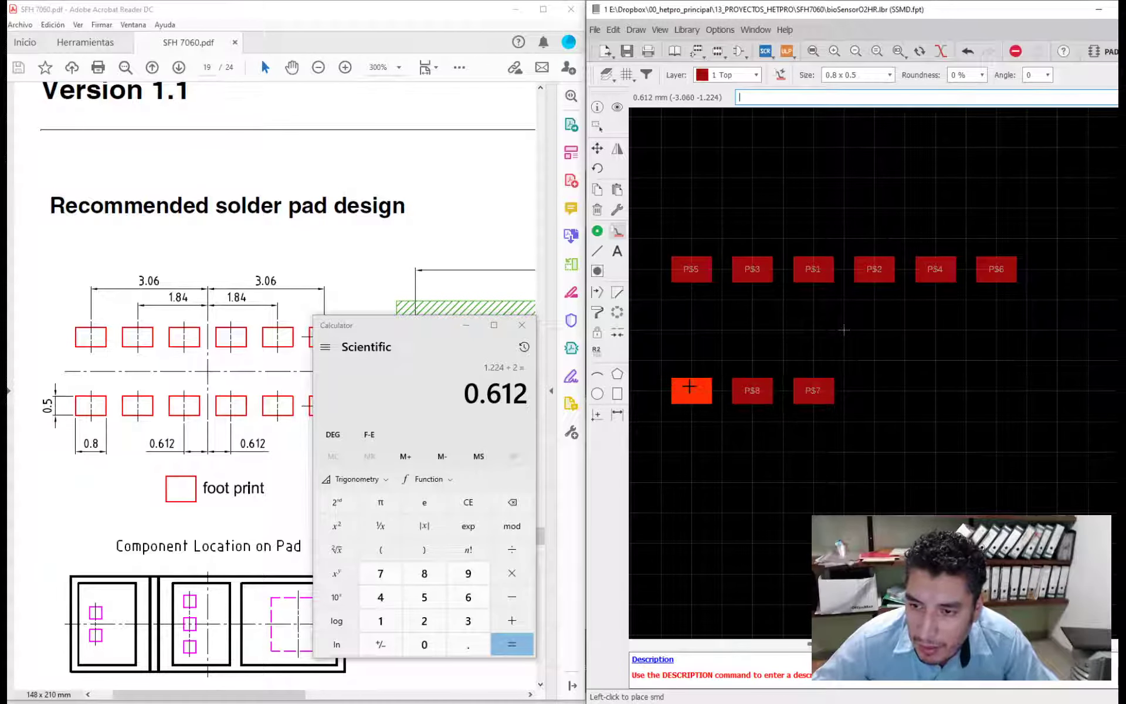
click(690, 389)
click(874, 390)
click(935, 390)
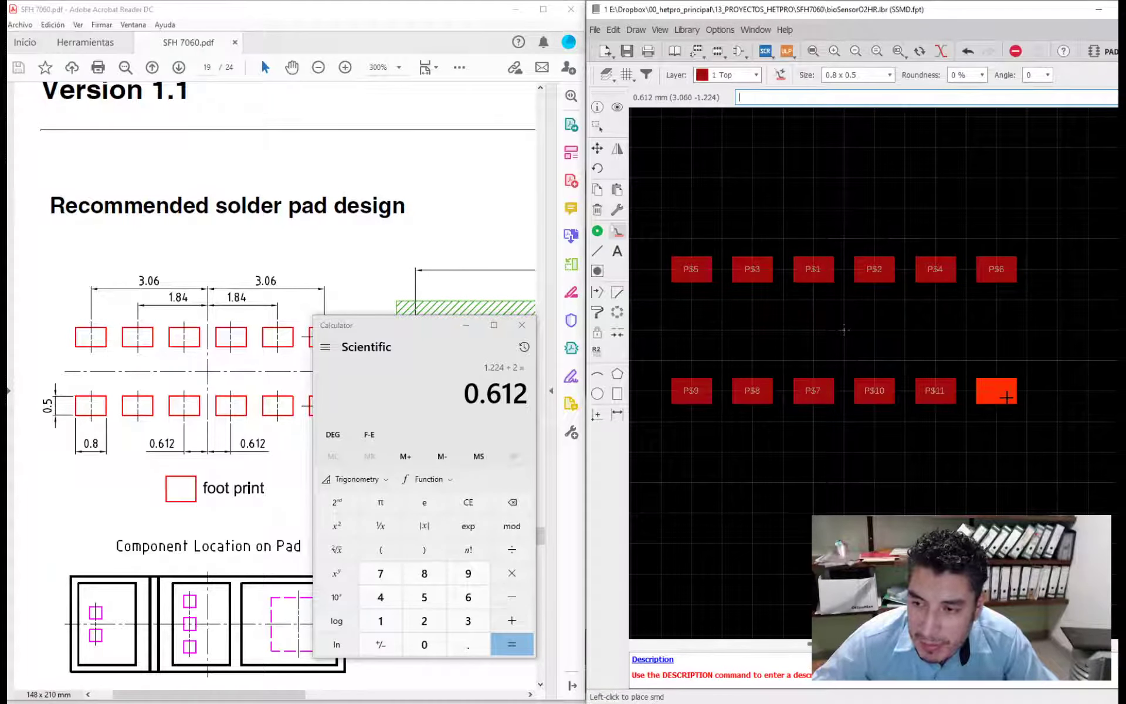
click(996, 390)
drag(417, 336, 403, 321)
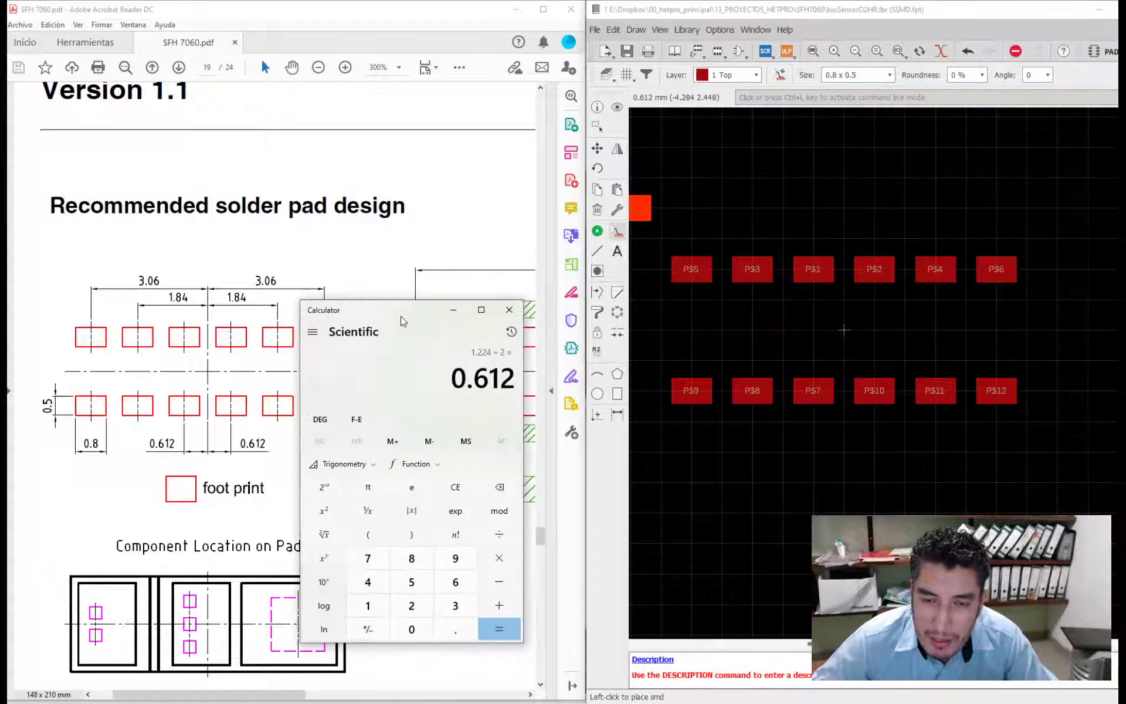
click(452, 309)
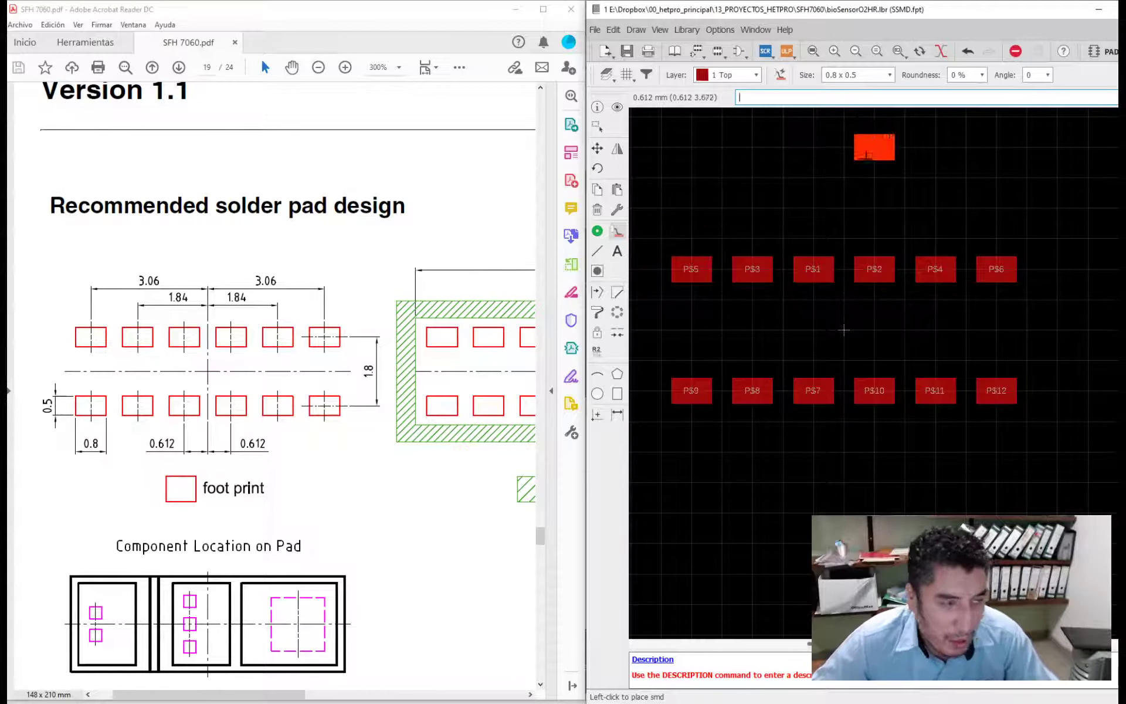
key(Escape)
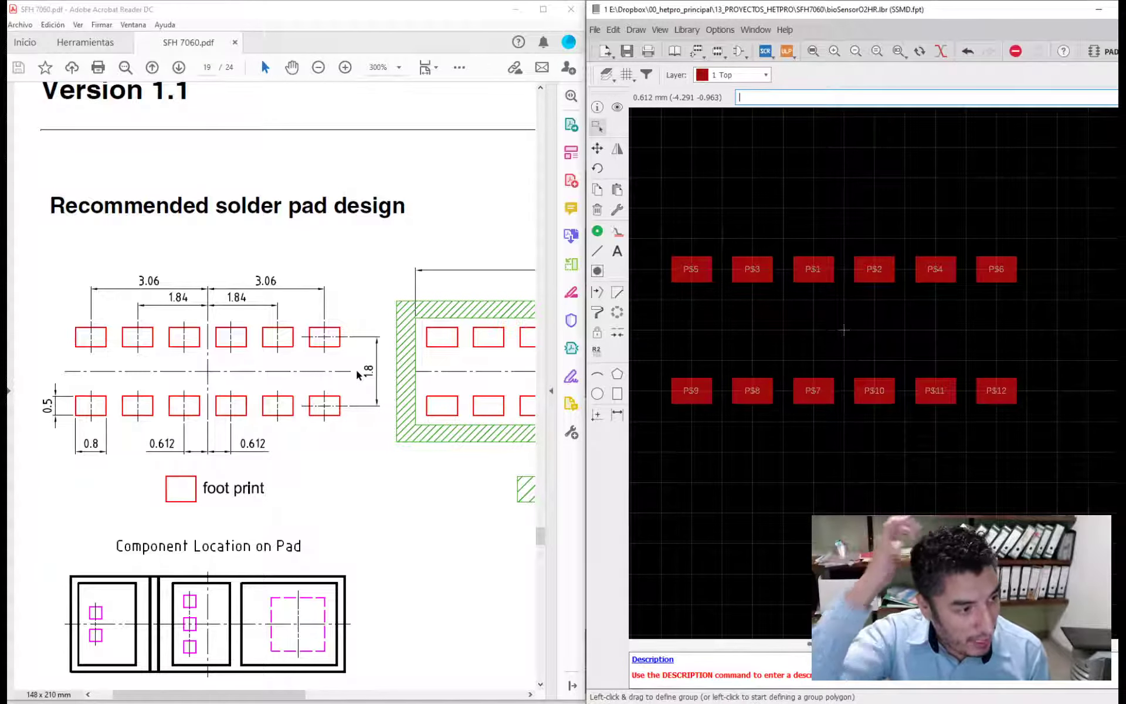
- Check the X position of the rightmost upper pad, P$6, against the datasheet dimension
click(597, 108)
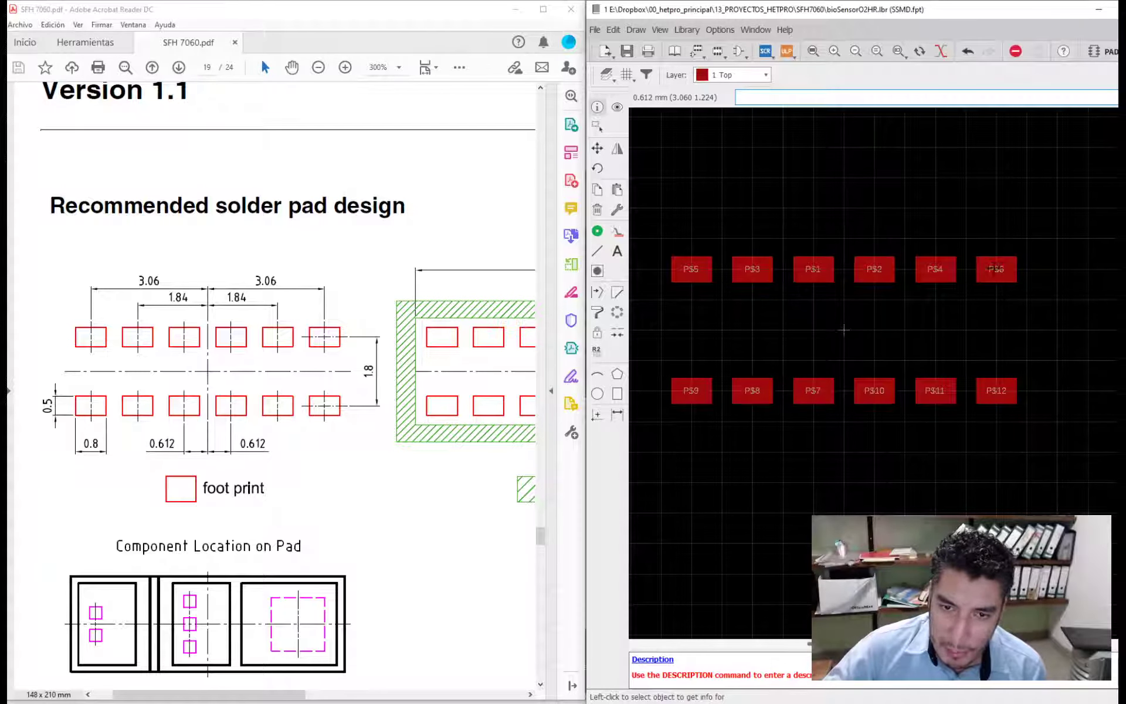
click(991, 271)
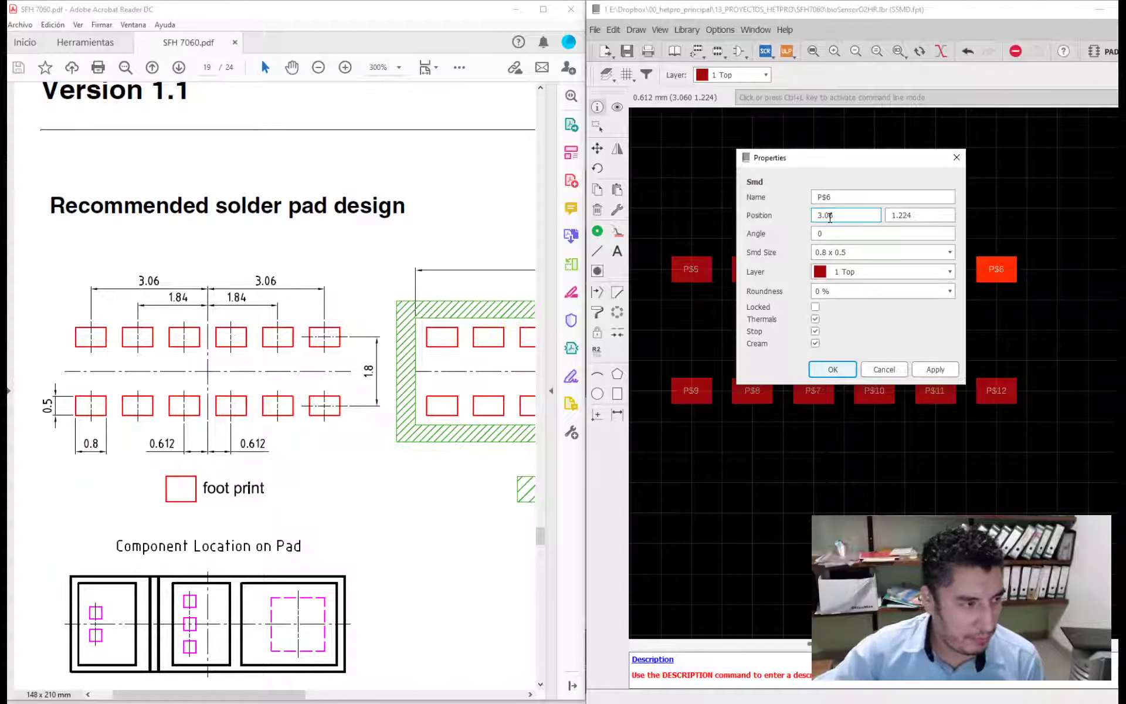
click(831, 369)
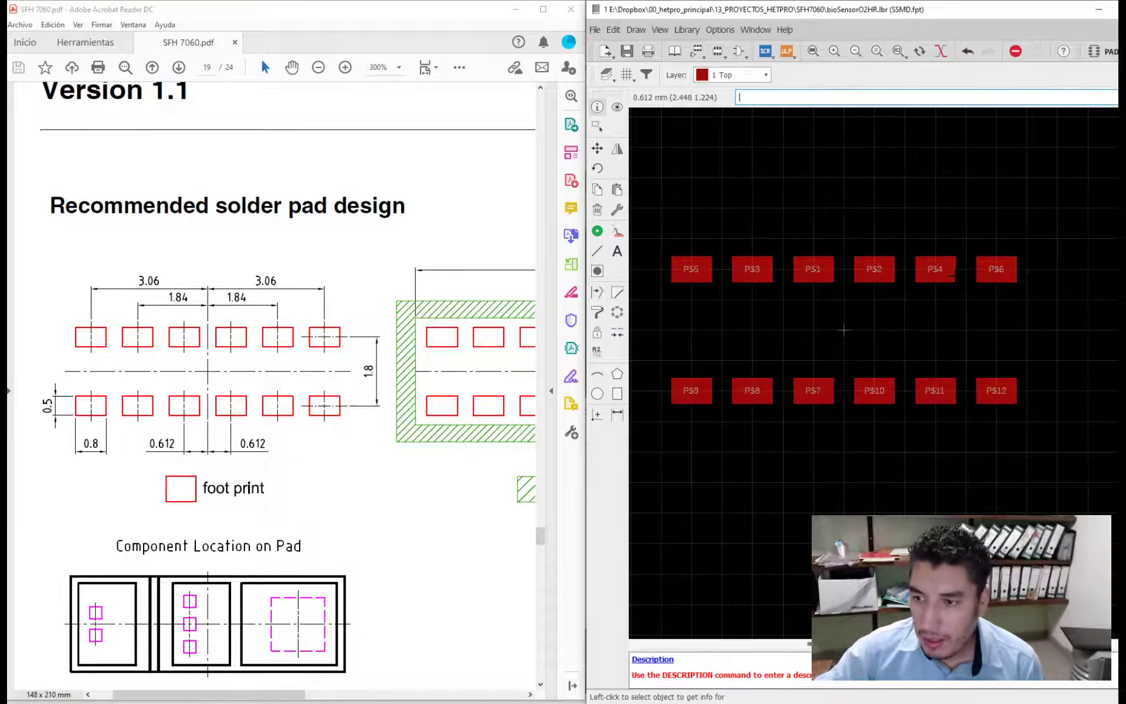
- Set the X position of upper-row pad P$4 to 1.84 mm
click(932, 271)
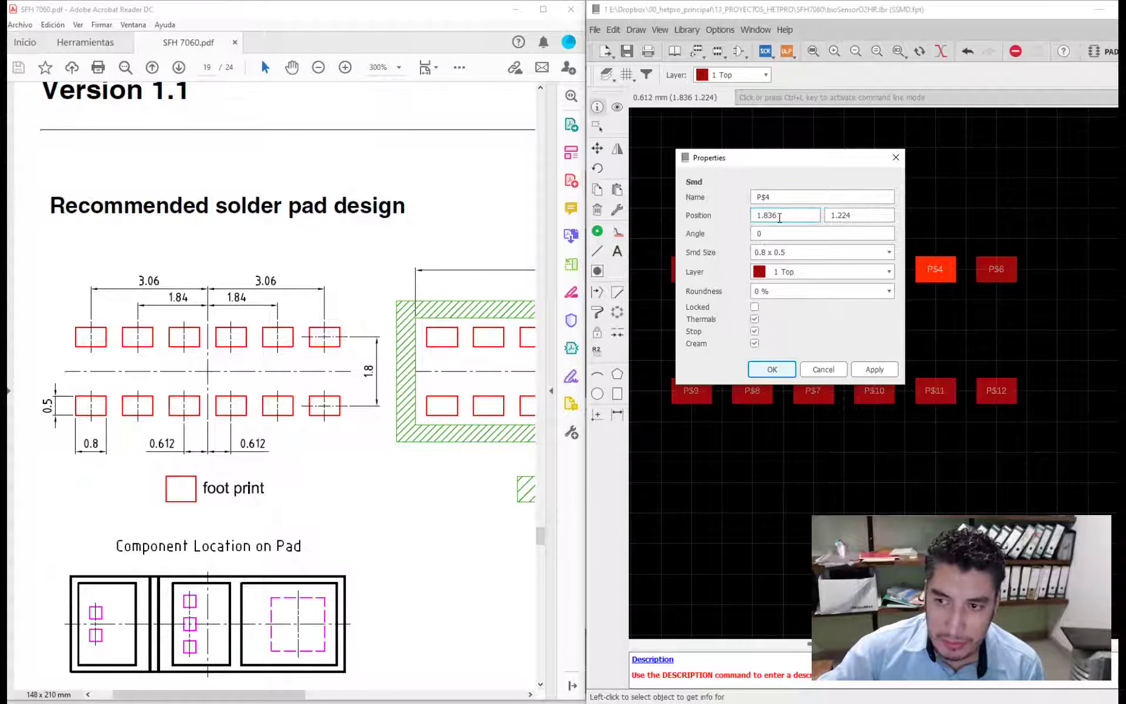
drag(766, 215, 778, 228)
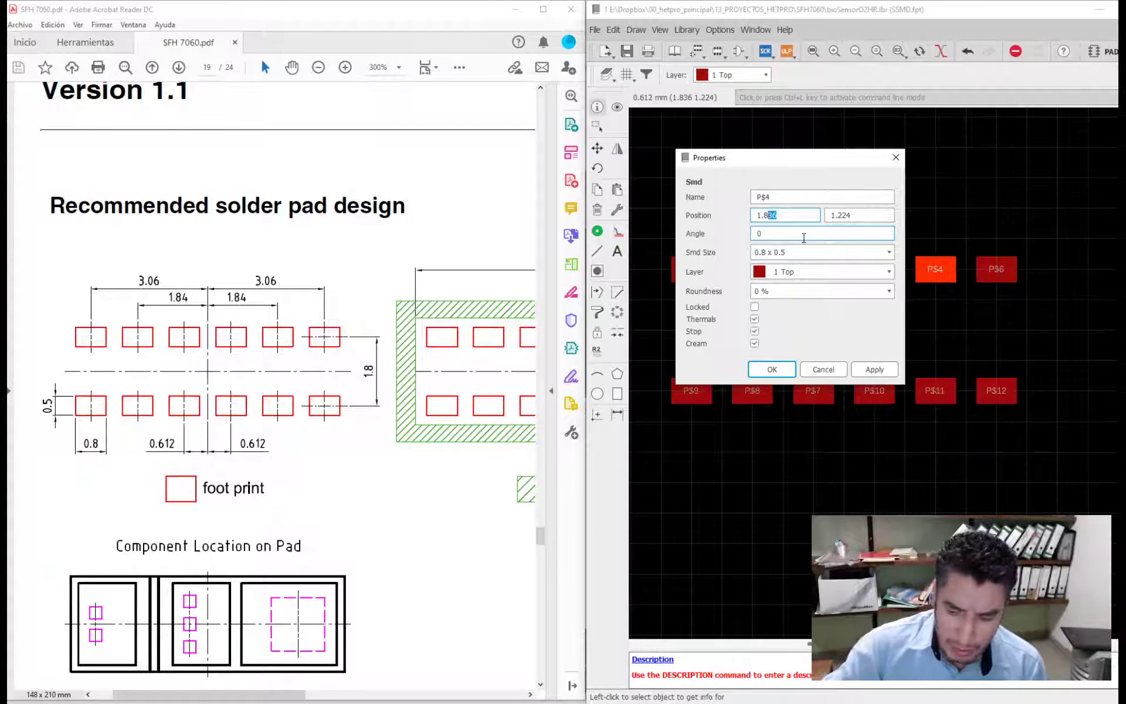
text(4)
key(Return)
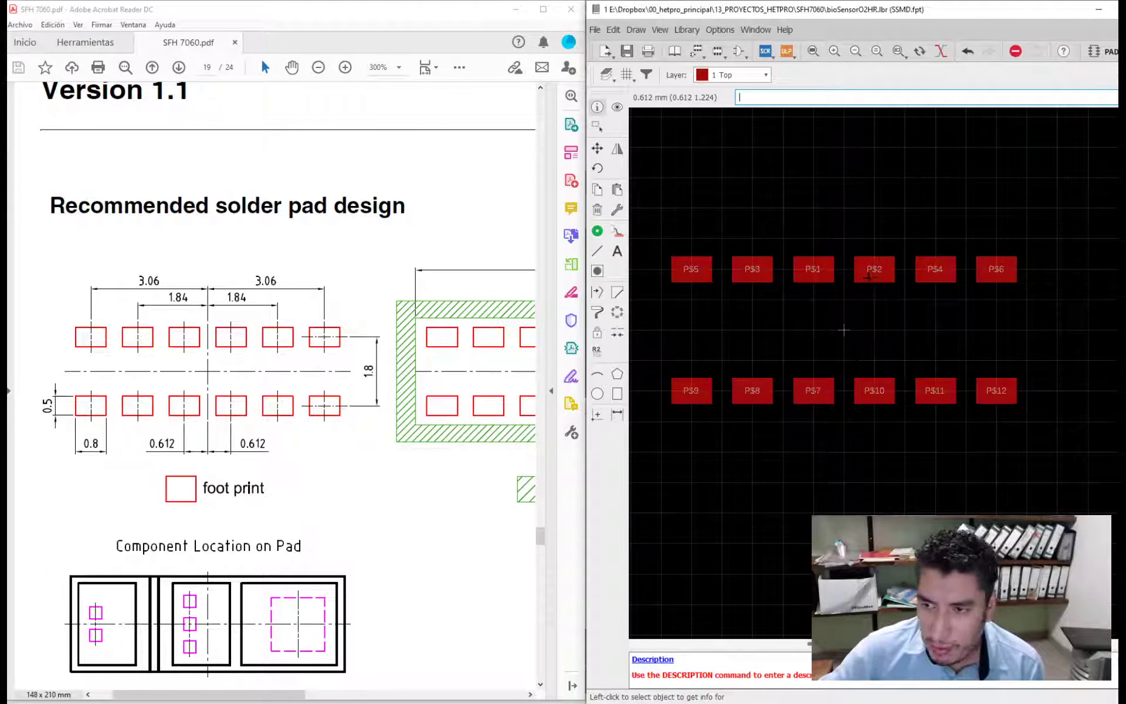
- Set the X position of upper-row pad P$3 to -1.84 mm
click(755, 272)
click(601, 215)
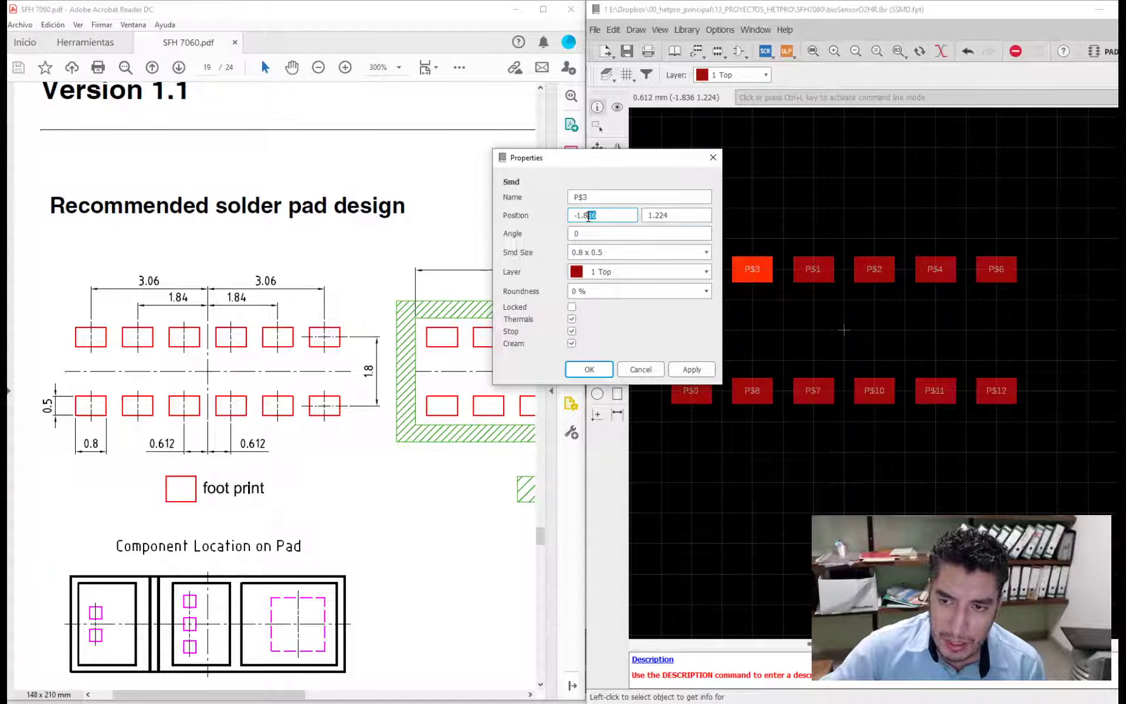
text(4)
key(Return)
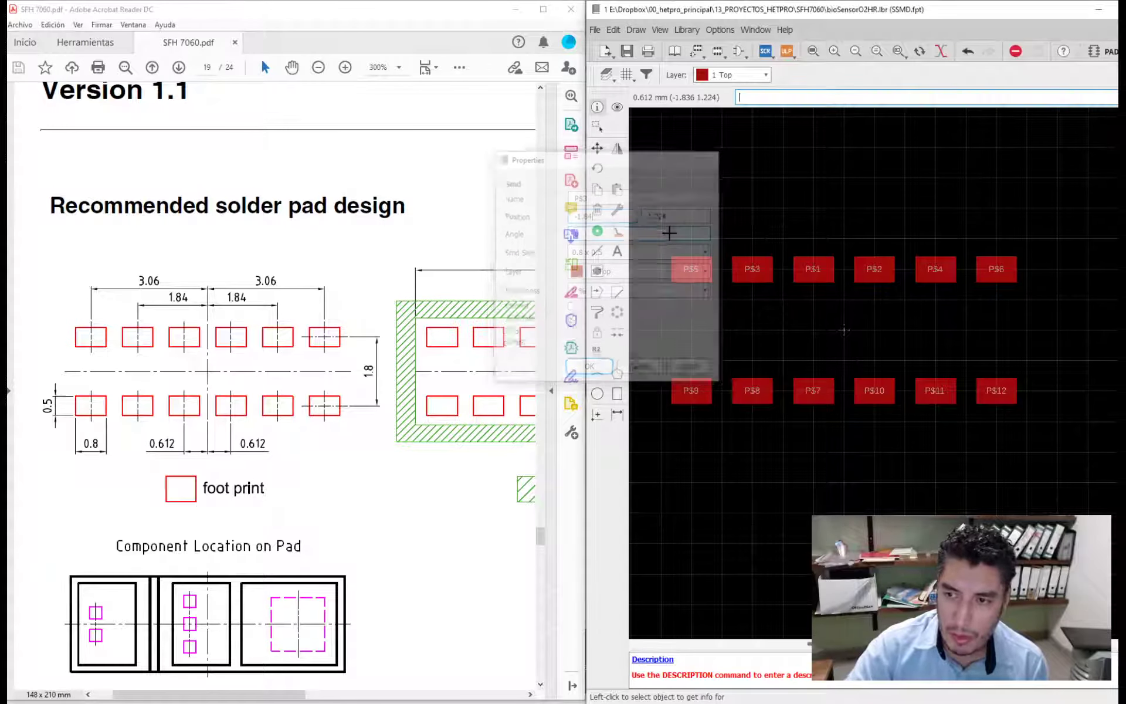
- Set the X position of lower-row pad P$8 to -1.84 mm
scroll(752, 390, up, 6)
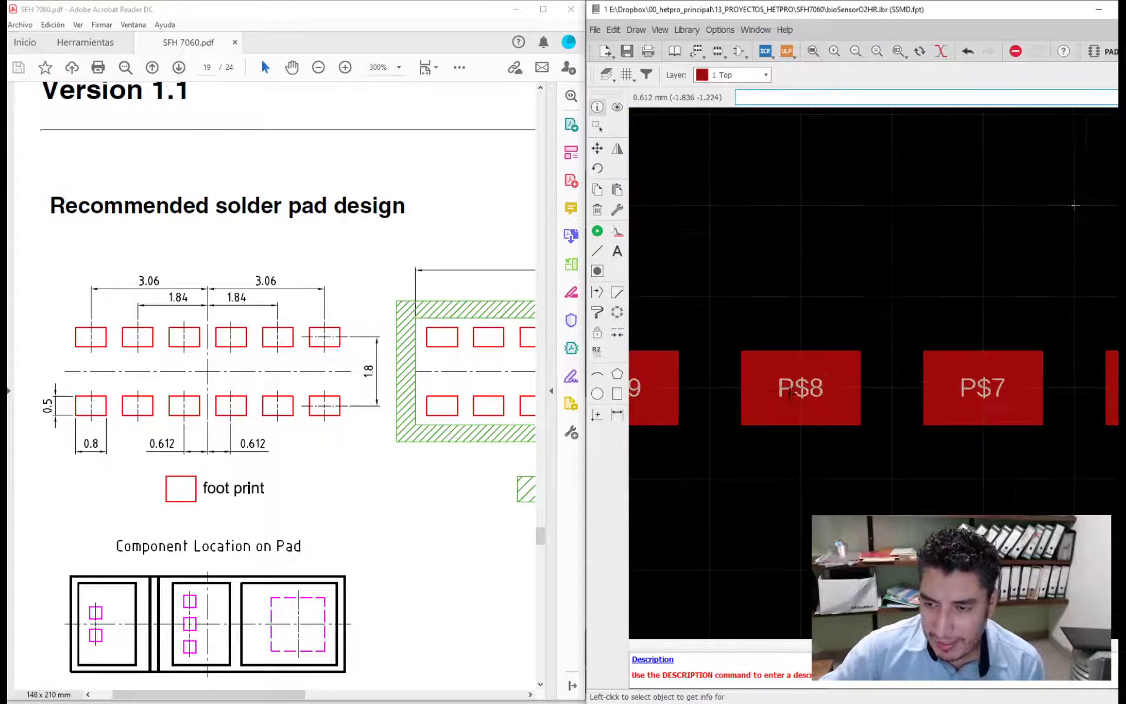
click(872, 396)
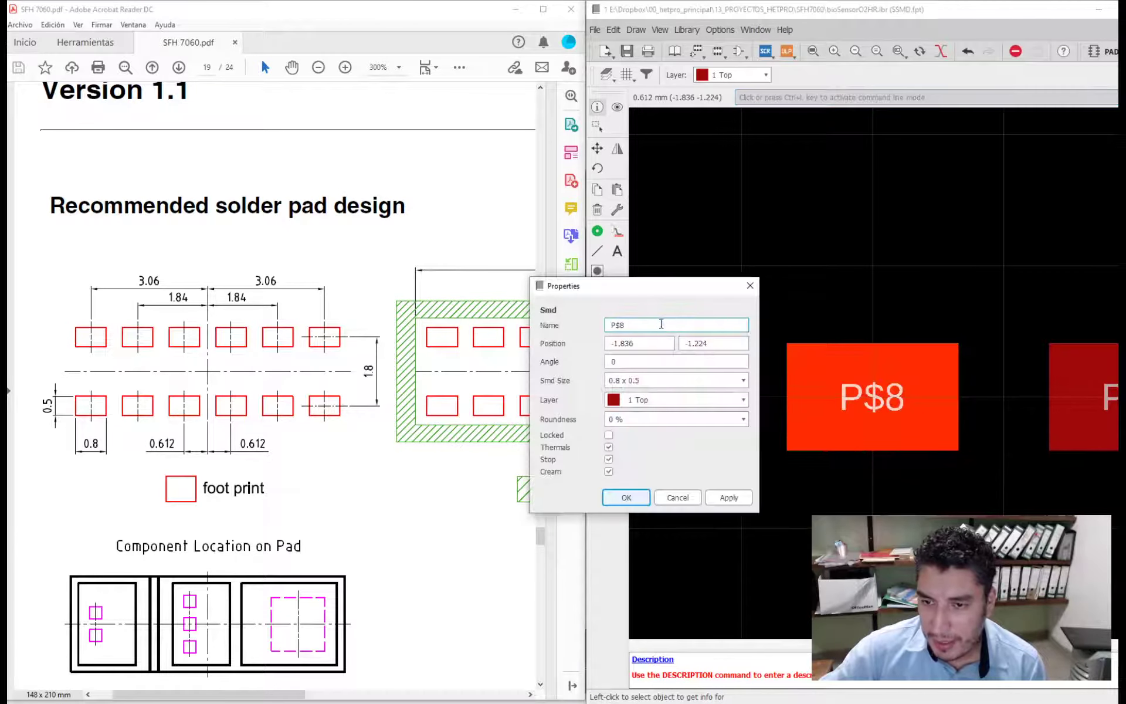
drag(646, 288, 579, 316)
drag(579, 377, 560, 373)
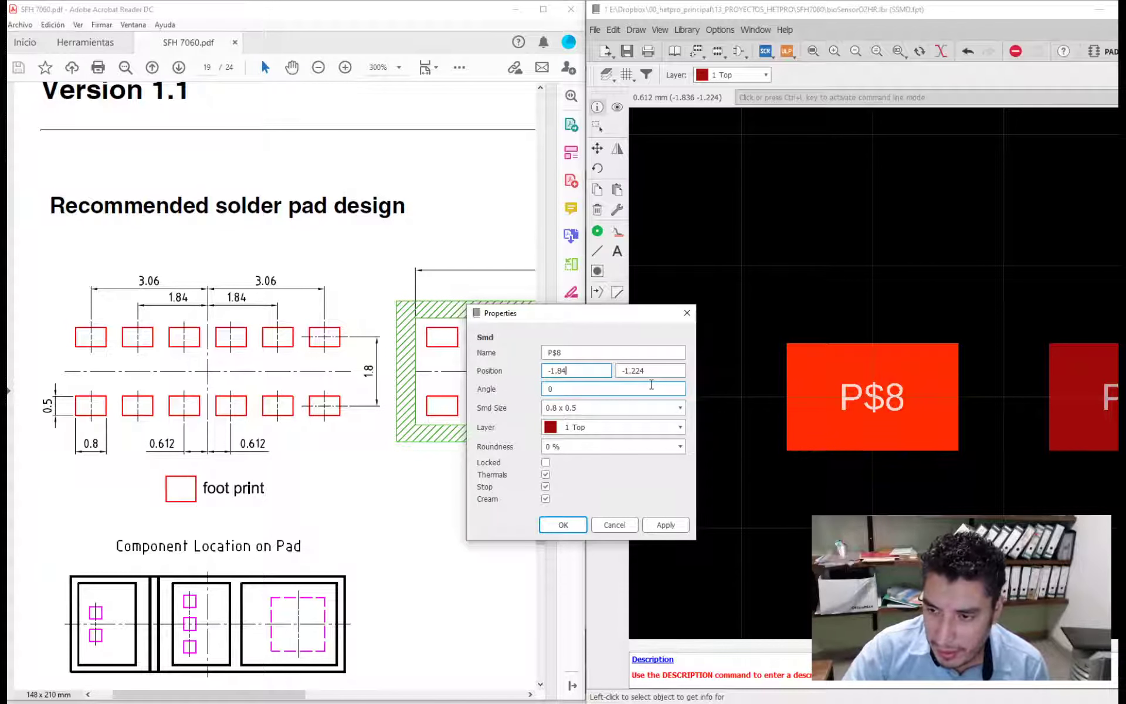
key(Return)
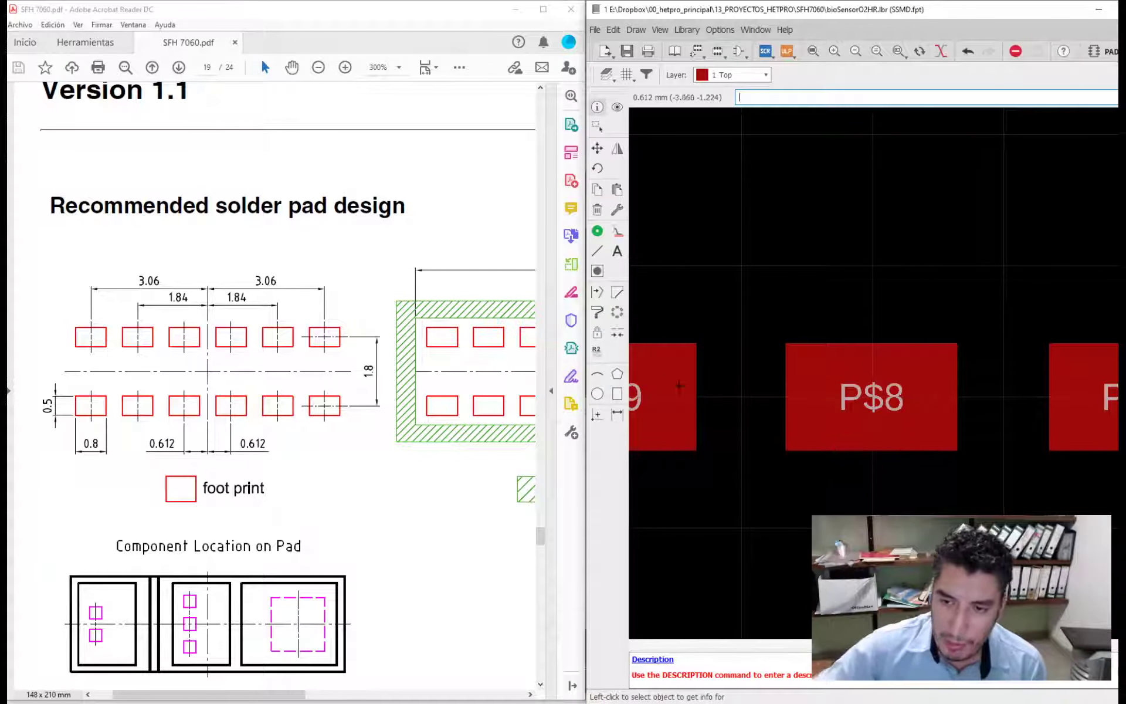
scroll(811, 359, down, 2)
scroll(1014, 367, up, 2)
click(959, 369)
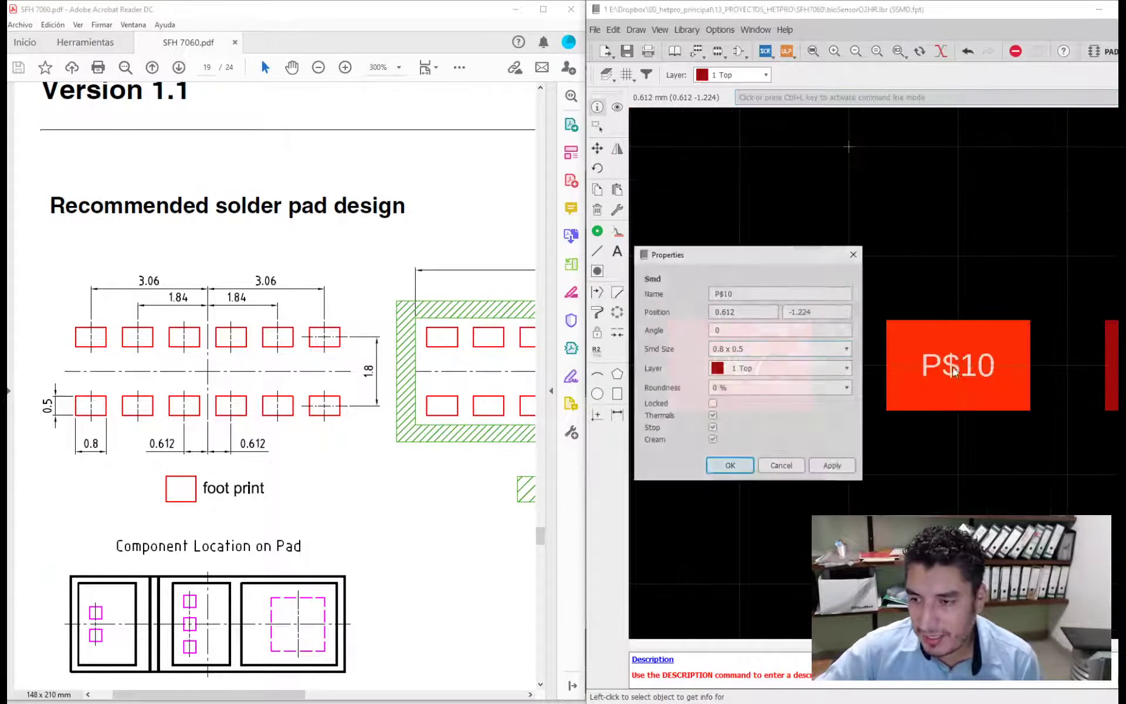
click(854, 254)
- Set the X position of lower-row pad P$11 to 1.84 mm
scroll(705, 328, down, 2)
scroll(968, 351, up, 3)
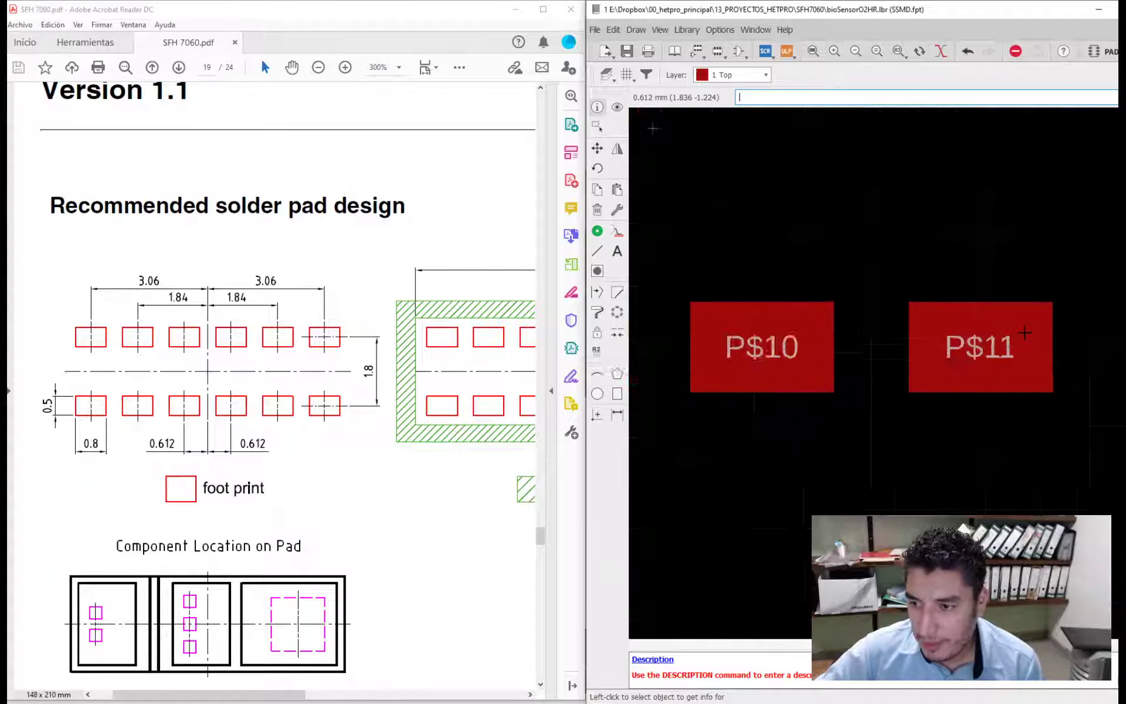
click(963, 352)
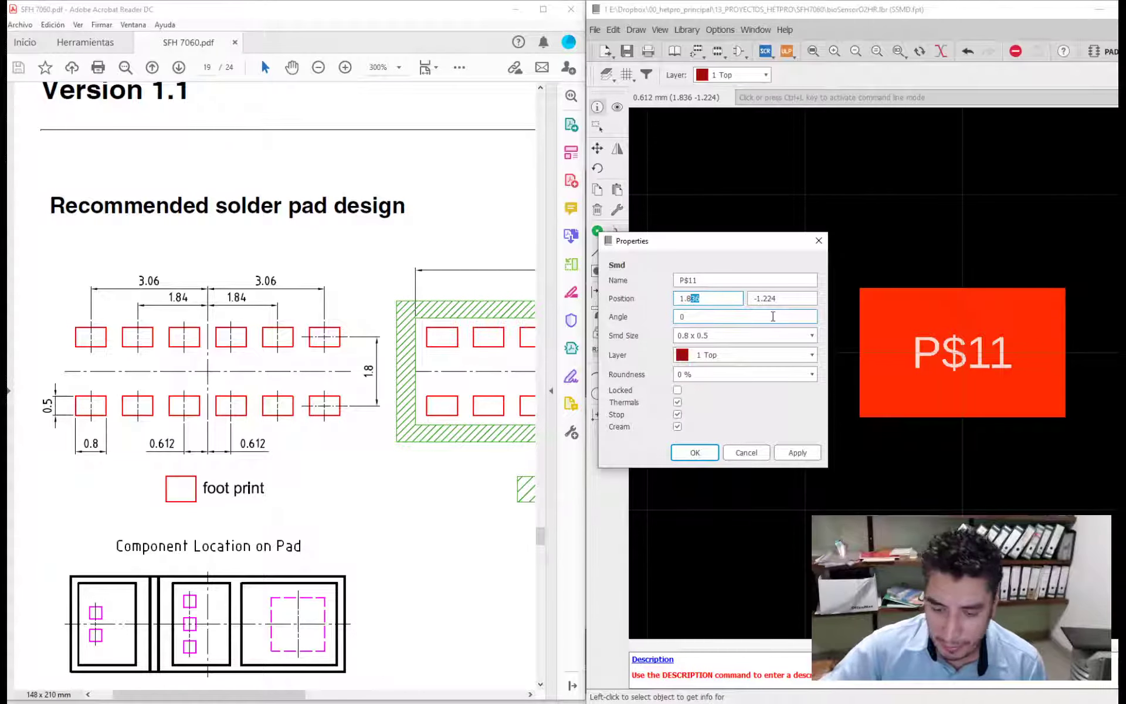
key(Return)
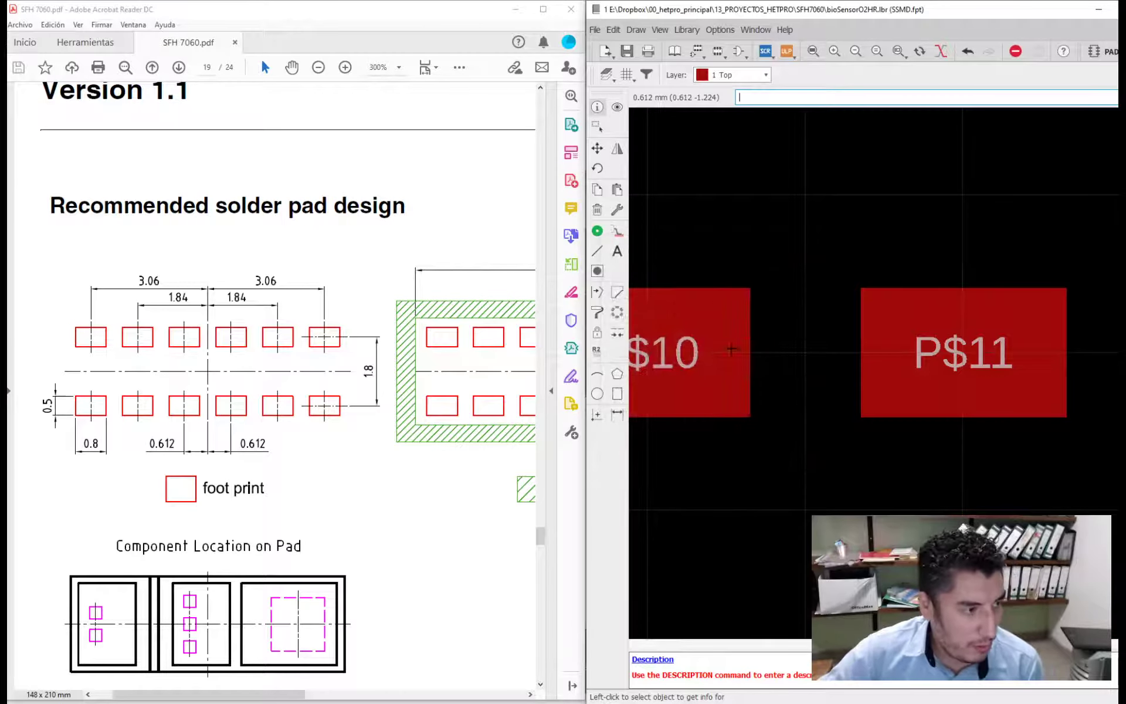
- Set the Y position of the leftmost upper-row pad, P$5, to 0.9 mm
scroll(762, 346, down, 5)
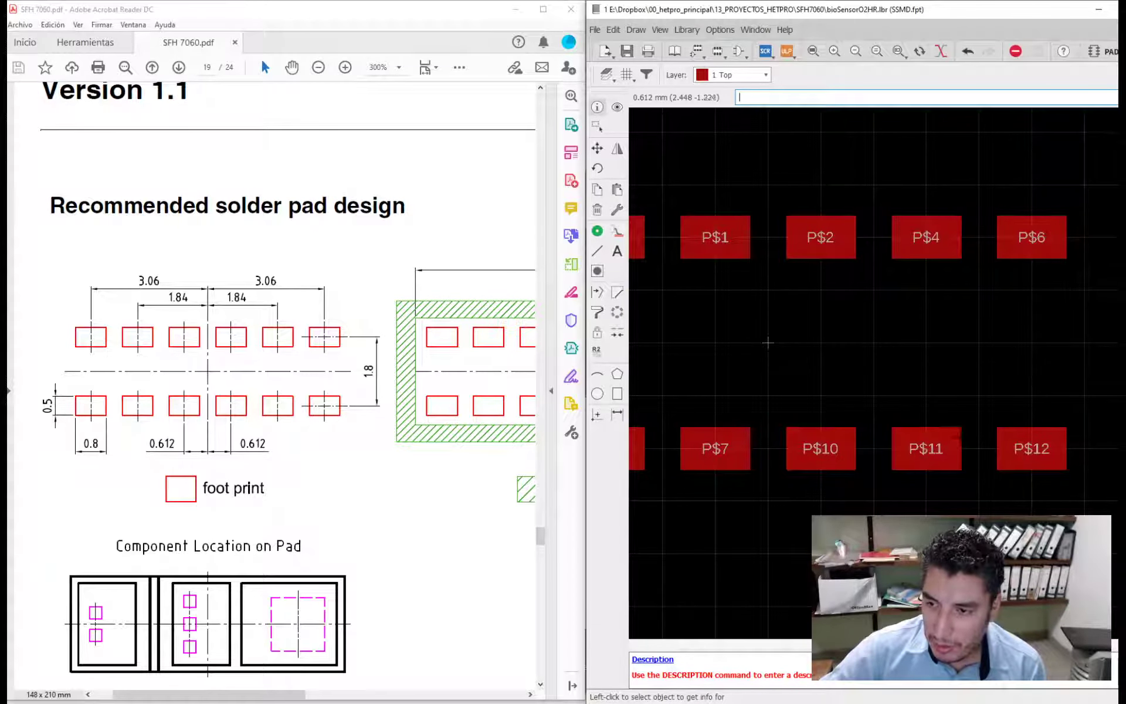
scroll(768, 342, down, 4)
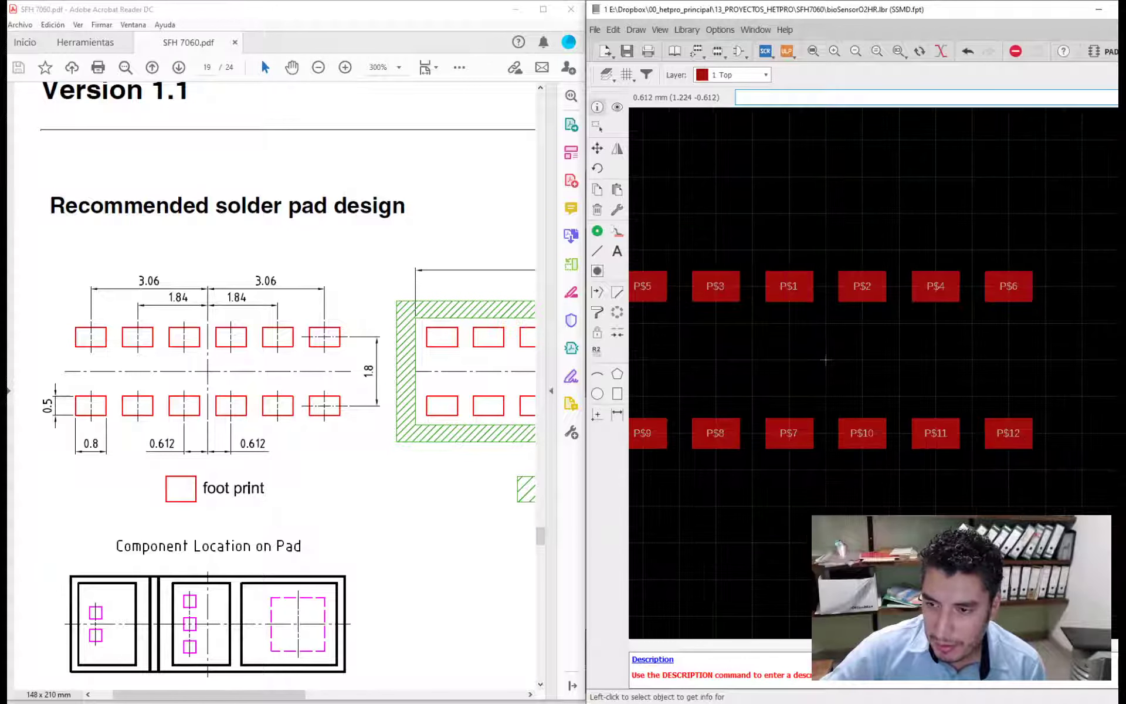
scroll(863, 361, up, 3)
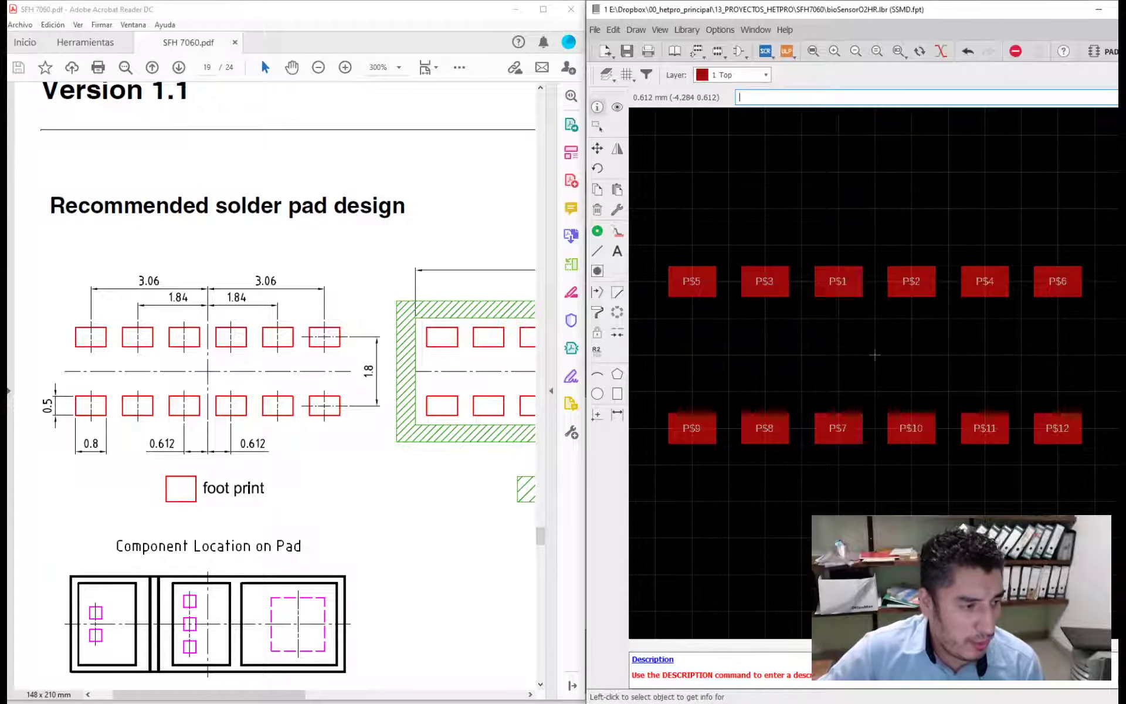
click(597, 149)
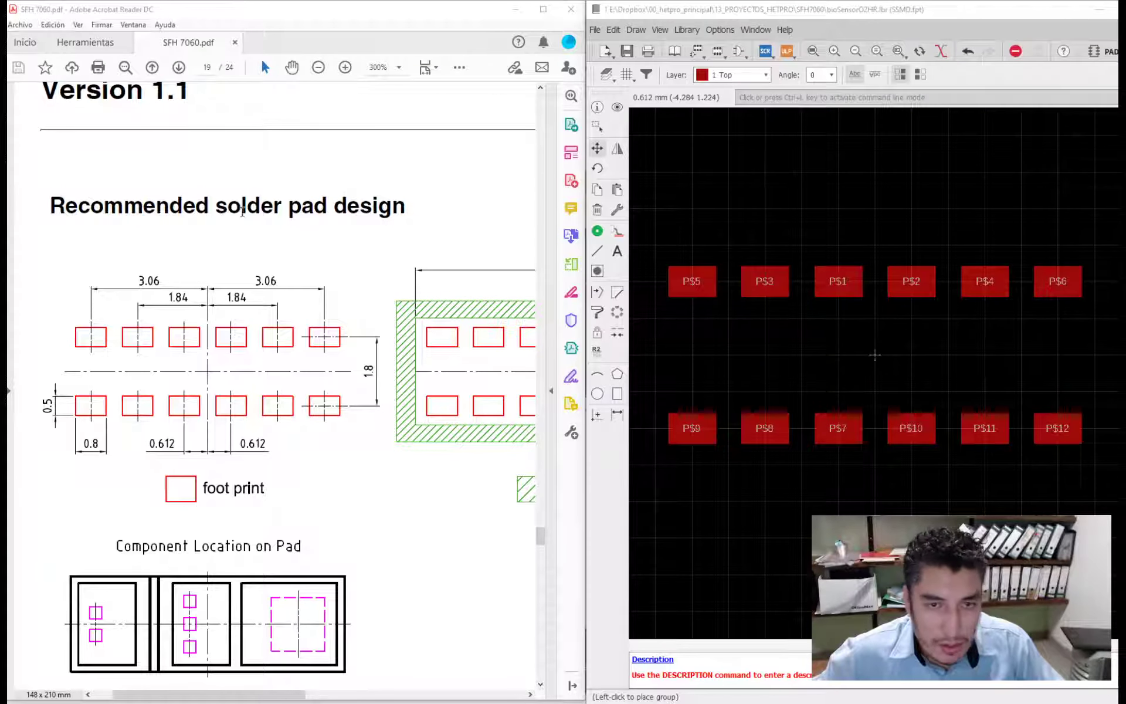
click(597, 108)
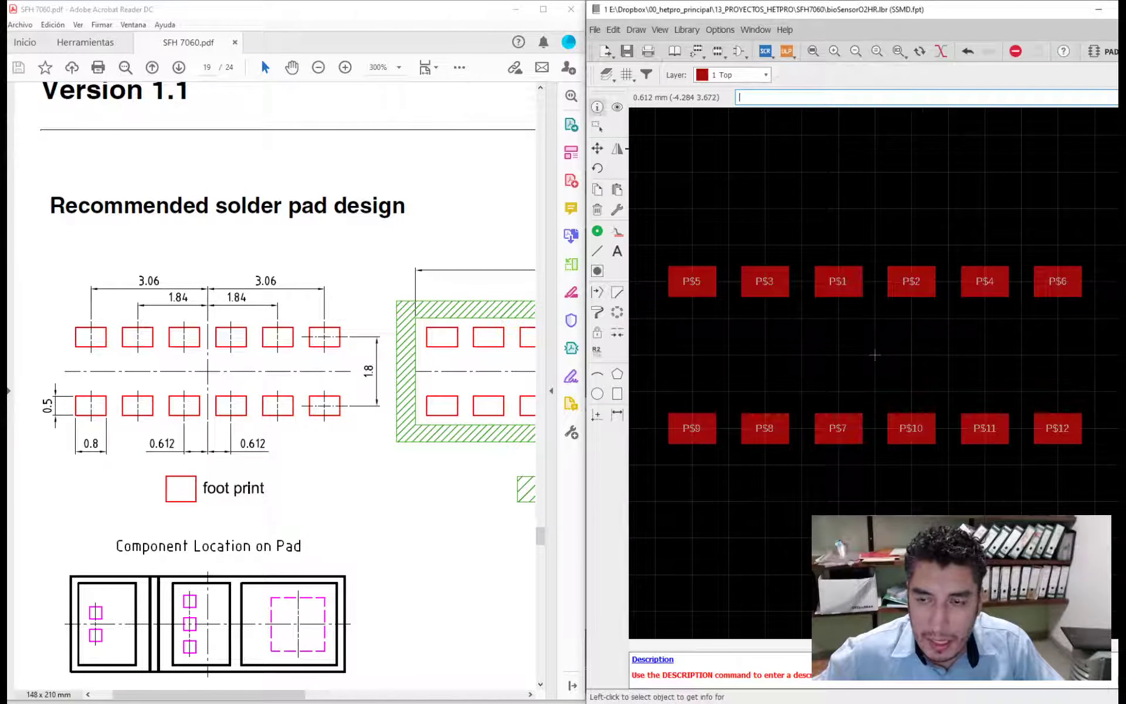
click(692, 283)
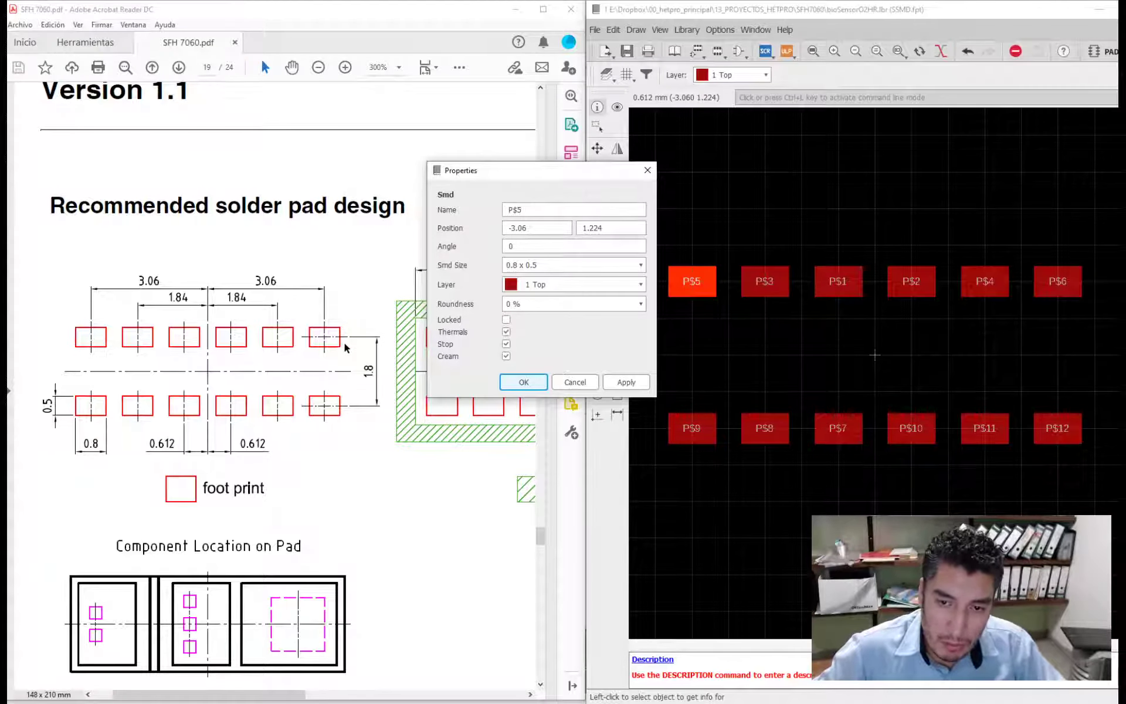
double_click(609, 227)
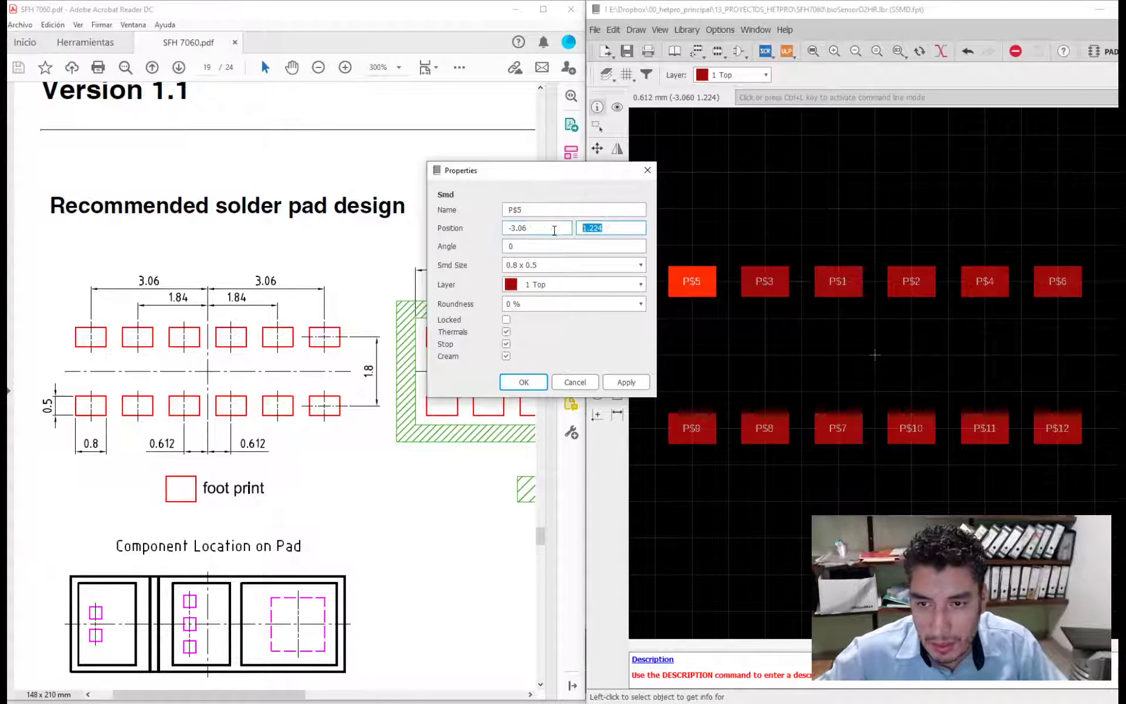
text(0.9)
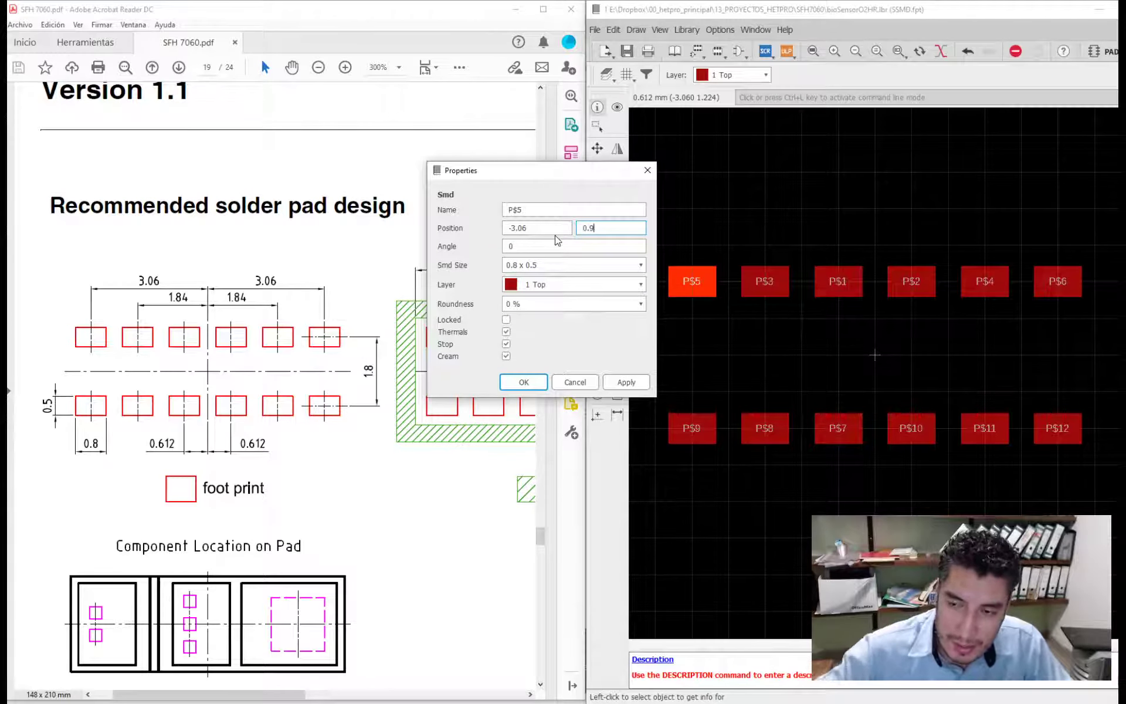
click(524, 382)
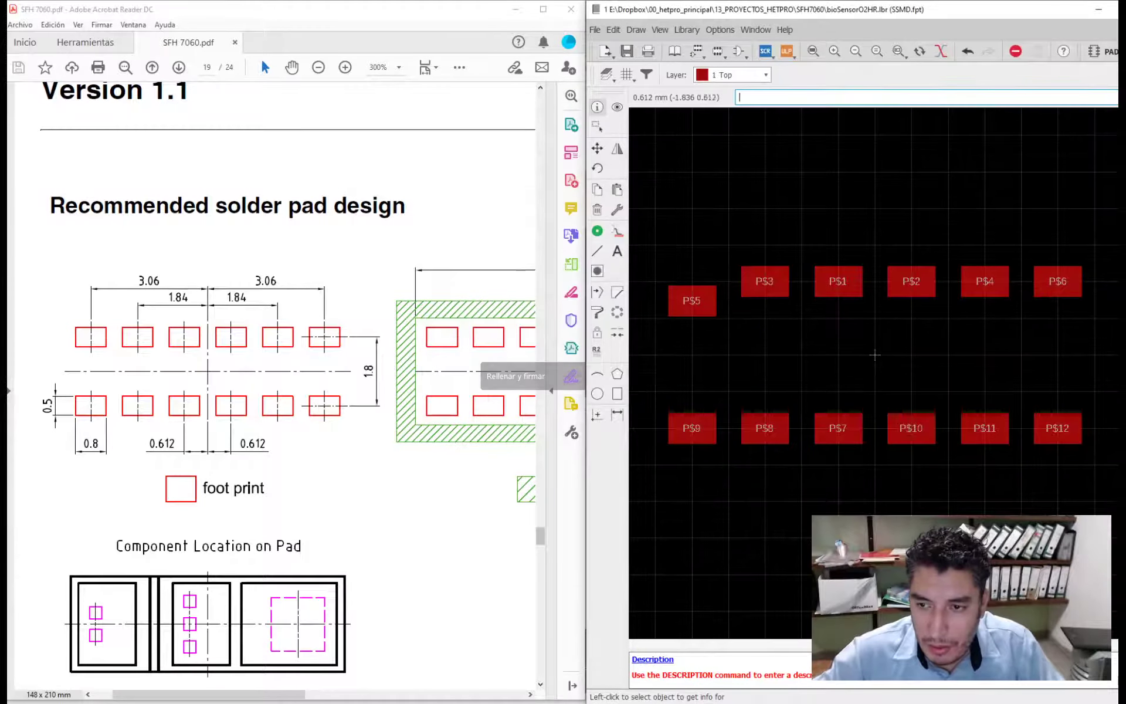
- Set the Y position of upper-row pads P$3 and P$1 to 0.9 mm
click(765, 280)
double_click(680, 226)
text(0.9)
click(596, 381)
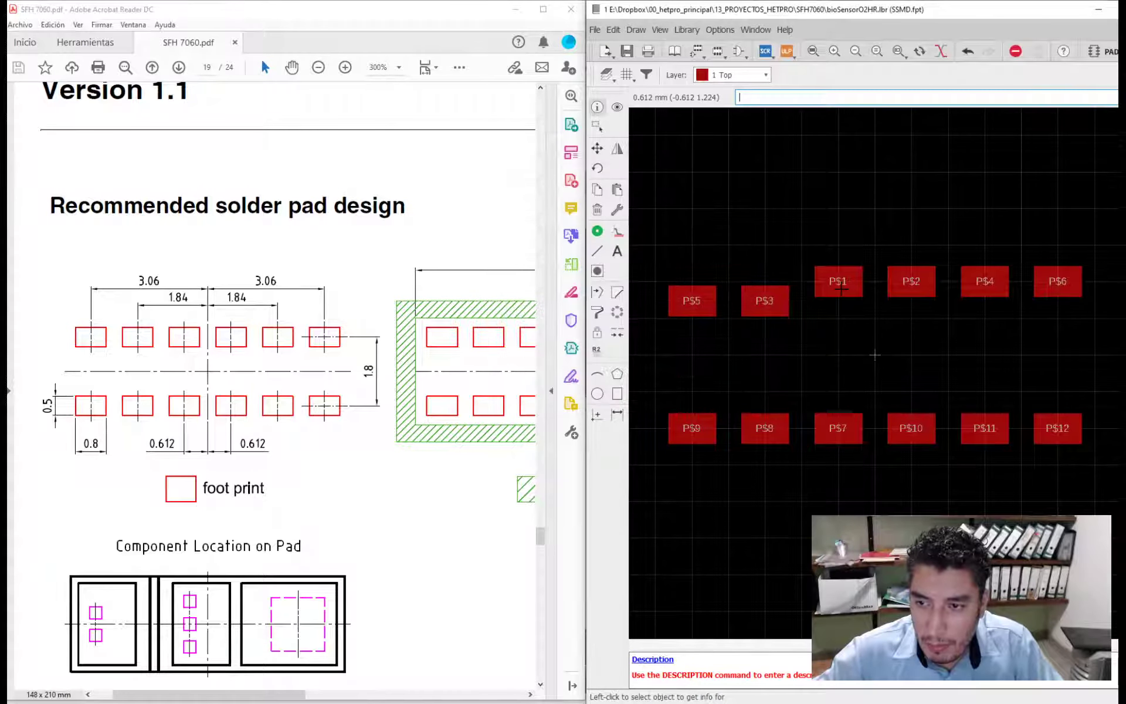
click(840, 286)
double_click(750, 226)
text(0.9)
click(666, 382)
- Set the Y position of the remaining upper-row pads P$2, P$4 and P$6 to 0.9 mm
click(911, 281)
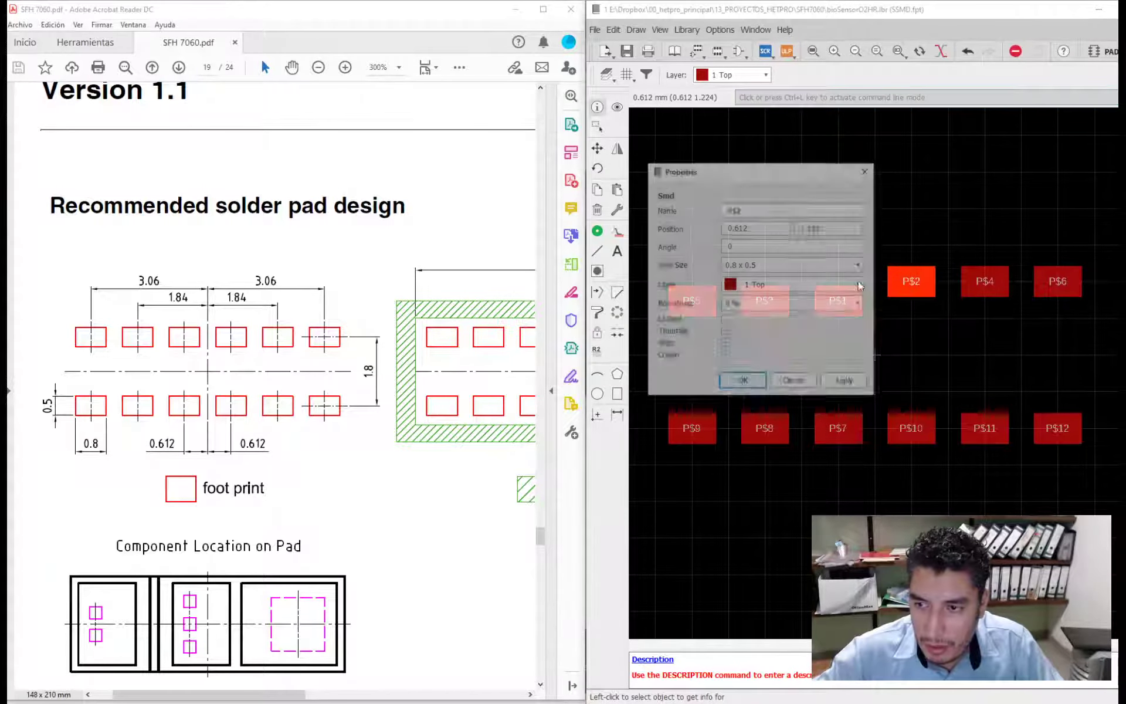
double_click(822, 227)
text(0.9)
click(742, 382)
click(984, 281)
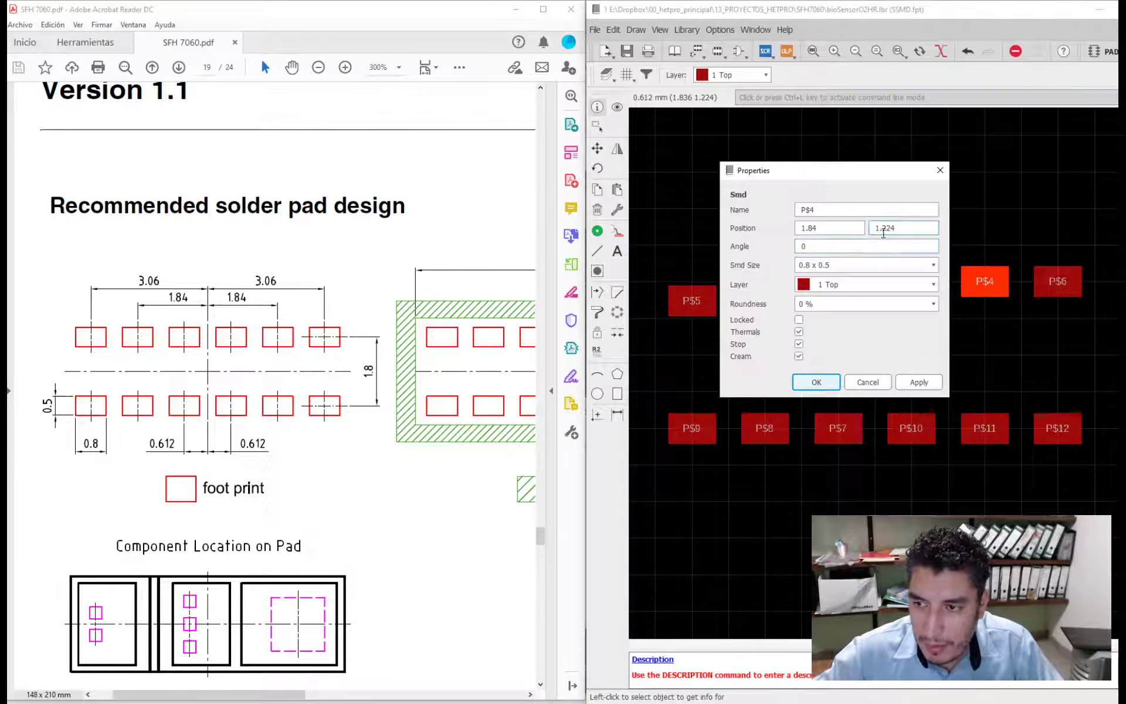
double_click(885, 228)
text(0.9)
click(816, 381)
click(1057, 280)
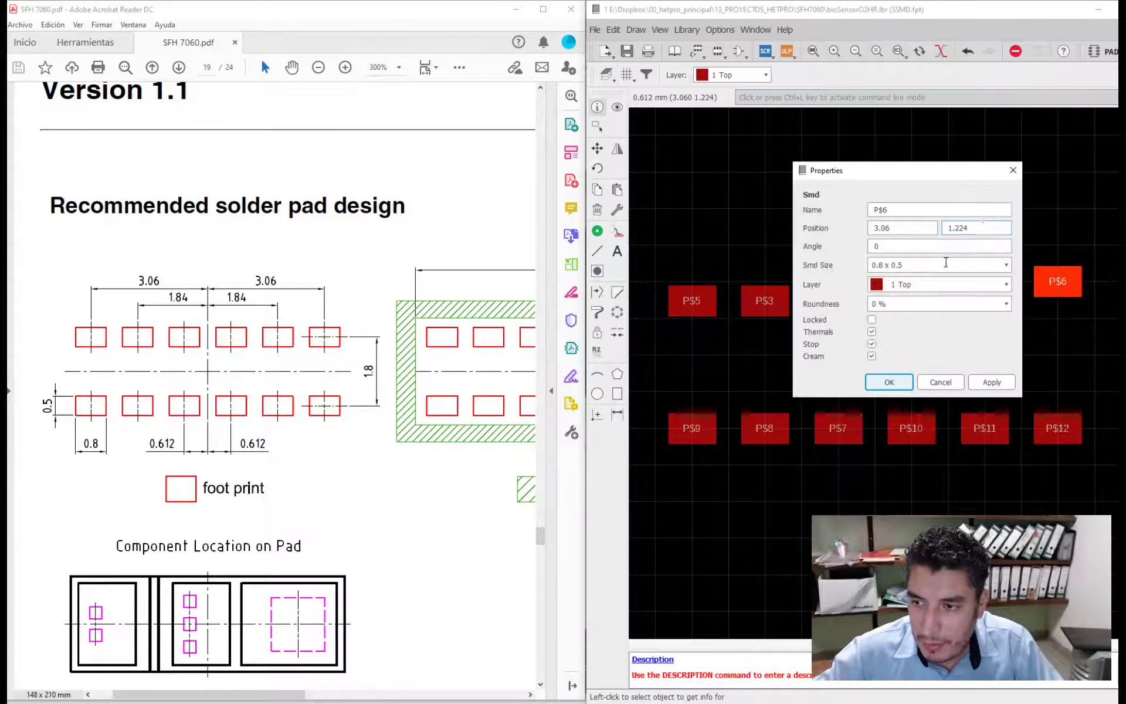
double_click(962, 228)
text(0.9)
click(890, 382)
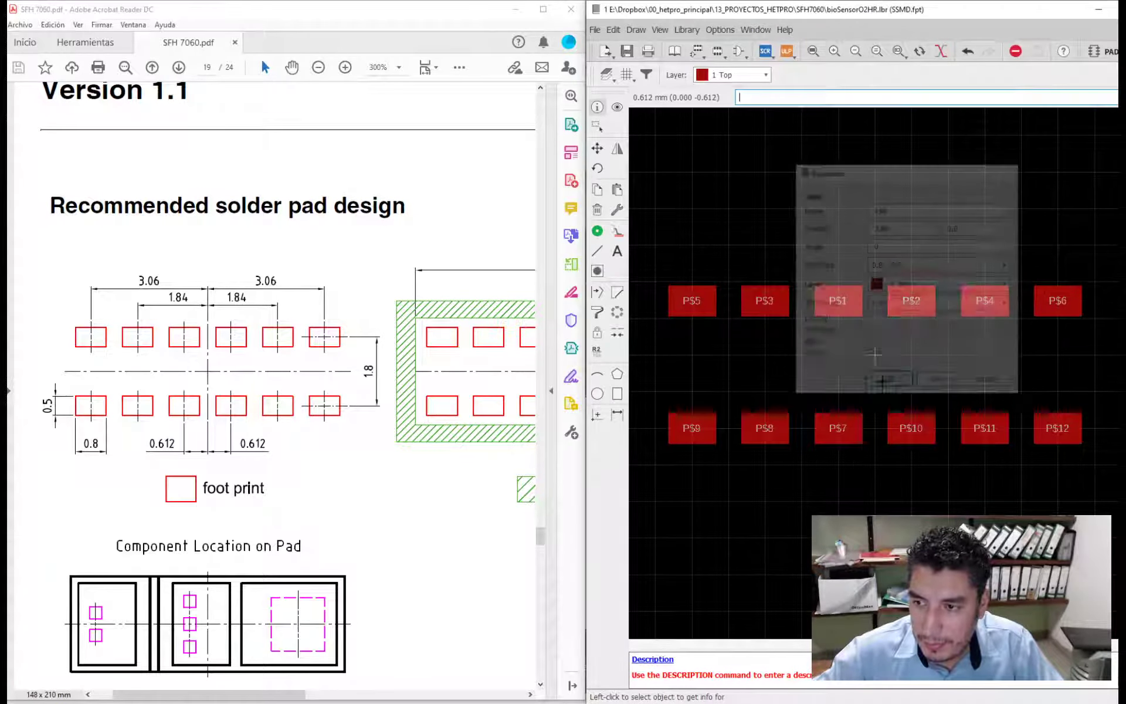
- Set the Y position of lower-row pads P$9 and P$8 to -0.9 mm
click(704, 427)
double_click(618, 378)
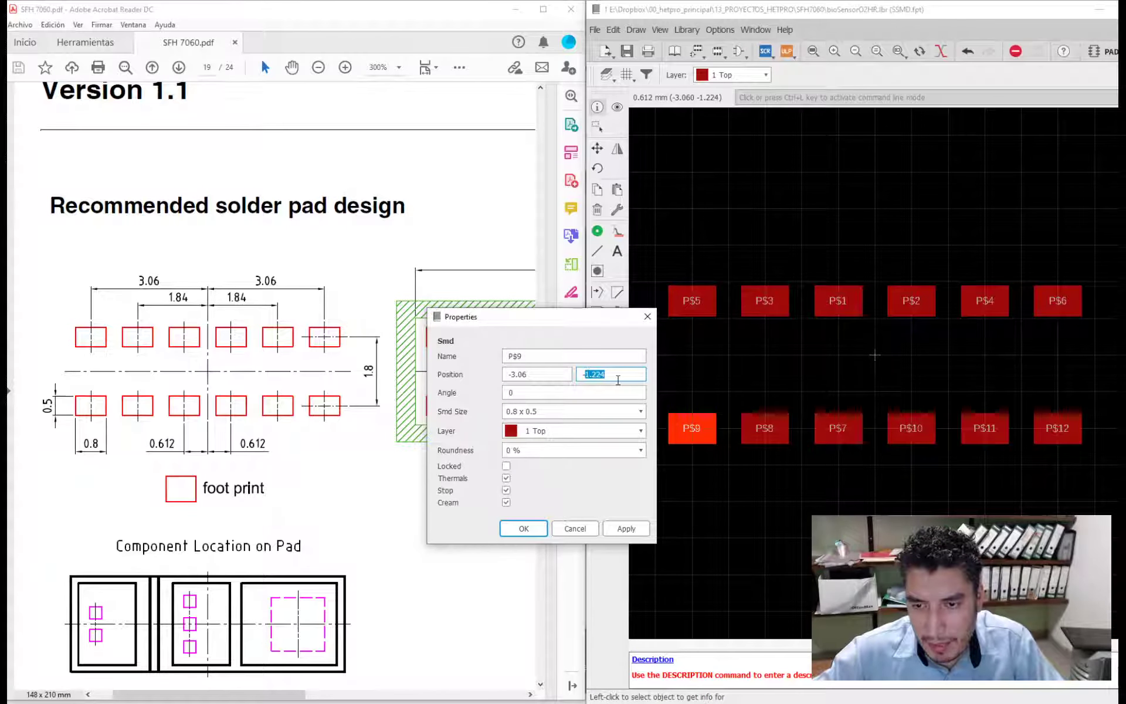
text(-0.9)
click(524, 529)
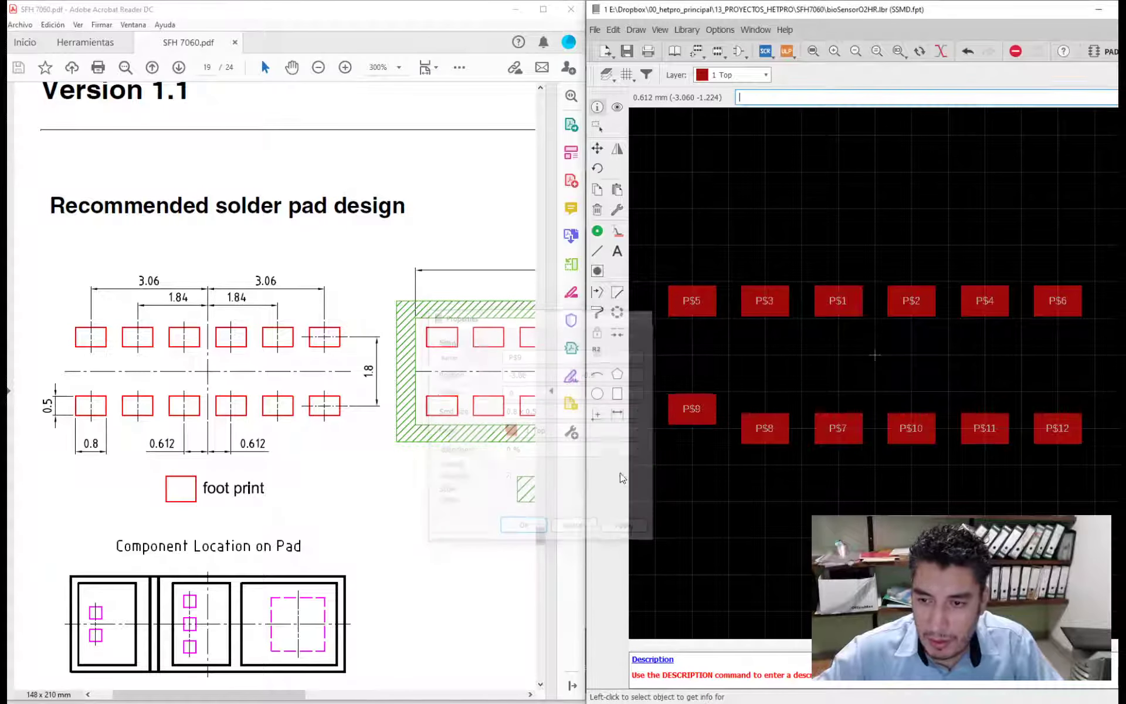
click(764, 427)
double_click(682, 375)
text(-0.9)
click(597, 526)
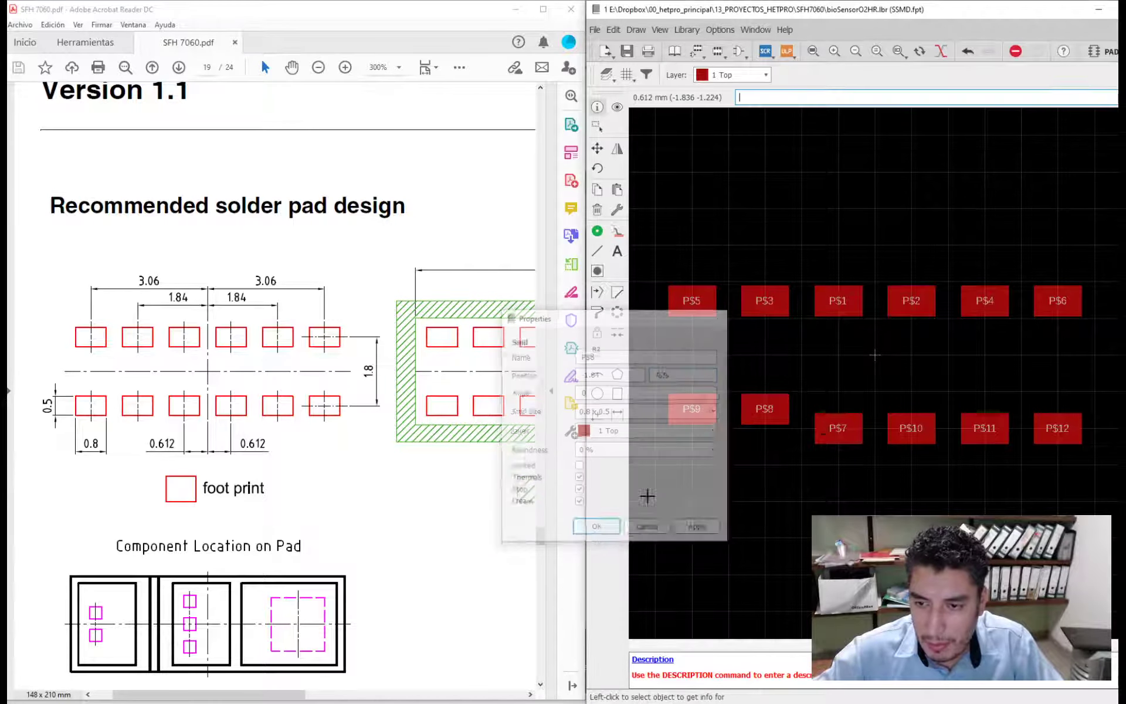
- Set the Y position of lower-row pads P$7 and P$10 to -0.9 mm
click(837, 427)
double_click(740, 375)
text(-0.9)
click(669, 527)
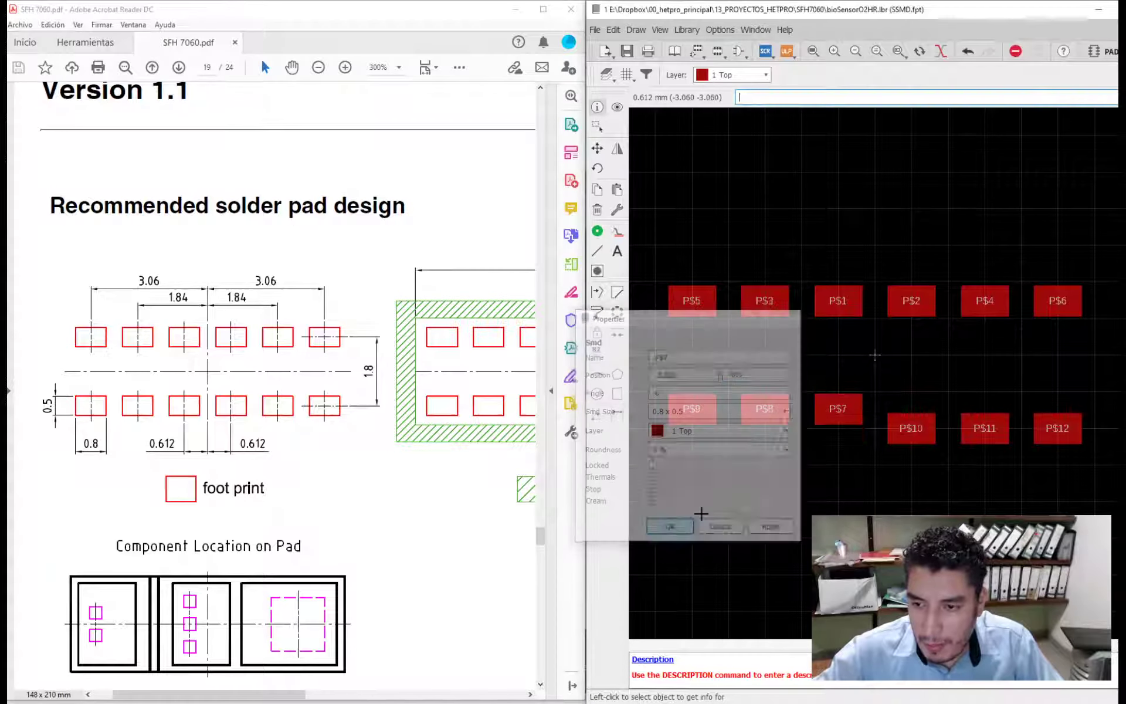
click(911, 427)
double_click(813, 375)
text(-0.9)
click(743, 528)
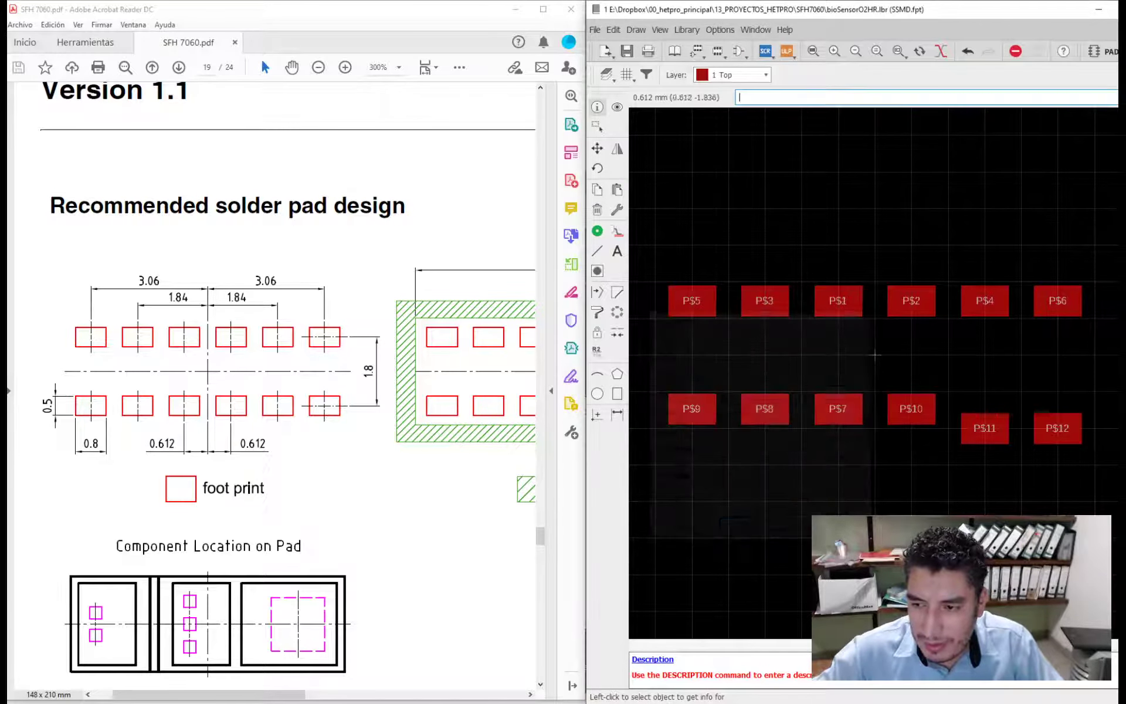
- Set the Y position of lower-row pads P$11 and P$12 to -0.9 mm
click(984, 428)
double_click(887, 374)
text(-0.9)
click(803, 526)
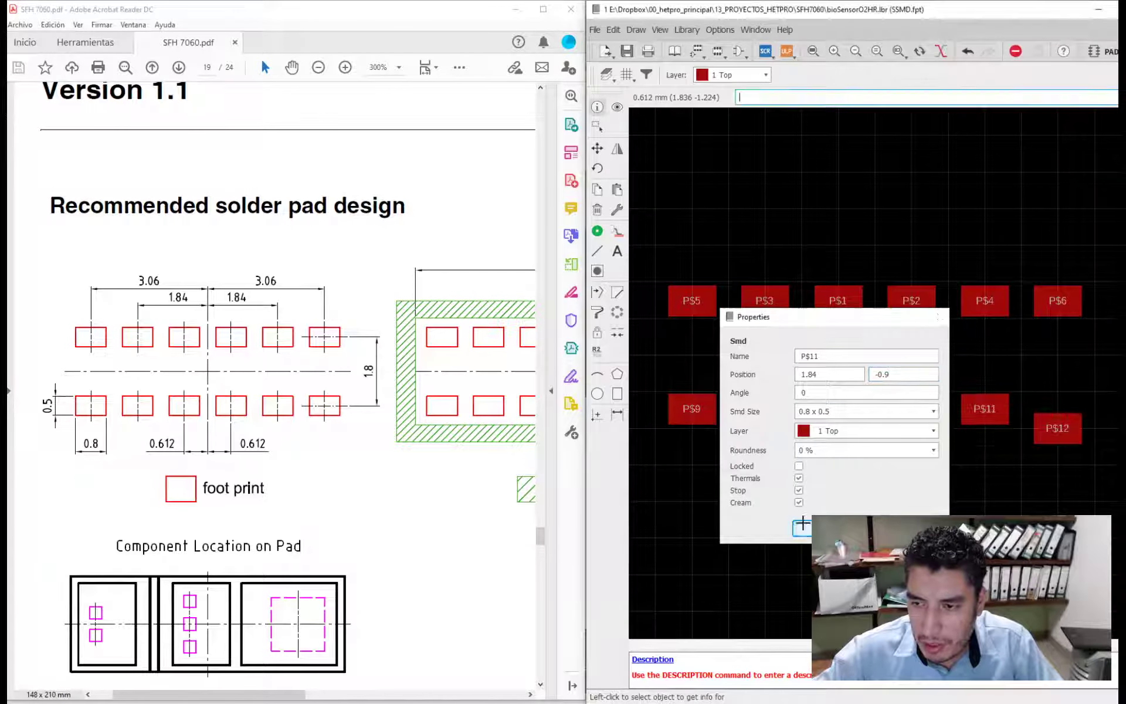
click(1057, 427)
double_click(976, 374)
text(-0.9)
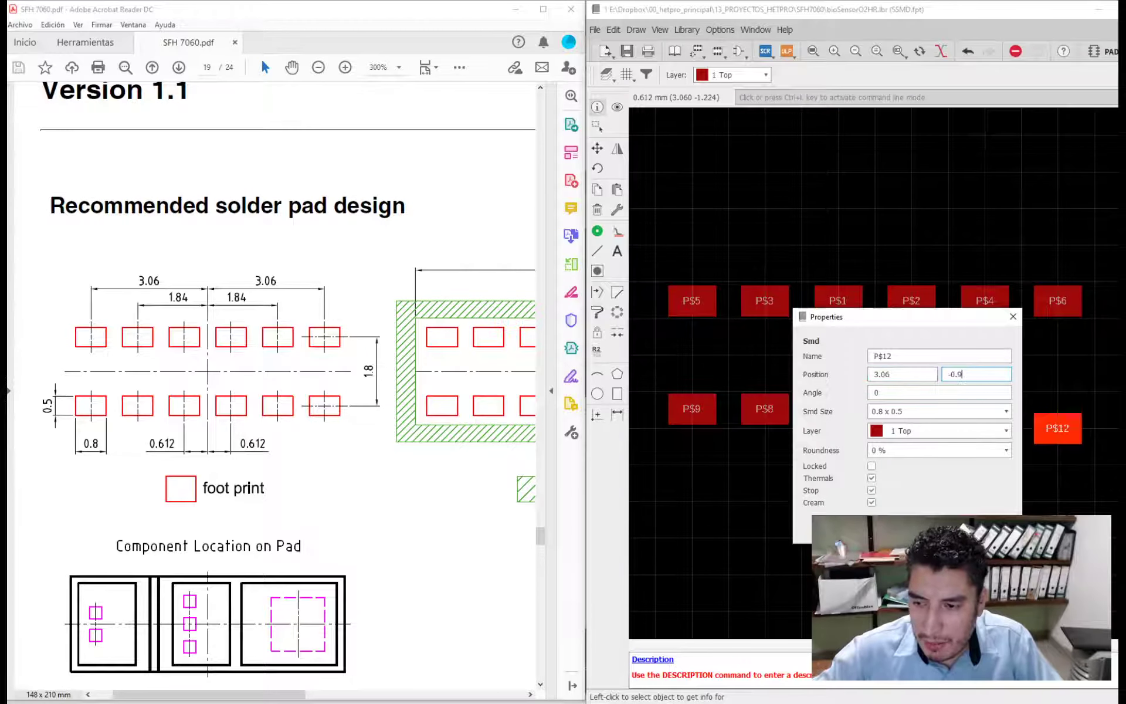
key(Return)
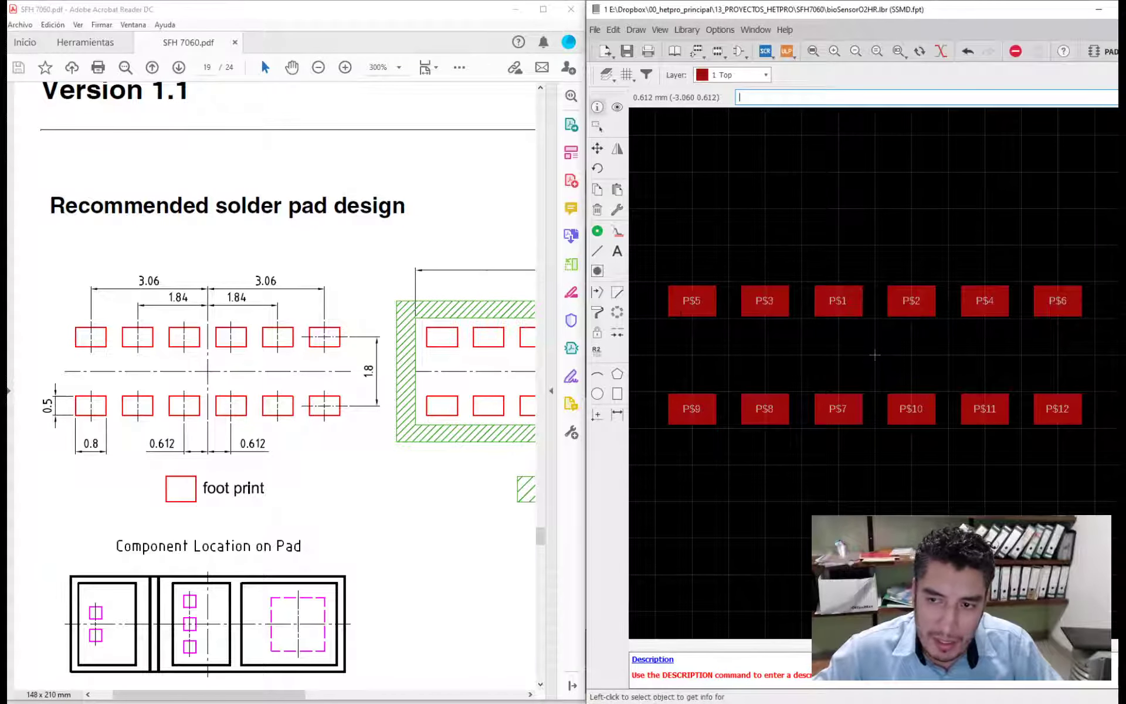
- Check pad P$5's properties, and examine the datasheet's package outline and pin table for the top-view pad numbering
click(684, 300)
key(Escape)
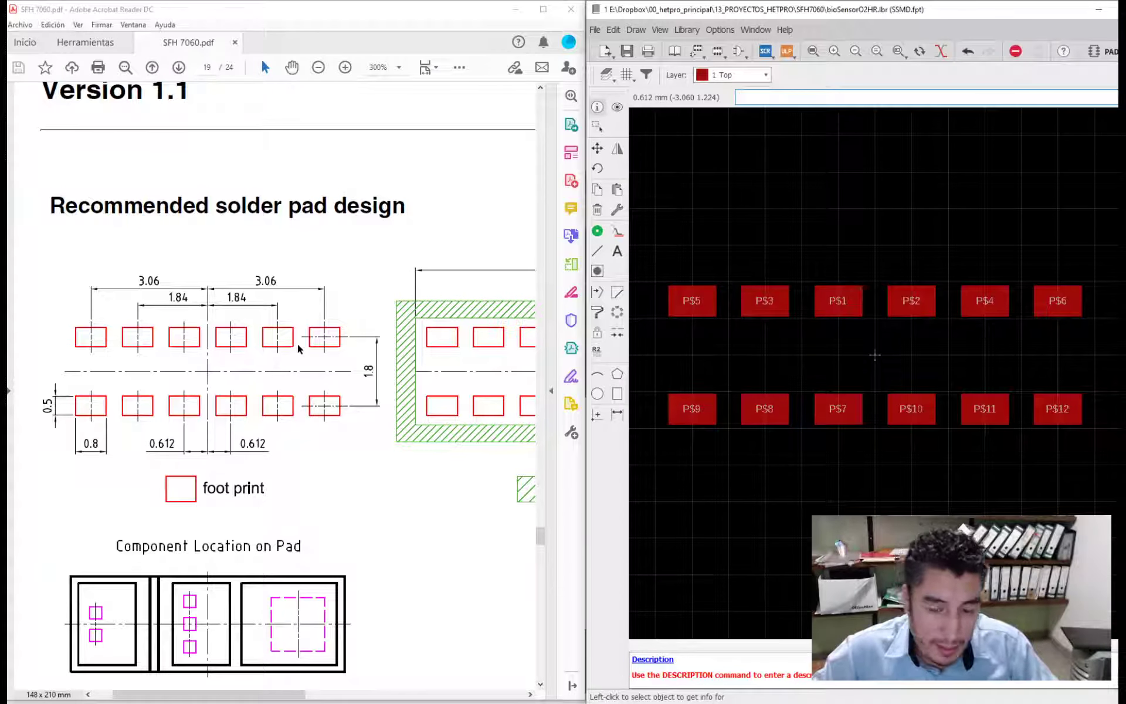
scroll(278, 379, down, 1)
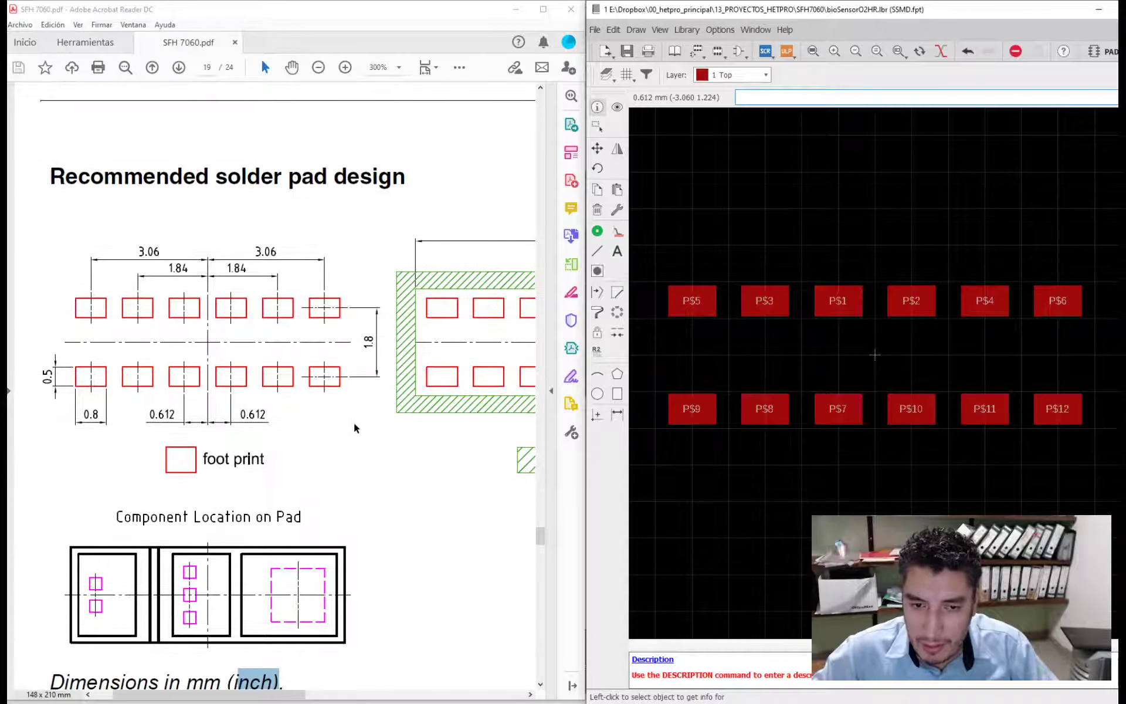
scroll(355, 424, down, 1)
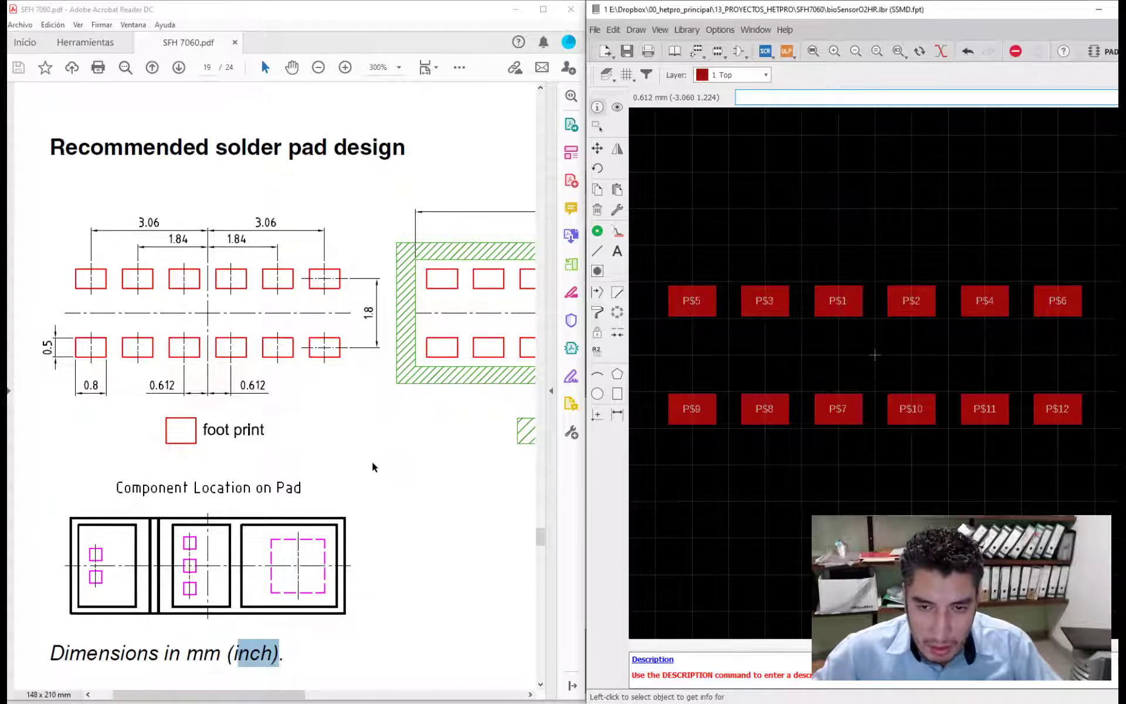
click(373, 452)
ctrl+scroll(352, 449, down, 2)
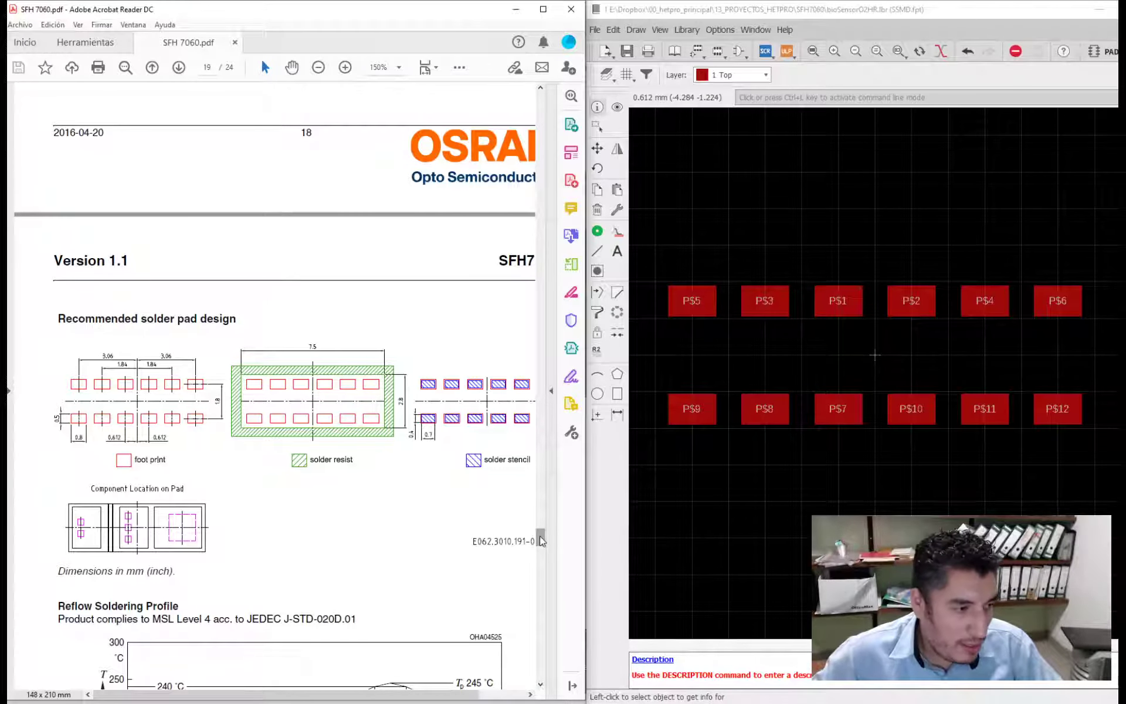
scroll(542, 540, up, 10)
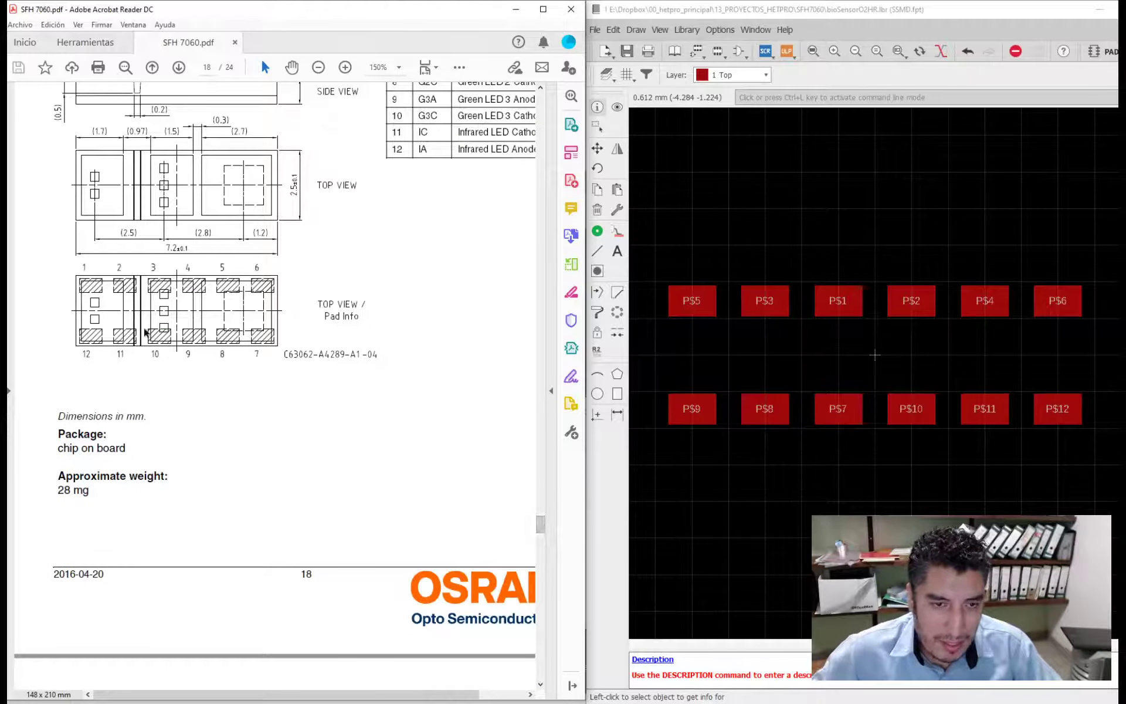
ctrl+scroll(99, 289, up, 1)
ctrl+scroll(99, 288, up, 1)
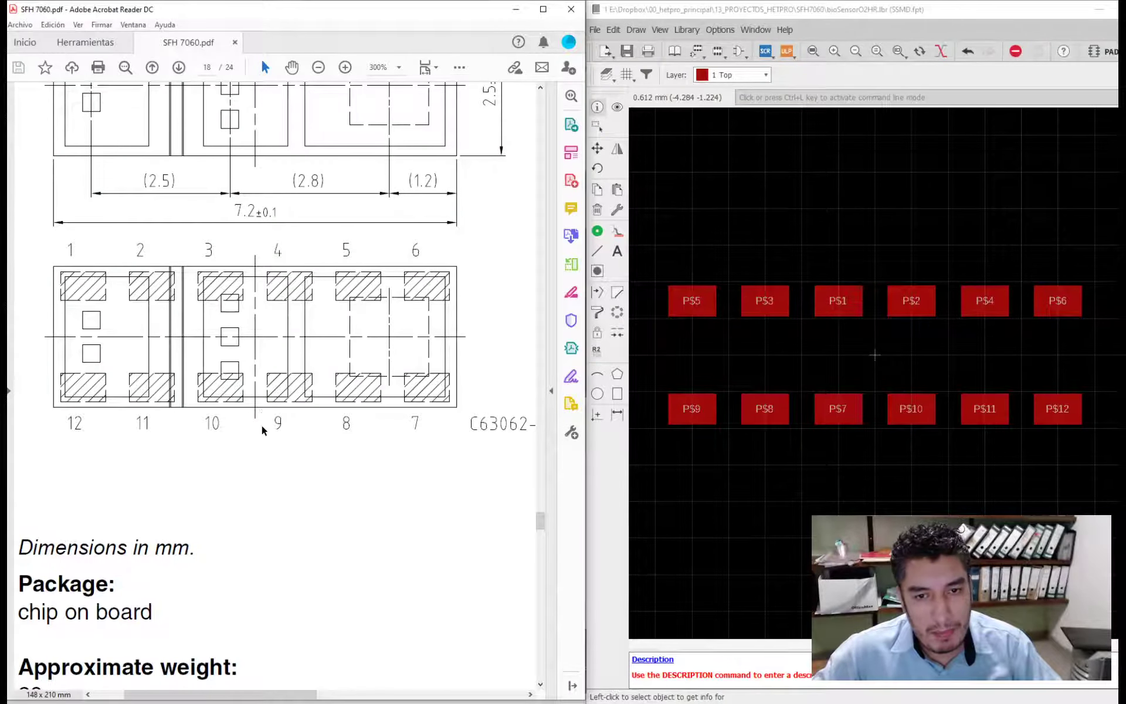
ctrl+scroll(263, 428, down, 2)
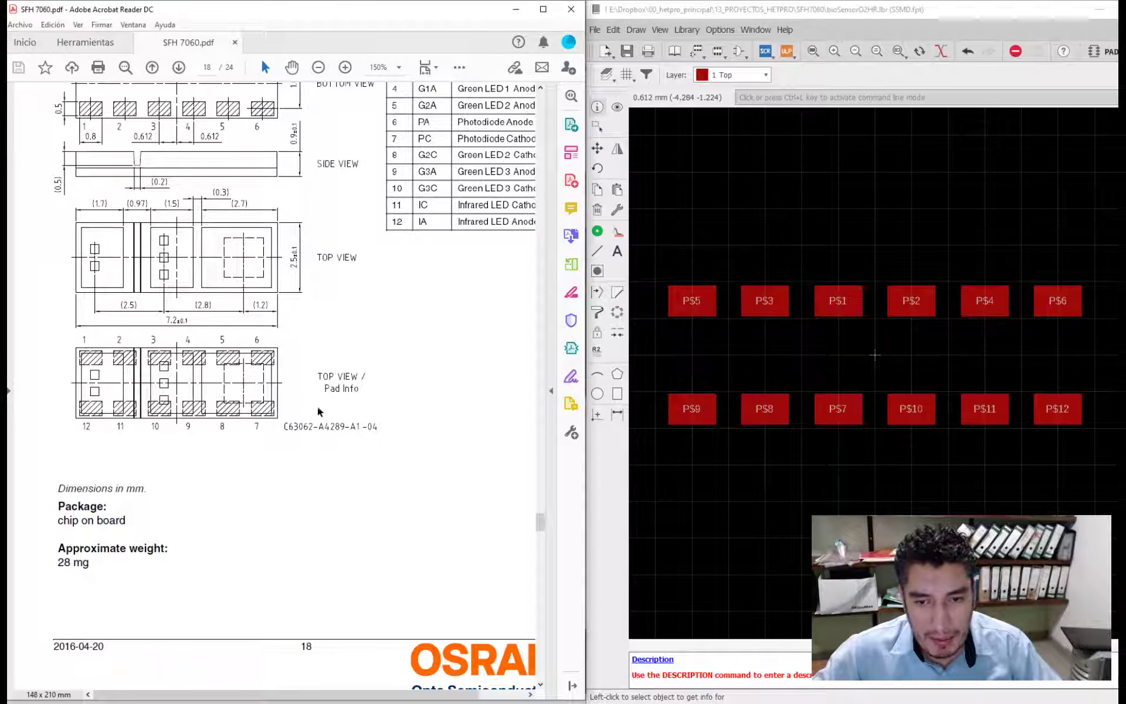
scroll(314, 379, up, 1)
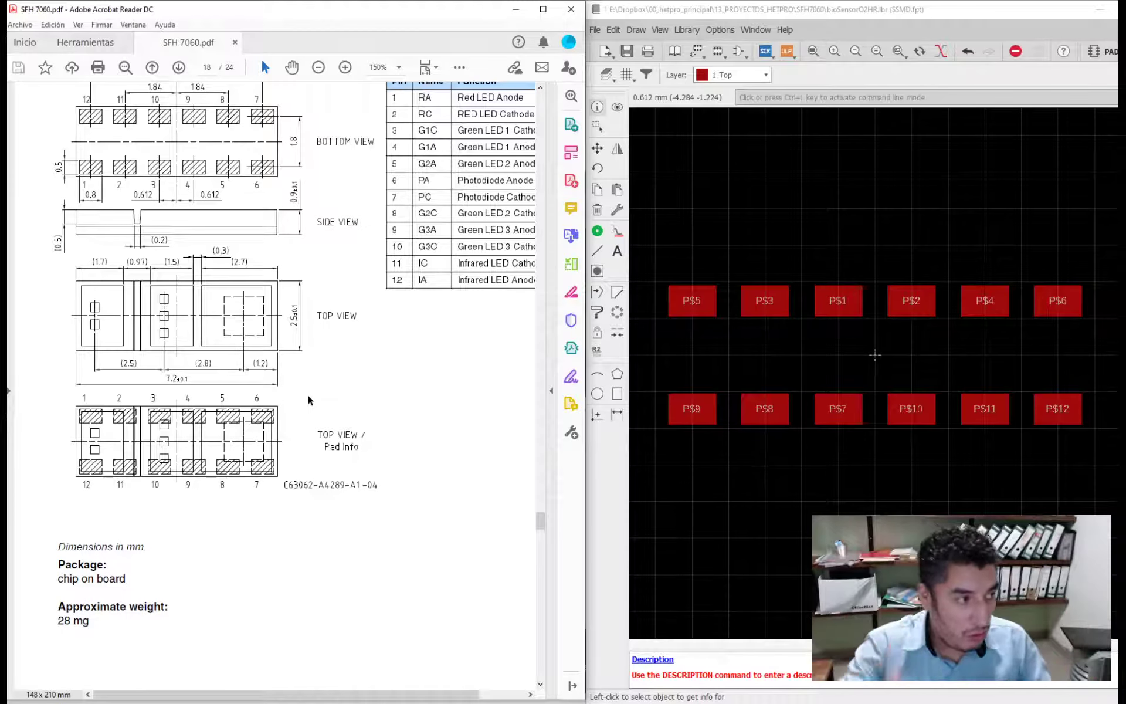
scroll(309, 396, up, 1)
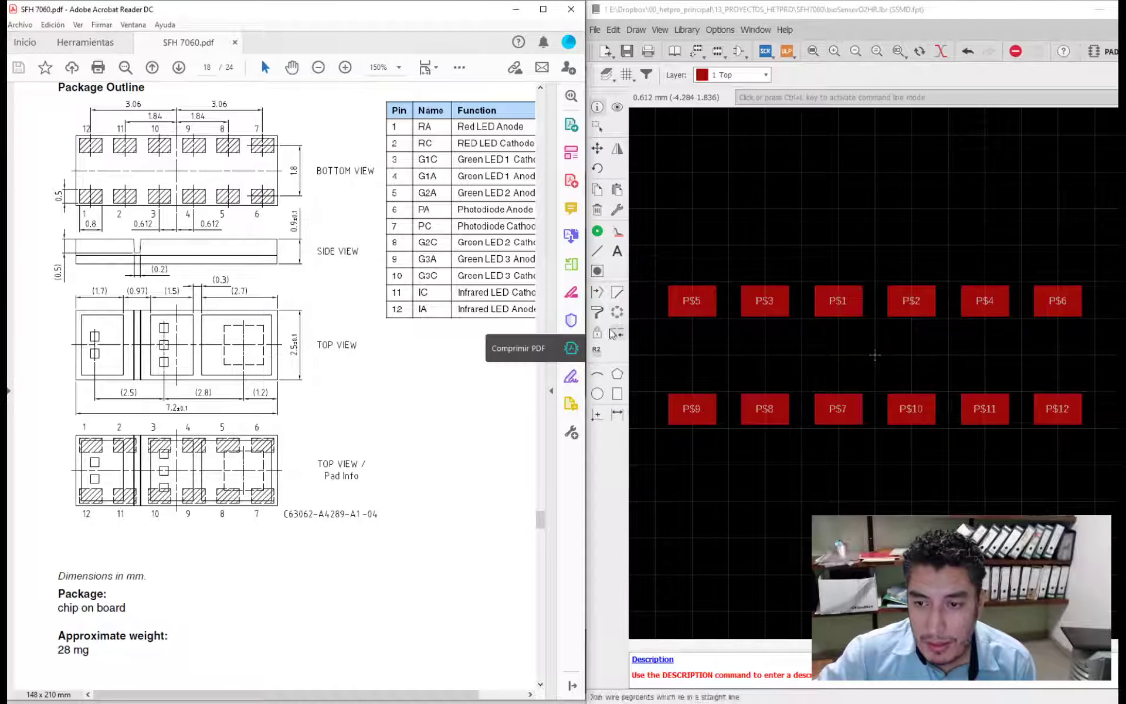
- Rename upper-row pads P$5, P$3 and P$1 as 1, 2 and 3, respectively
click(596, 348)
click(674, 302)
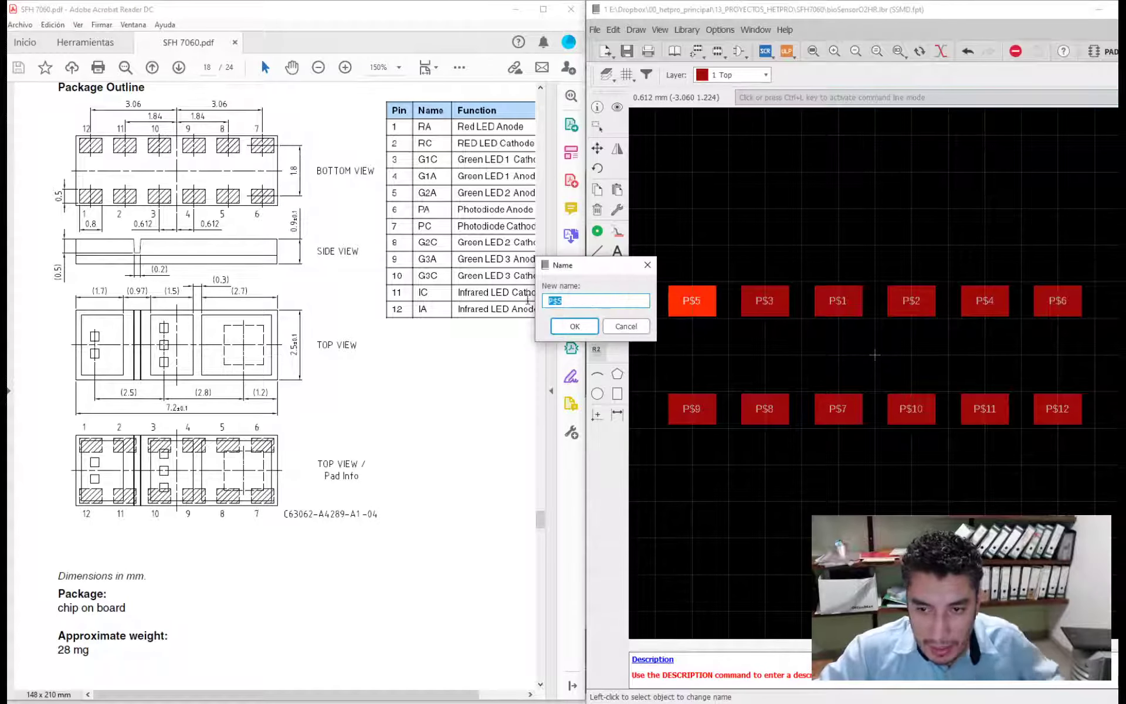
text(1)
click(572, 326)
click(755, 311)
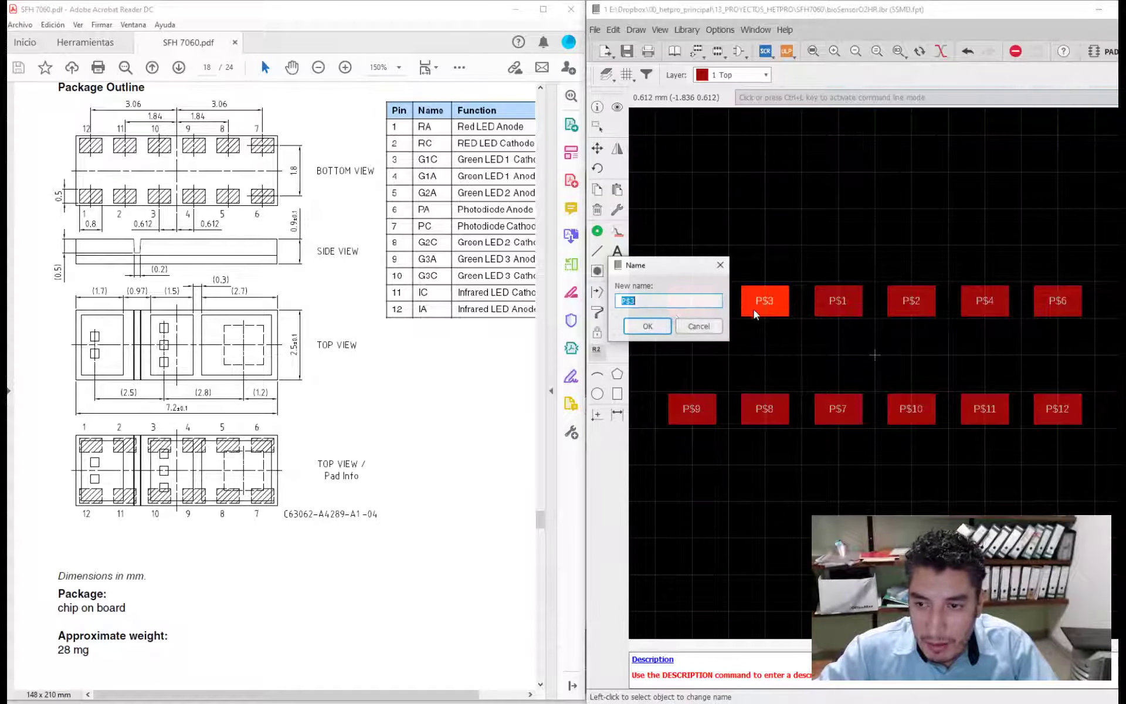
text(2)
key(Return)
click(829, 305)
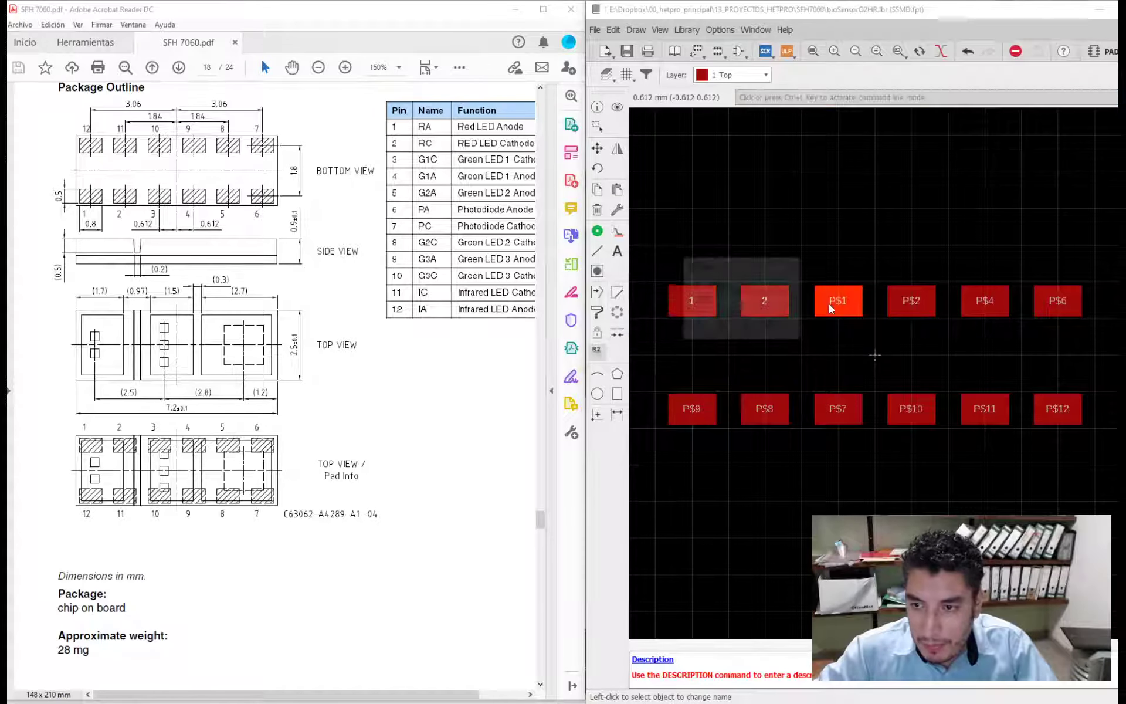
text(3)
key(Return)
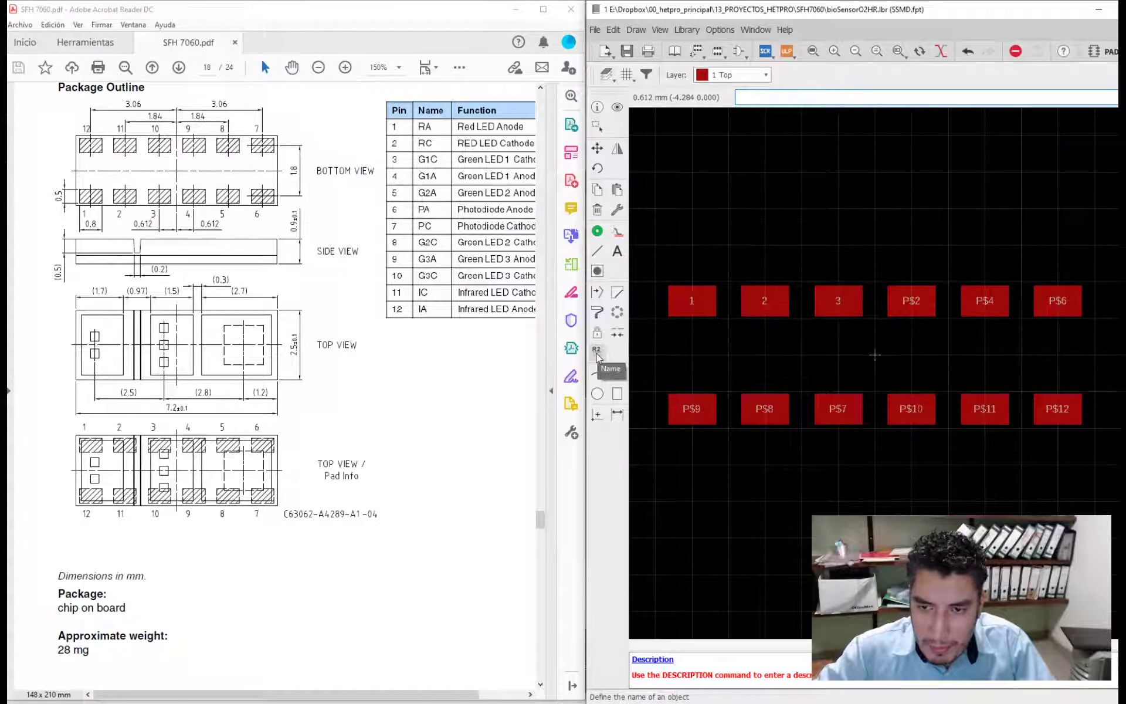
- Rename upper-row pads P$2, P$4 and P$6 as 4, 5 and 6, respectively
click(918, 304)
text(4)
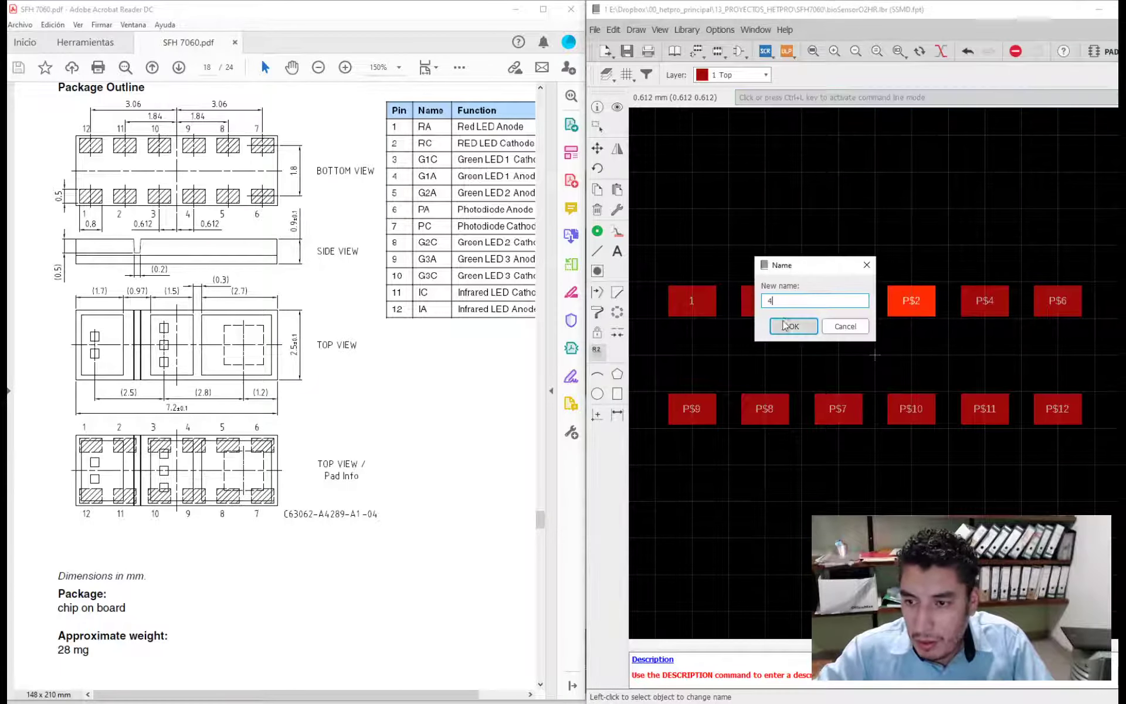
click(789, 326)
click(988, 302)
text(5)
click(868, 327)
click(1062, 302)
text(6)
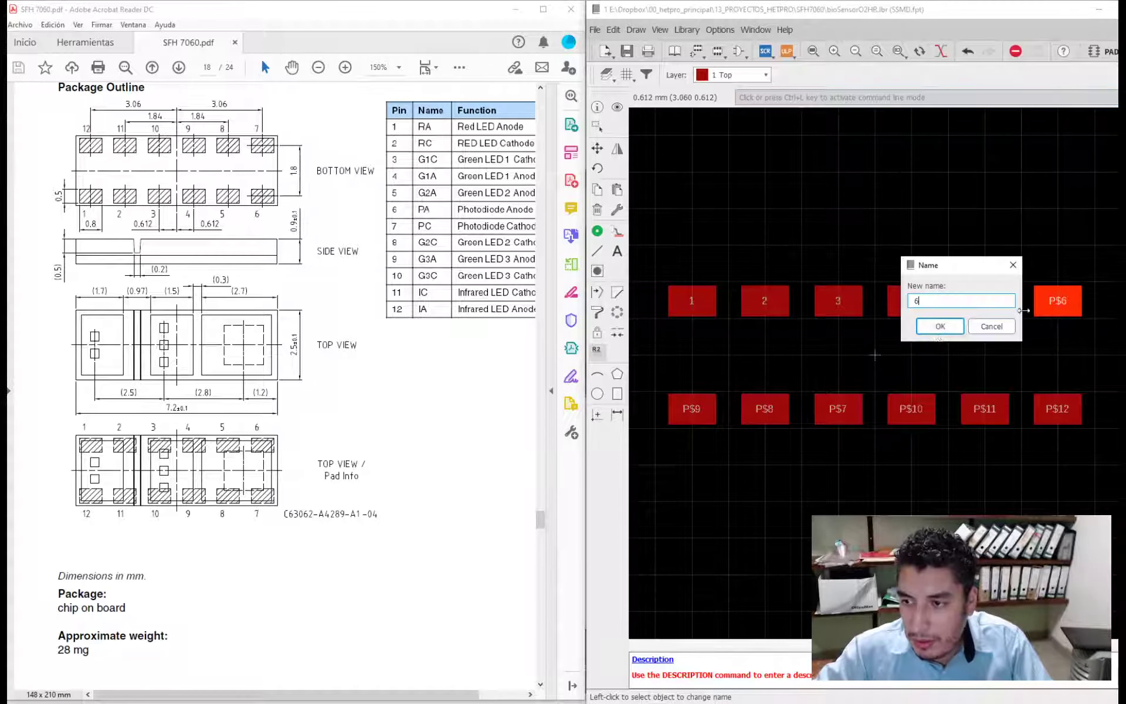
click(940, 326)
- Rename lower-row pads P$9, P$8 and P$7 as 7, 8 and 9, respectively
click(691, 409)
text(7)
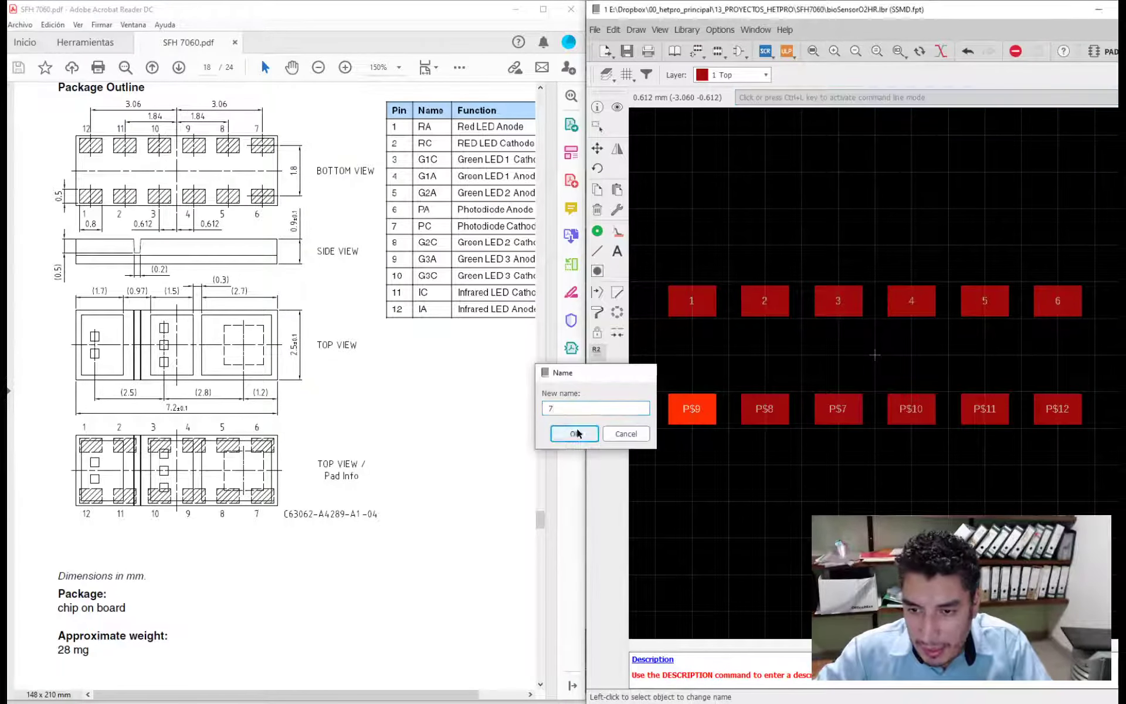
click(578, 434)
click(775, 413)
text(8)
click(648, 434)
click(817, 415)
text(9)
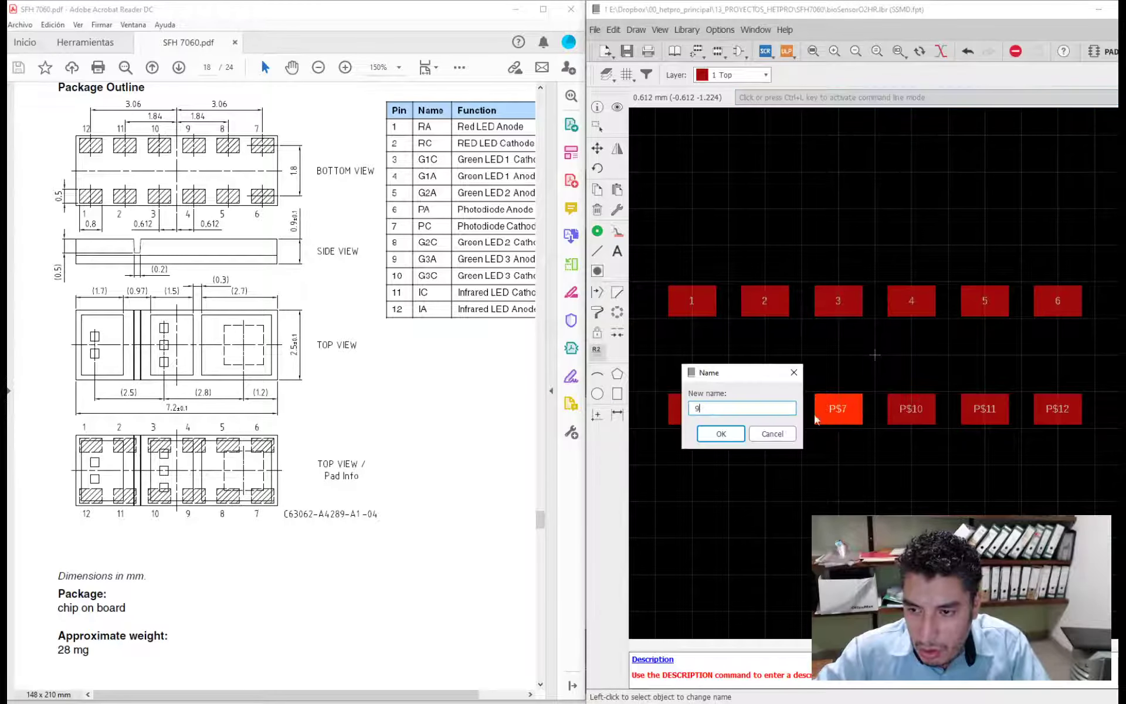
click(721, 434)
click(908, 414)
text(10)
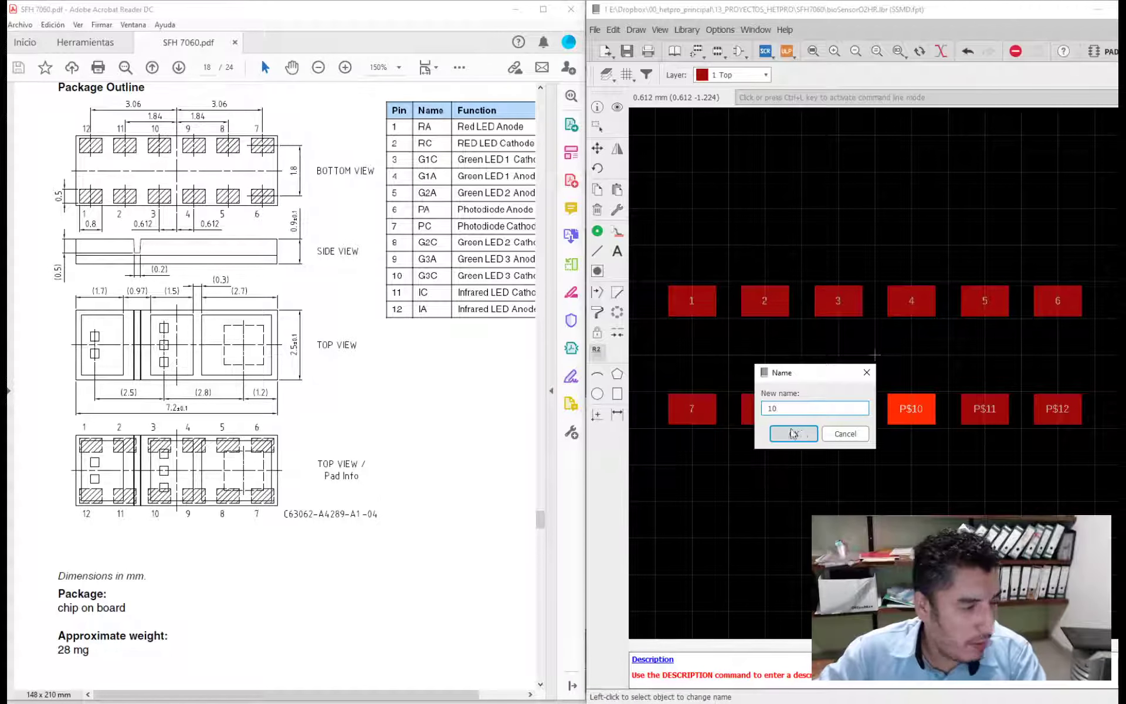
click(845, 433)
click(1067, 411)
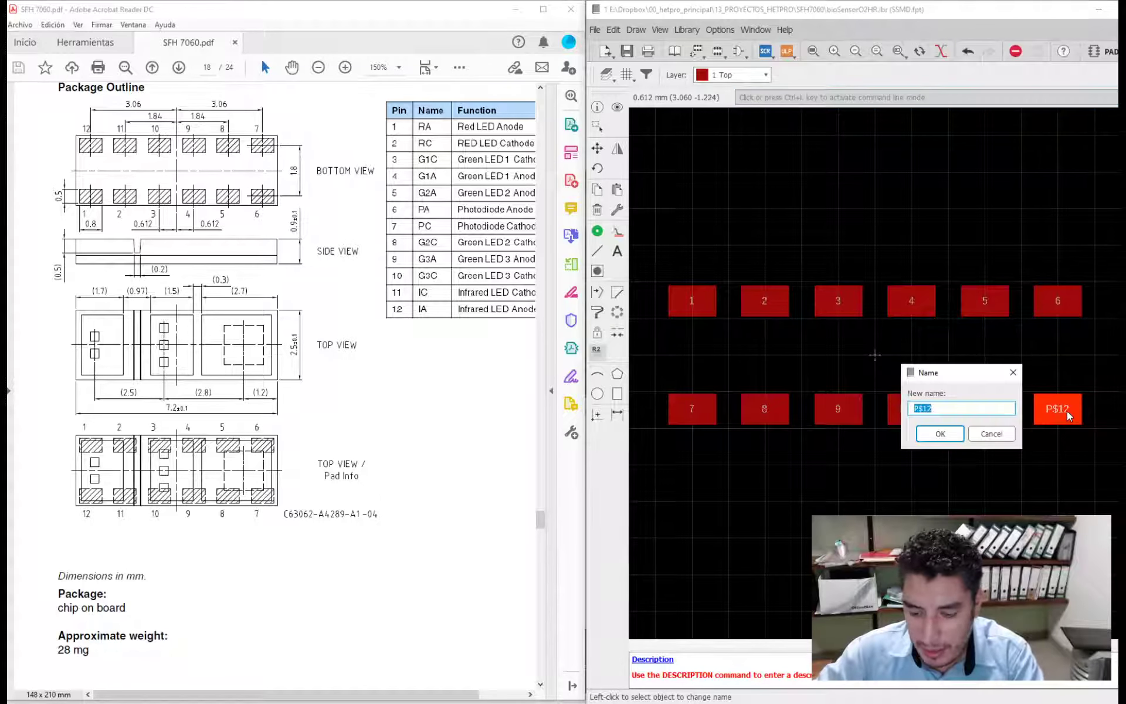
click(994, 433)
- Rename lower-row pads 7, 8 and 9 as 71, 81 and 91 to free their numbers
click(694, 418)
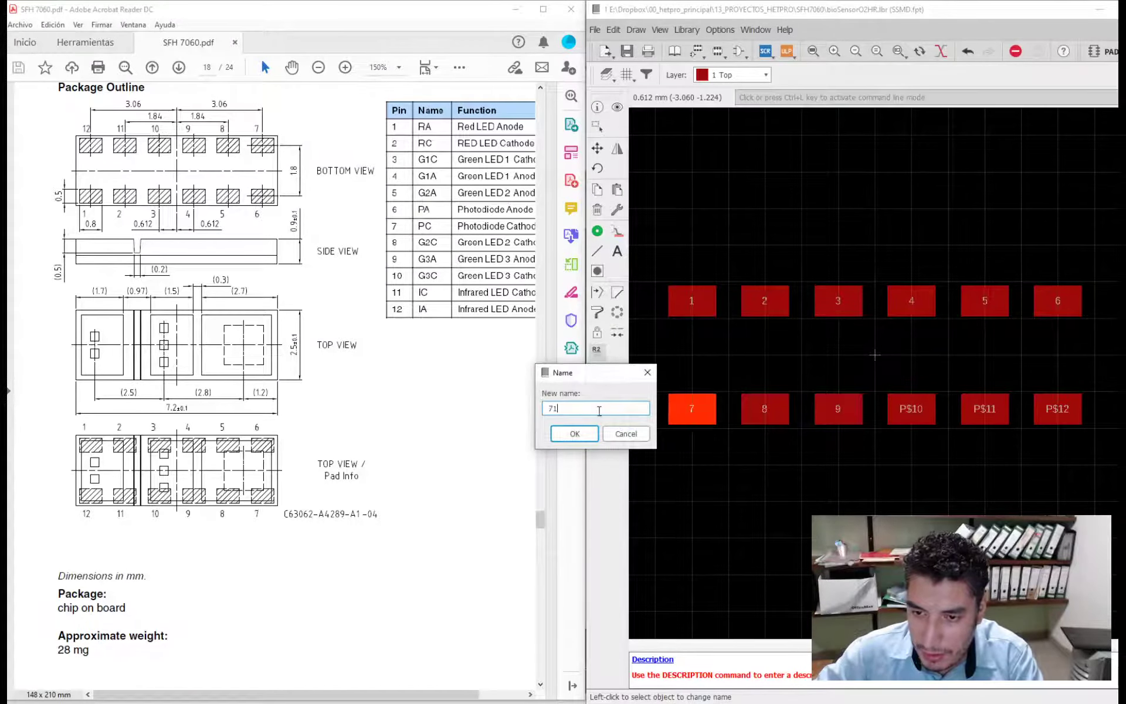
key(Return)
click(764, 418)
text(1)
key(Return)
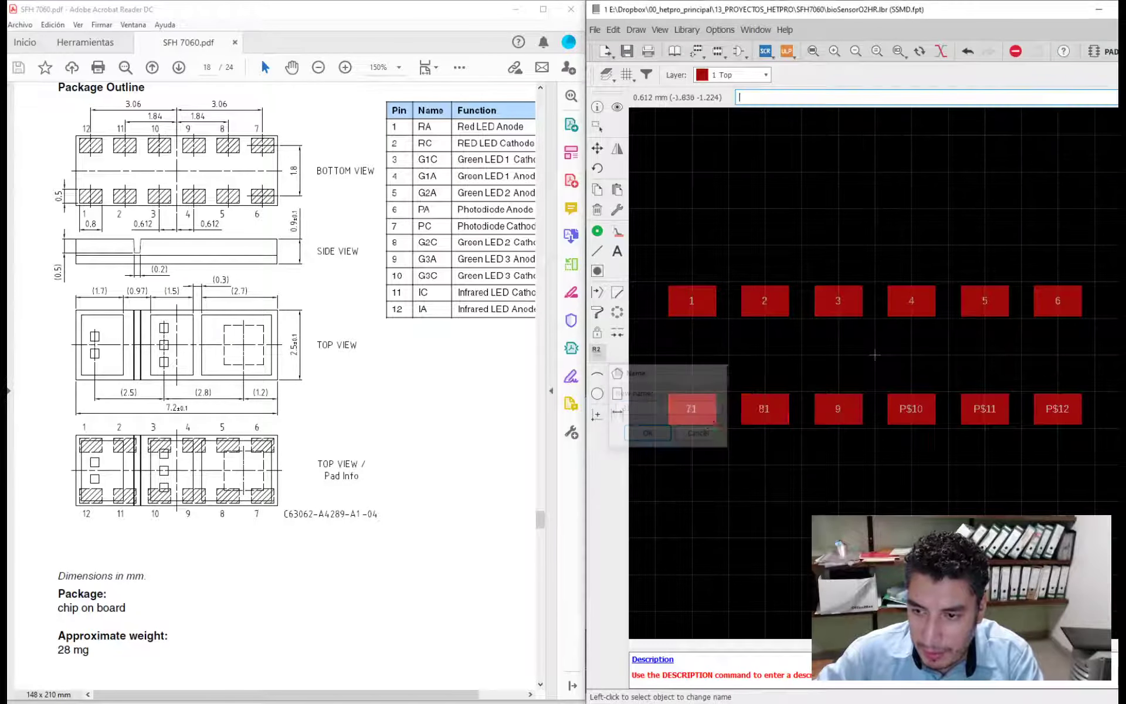
click(839, 412)
text(1)
key(Return)
- Rename lower-row pads P$12, P$11 and P$10 as 7, 8 and 9, respectively
click(1058, 410)
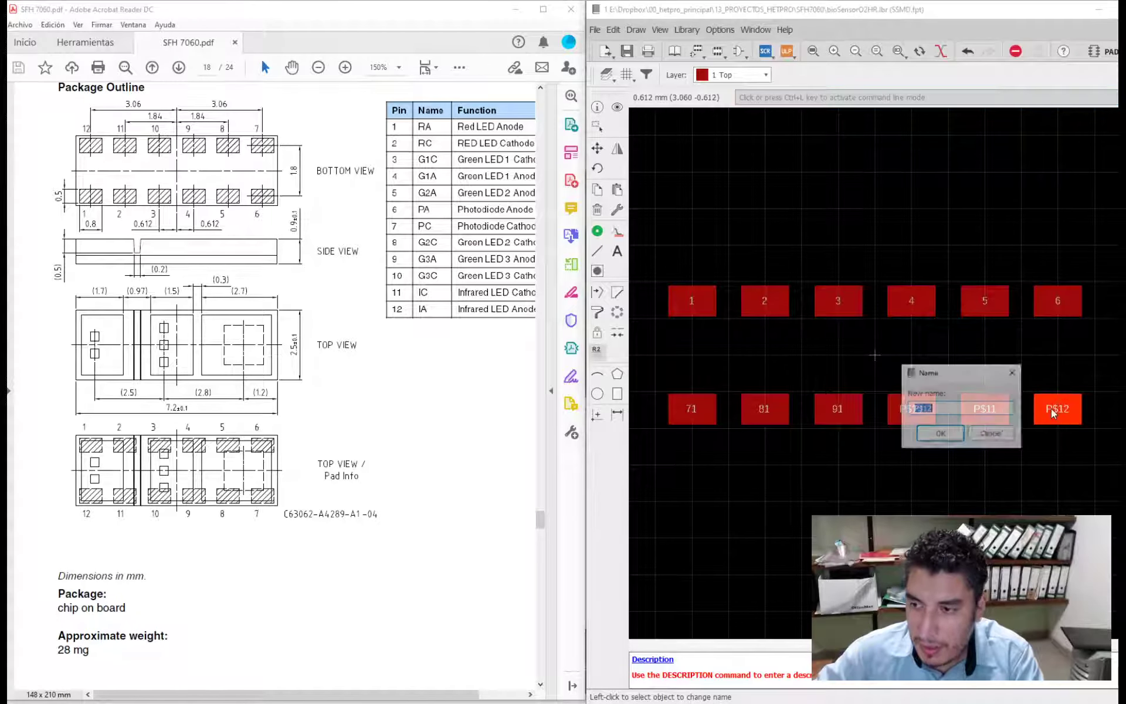
text(7)
click(949, 431)
click(979, 411)
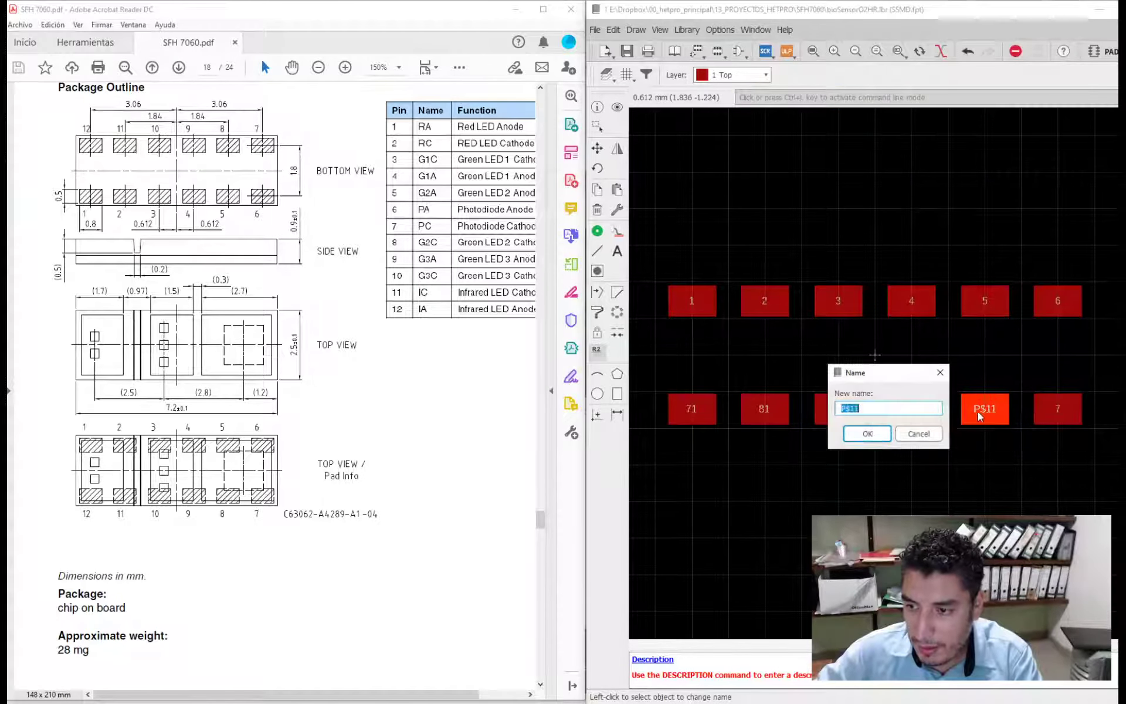
text(8)
click(867, 433)
click(918, 418)
text(9)
click(793, 434)
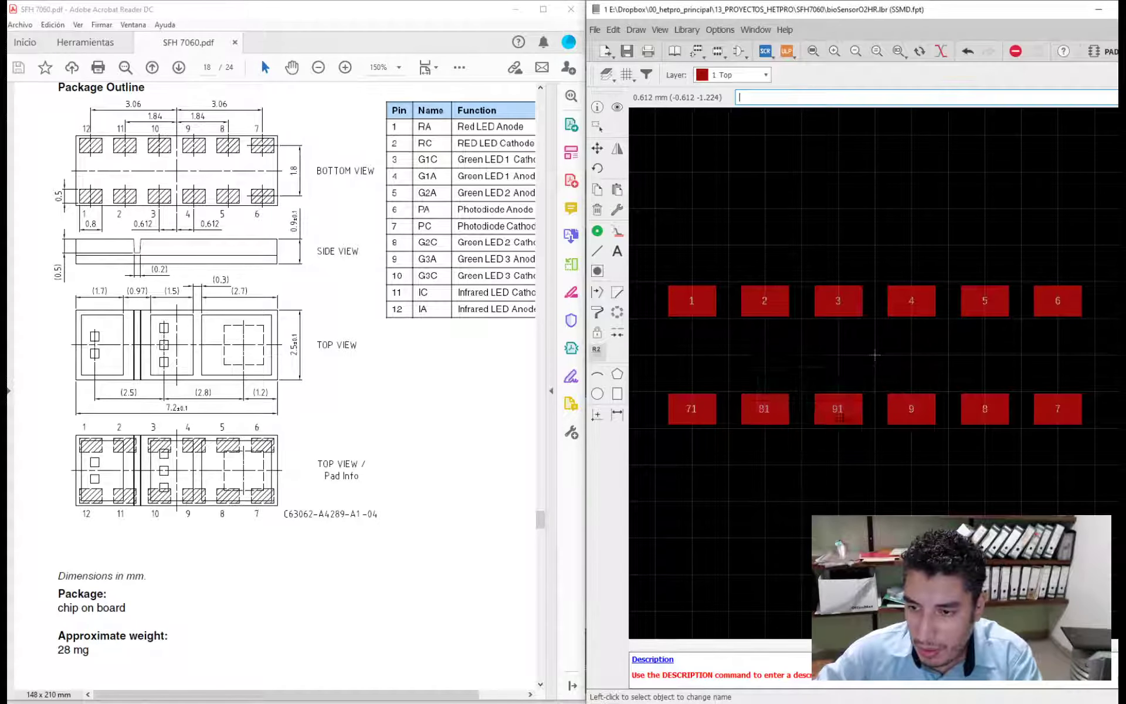
- Rename lower-row pads 91, 81 and 71 as 10, 11 and 12, respectively
click(838, 409)
text(10)
click(716, 432)
click(764, 410)
text(11)
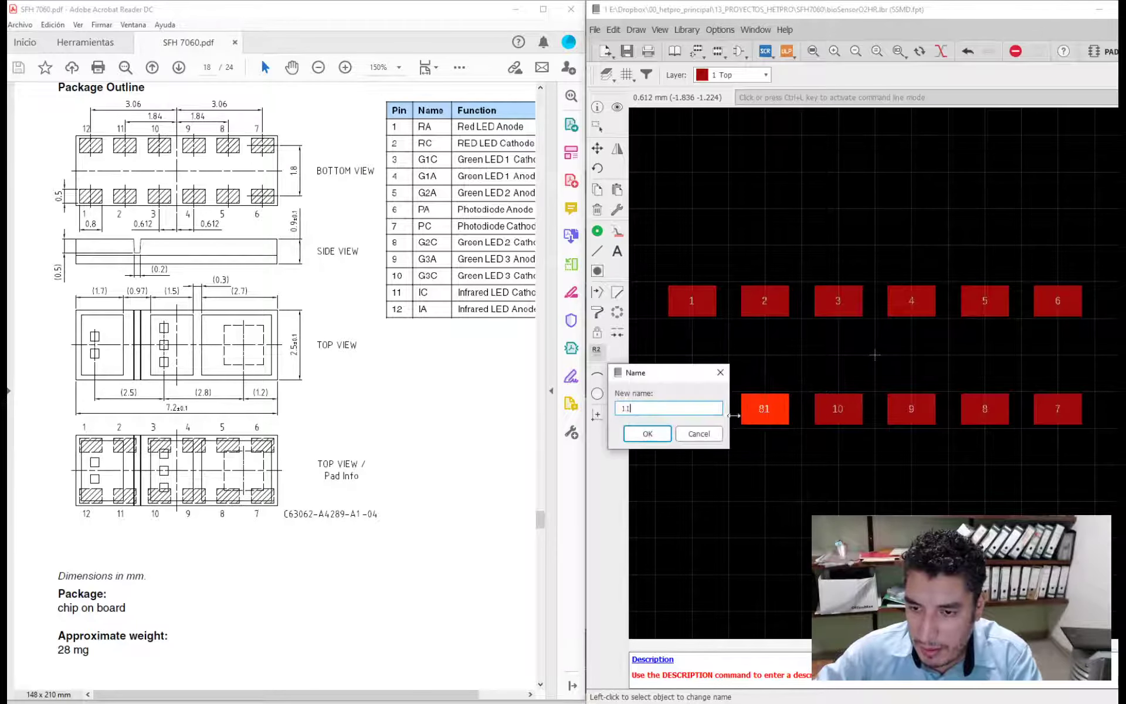
click(649, 433)
click(690, 410)
text(12)
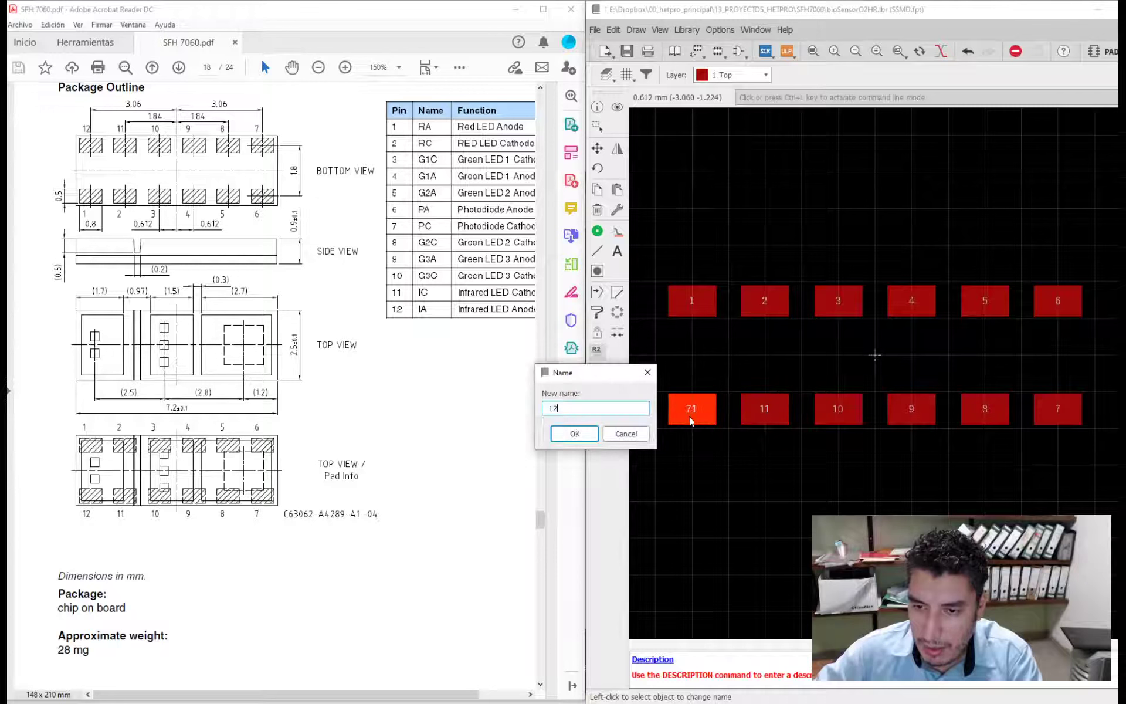
click(576, 434)
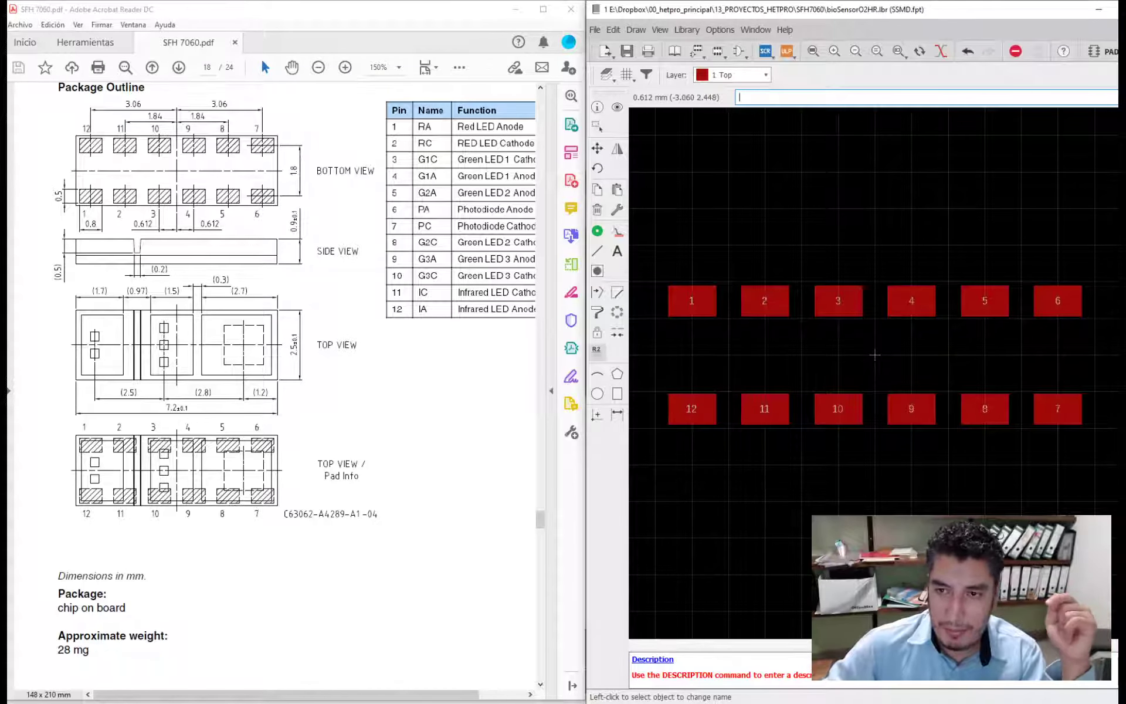
- Divide the 2.5 mm package height by 2 in Calculator and set the grid size to 1.25 mm
click(626, 79)
key(alt+Tab)
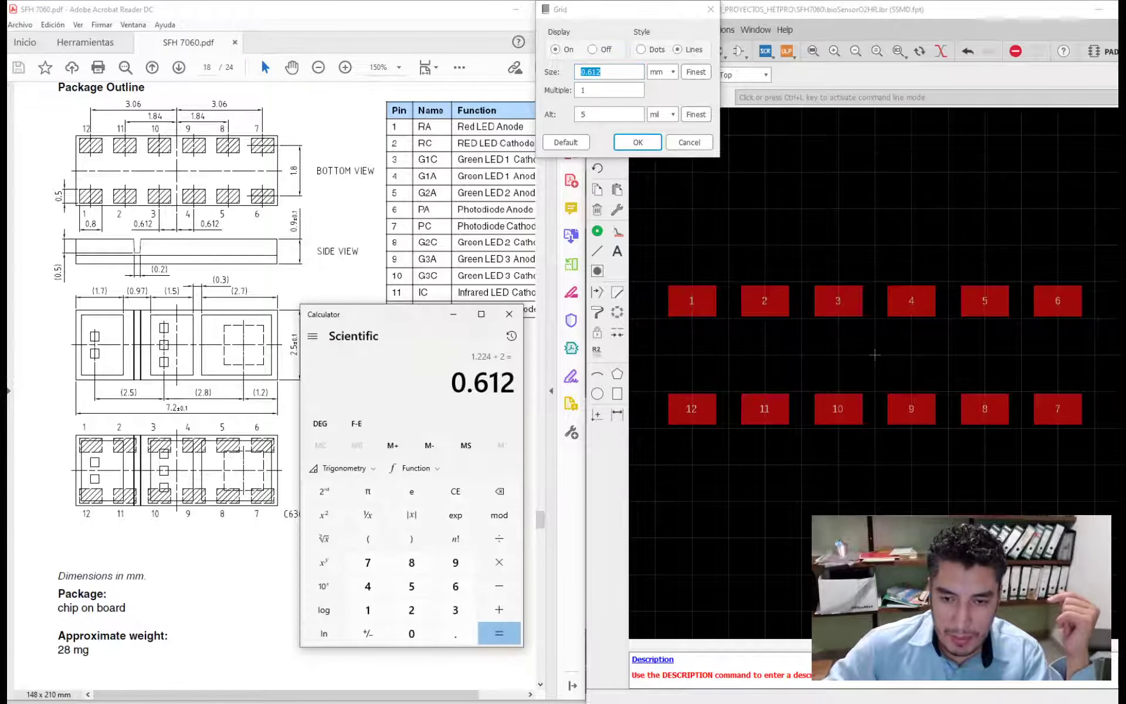
text(2.58)
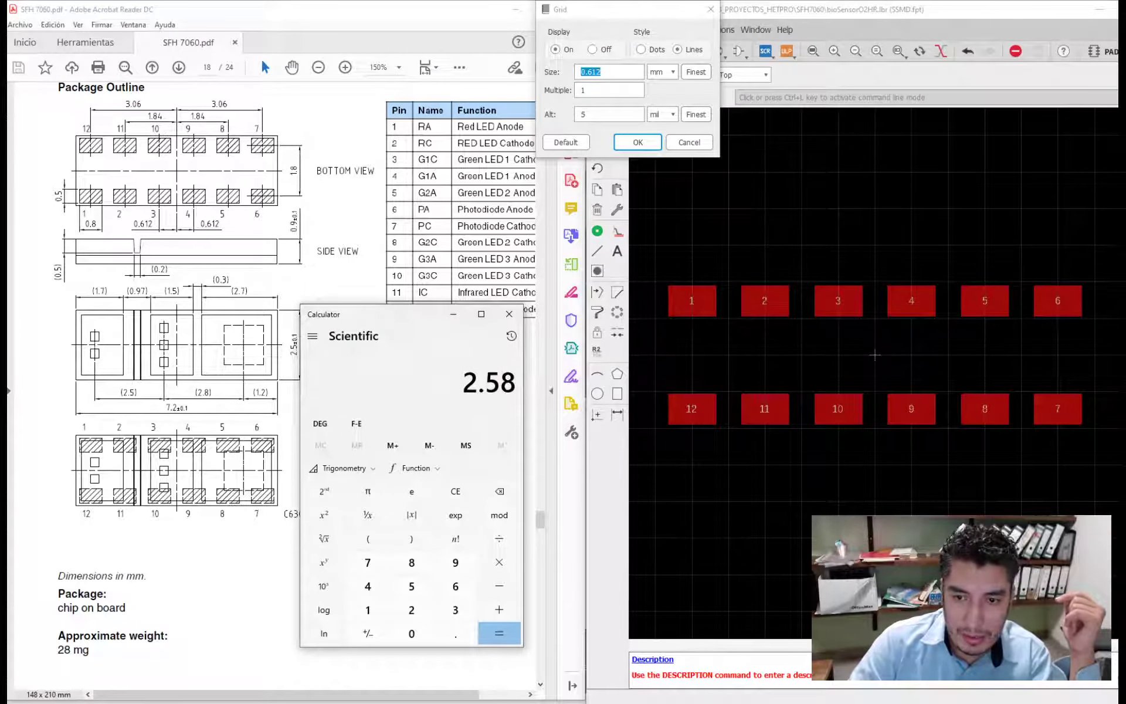
key(BackSpace)
text(/)
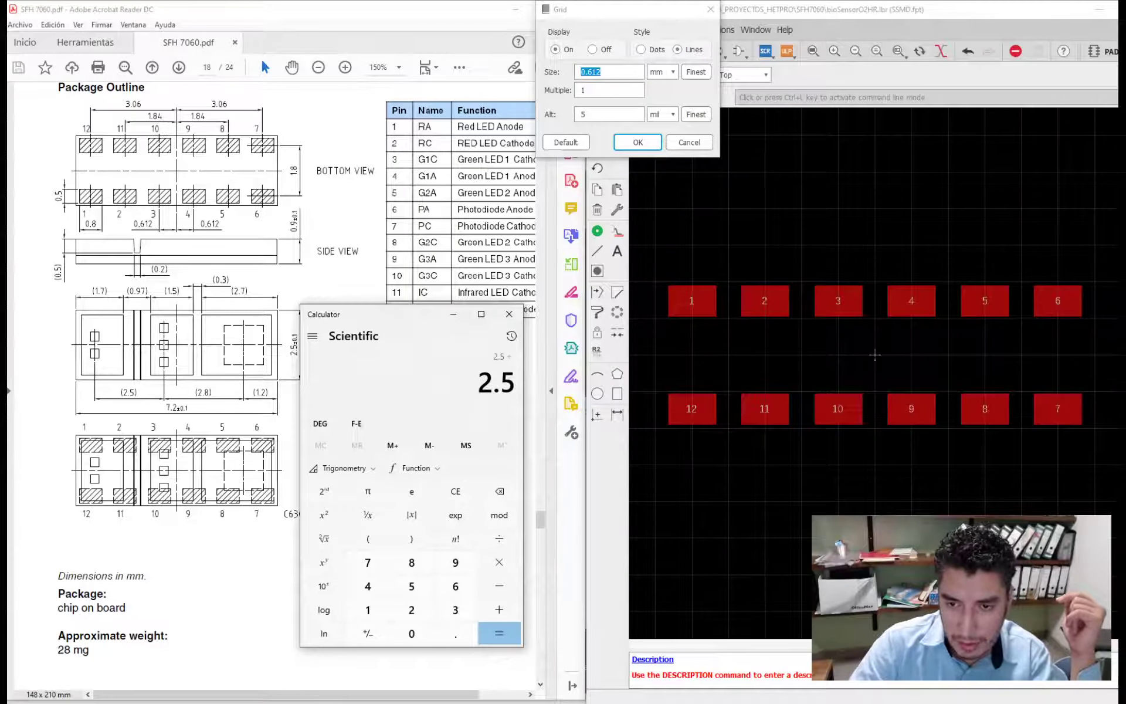
text(2)
key(Return)
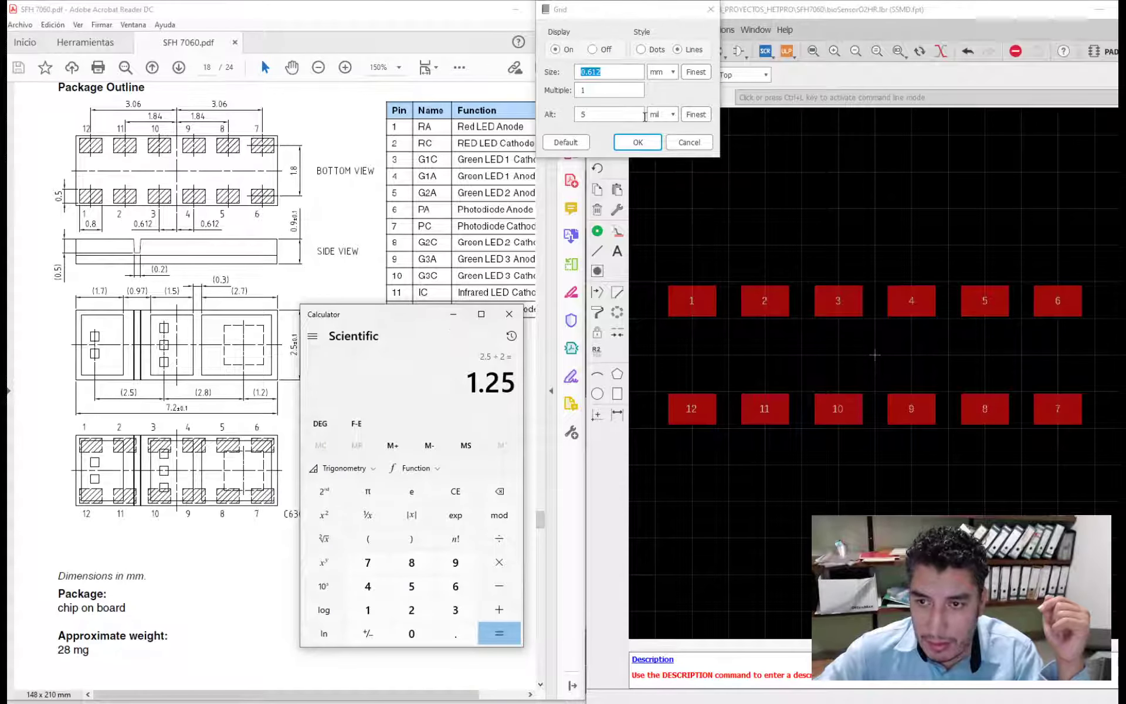
click(545, 73)
text(1.)
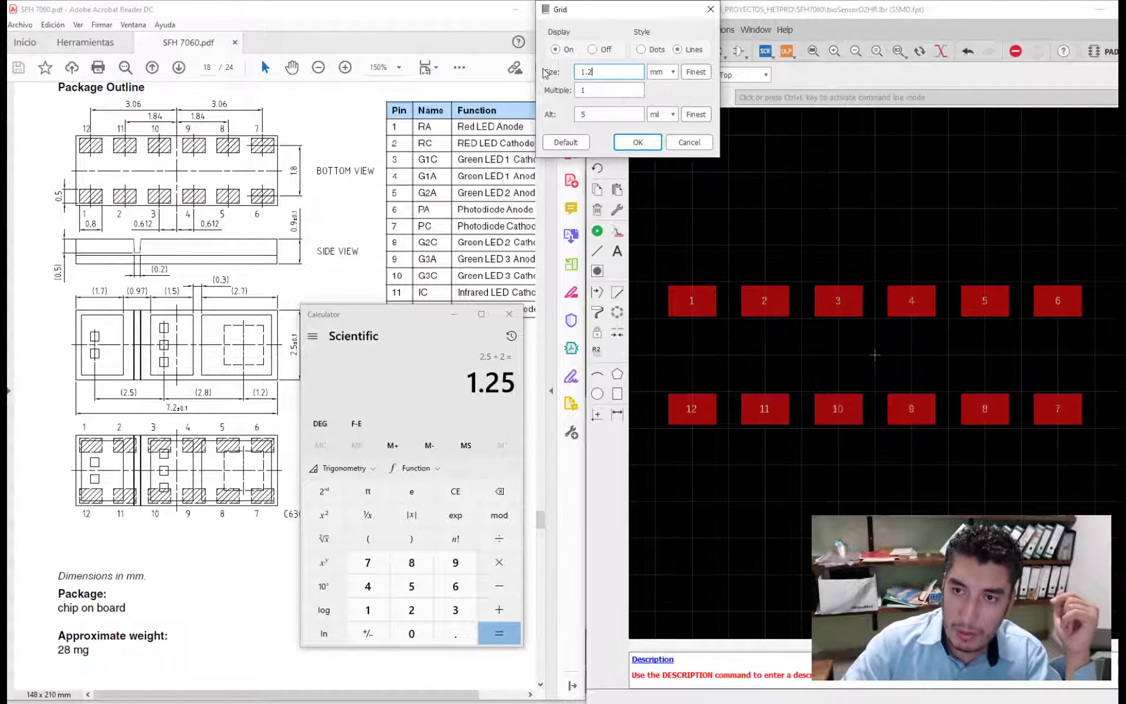
text(25)
key(Return)
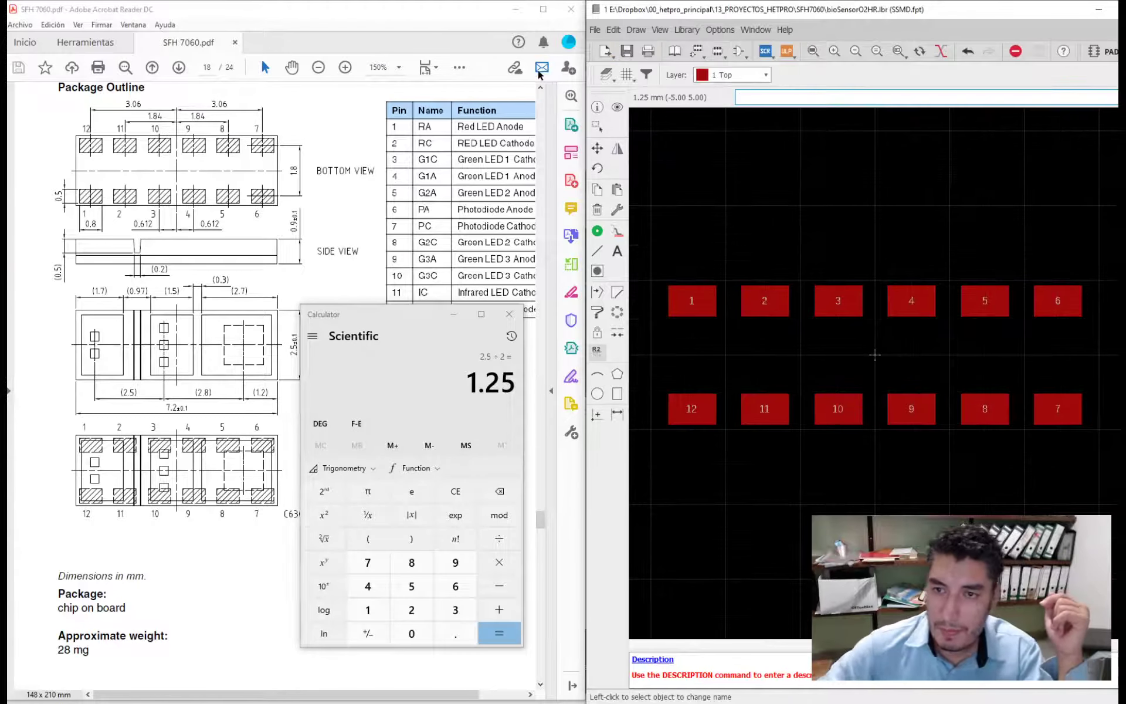
click(598, 251)
click(651, 280)
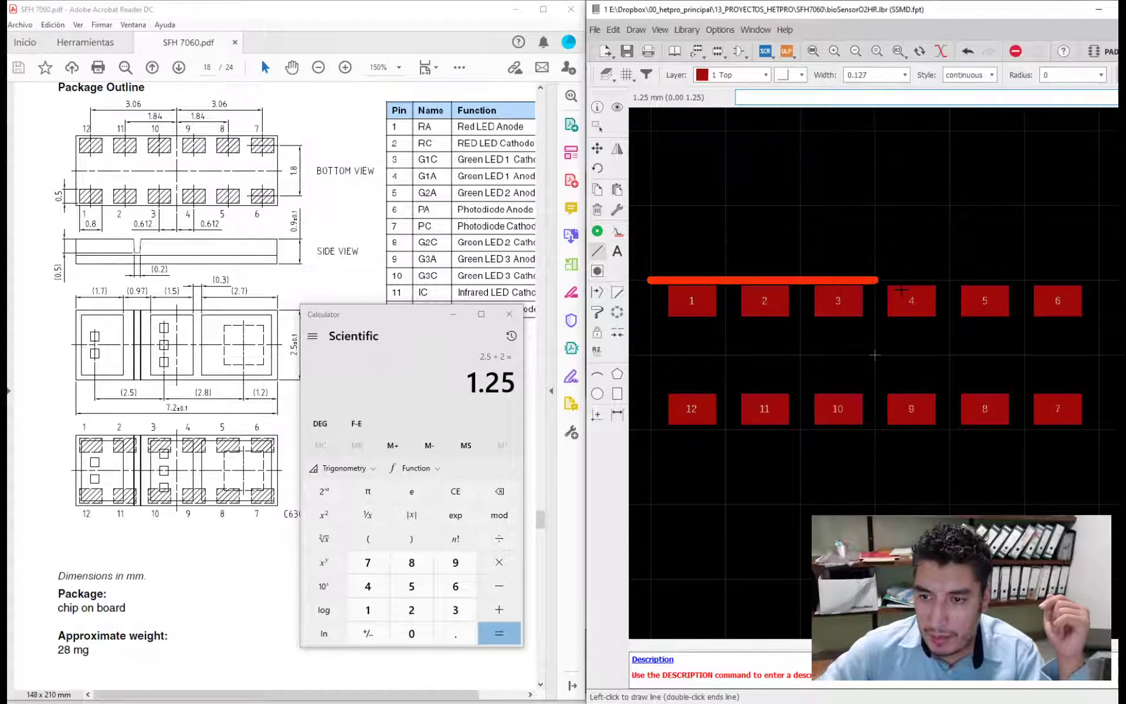
key(Escape)
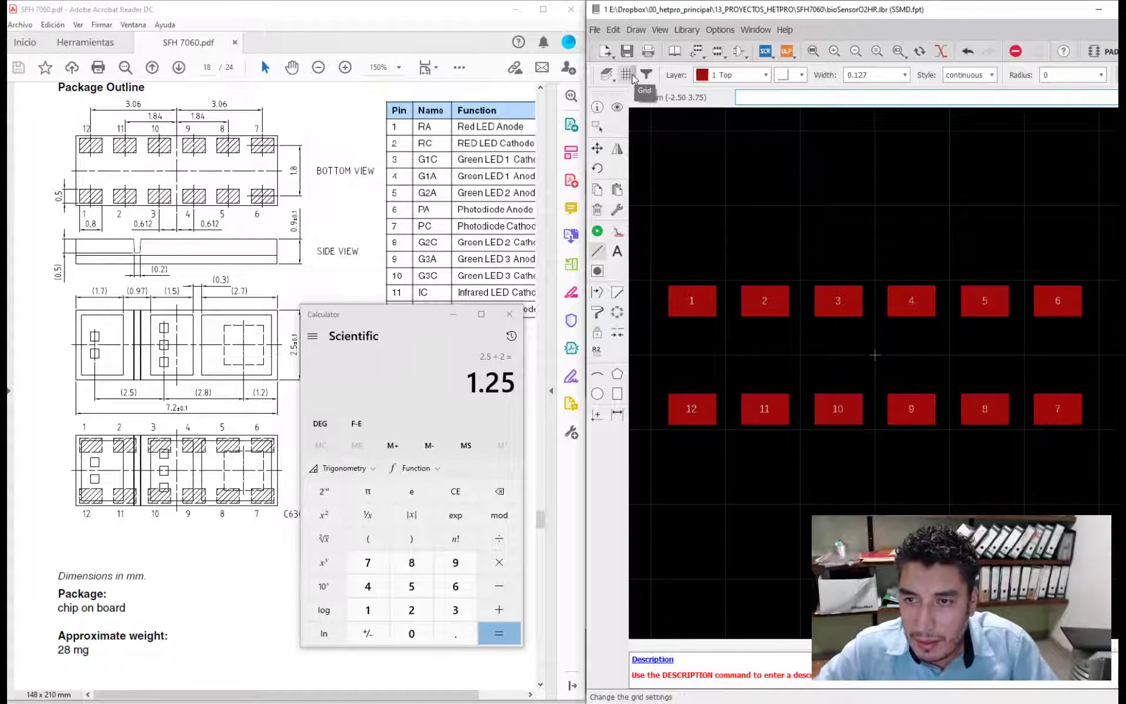
- Set the drawing layer for the package outline lines to 21 tPlace
click(453, 315)
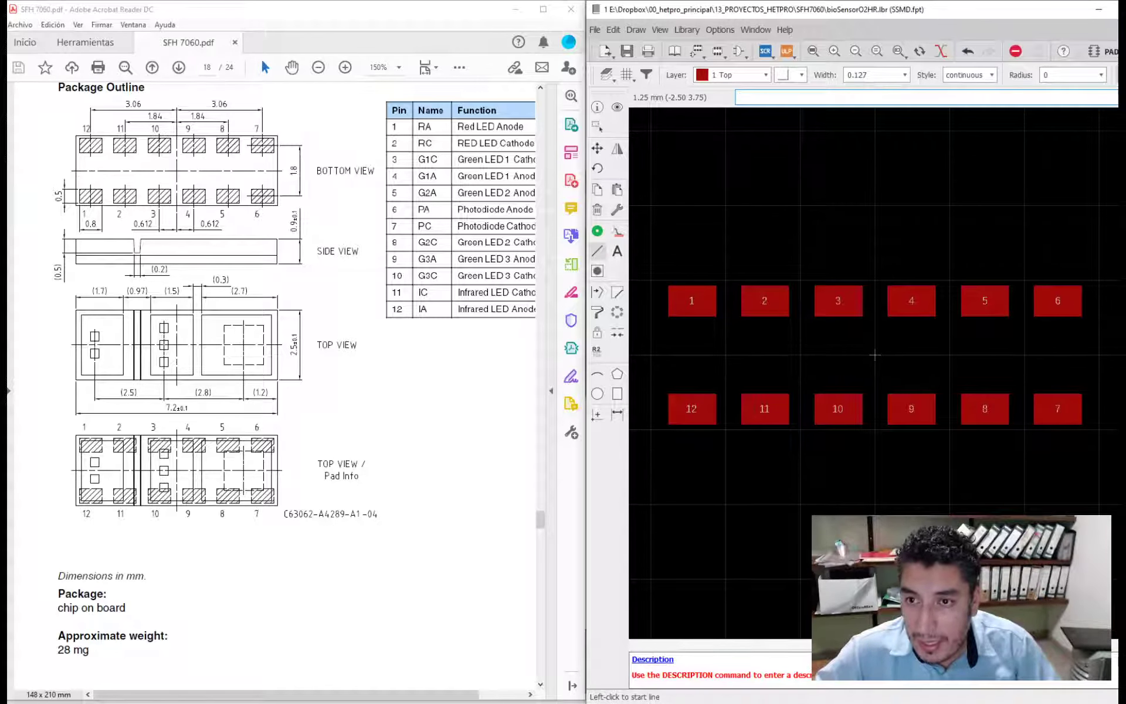
click(766, 75)
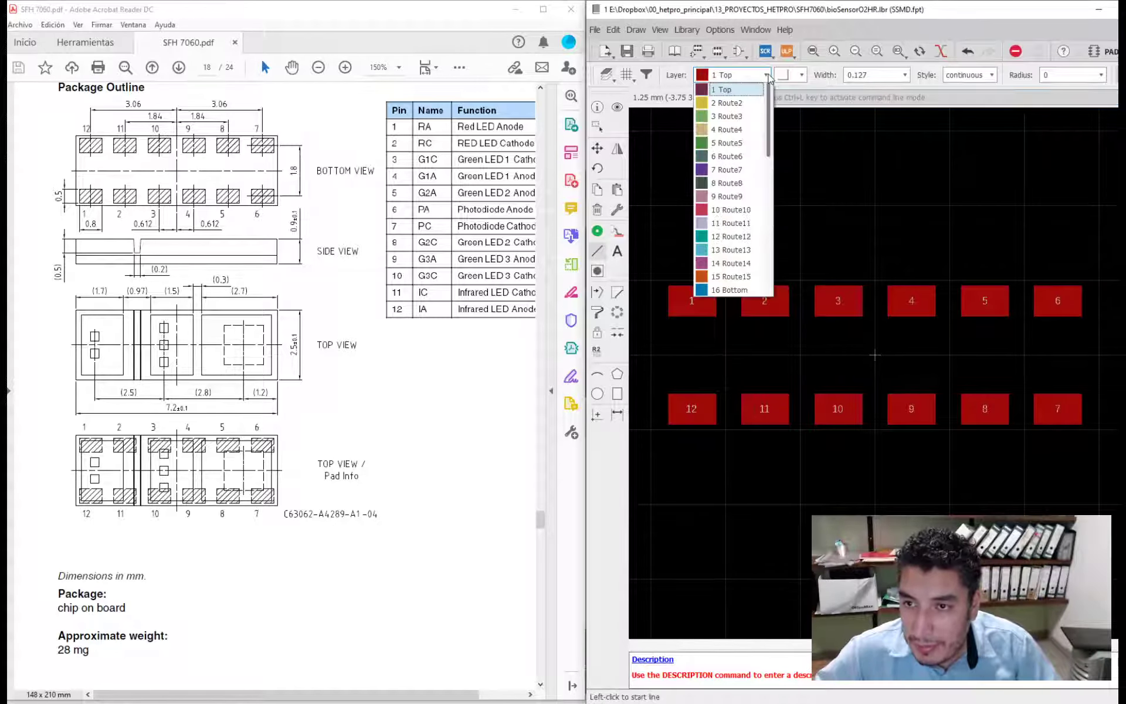
click(767, 75)
click(768, 75)
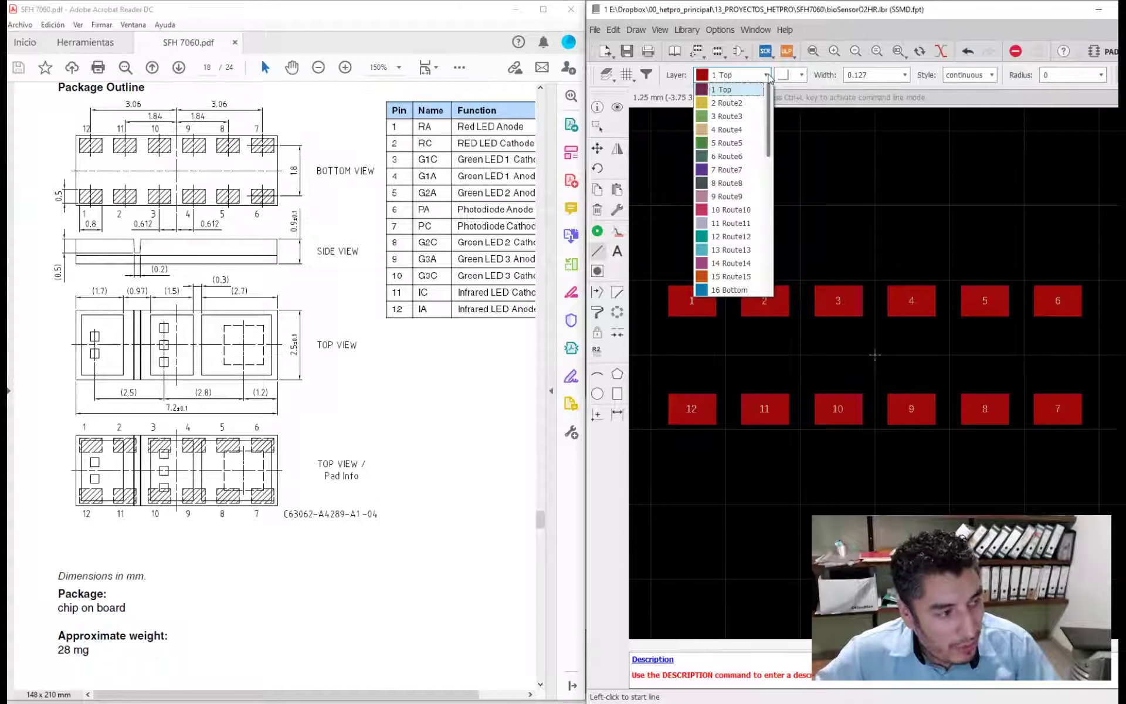
click(768, 76)
click(769, 76)
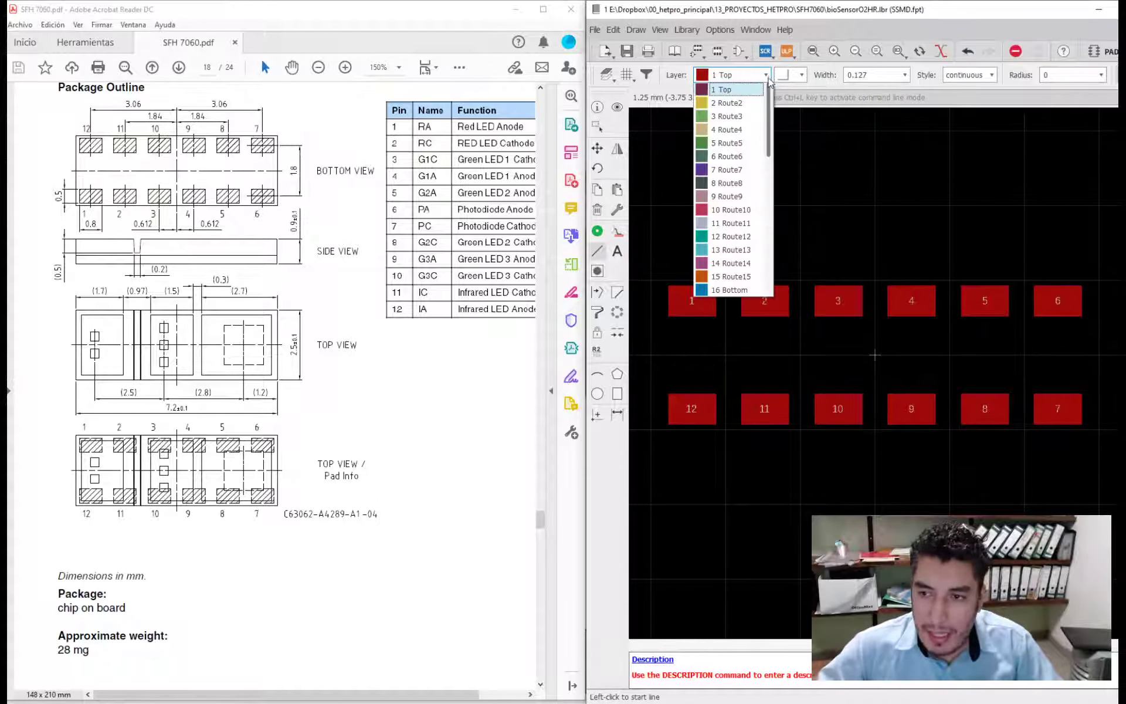
scroll(773, 126, down, 1)
scroll(773, 130, down, 2)
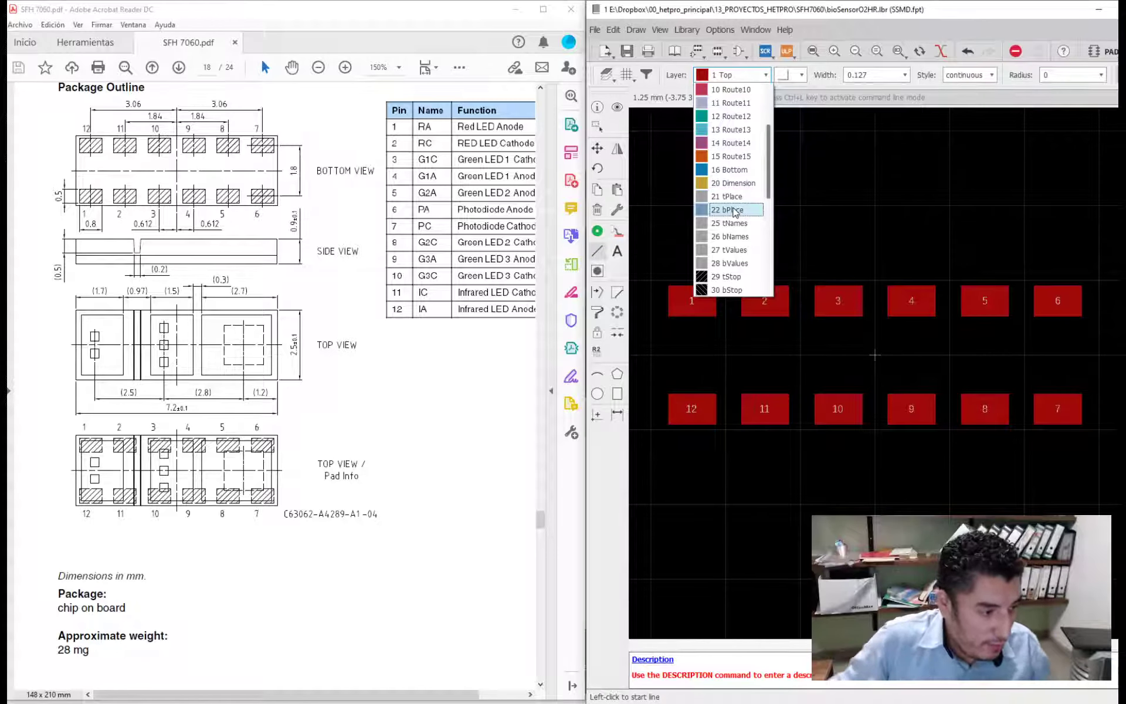
click(731, 197)
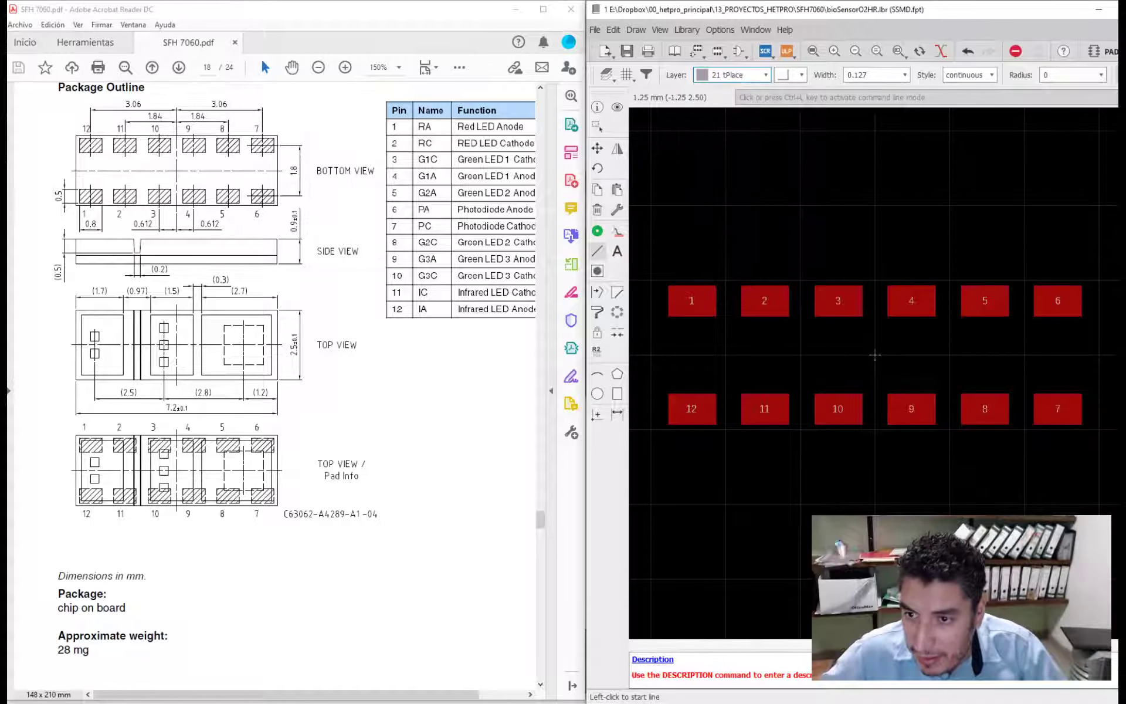
click(650, 280)
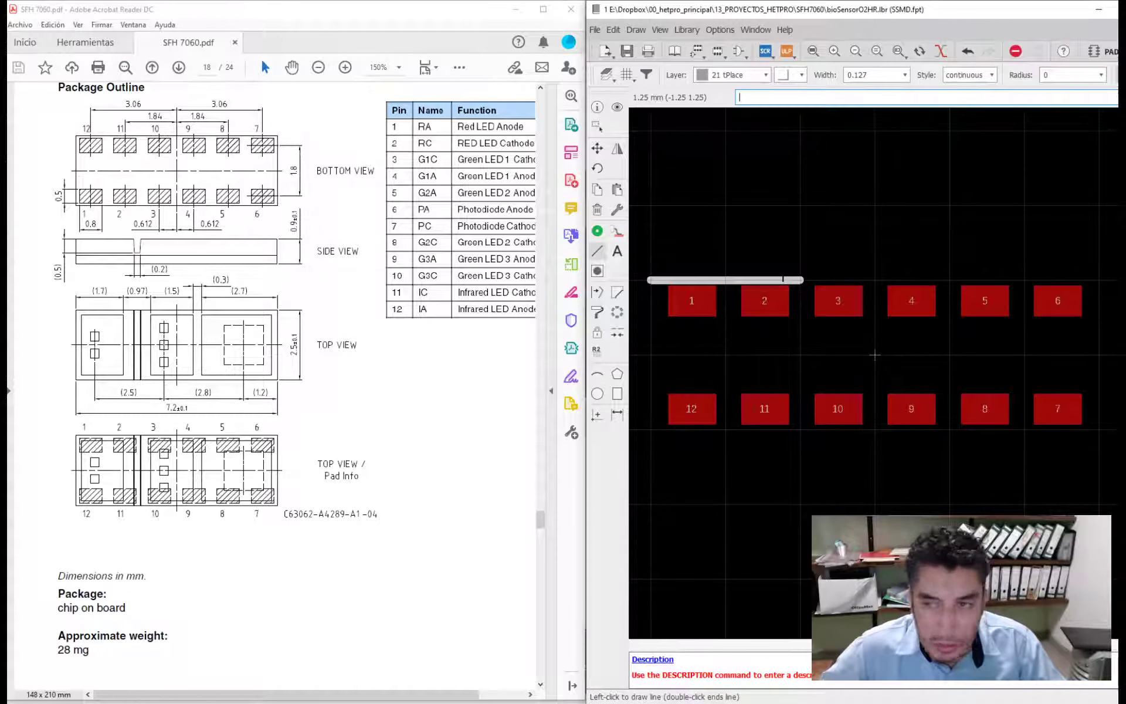
key(Escape)
- Switch the grid size unit to mil
click(627, 75)
click(673, 71)
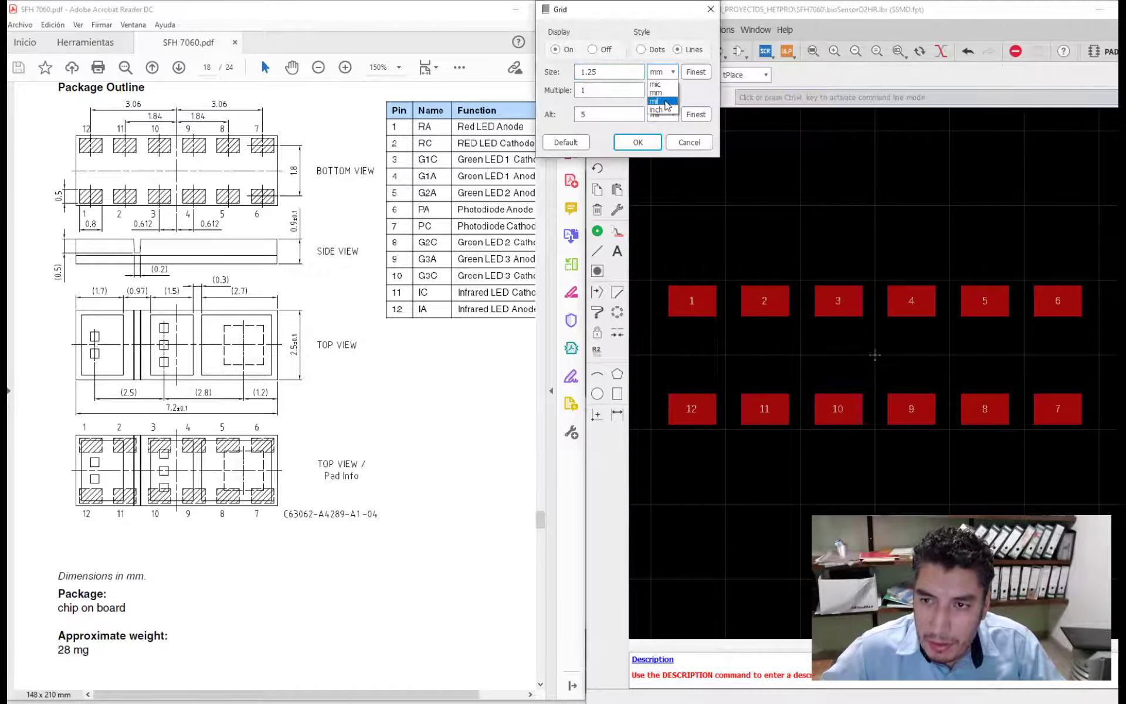
click(657, 102)
click(637, 142)
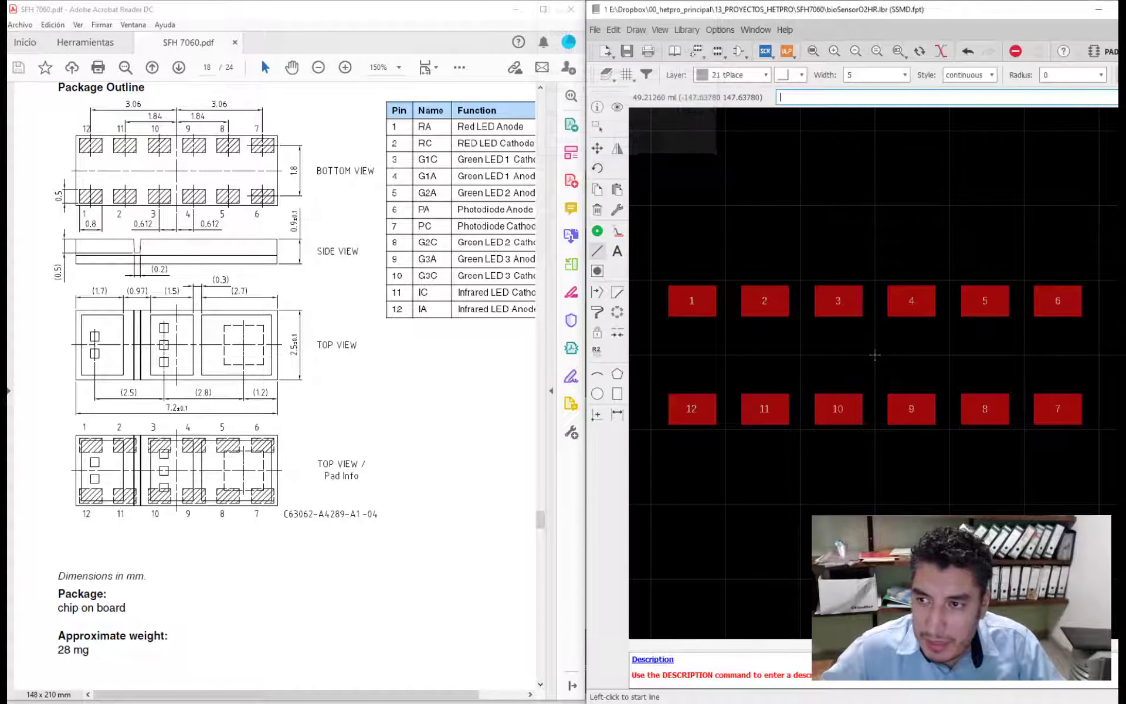
- Draw the upper and lower horizontal outline lines, 8 mil wide and about 7.5 mm long, along the outer edges of the pad rows
click(894, 75)
click(905, 75)
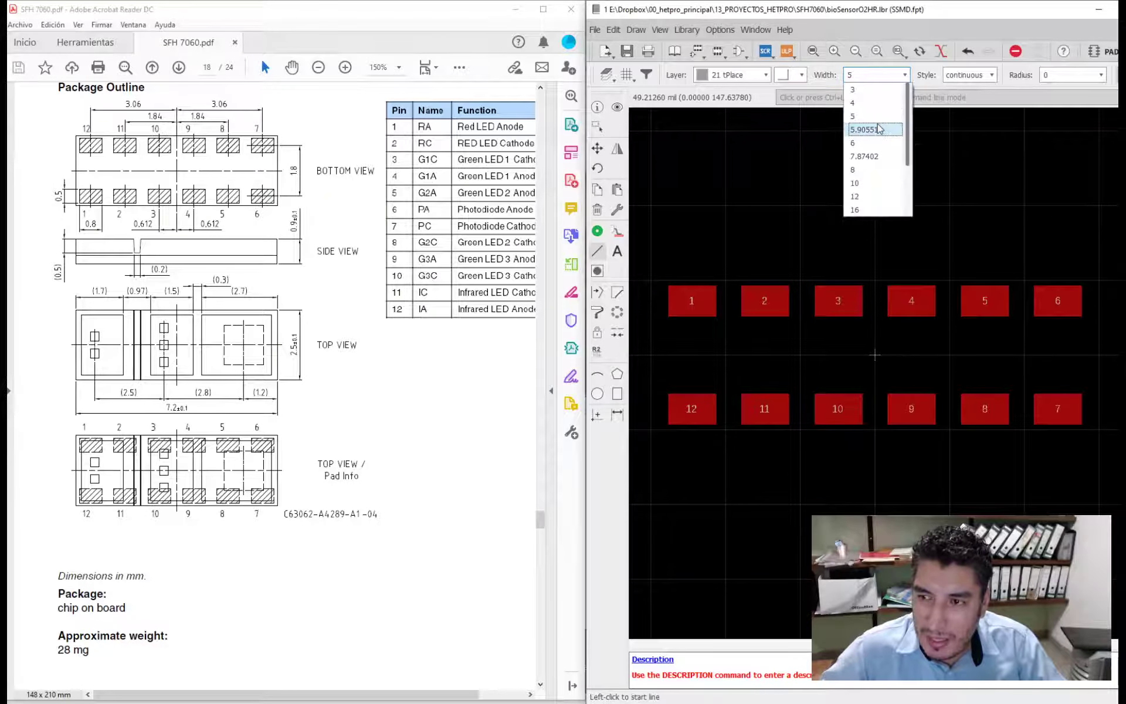
click(860, 170)
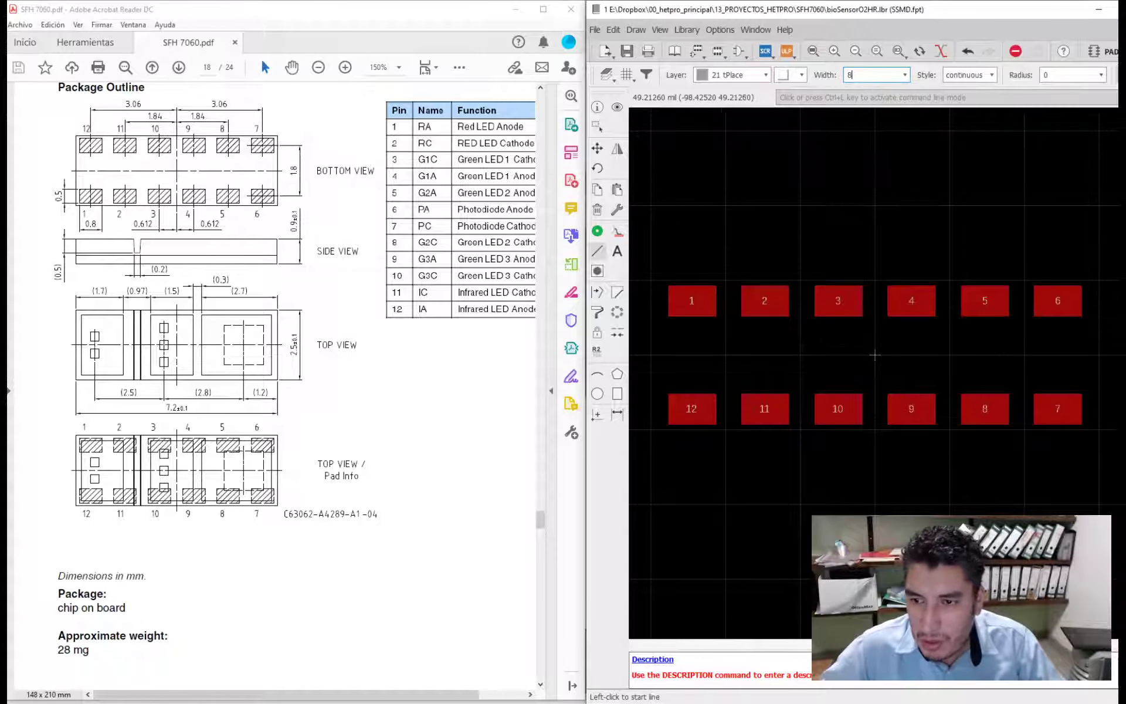
click(650, 280)
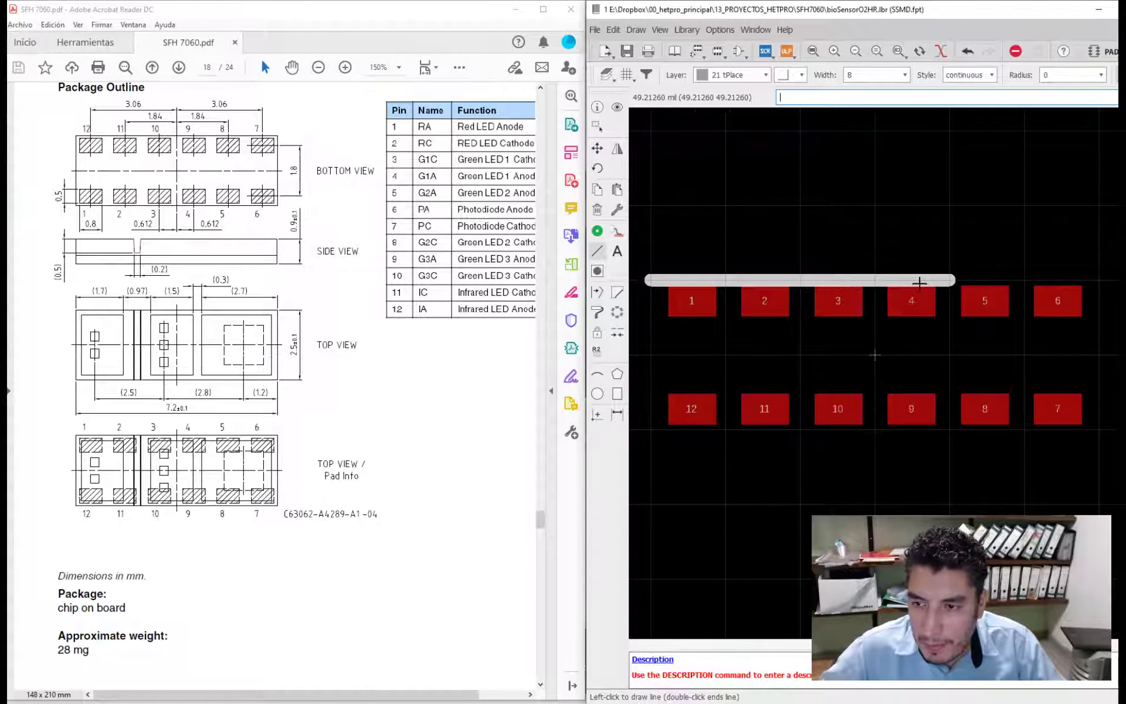
click(1094, 280)
click(1095, 279)
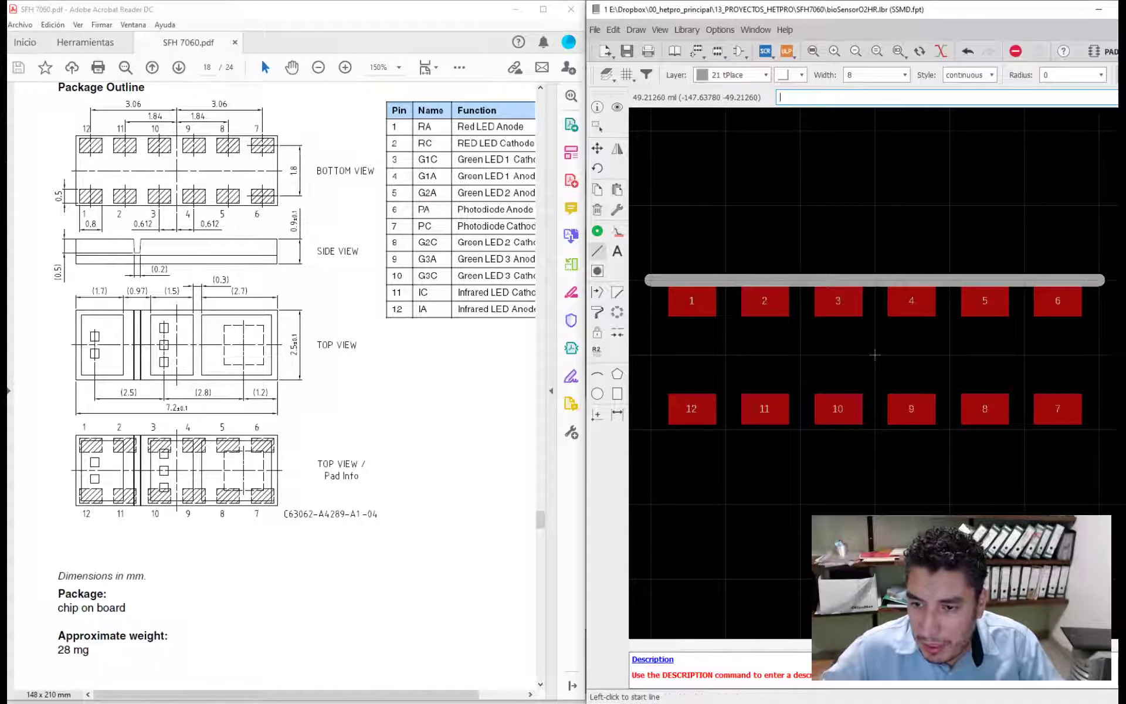
click(649, 430)
click(1091, 431)
click(1089, 431)
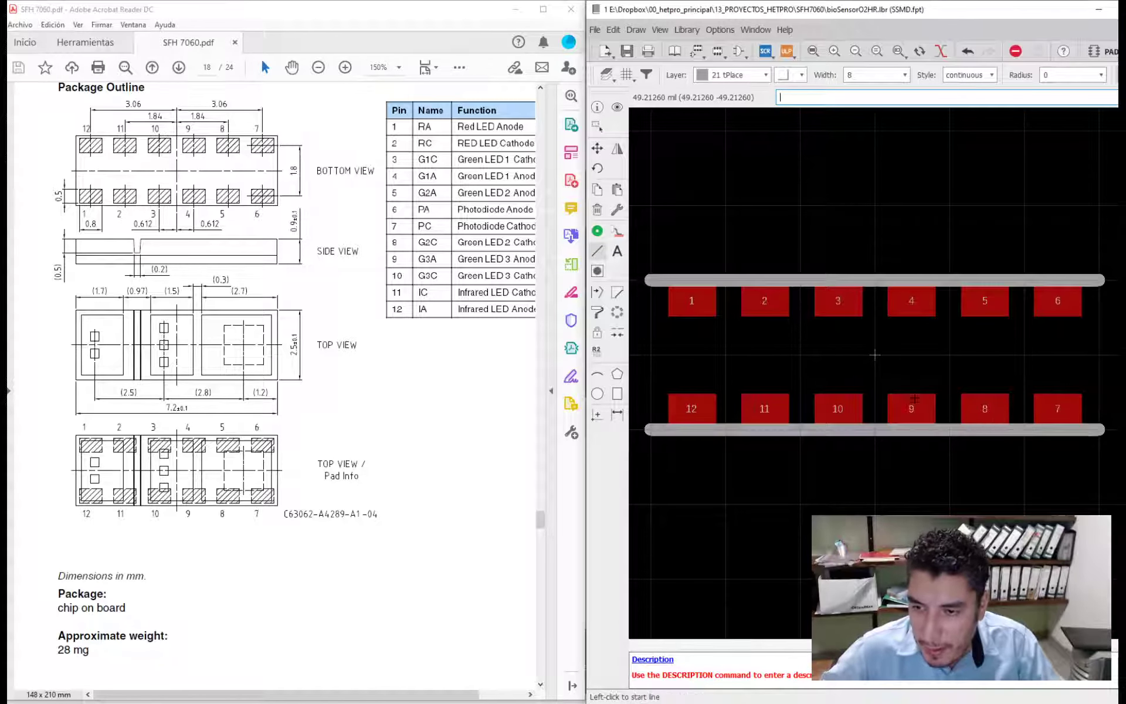
- Close the package outline with vertical lines joining the upper and lower lines at their left and right ends
click(651, 279)
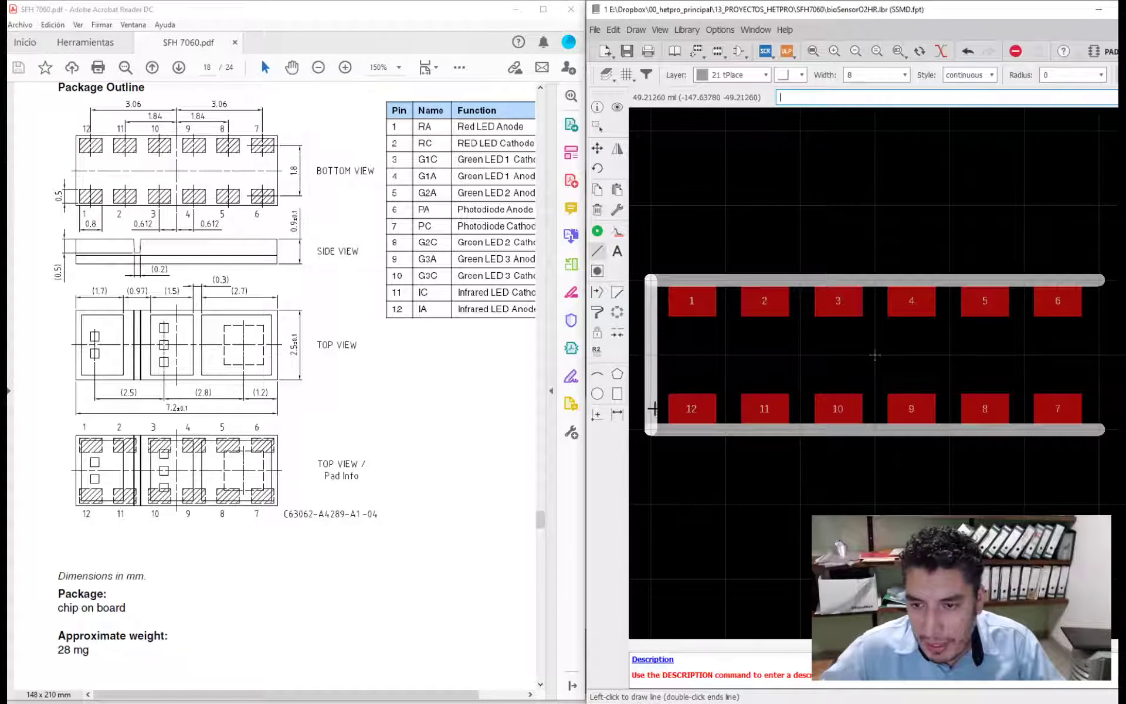
click(651, 429)
key(Escape)
click(1099, 280)
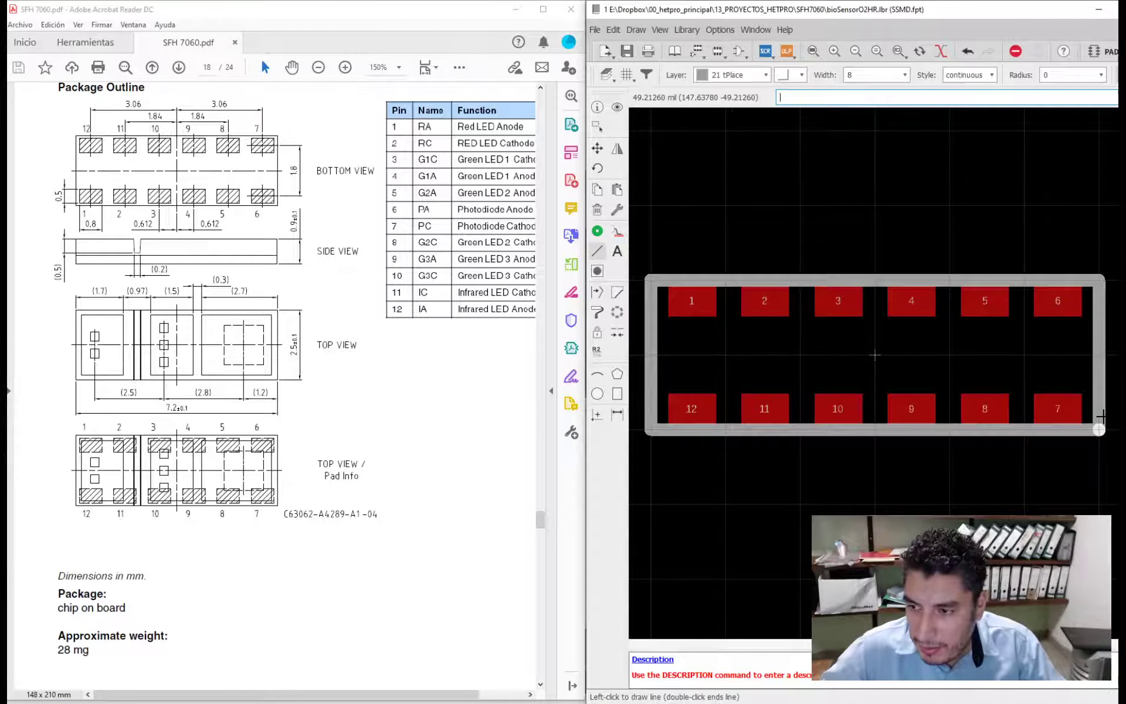
click(1099, 434)
key(Escape)
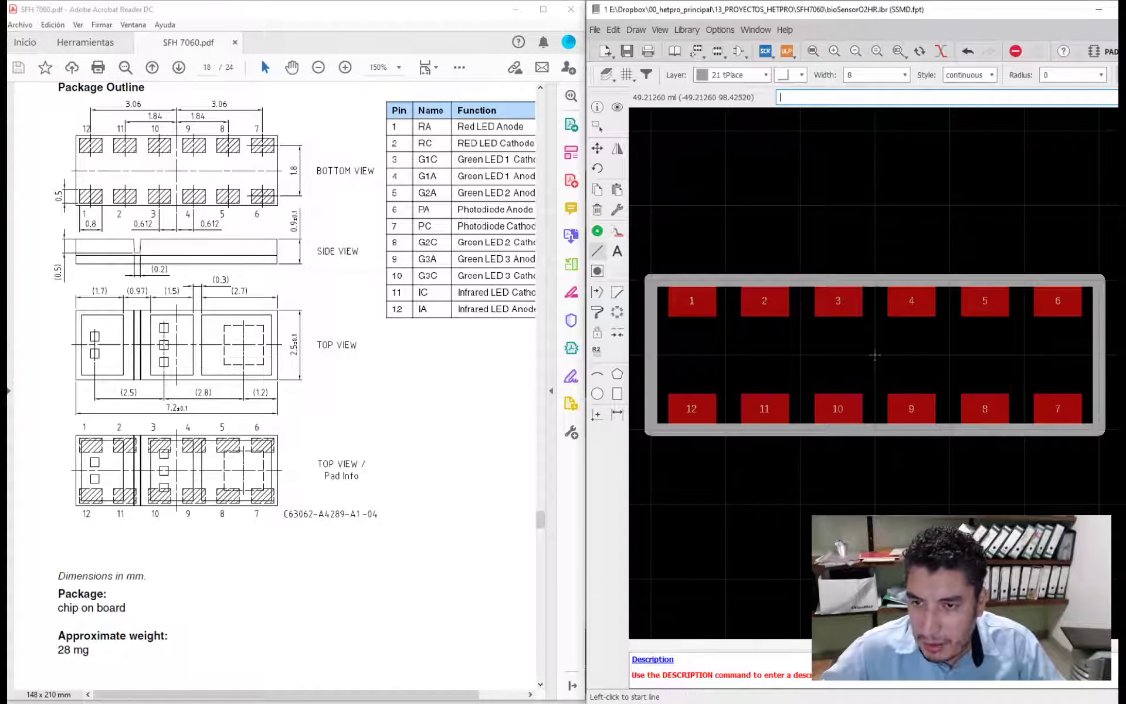
- Switch the grid size unit back to mm
click(598, 107)
click(625, 75)
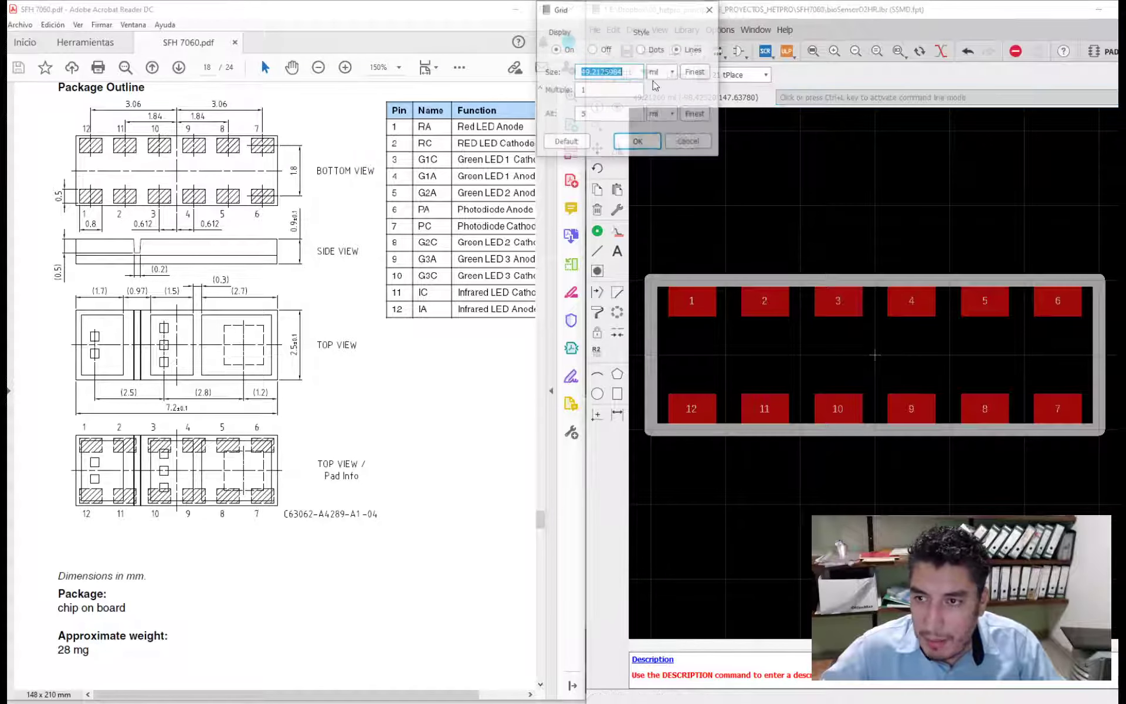
click(638, 142)
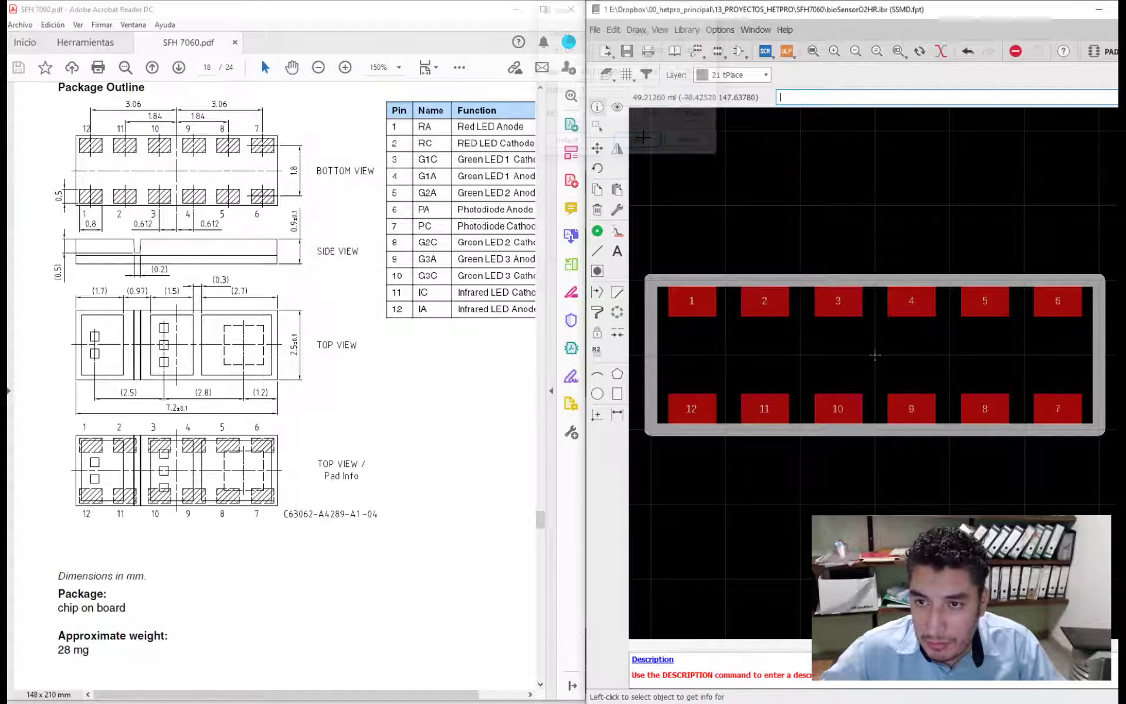
click(625, 75)
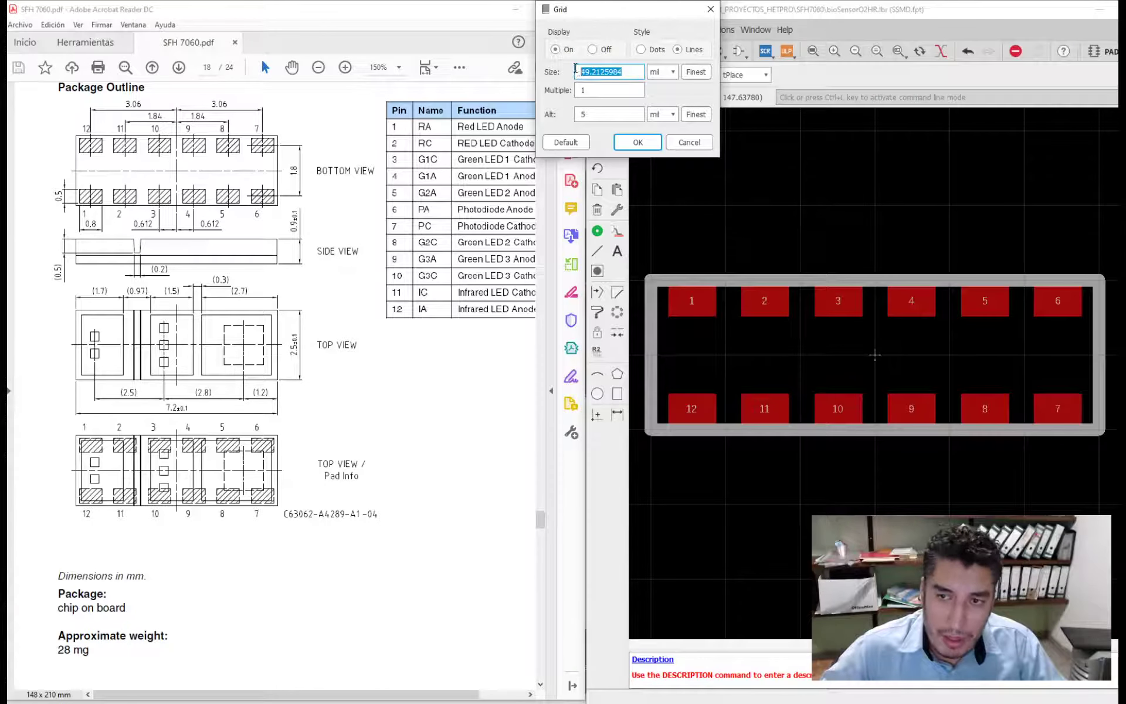
click(669, 73)
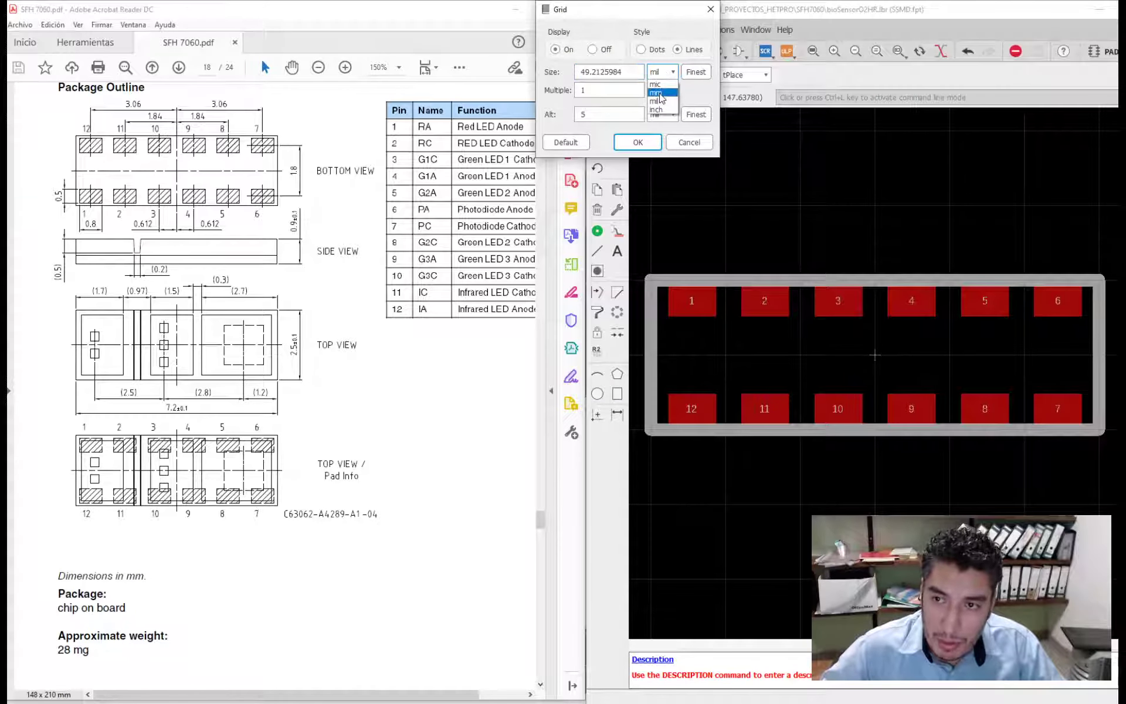
click(660, 94)
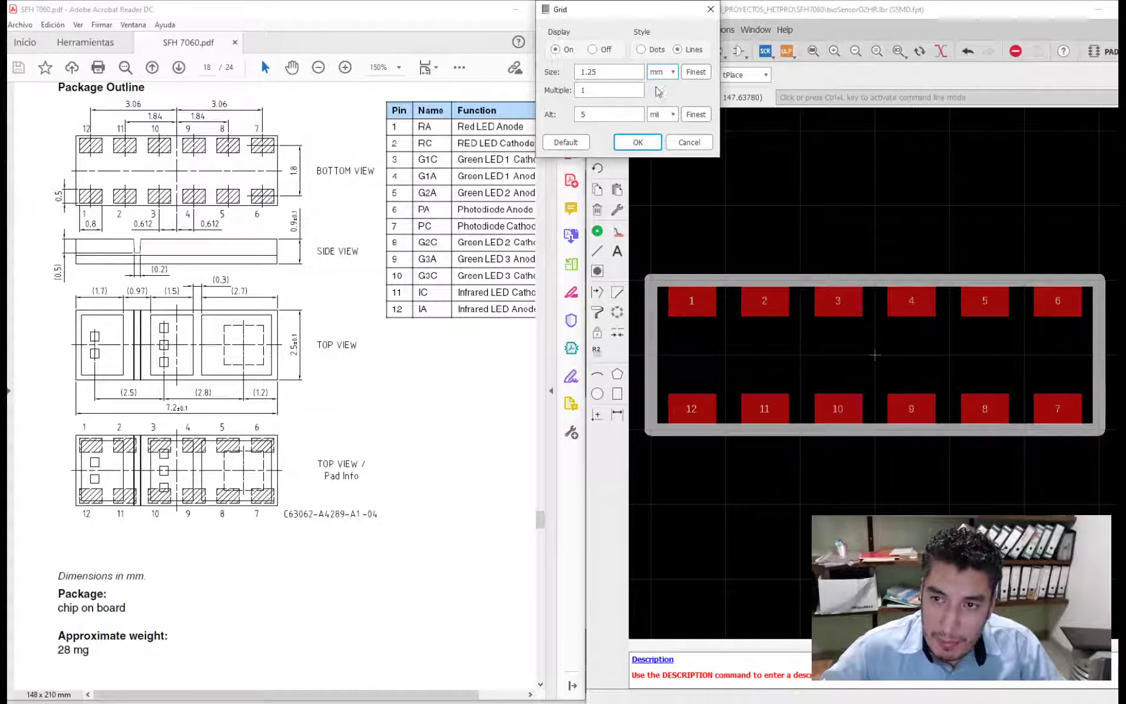
click(663, 74)
click(660, 101)
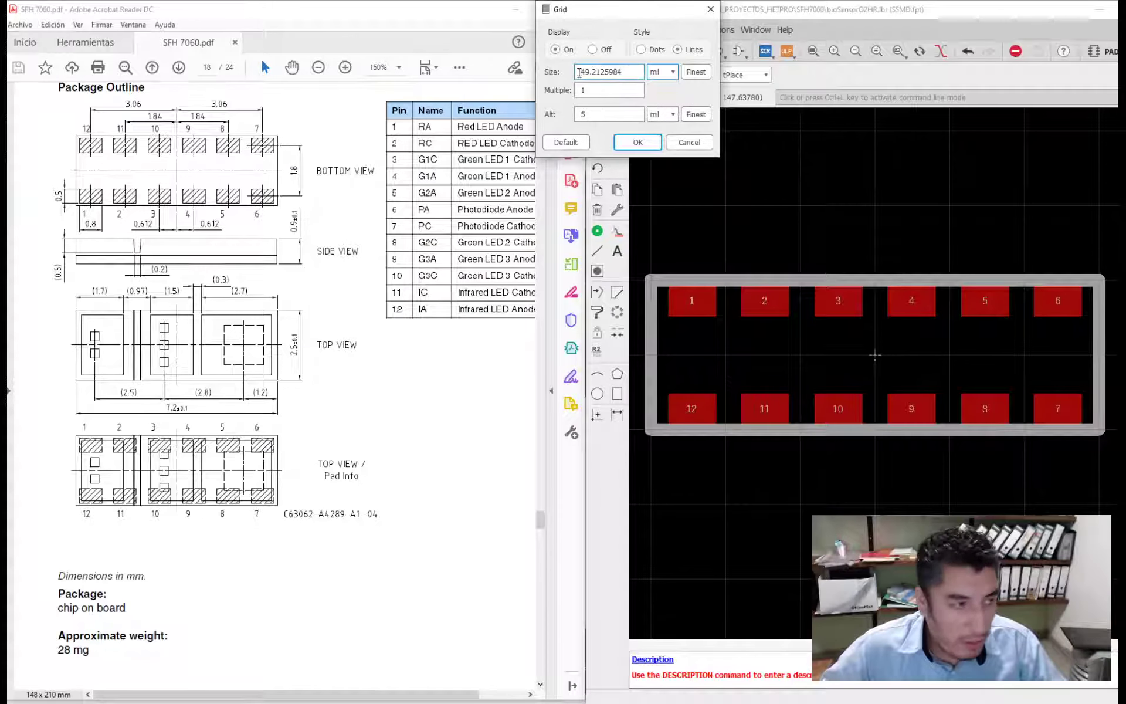
click(607, 91)
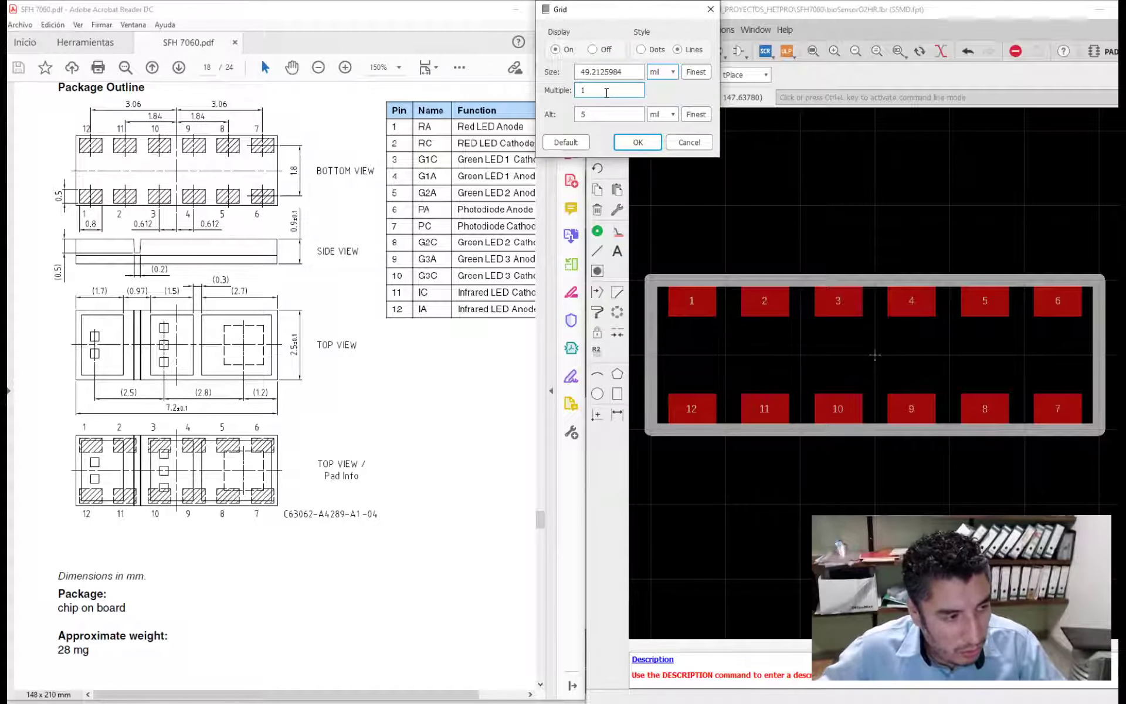
click(662, 72)
click(660, 90)
click(637, 142)
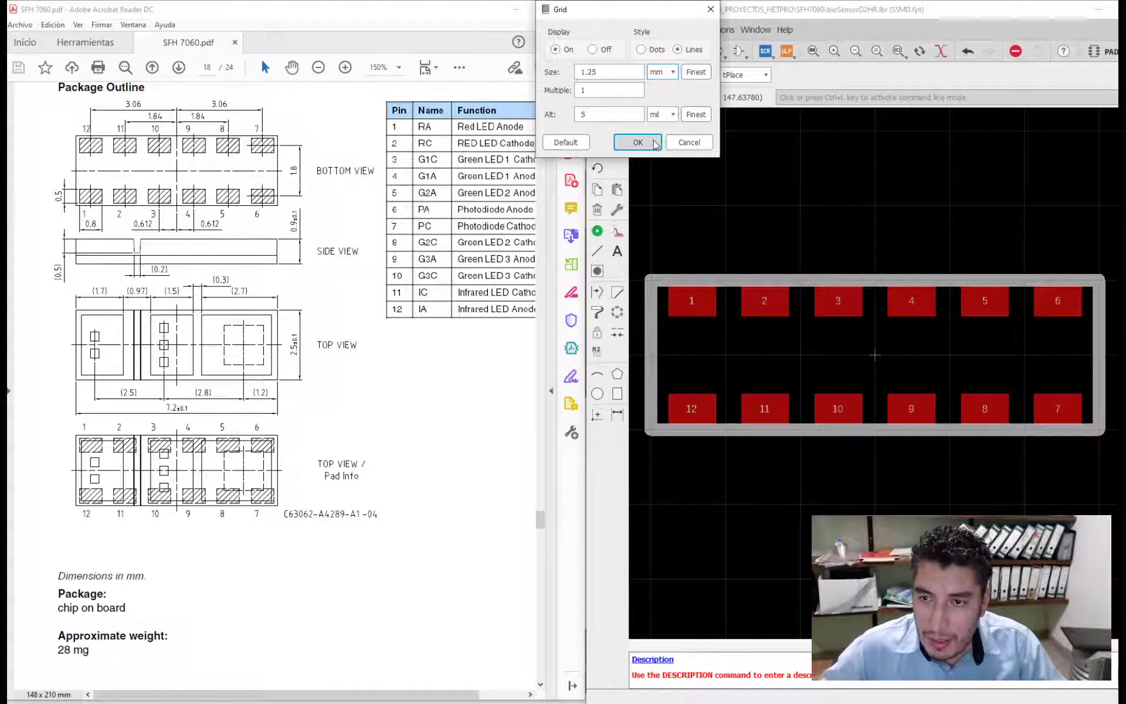
- Inspect the end coordinates in the upper outline line's properties without changing them
click(860, 280)
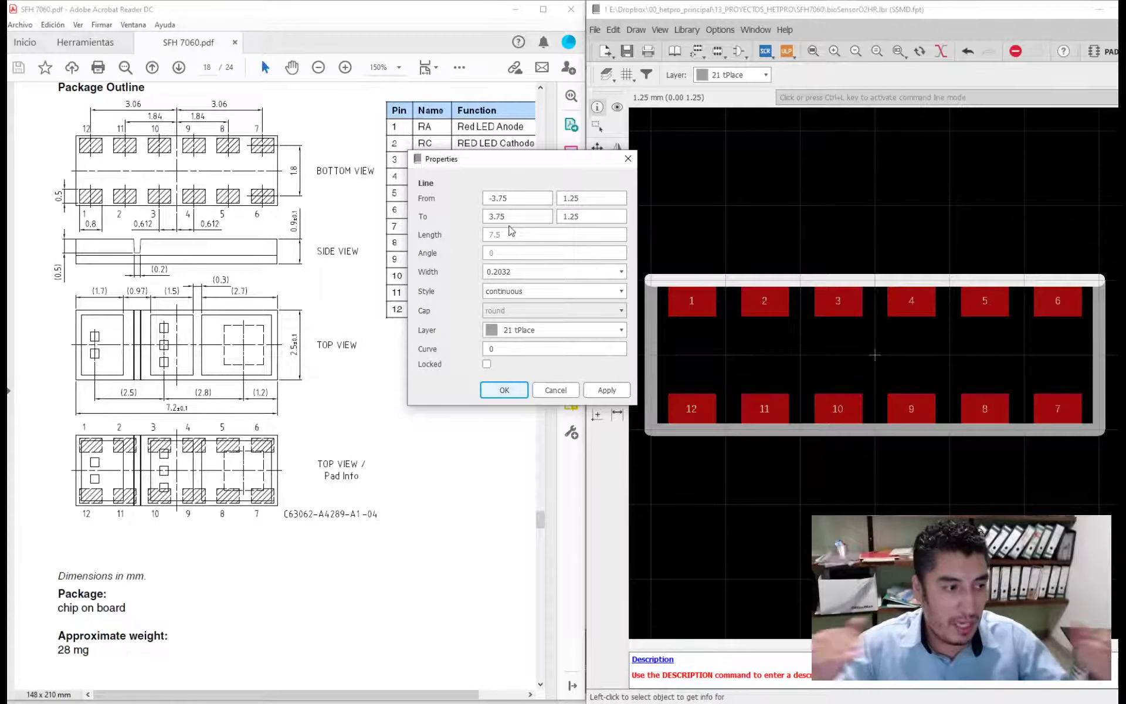
click(583, 215)
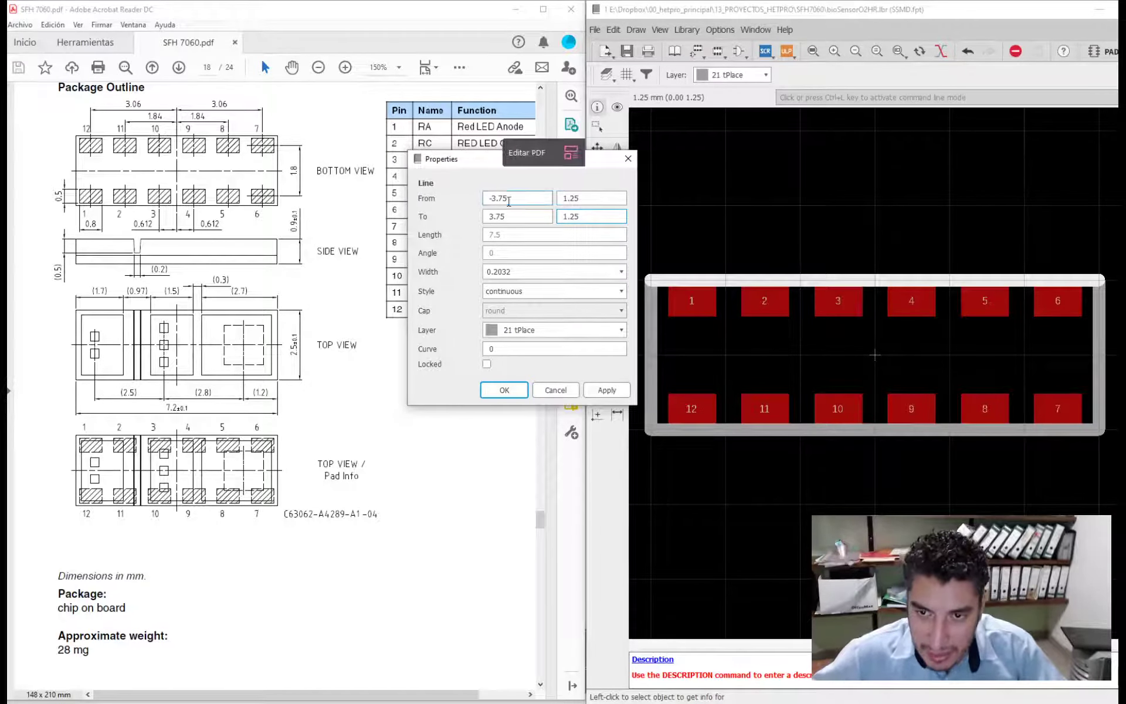
drag(510, 200, 483, 199)
key(Escape)
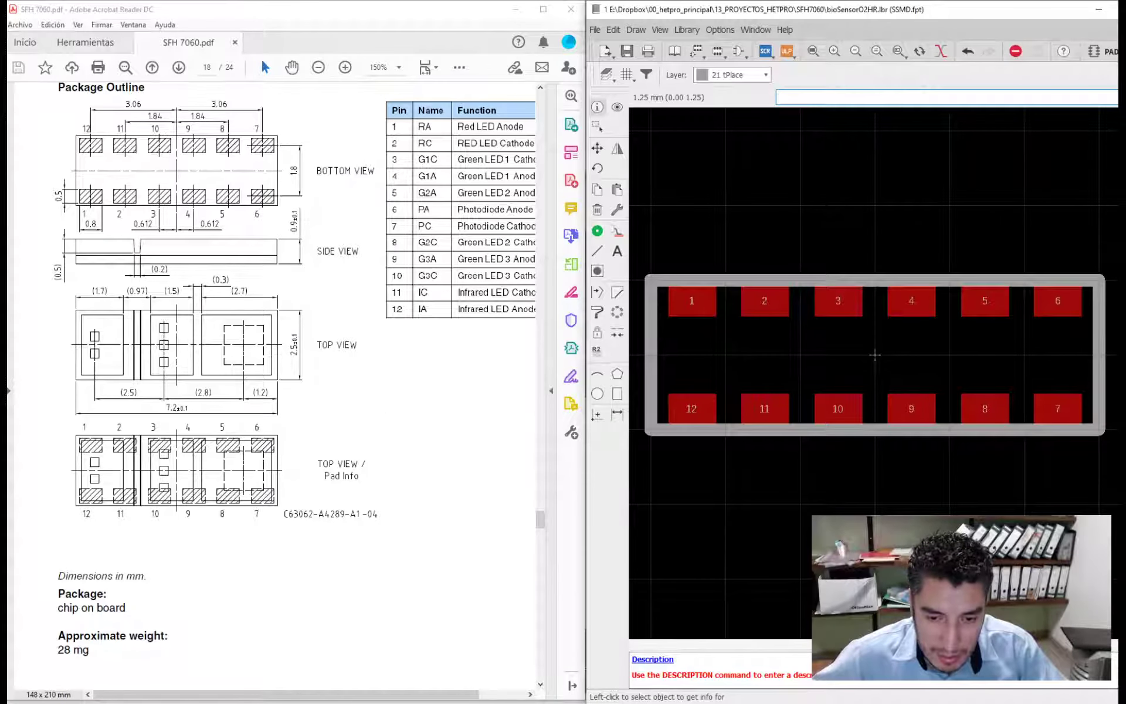
- Divide the 7.2 mm package length by 2 in Calculator
click(258, 703)
drag(390, 323, 462, 226)
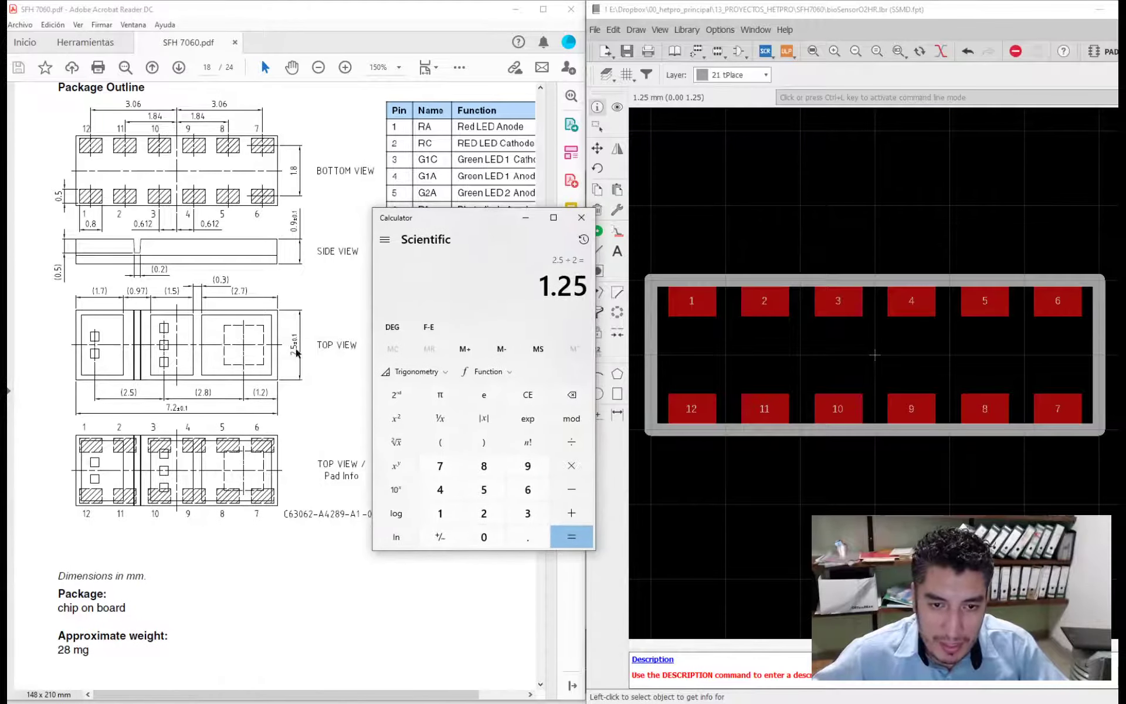
text(7)
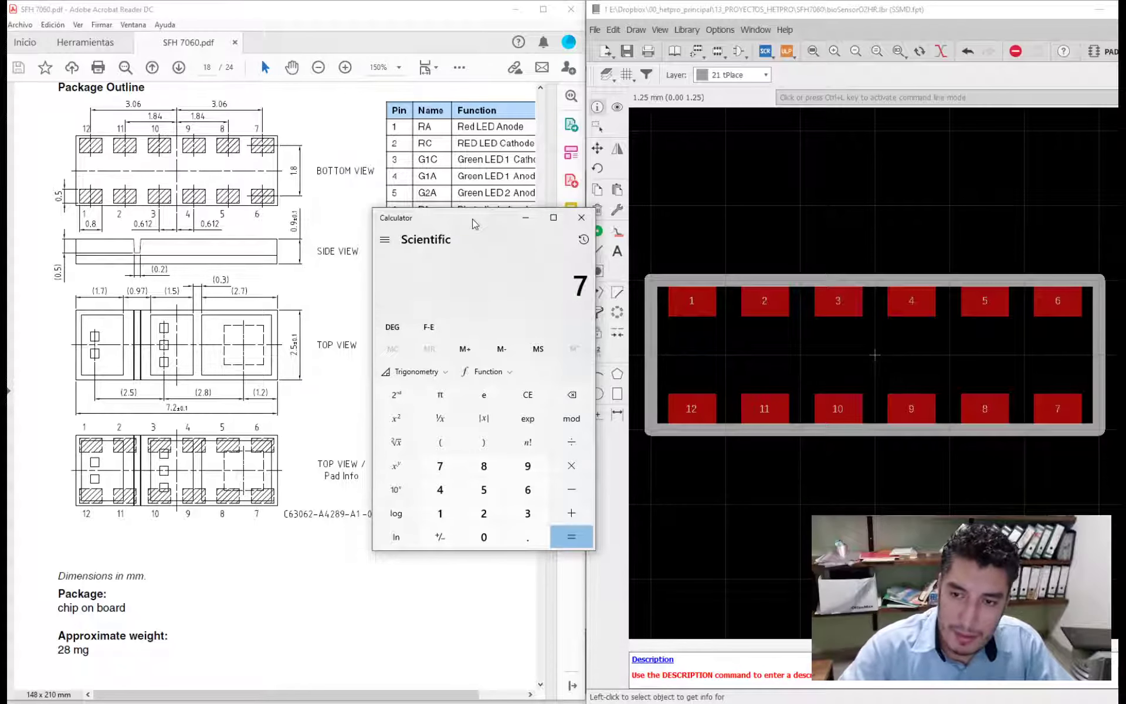
text(.2/2)
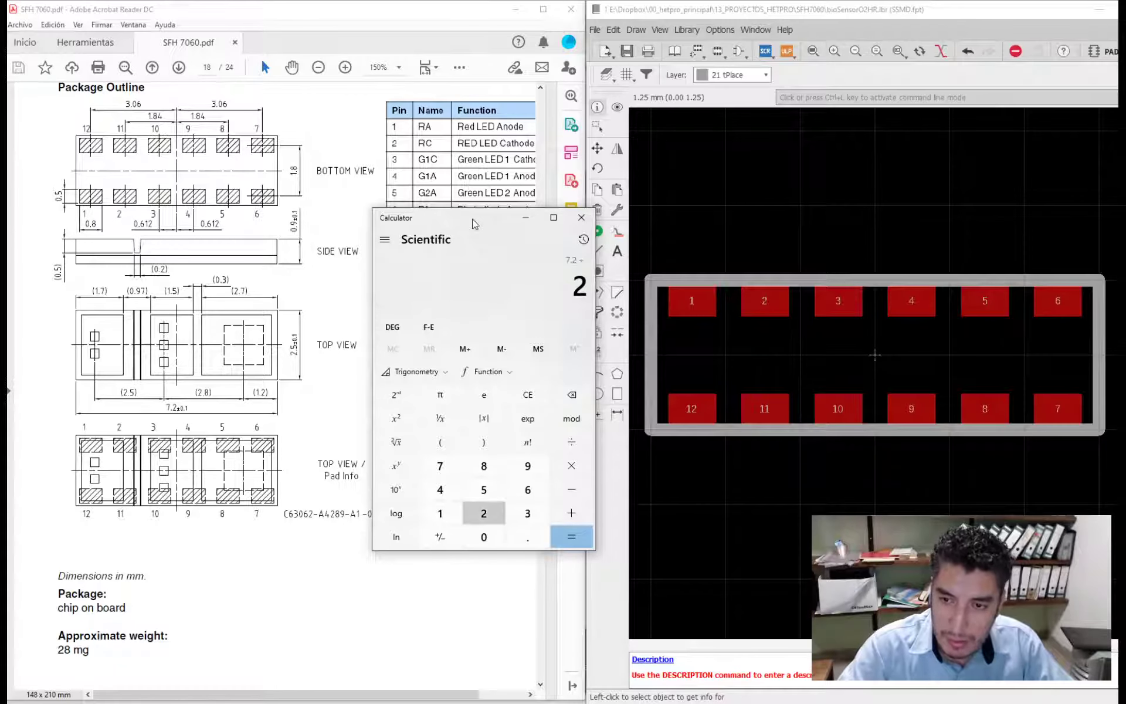
key(Return)
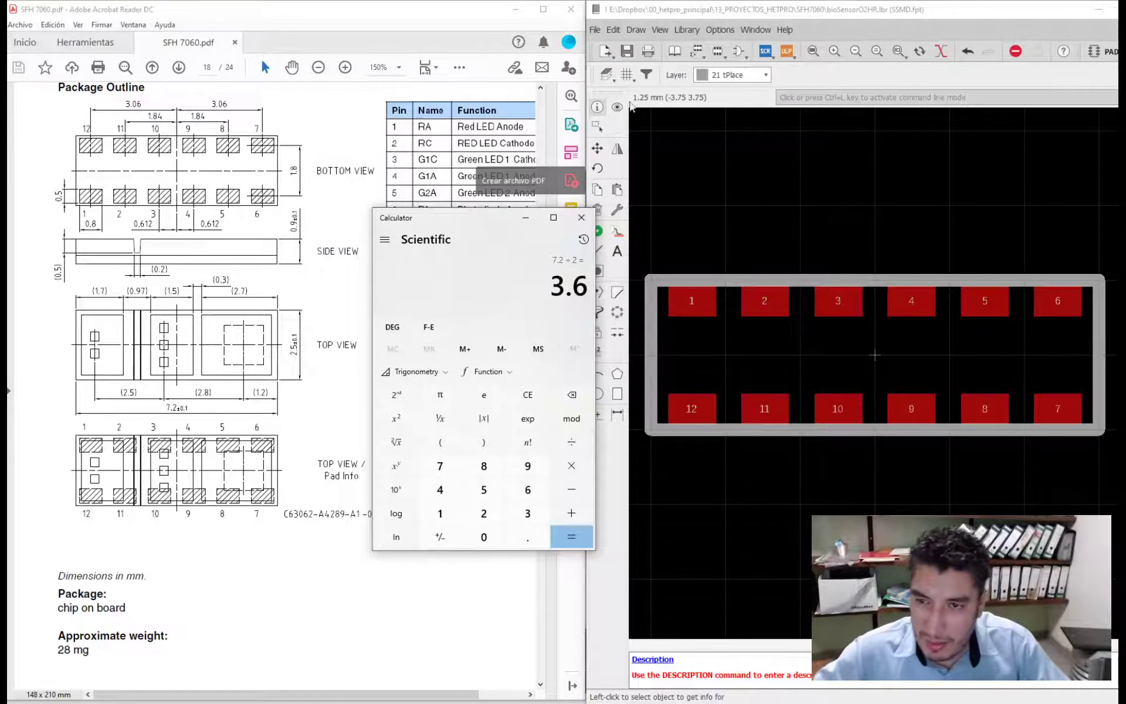
- In the upper outline line's properties, set the start X coordinate to -3.9 mm and the end X coordinate to 3.9 mm
click(597, 107)
double_click(832, 284)
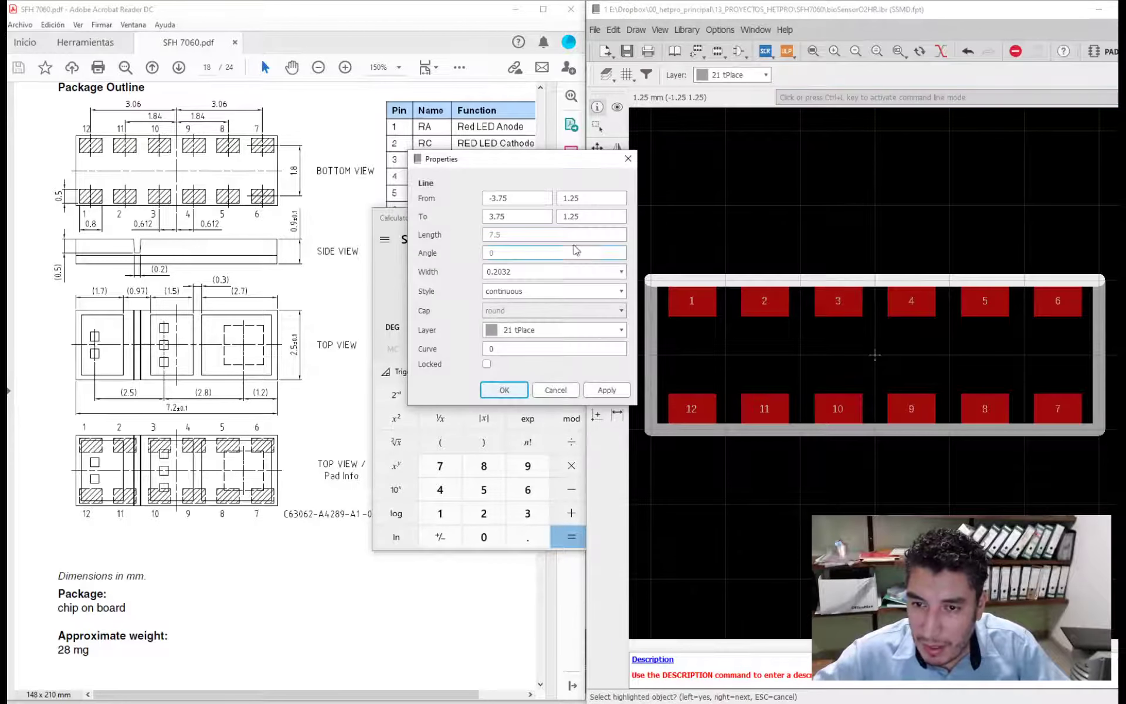
click(507, 217)
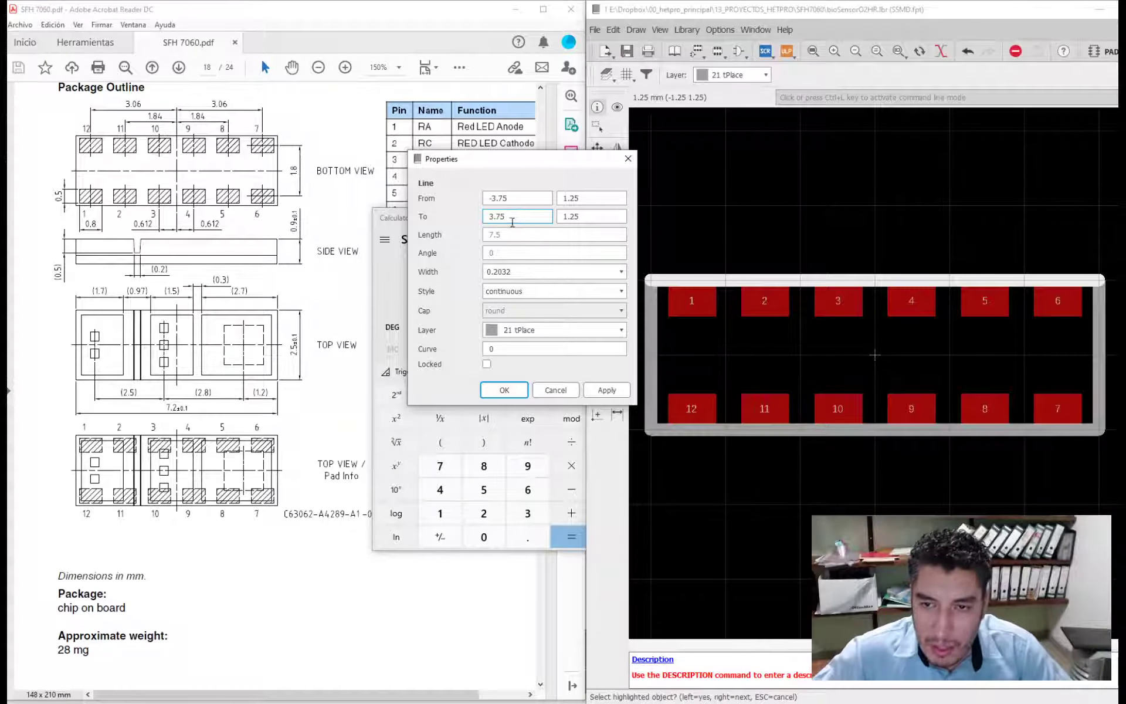
drag(506, 217, 496, 216)
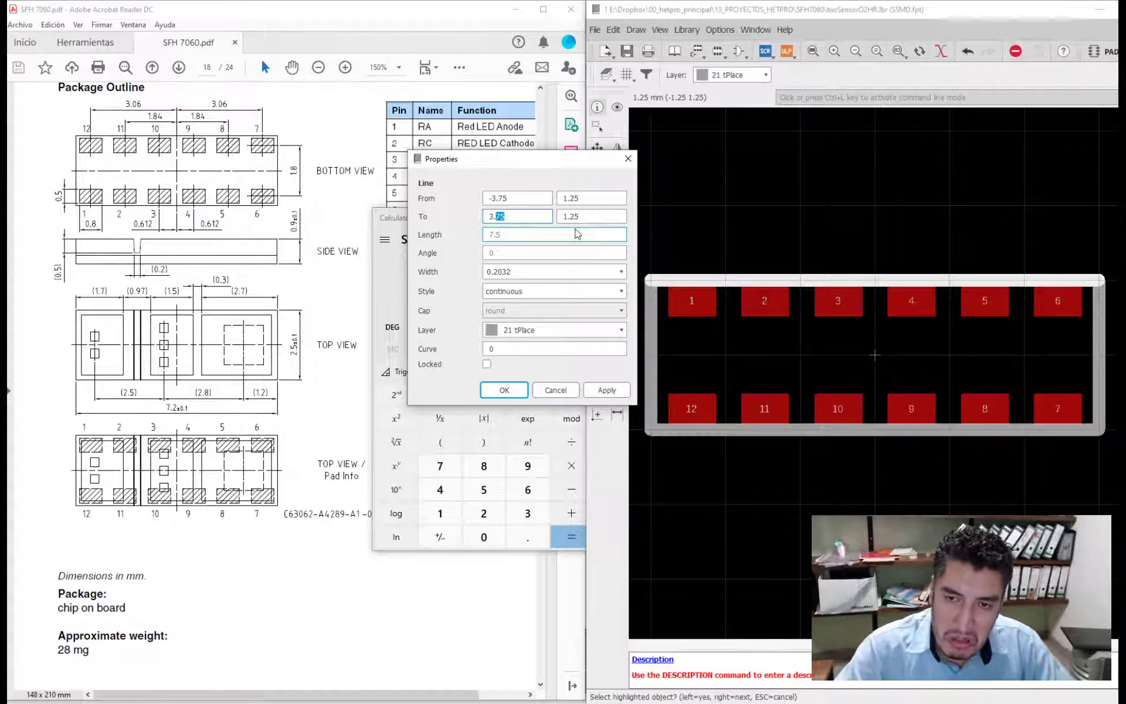
text(9)
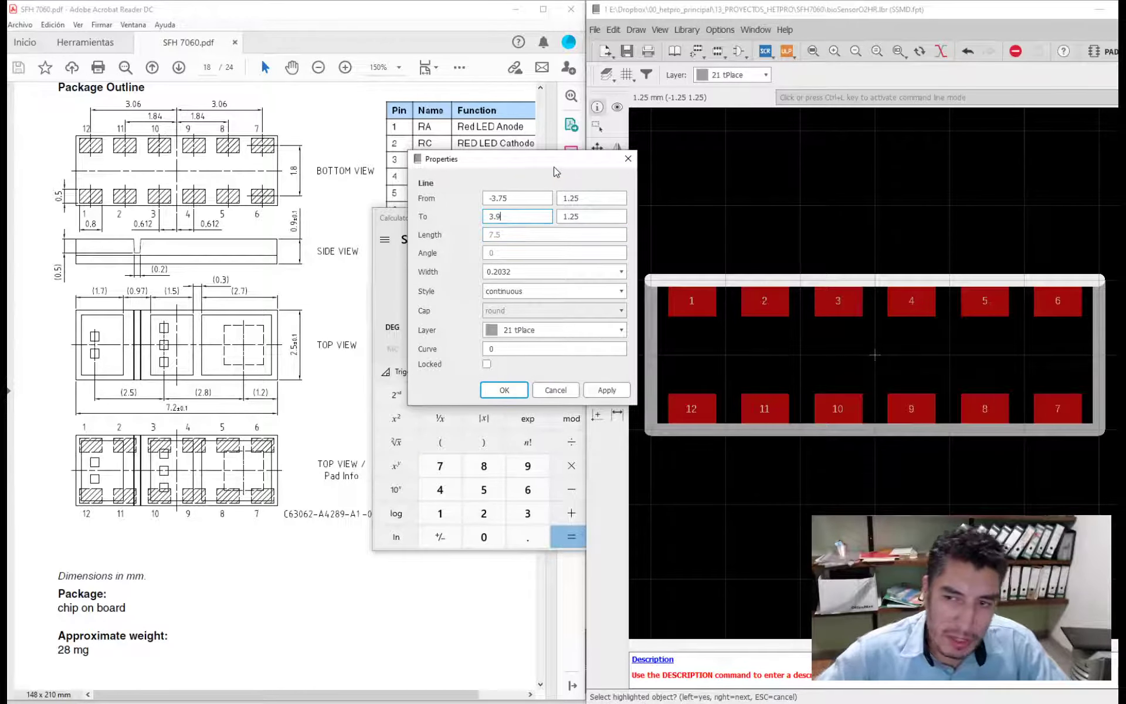
click(576, 217)
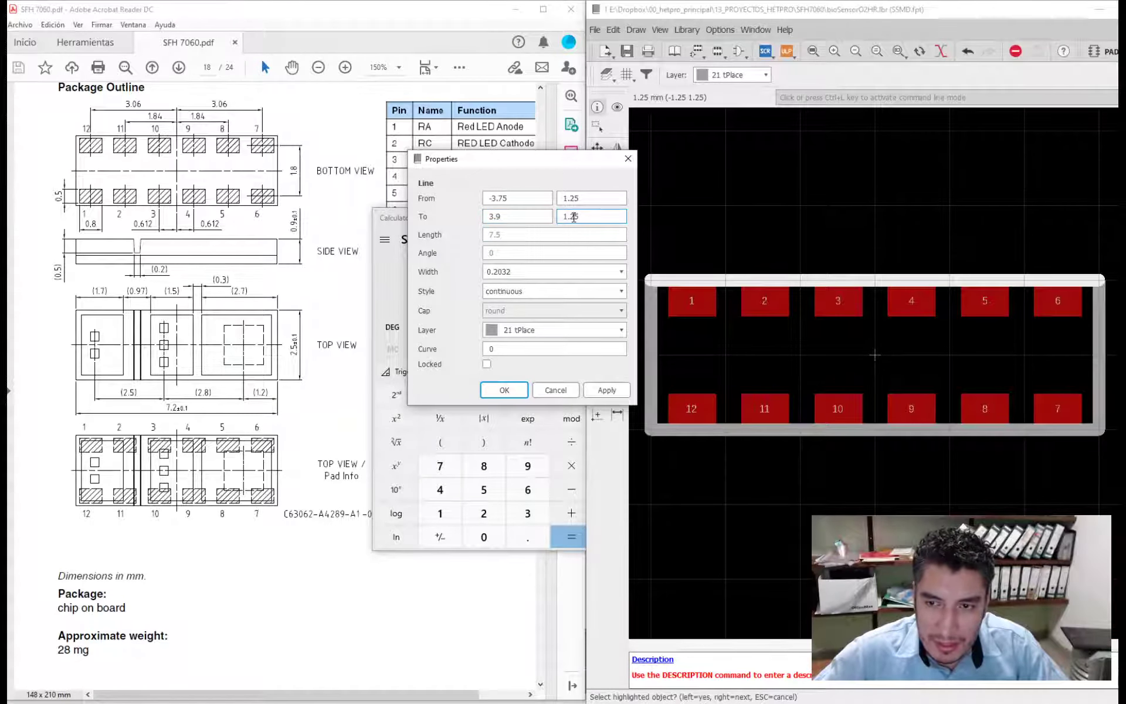
drag(576, 217, 570, 217)
drag(499, 198, 507, 198)
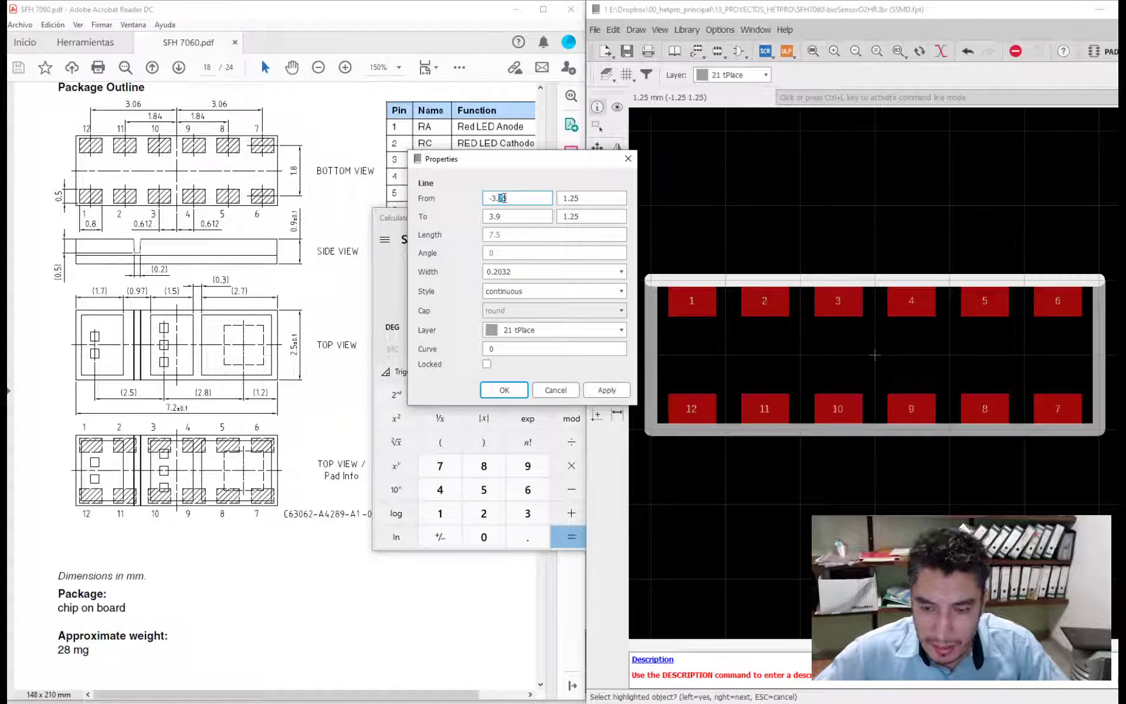
text(9)
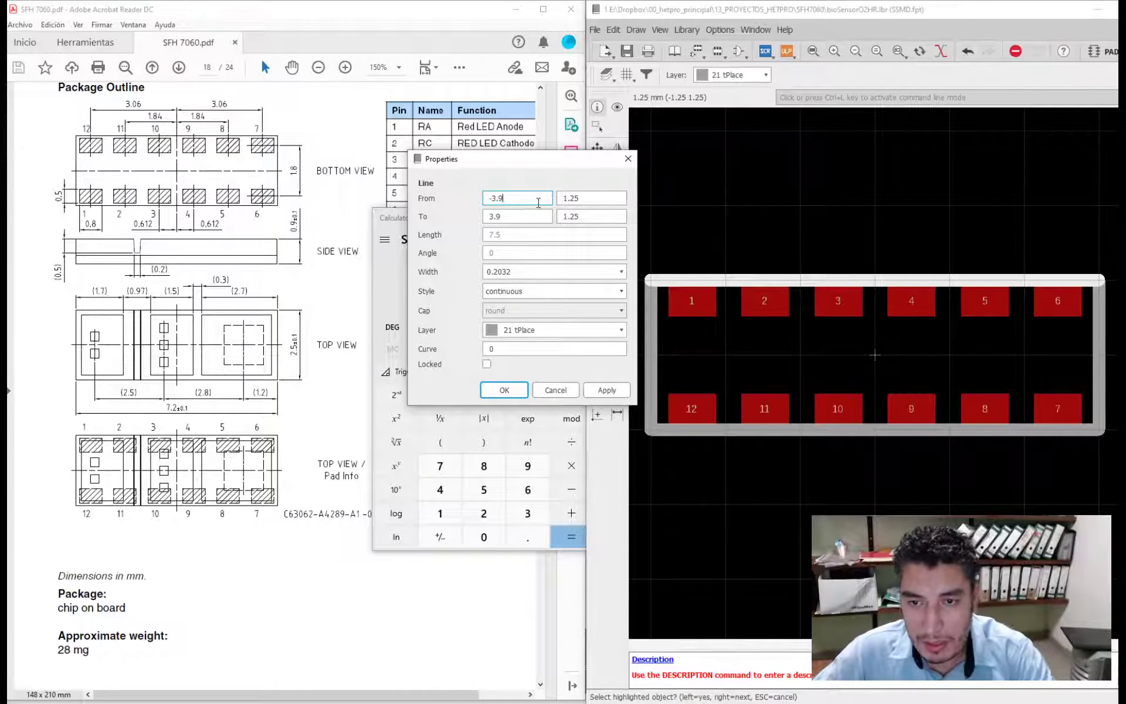
- Set both Y coordinates of the upper outline line to 1.4 mm and apply the new end points
click(610, 199)
double_click(597, 201)
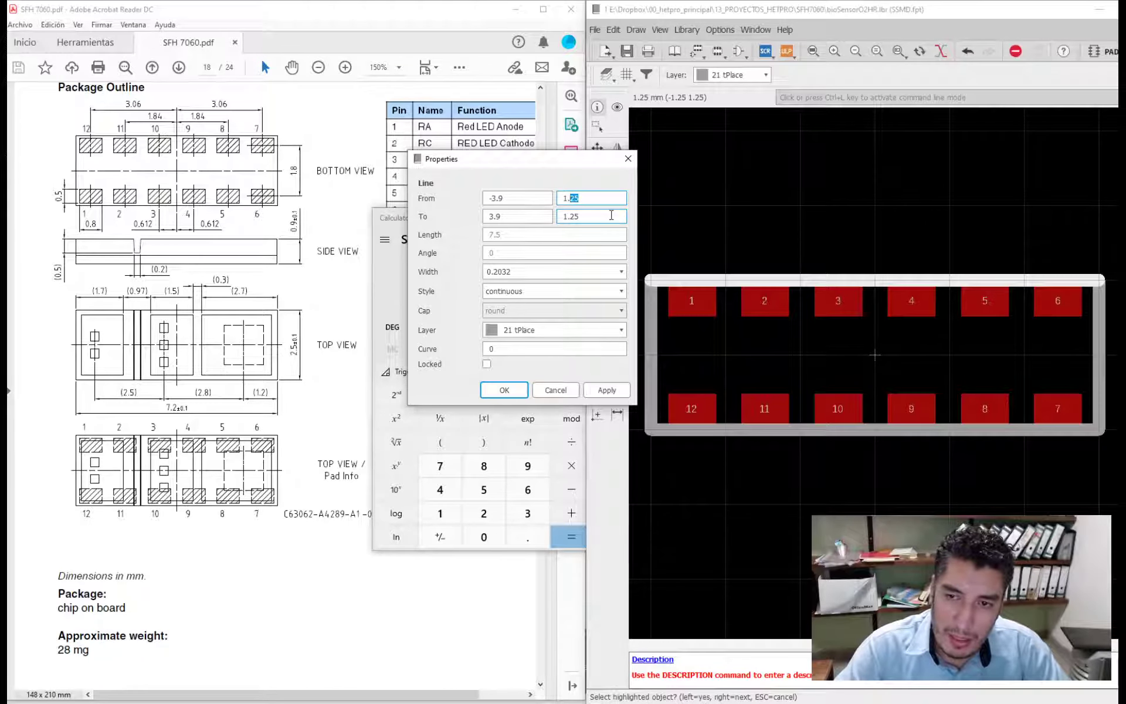
text(4)
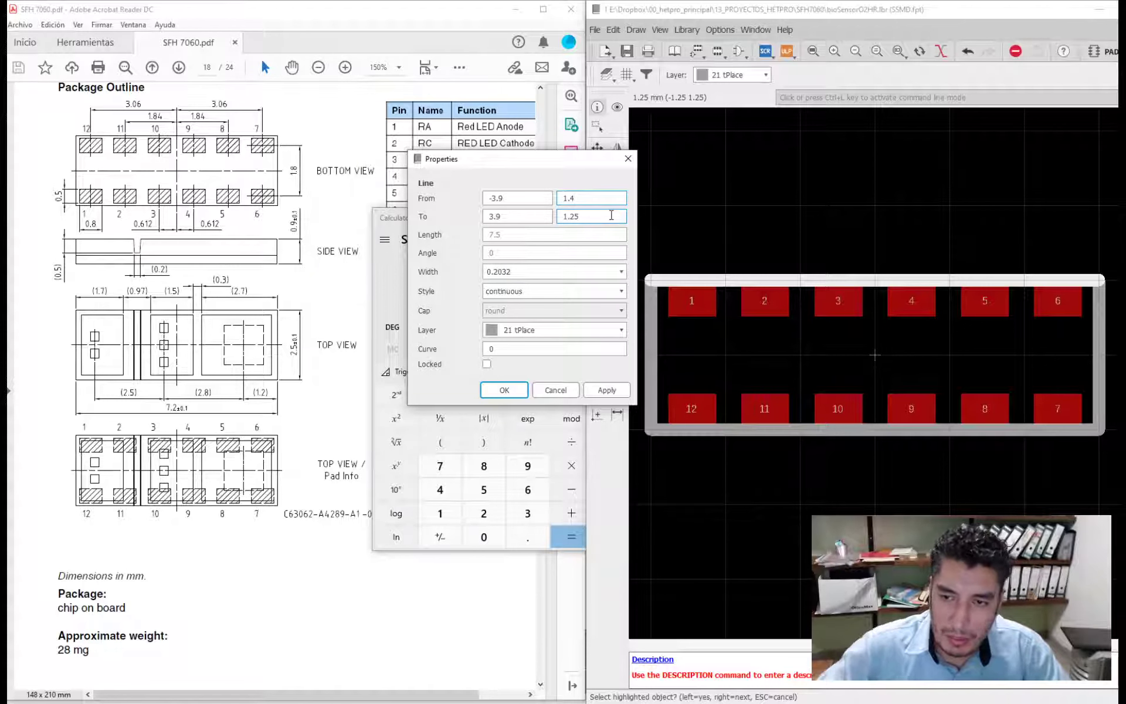
key(ctrl+c)
drag(588, 201, 546, 228)
key(ctrl+v)
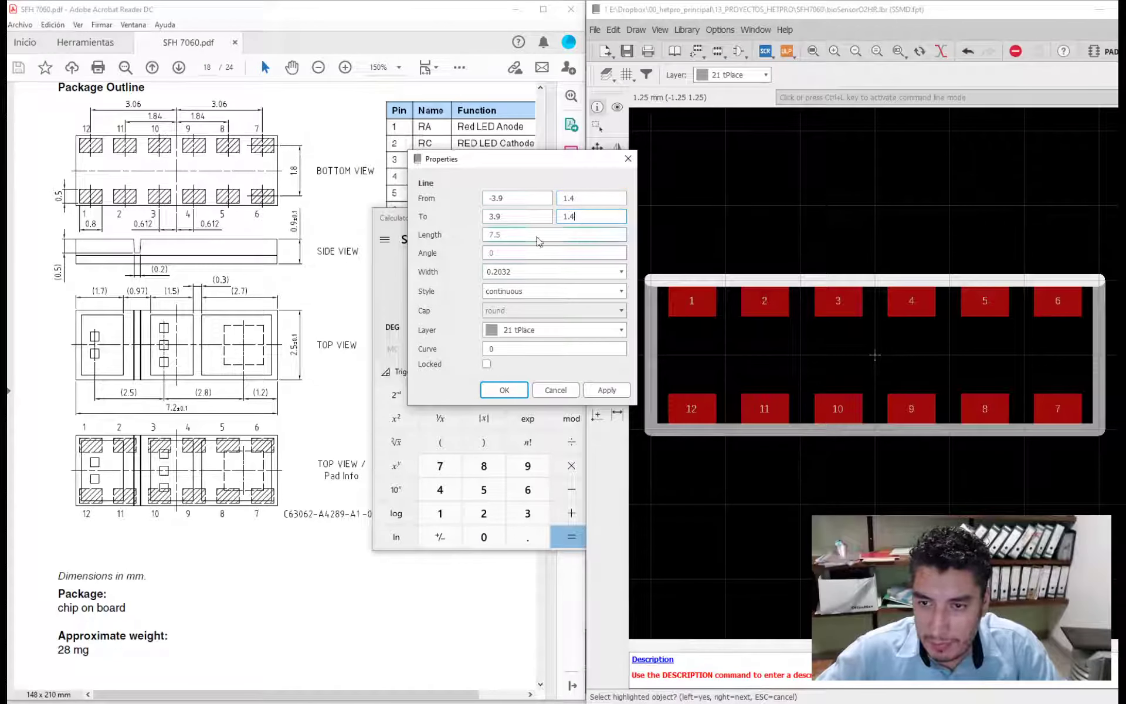
click(506, 390)
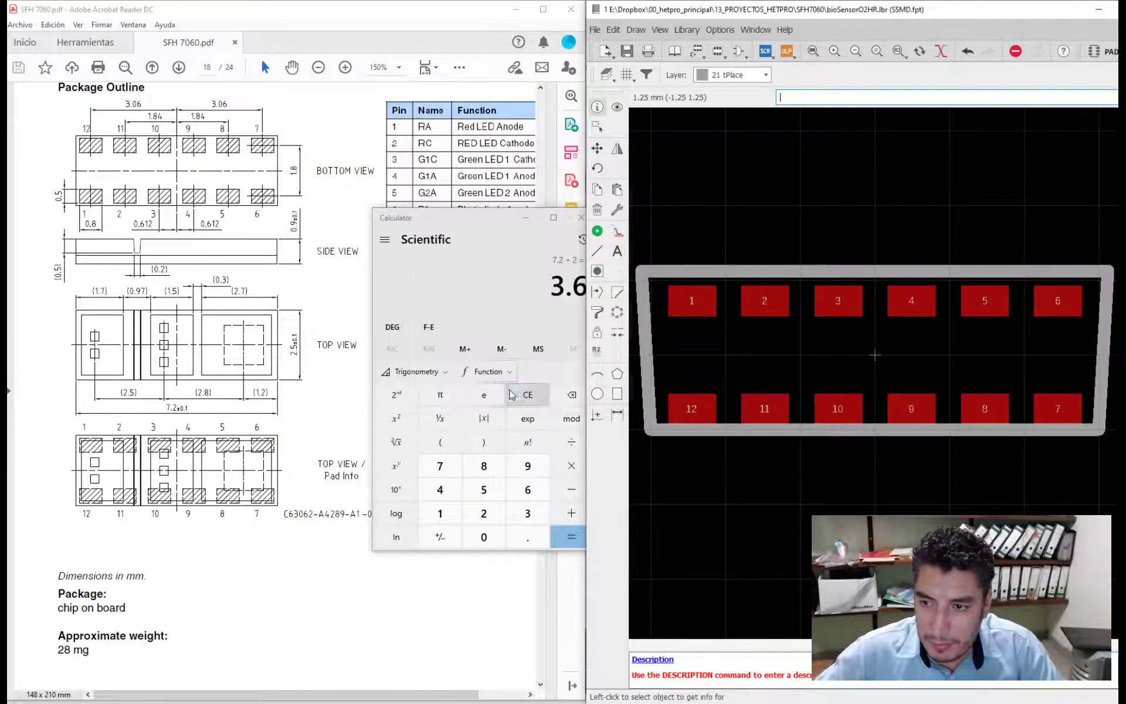
- In the lower outline line's properties, set the start X coordinate to -3.9 mm and the end X coordinate to 3.9 mm
click(817, 431)
click(512, 349)
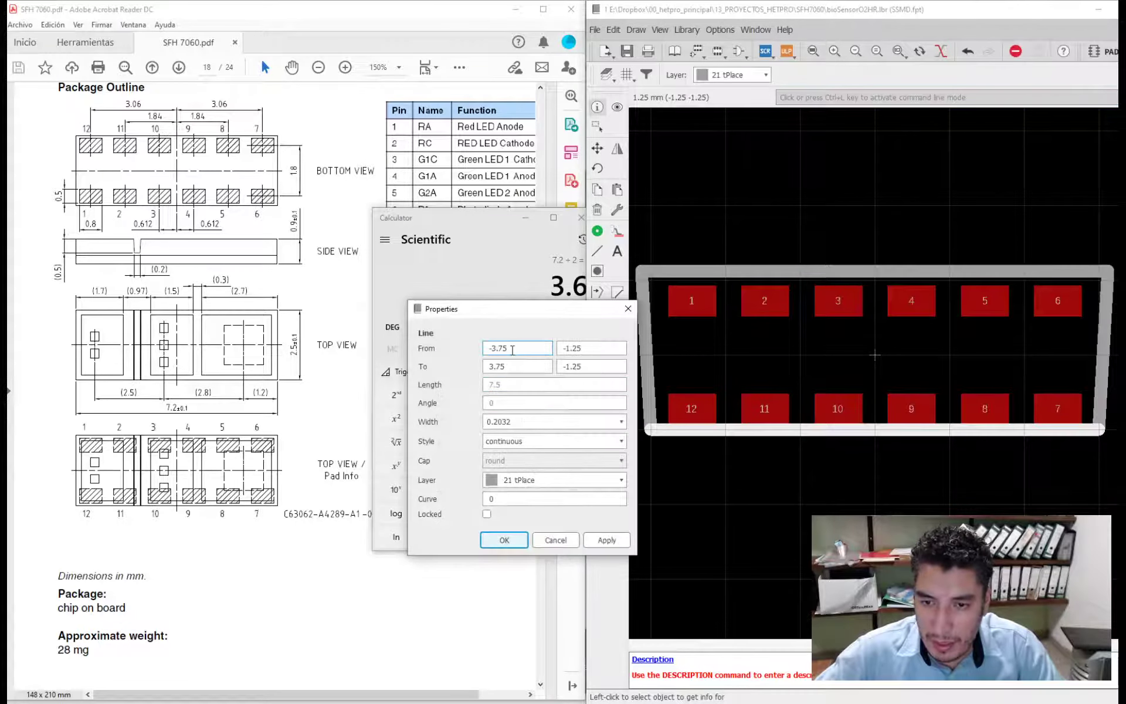
drag(512, 349, 496, 367)
text(99)
- Set both Y coordinates of the lower outline line to -1.4 mm, apply the new end points, and put the Calculator away
click(586, 350)
drag(586, 350, 560, 351)
text(-1.4)
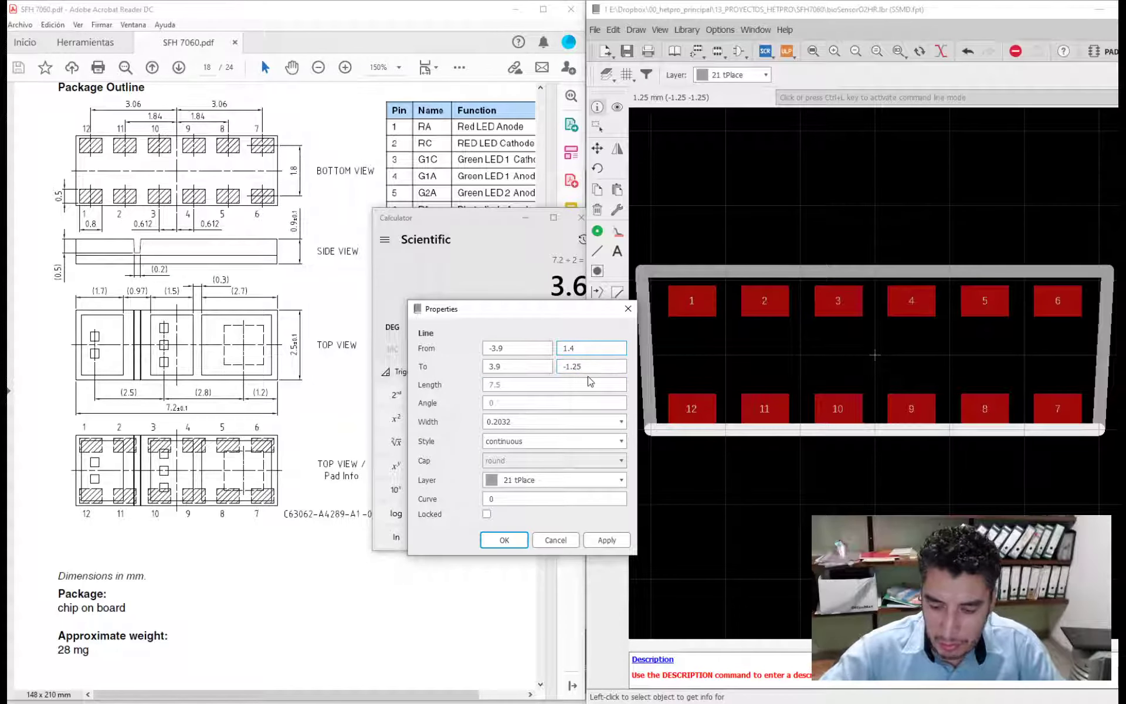
drag(587, 366, 561, 366)
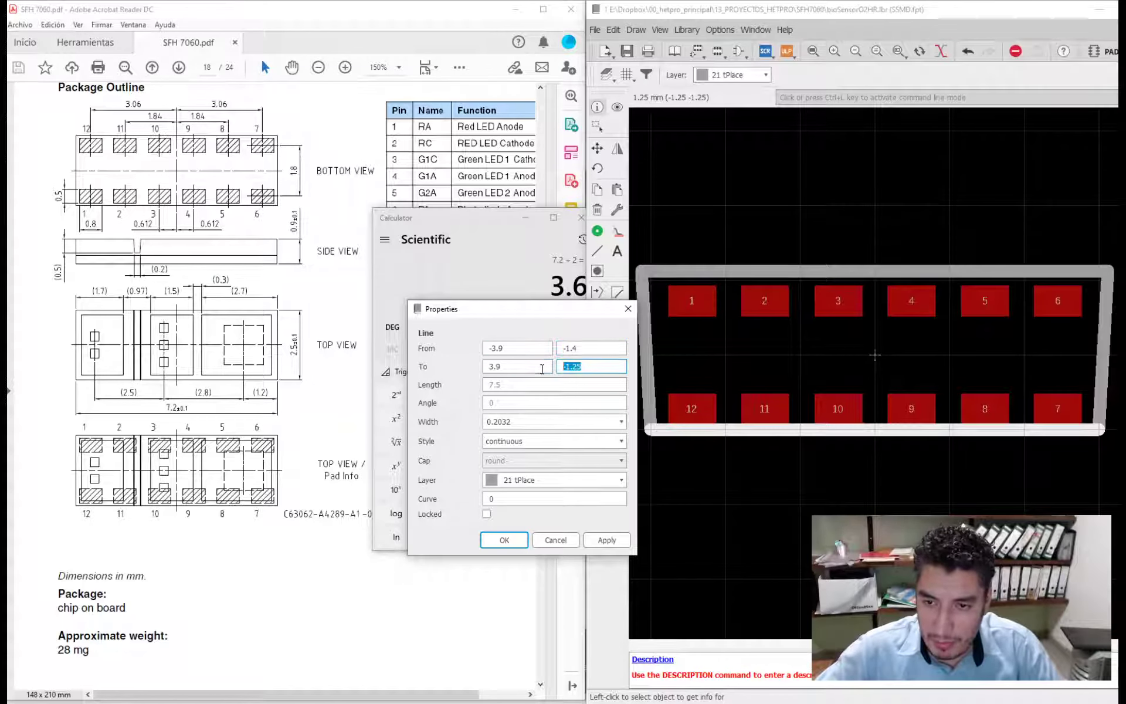
text(-1.4)
click(504, 539)
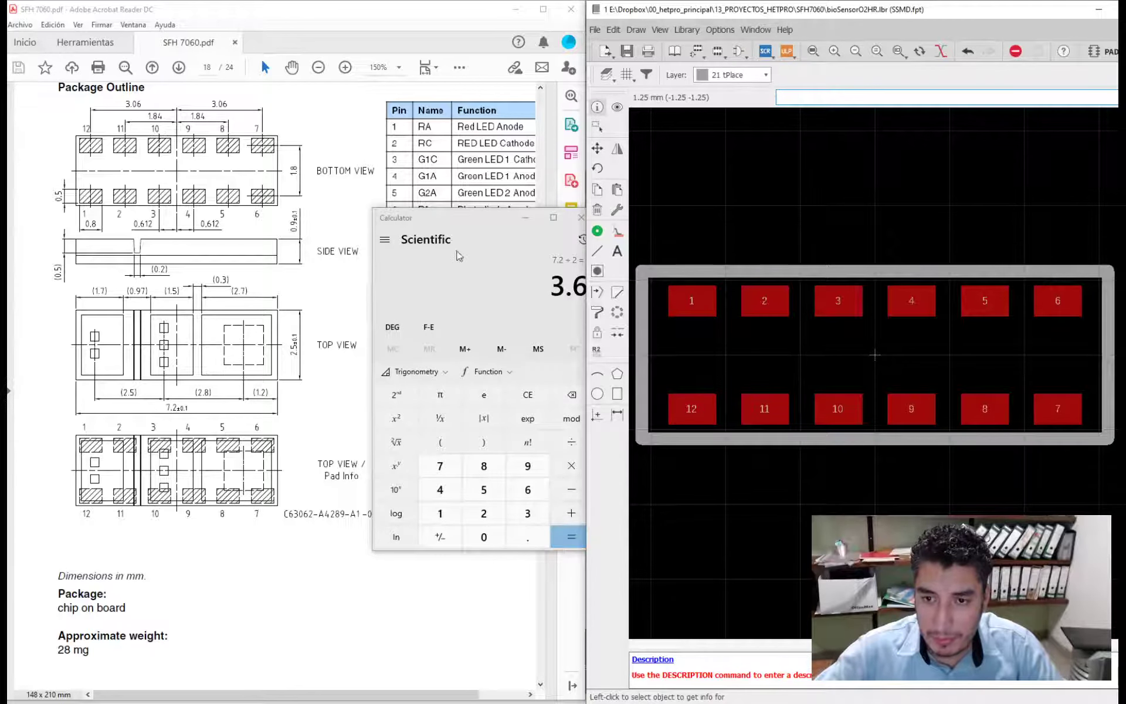
drag(480, 227, 433, 227)
click(533, 216)
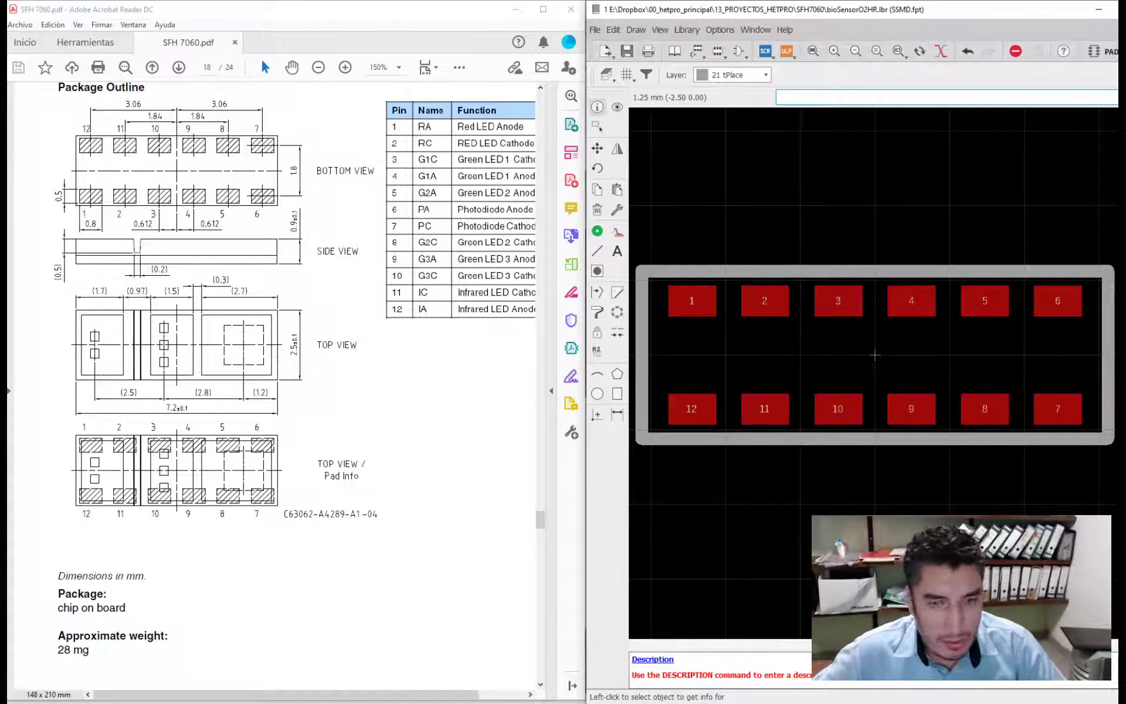
click(597, 251)
click(721, 278)
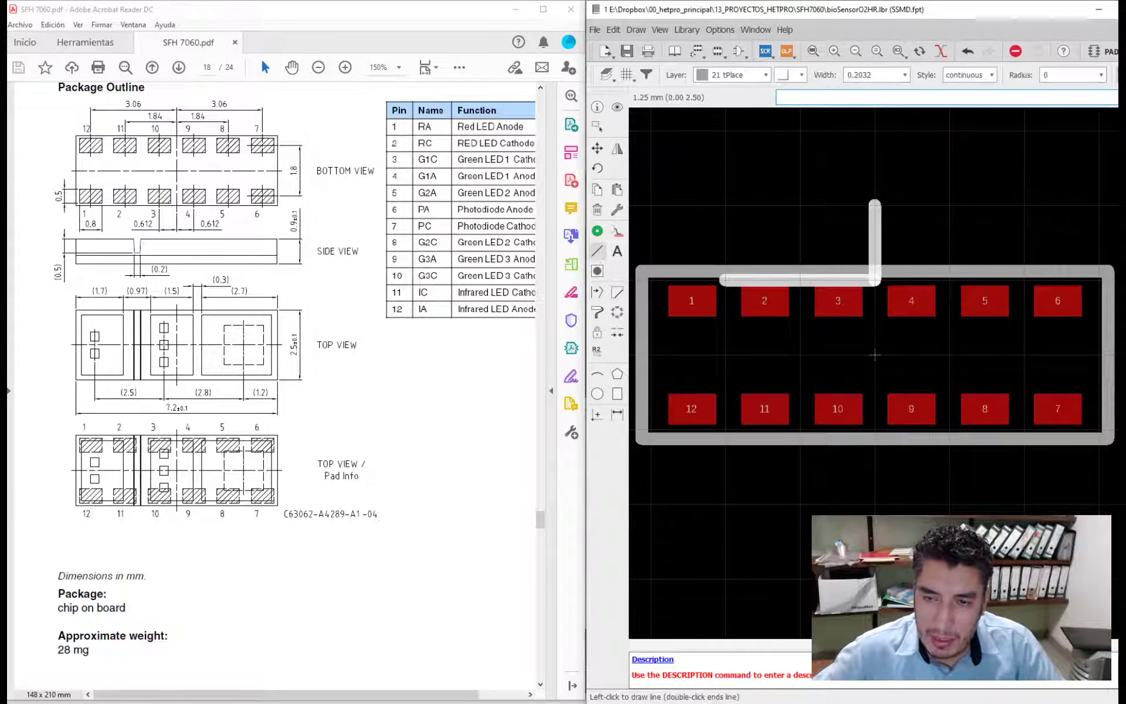
click(627, 74)
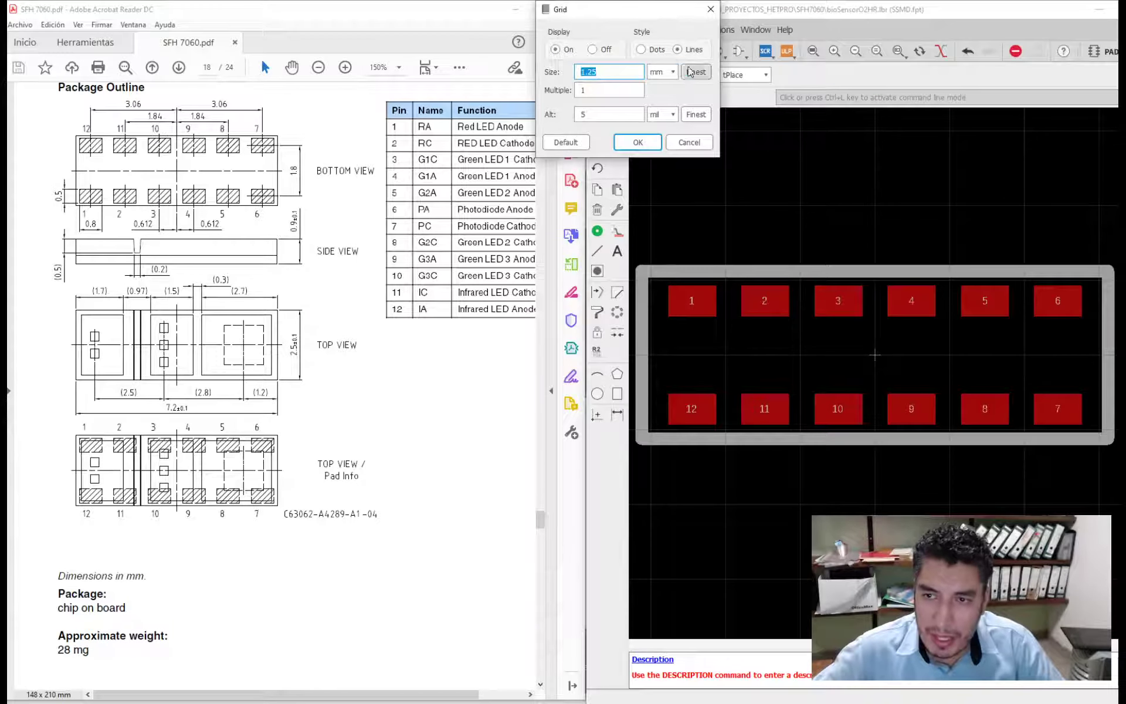
click(663, 72)
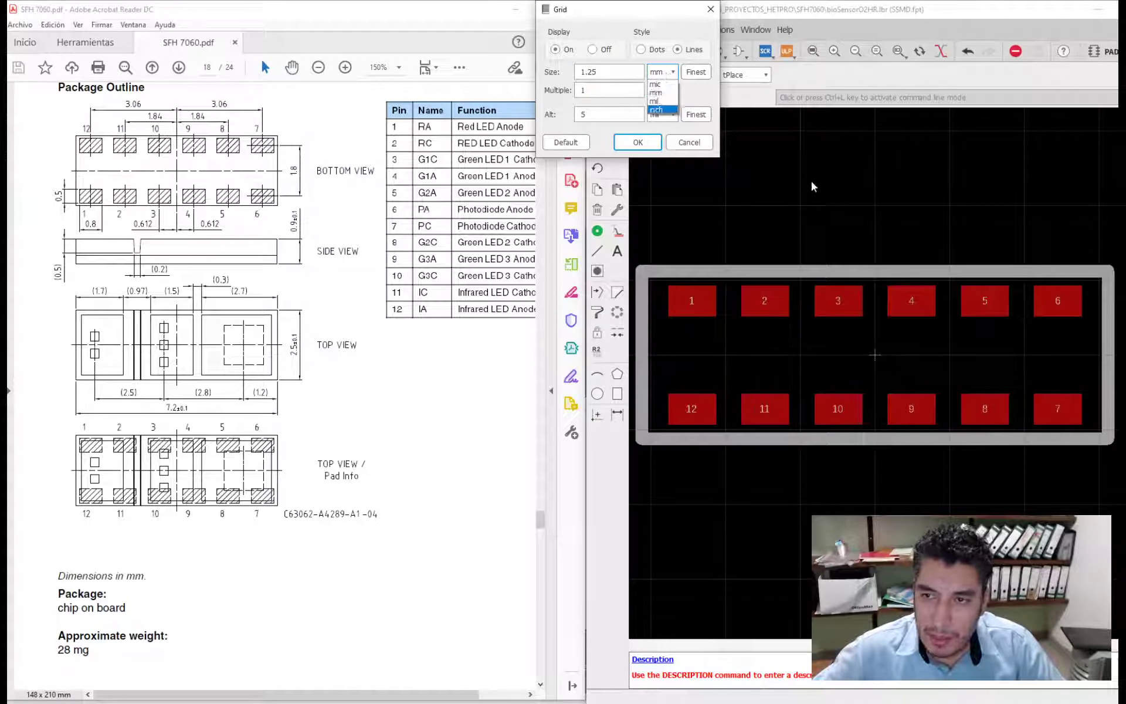
key(Escape)
key(Escape)
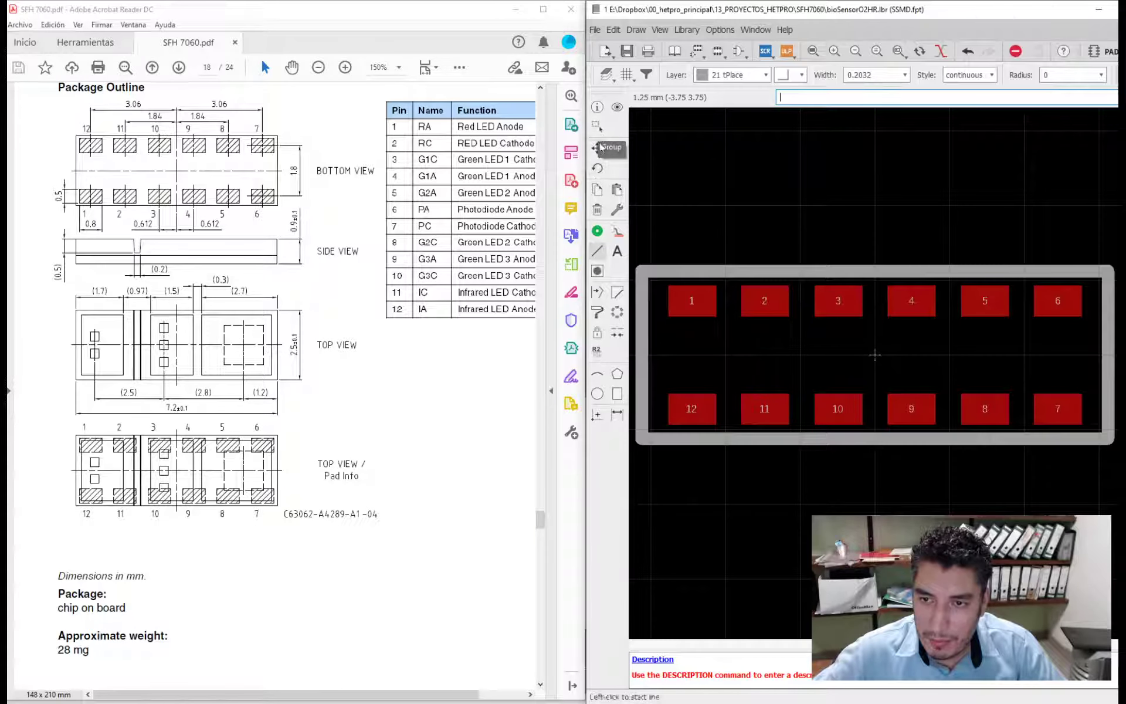
- Delete all four lines of the package outline around the pads
click(597, 209)
click(651, 271)
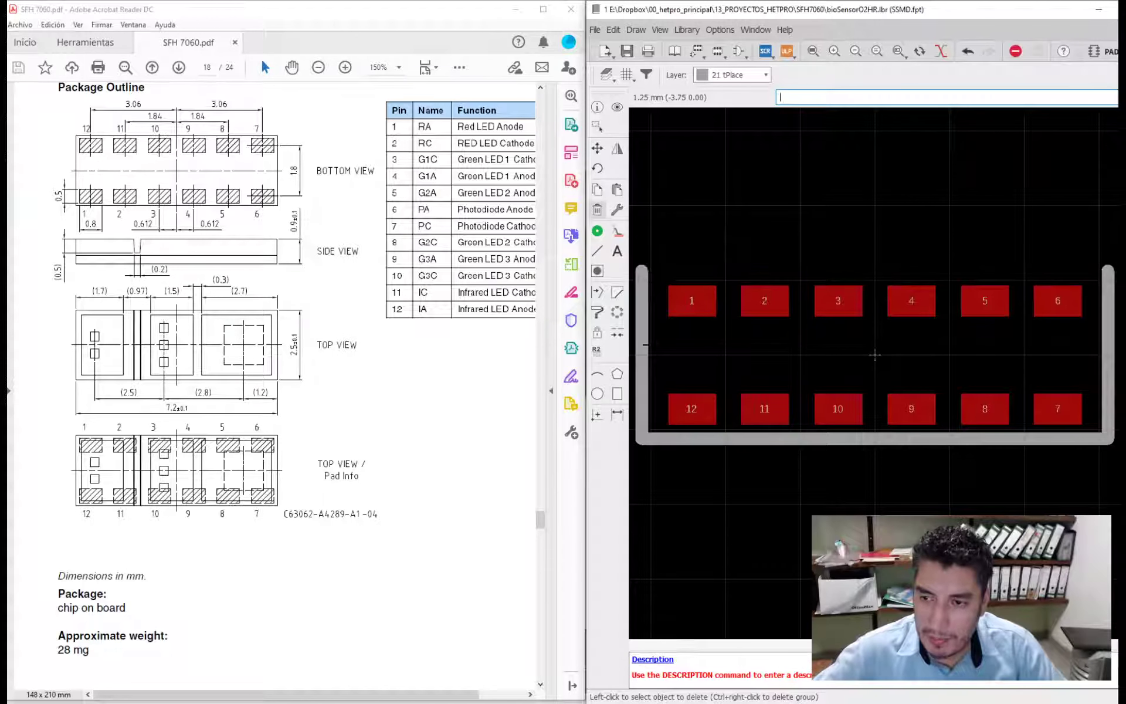
click(643, 346)
click(1107, 354)
click(965, 437)
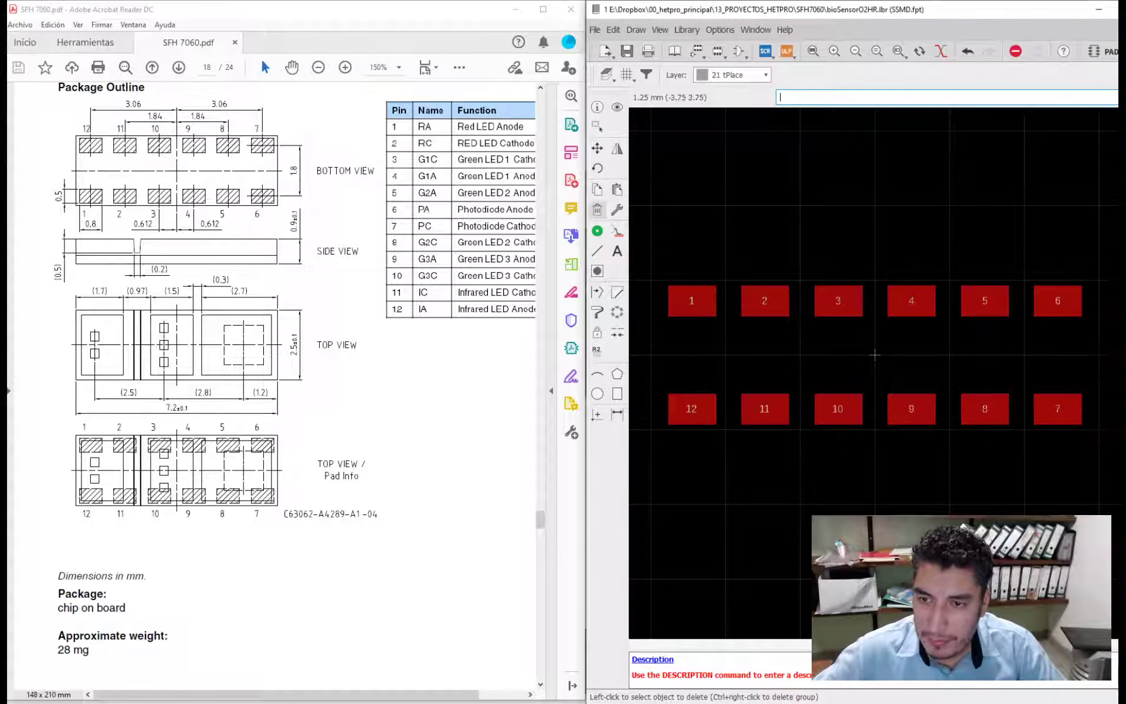
- Set the footprint editor's grid size to 0.1 mm
click(626, 75)
click(668, 72)
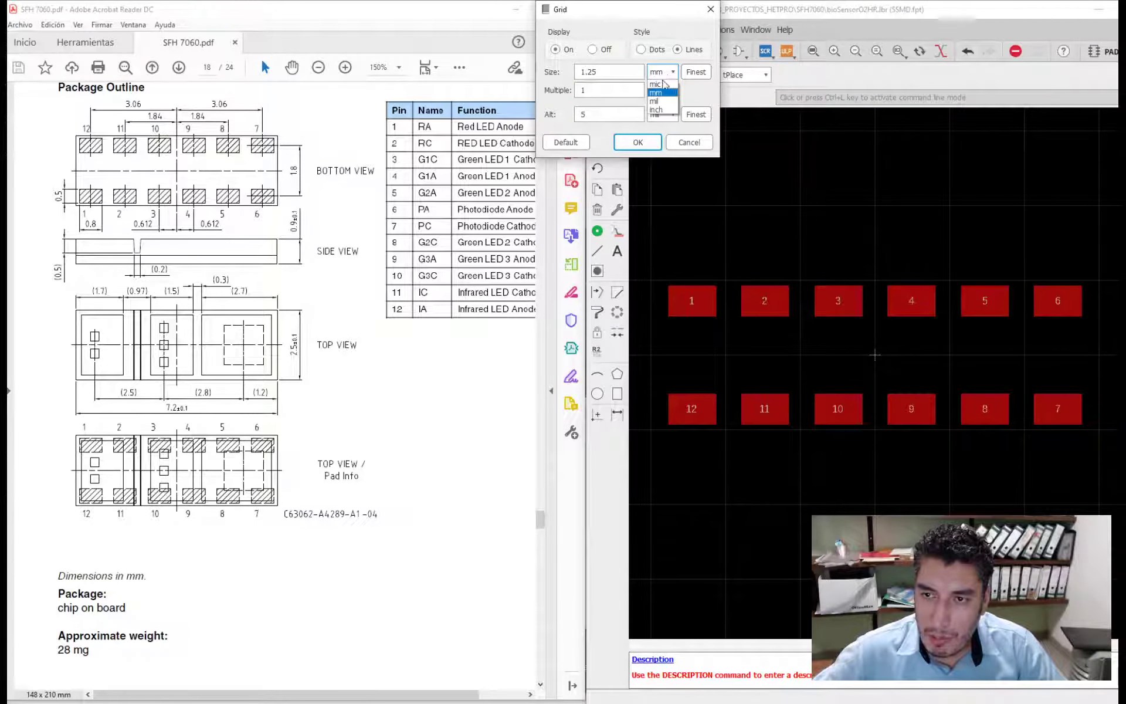
click(655, 92)
key(shift+Tab)
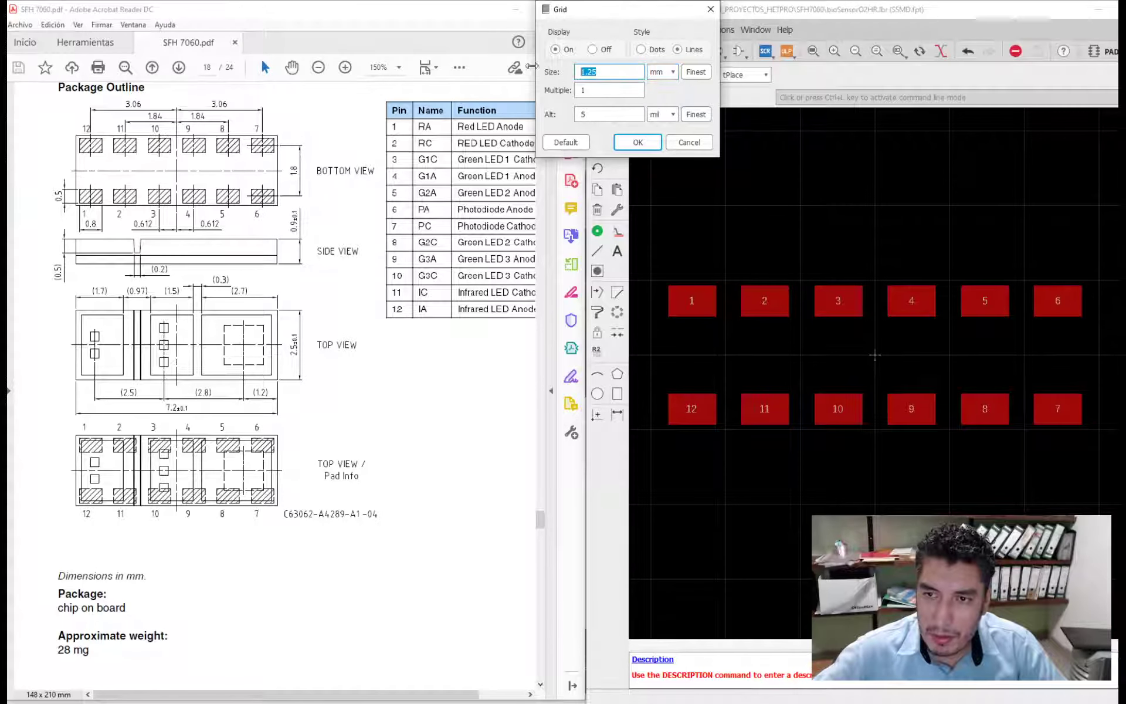
text(0.1)
key(Return)
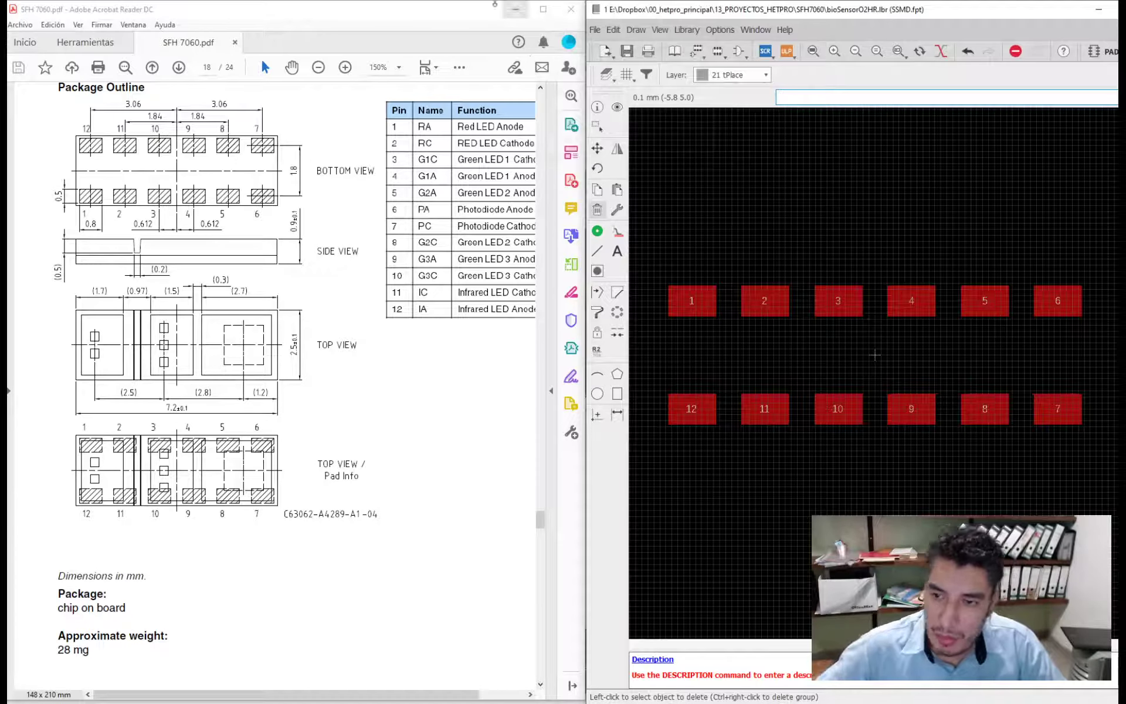
- Start drawing a new package outline on the tPlace layer with the Line tool
click(597, 251)
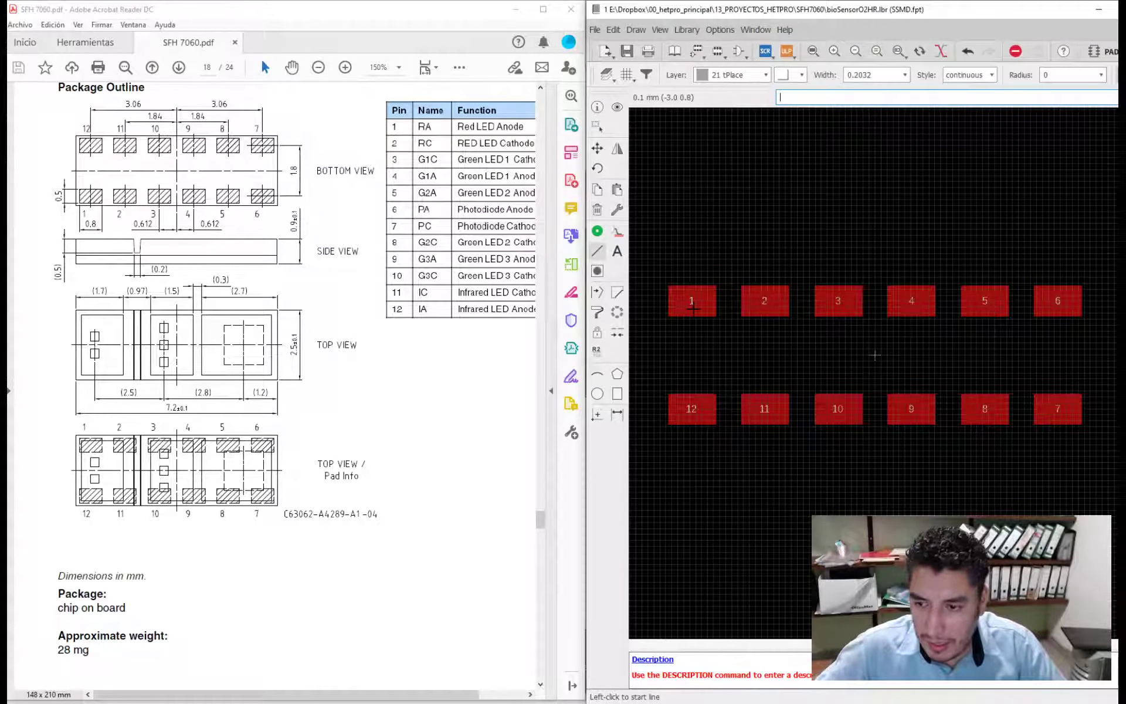
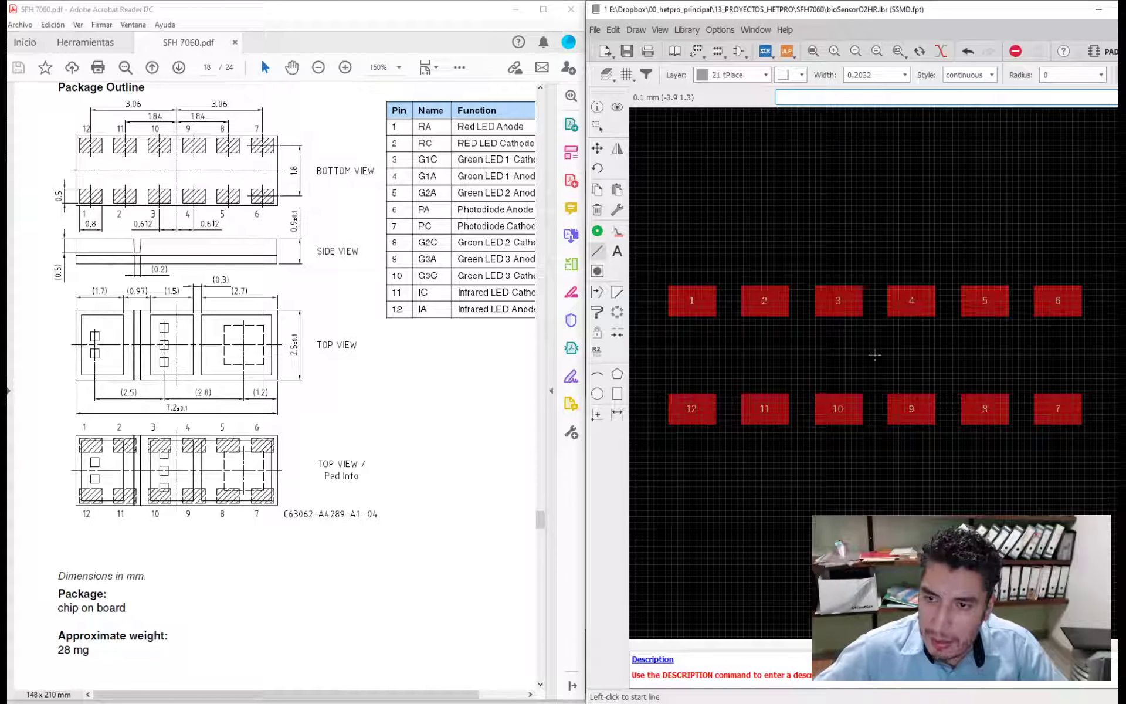
- Draw a closed rectangular outline around all twelve pads, passing through the corner at (3.9, -1.4) and ending back at its starting corner
click(639, 270)
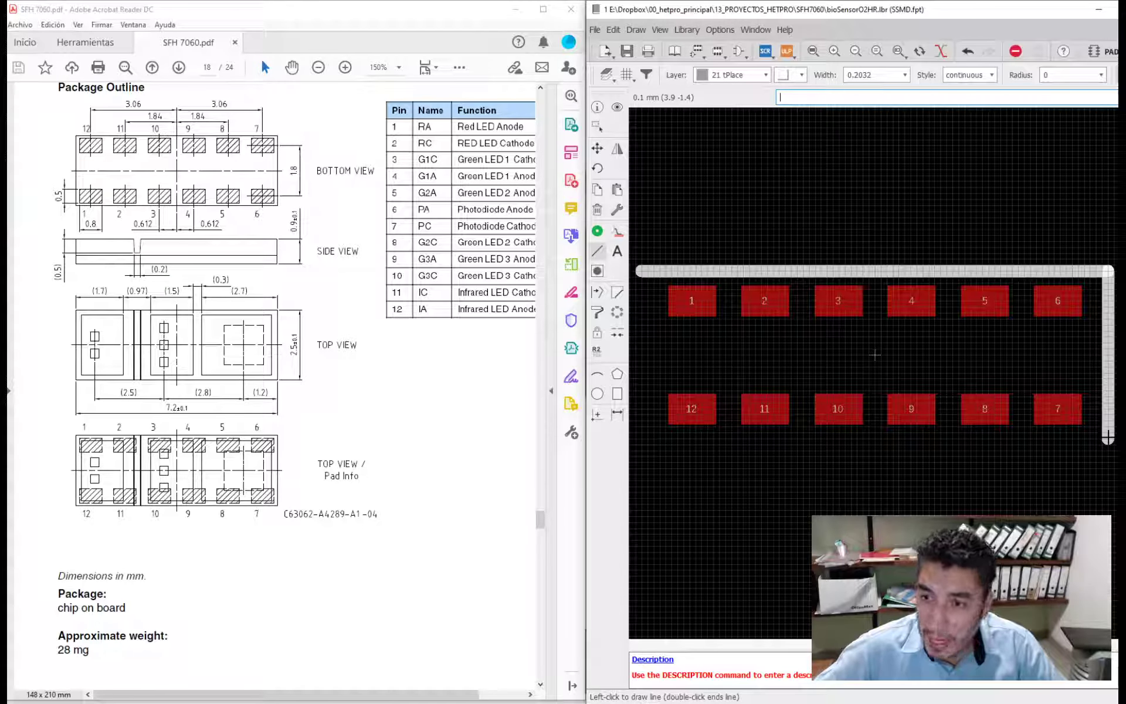
click(1107, 437)
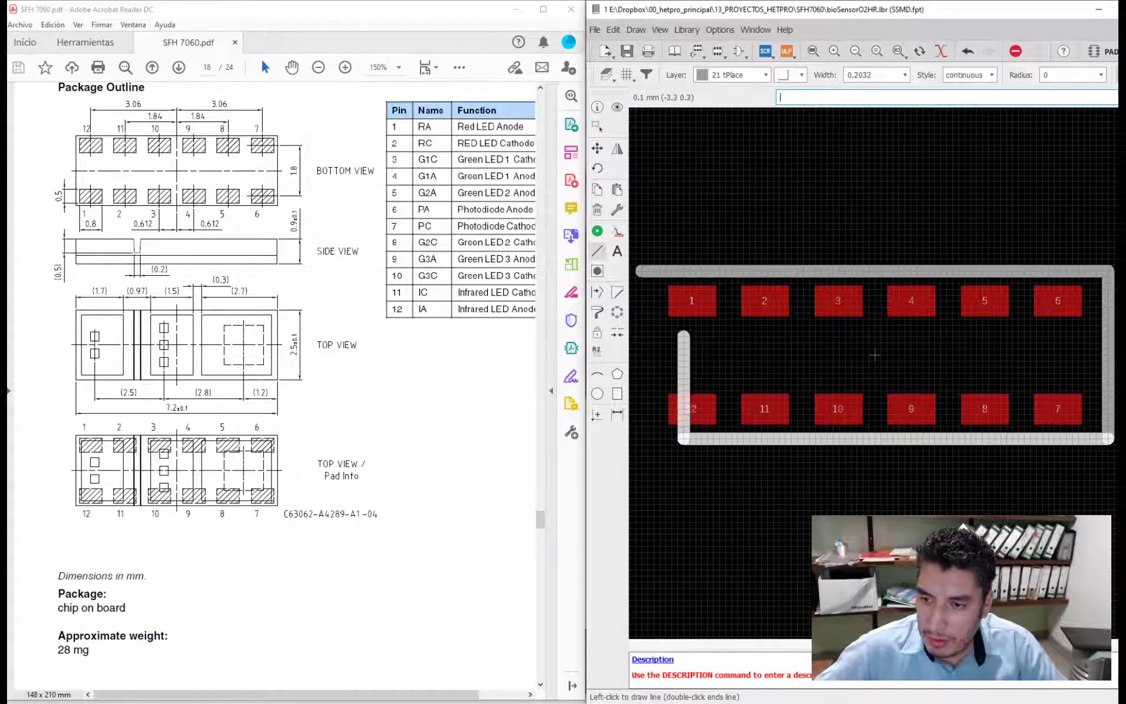
double_click(641, 271)
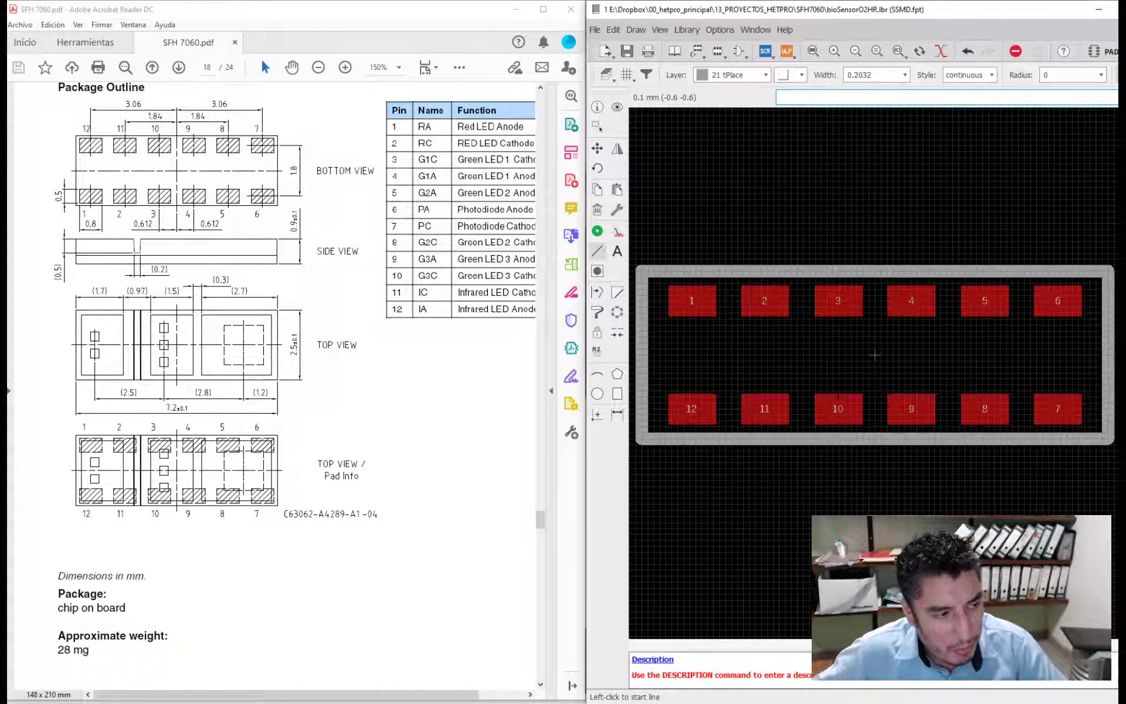
- Add the text >NAME on the tNames layer just above the package outline, with size 1.27
scroll(876, 354, down, 1)
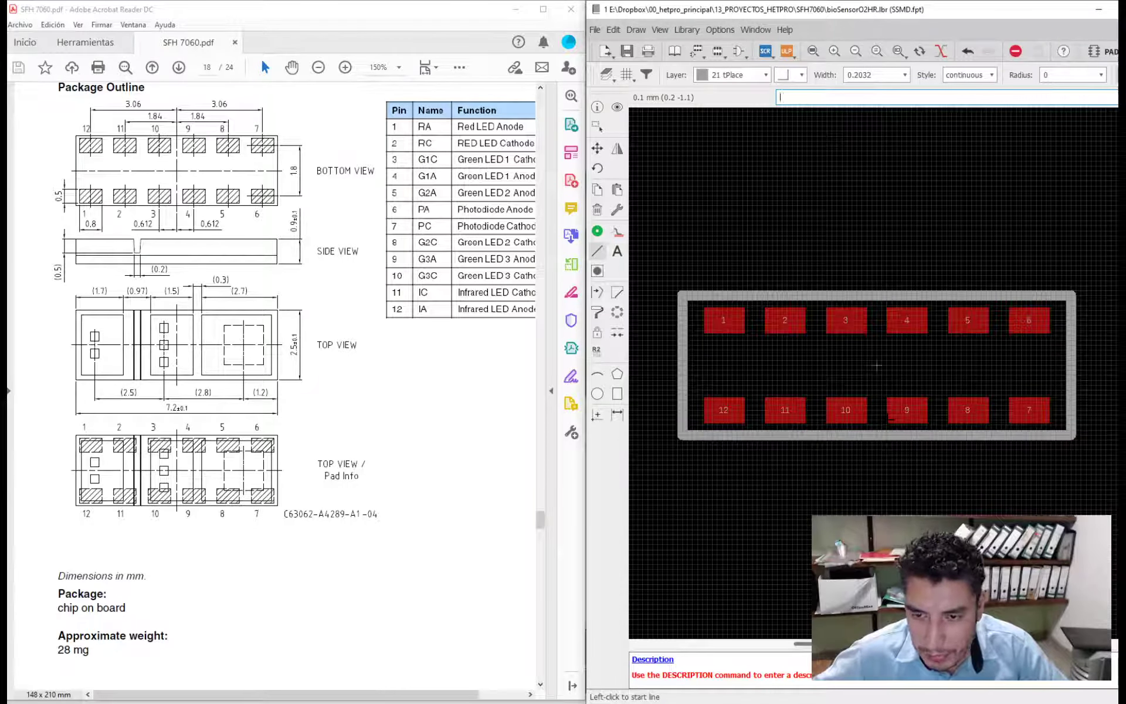
click(617, 251)
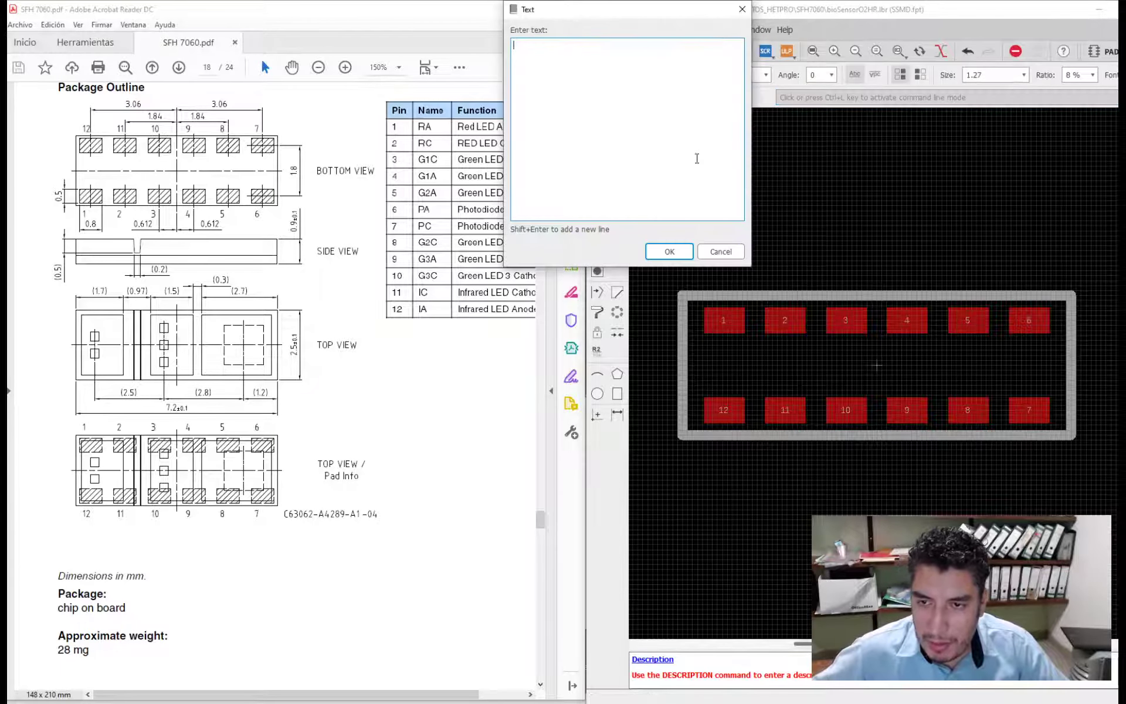
text(>)
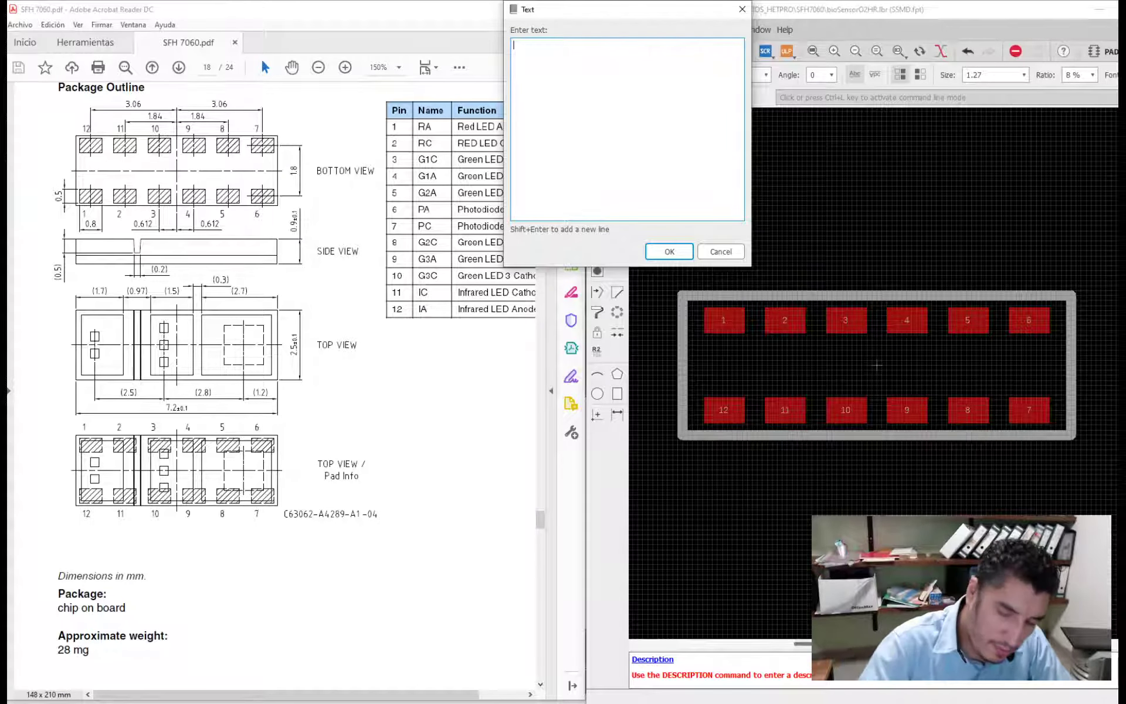
text(>NAME)
key(Return)
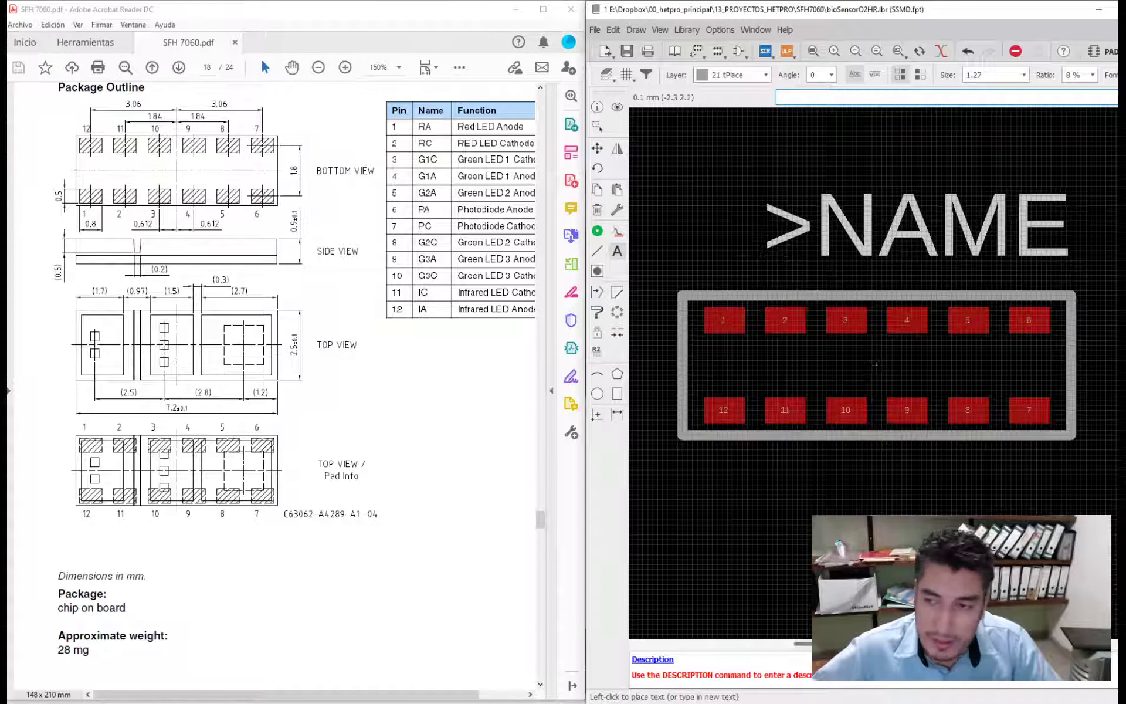
click(764, 77)
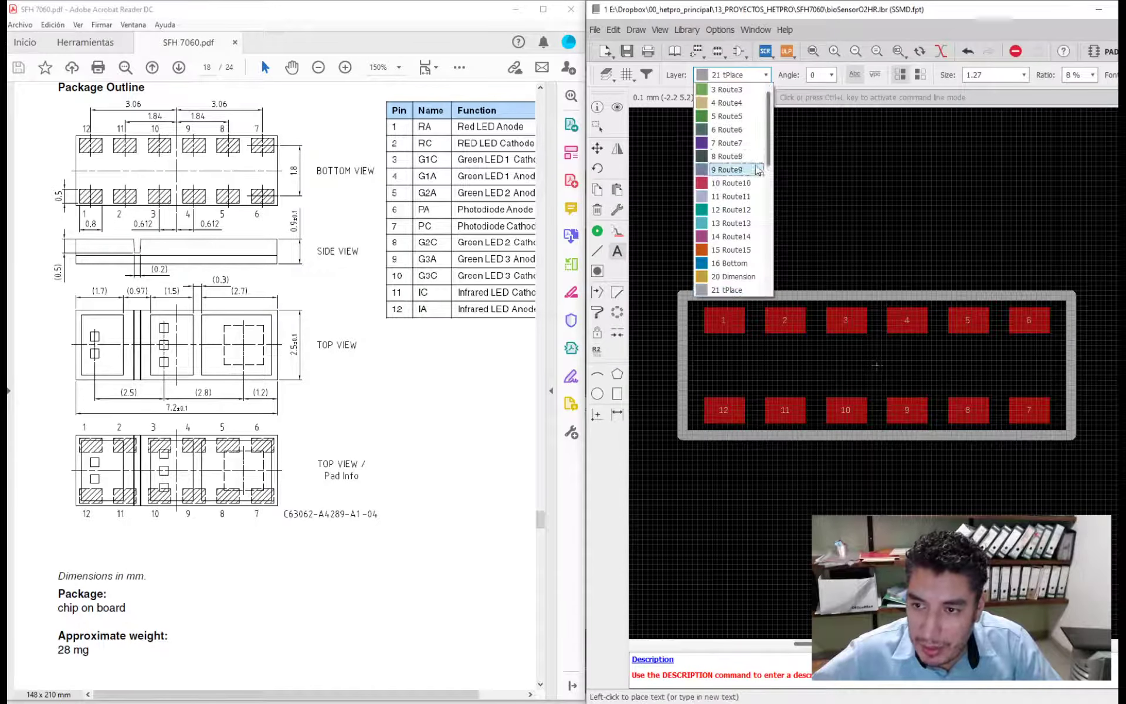
scroll(756, 173, down, 2)
click(747, 237)
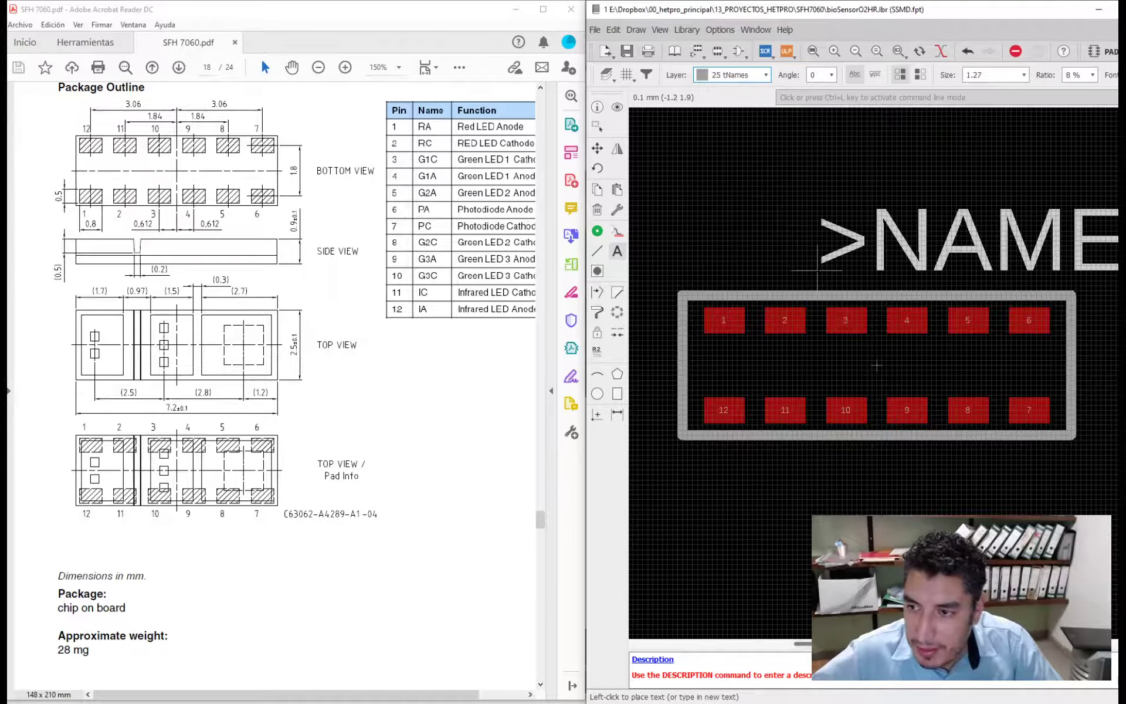
key(Escape)
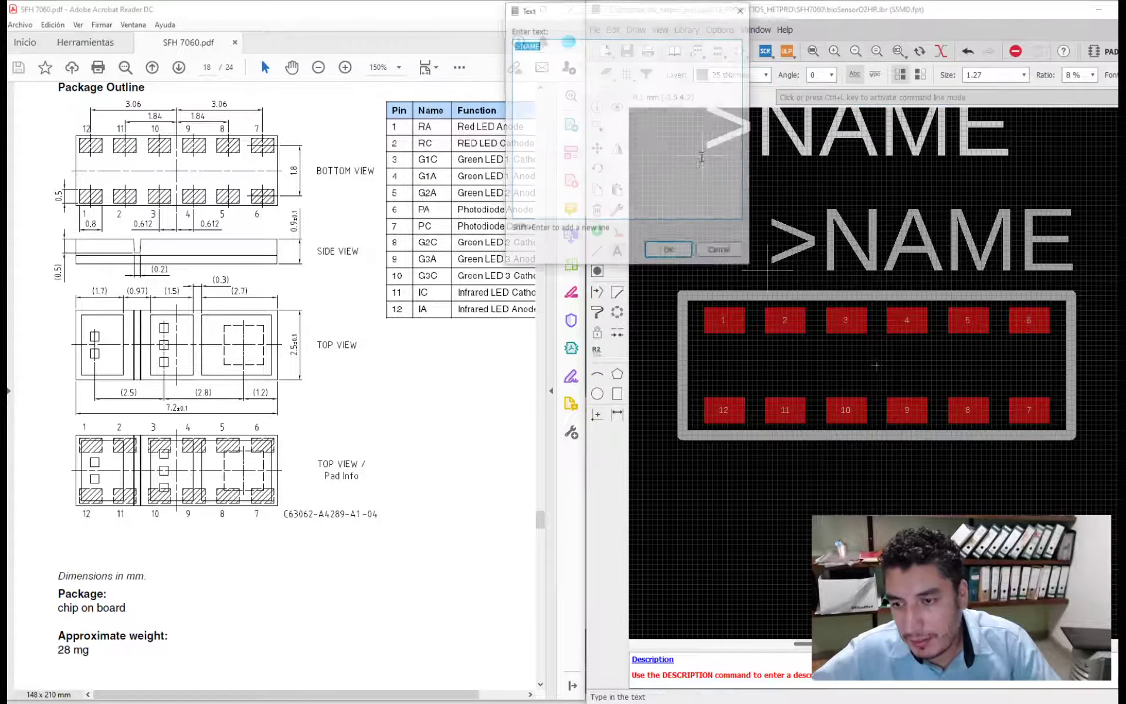
key(Escape)
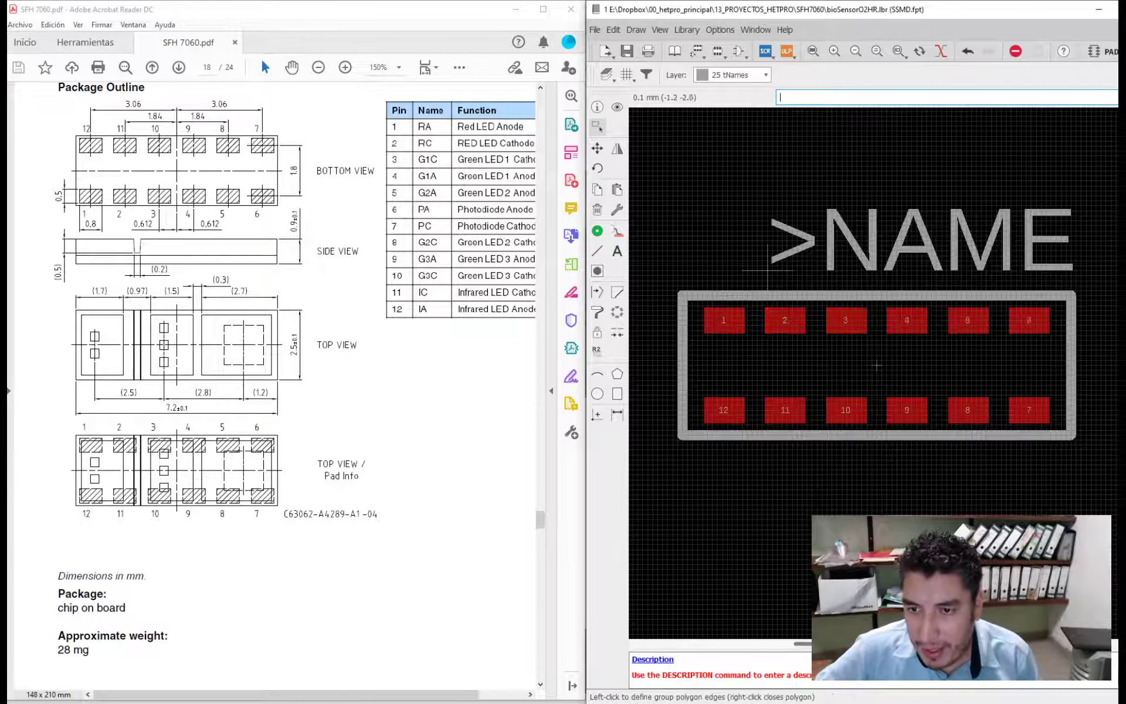
click(764, 76)
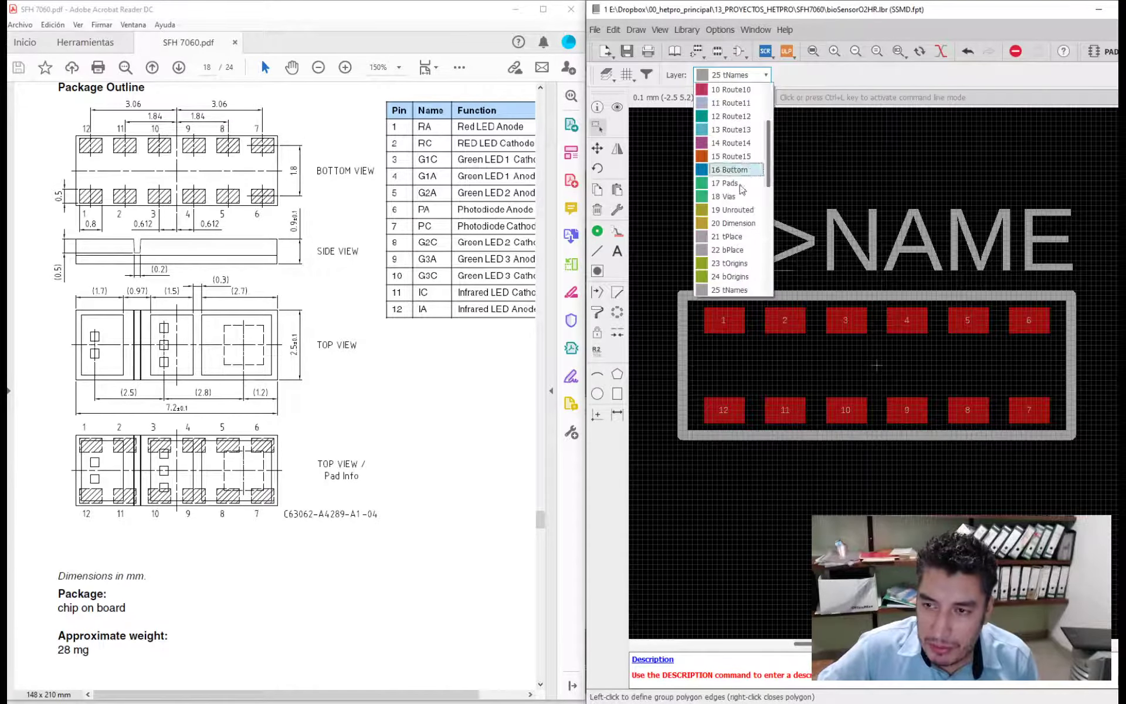
scroll(737, 228, down, 2)
click(727, 513)
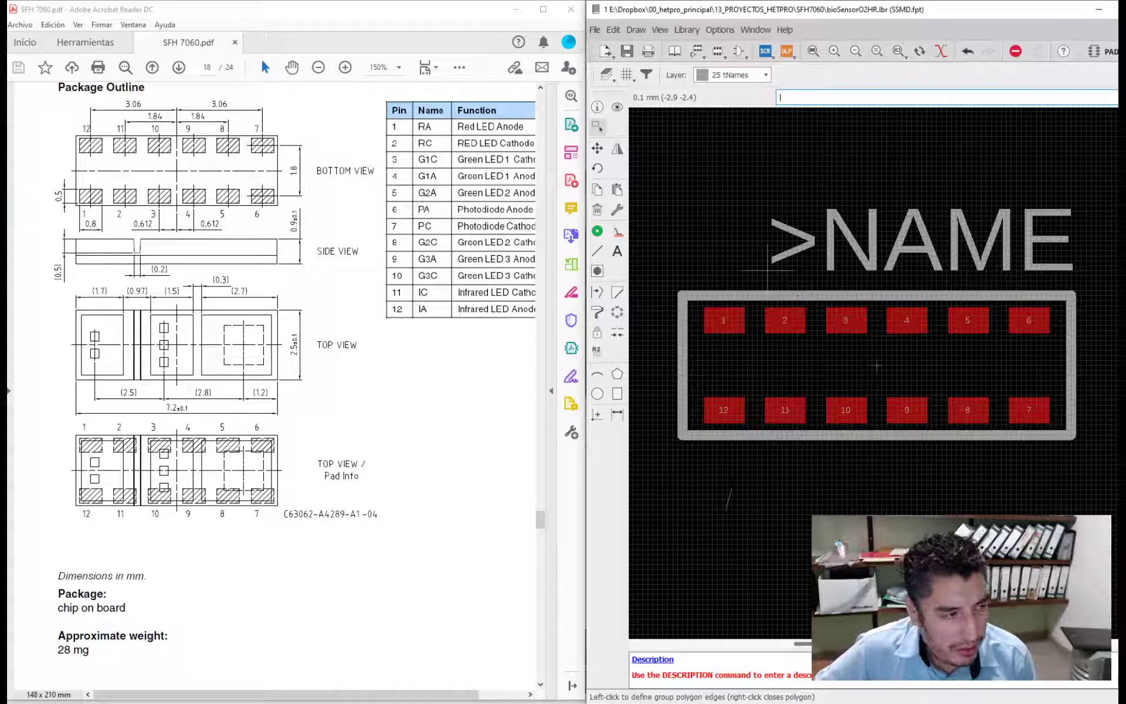
key(Escape)
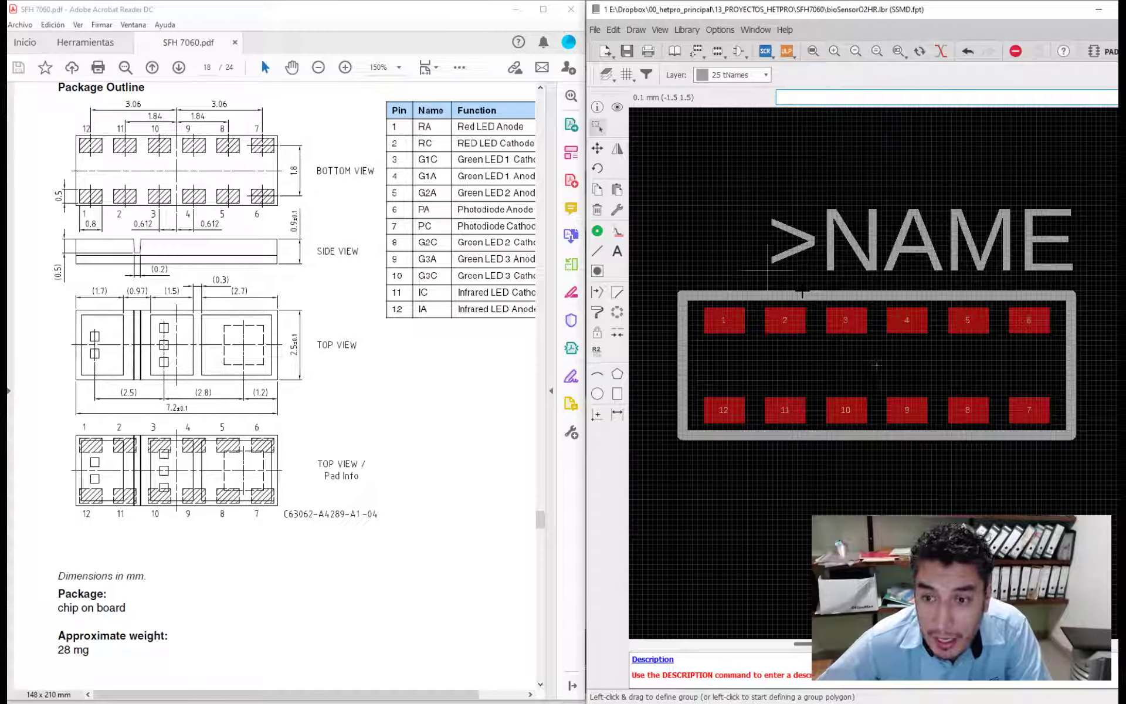
right_click(802, 293)
click(747, 208)
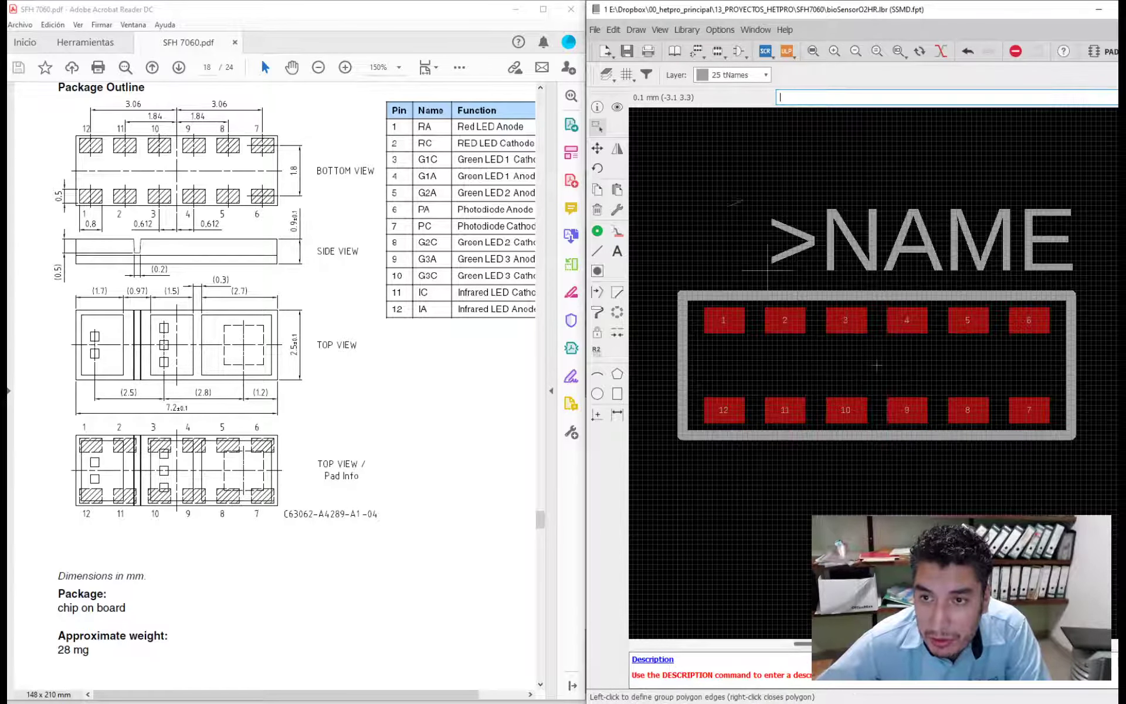
click(741, 199)
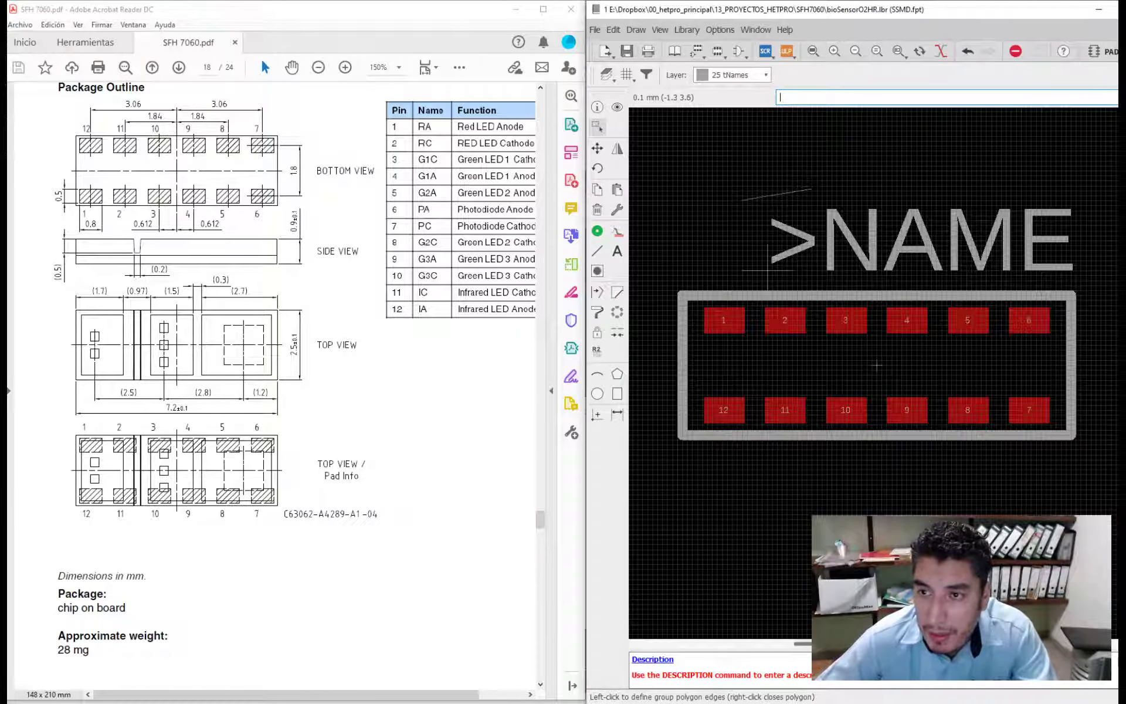
key(Escape)
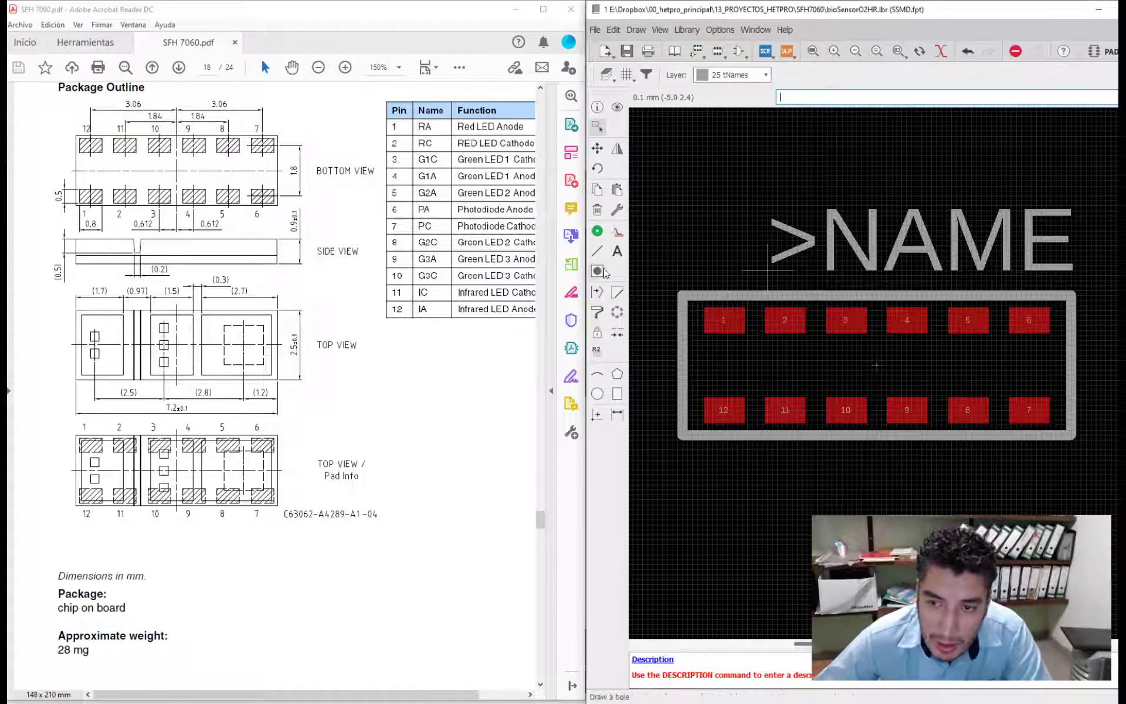
- Try out a round through-hole pad with a 3.2 mm drill next to the package outline, leaving it unplaced
click(597, 232)
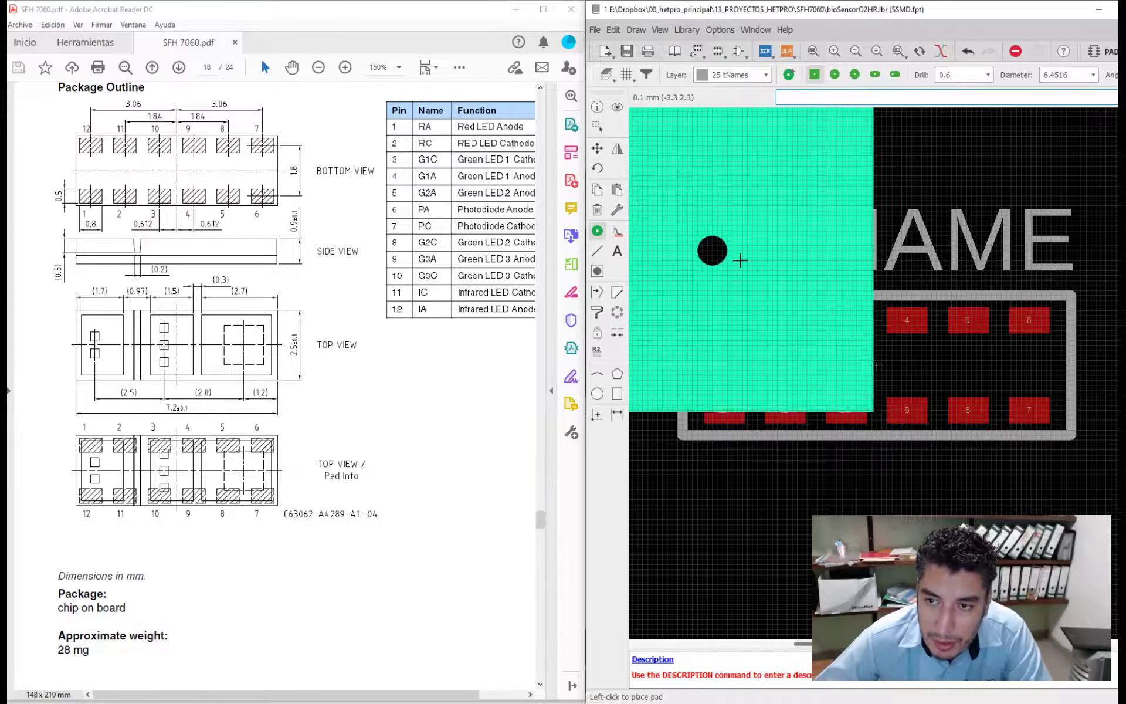
scroll(767, 286, down, 2)
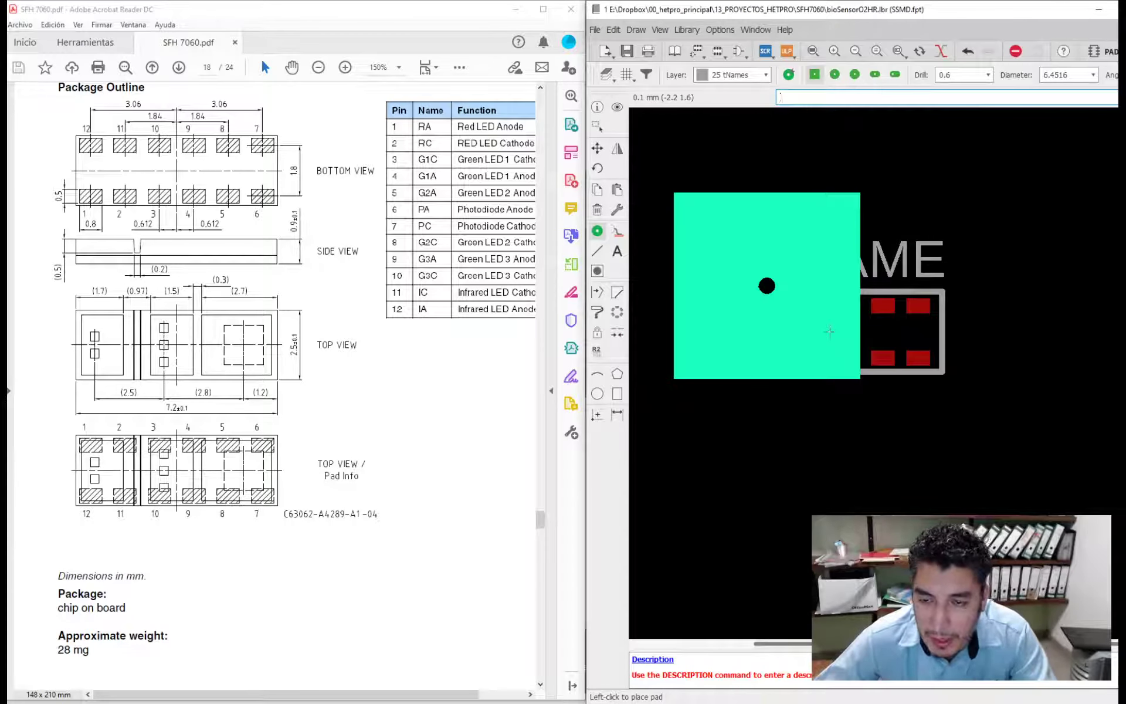
key(Escape)
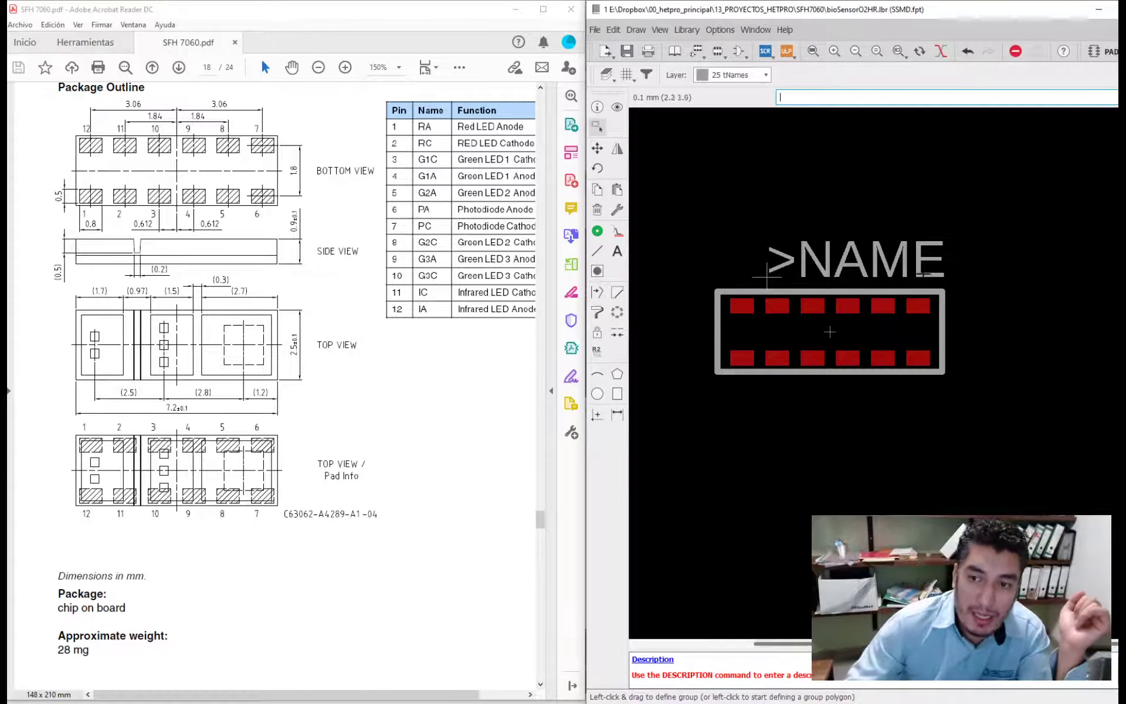
click(597, 230)
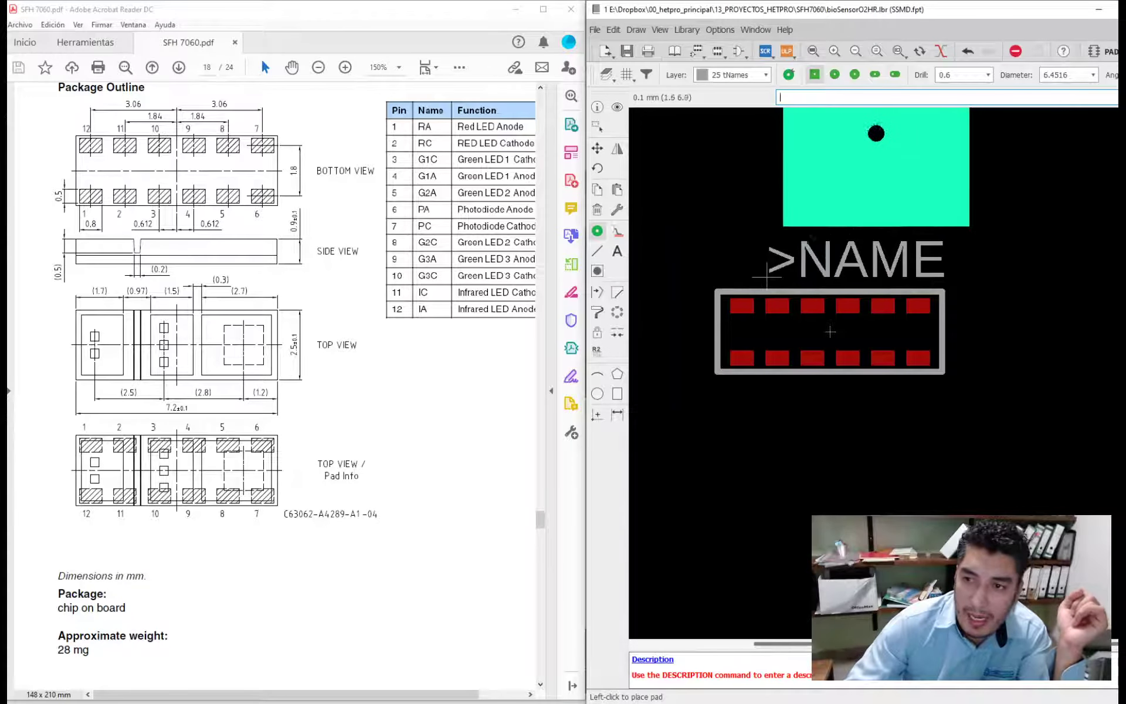
click(834, 74)
click(989, 76)
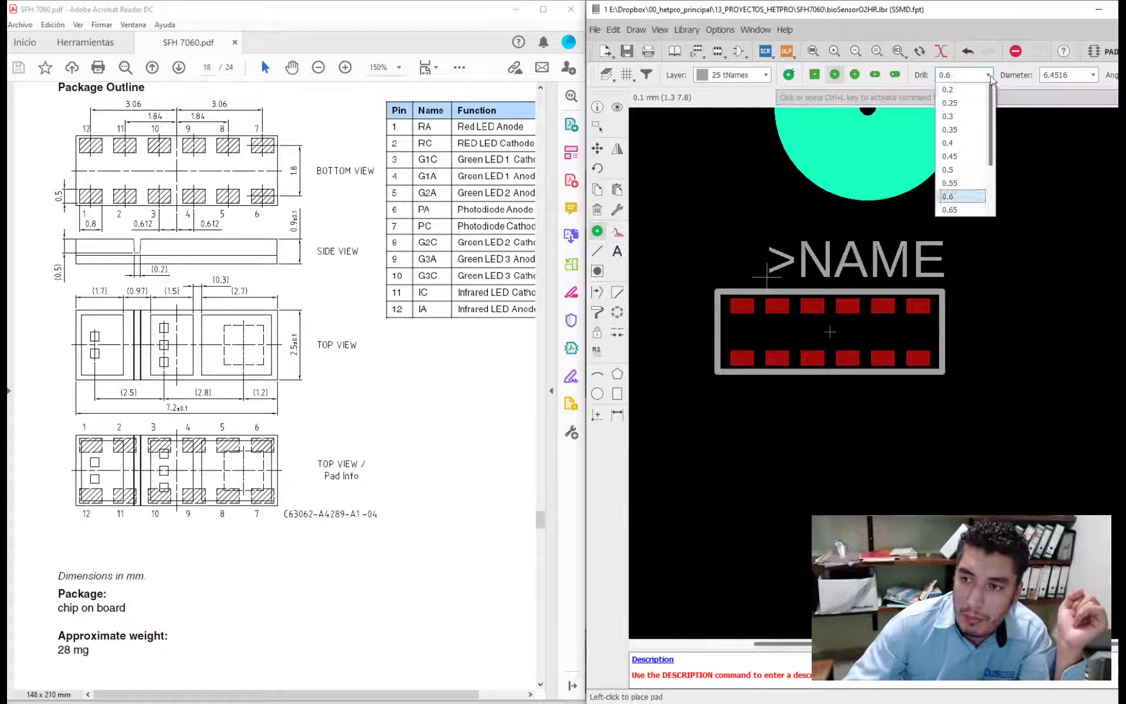
scroll(961, 176, down, 3)
click(951, 205)
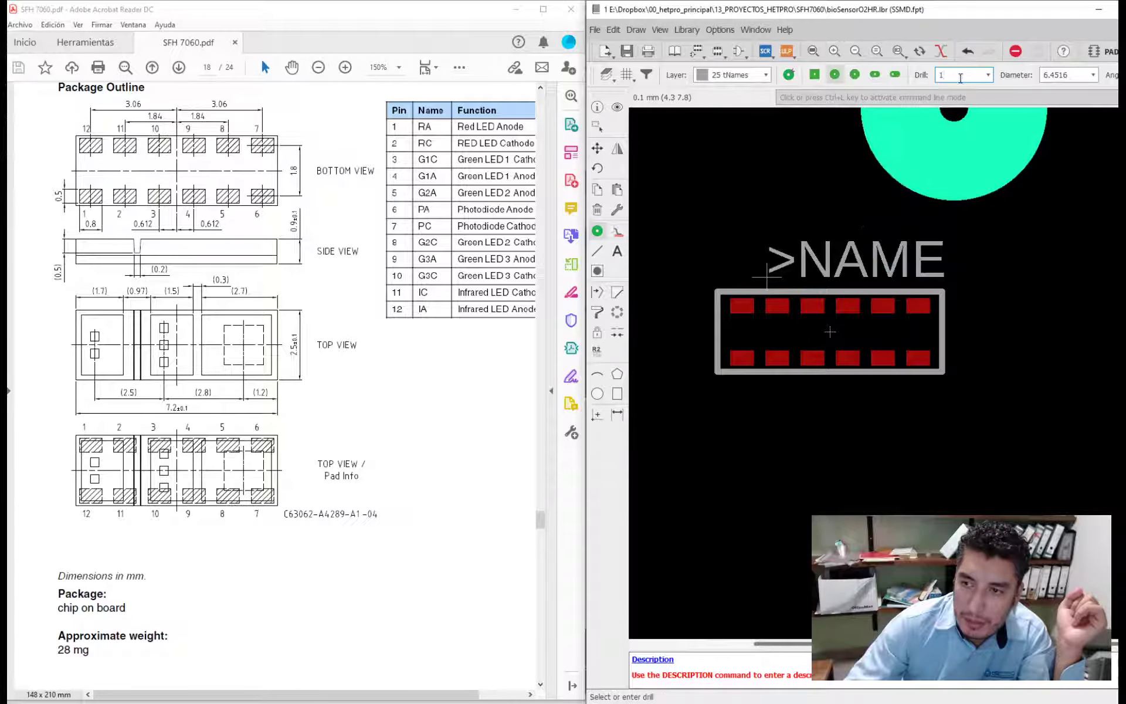
key(Return)
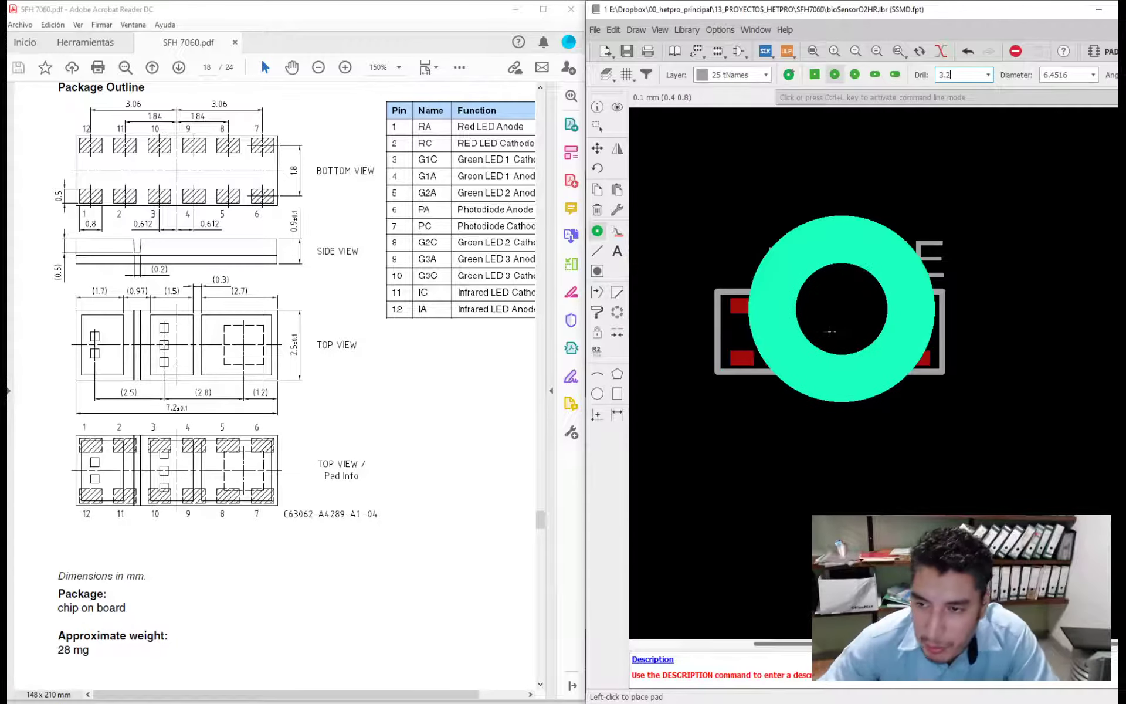
scroll(857, 410, down, 1)
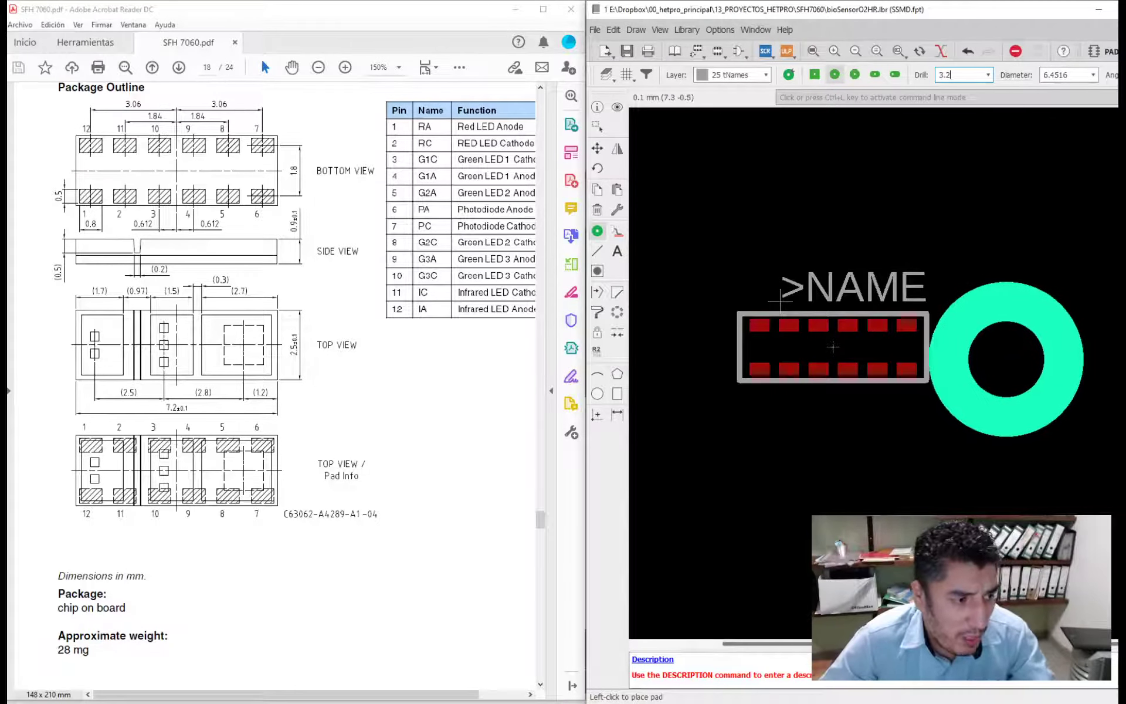
key(Escape)
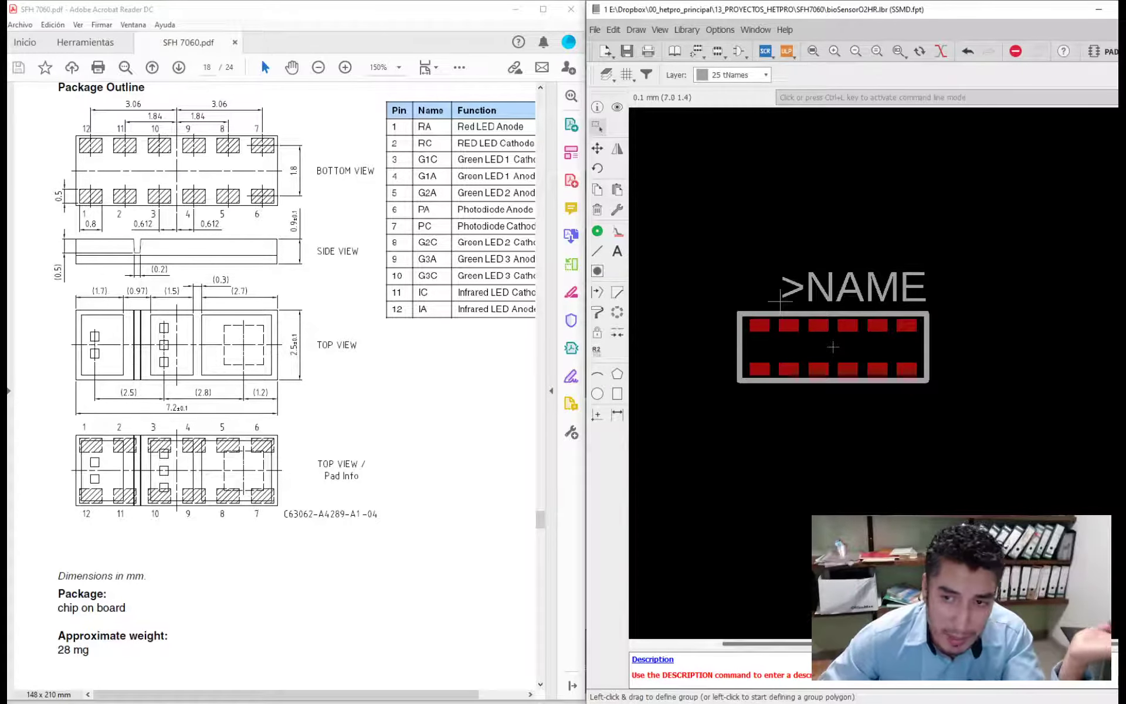
- Try placing holes with a 3.2 mm drill at both short ends of the package outline, and undo them
click(597, 270)
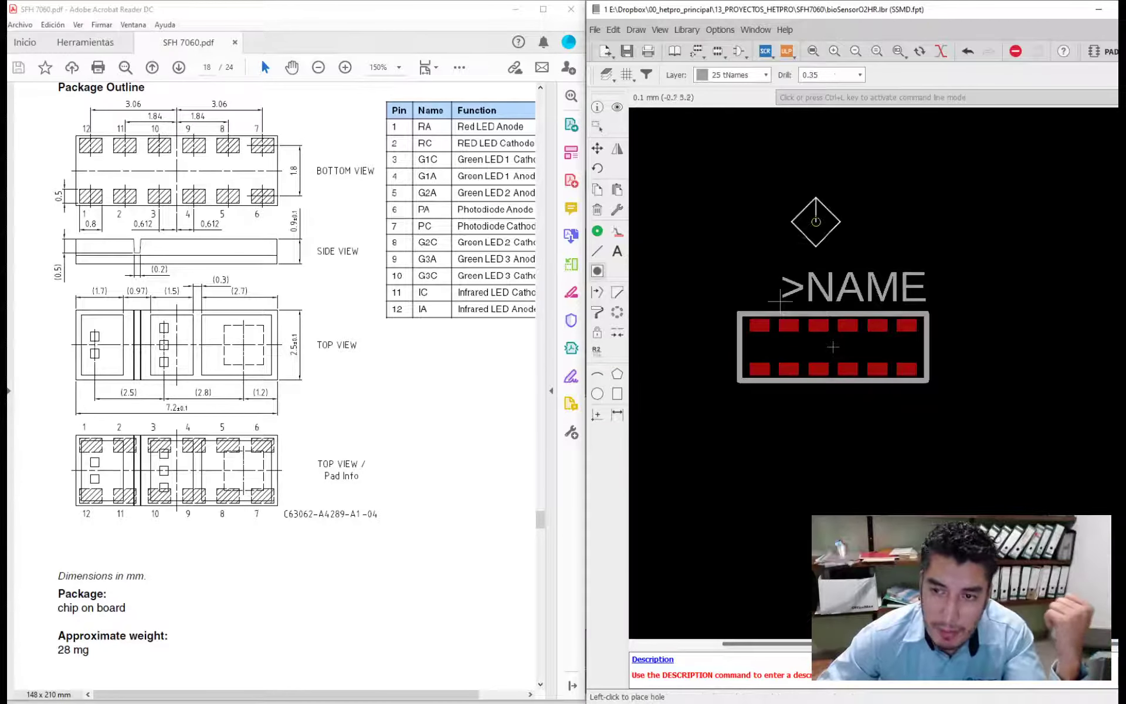
click(821, 74)
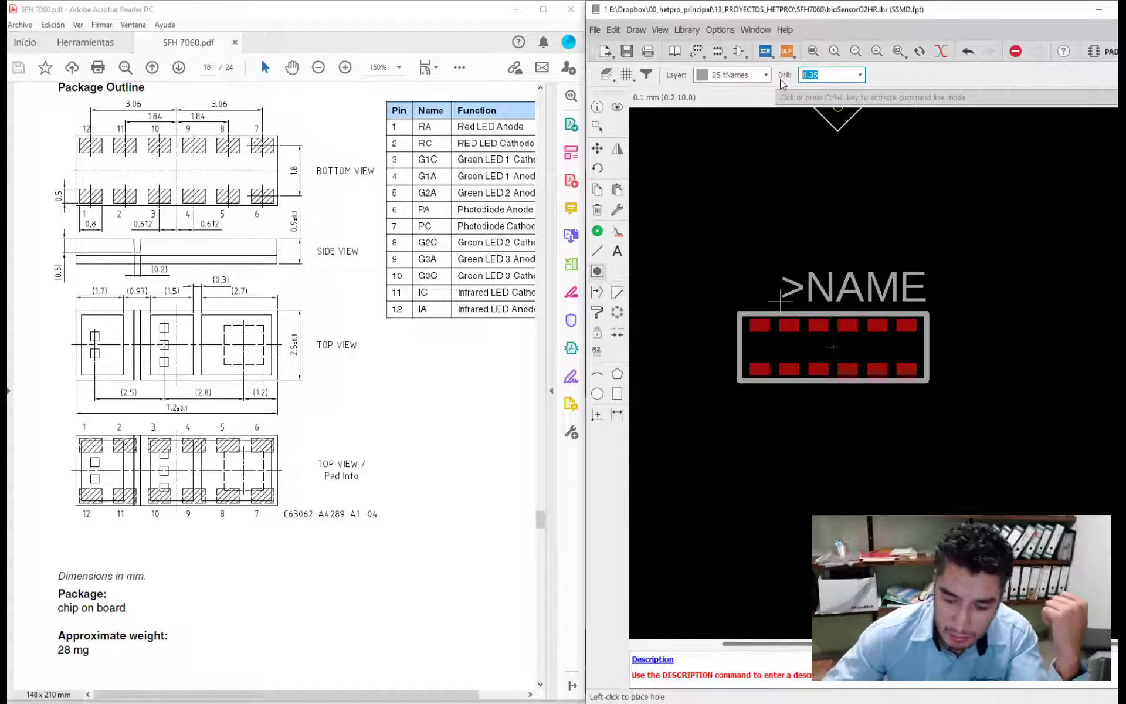
text(3.2)
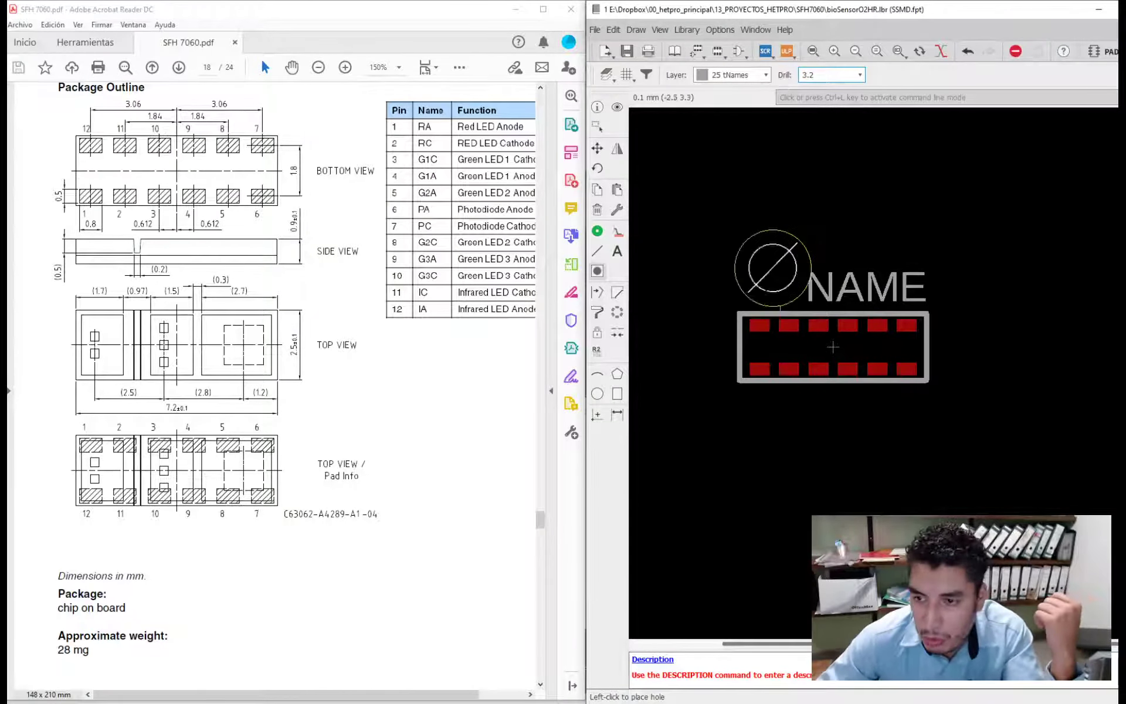
click(927, 377)
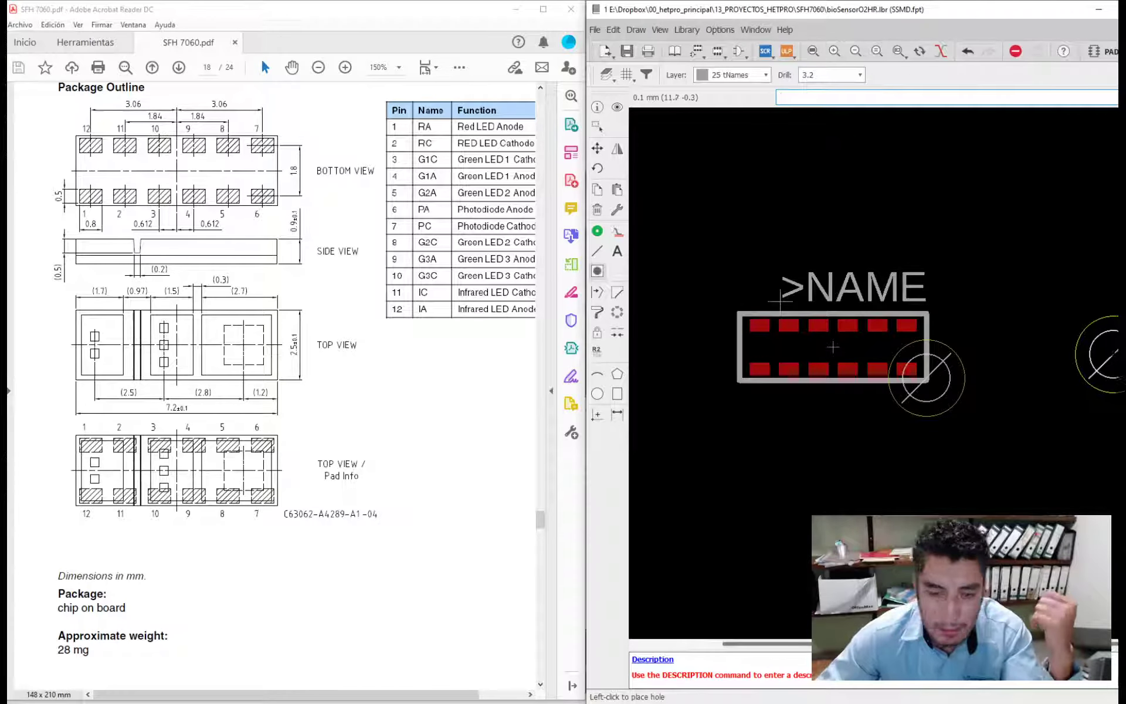
key(ctrl+z)
click(984, 342)
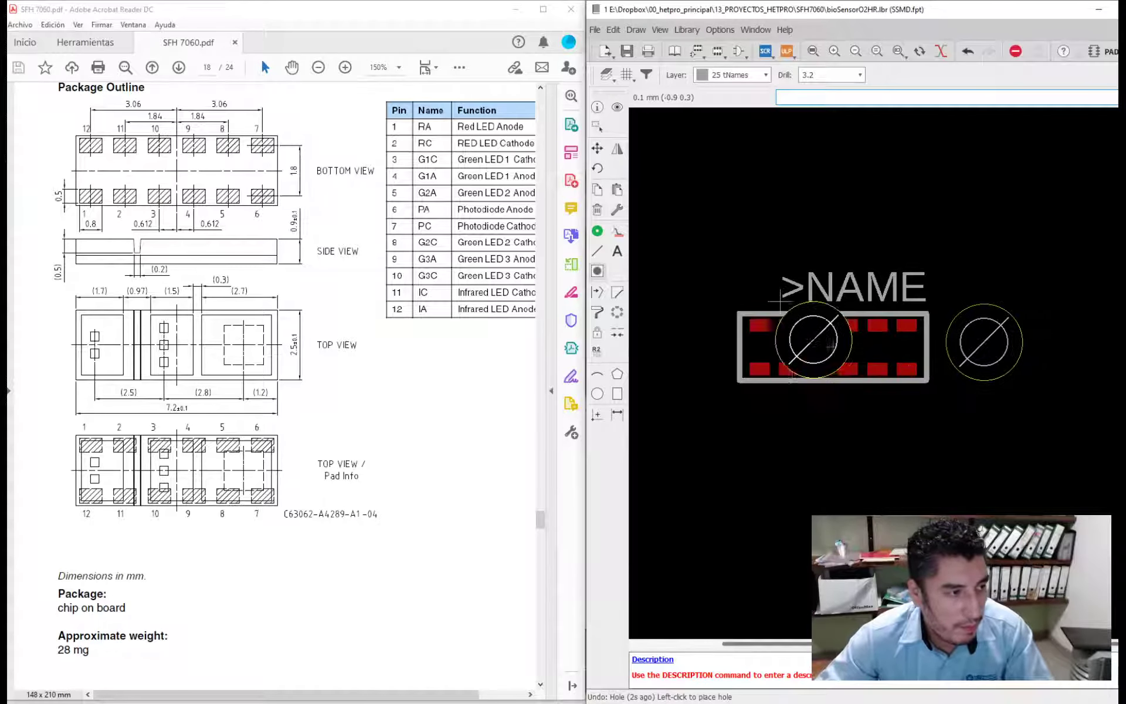
click(663, 345)
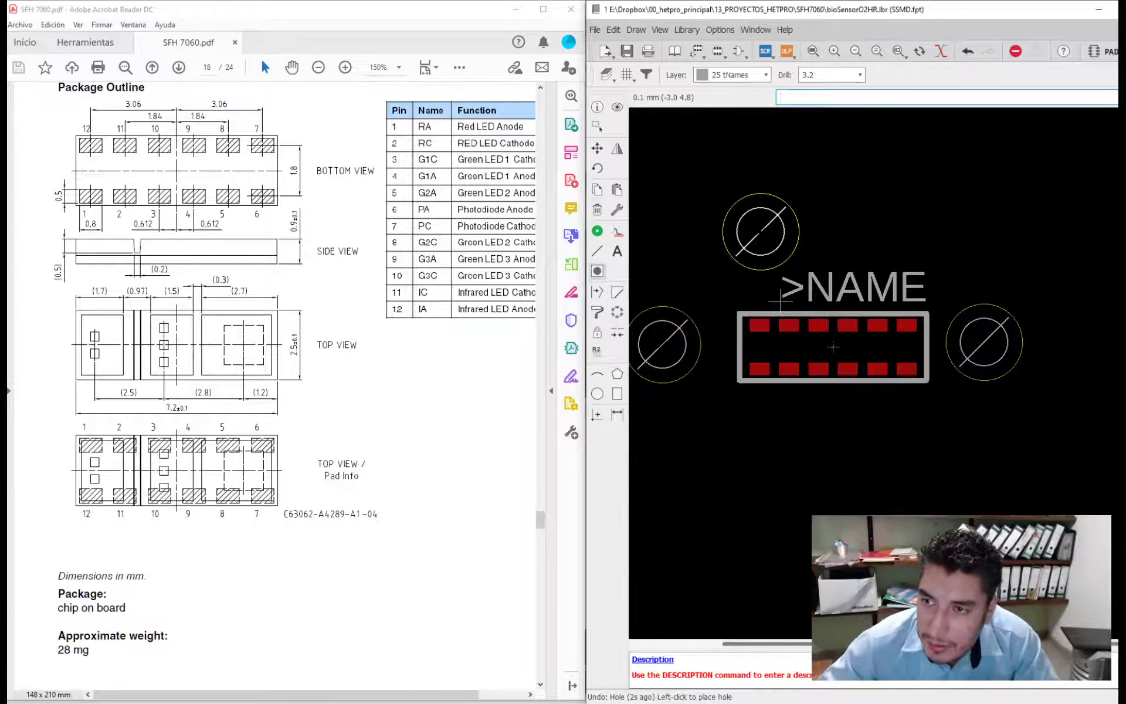
key(ctrl+z)
key(ctrl+z)
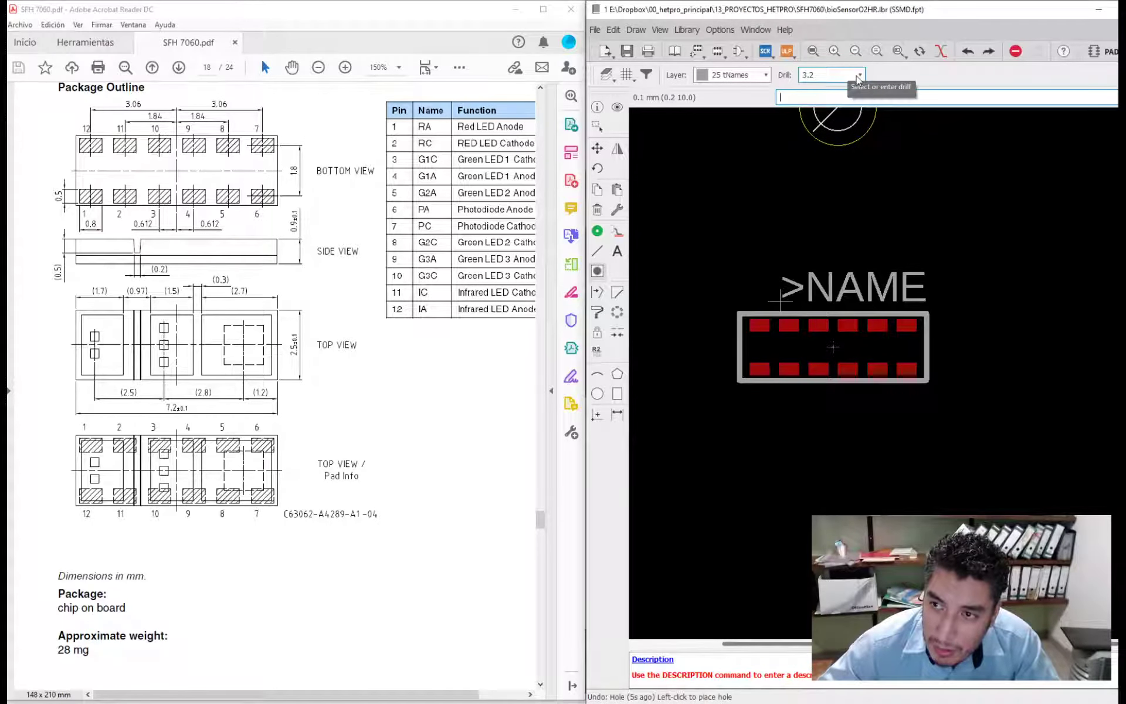
- Try placing a hole with a 1 mm drill beside a short end of the package outline, and undo it
click(858, 75)
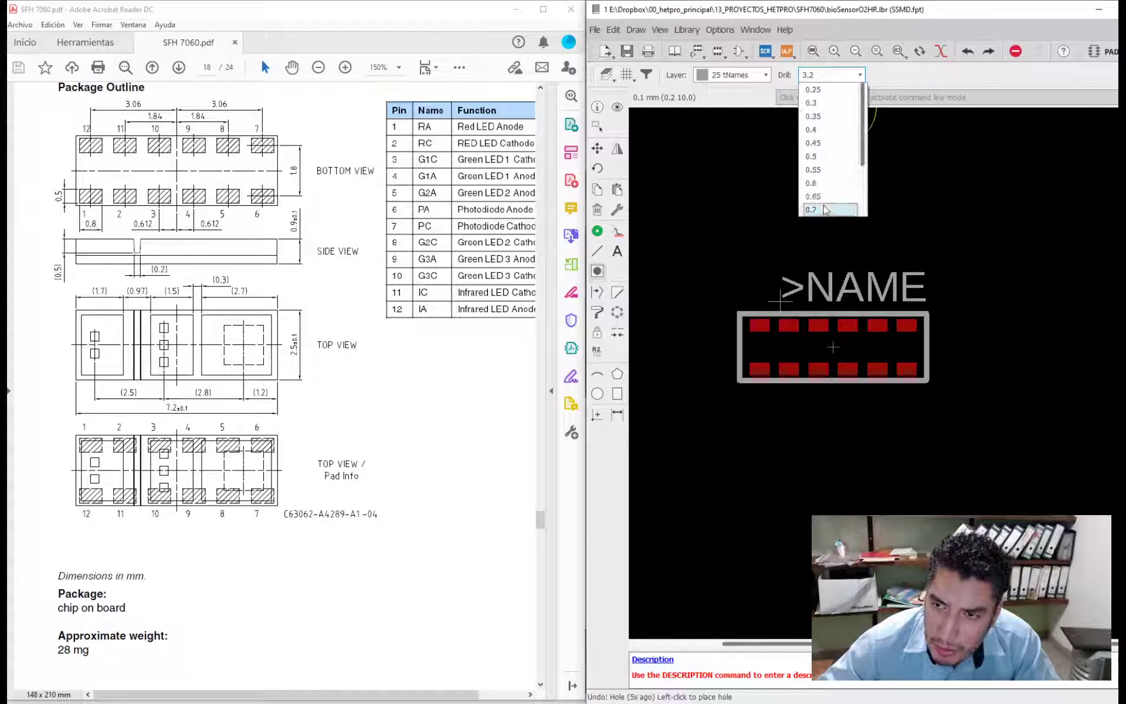
scroll(824, 208, down, 3)
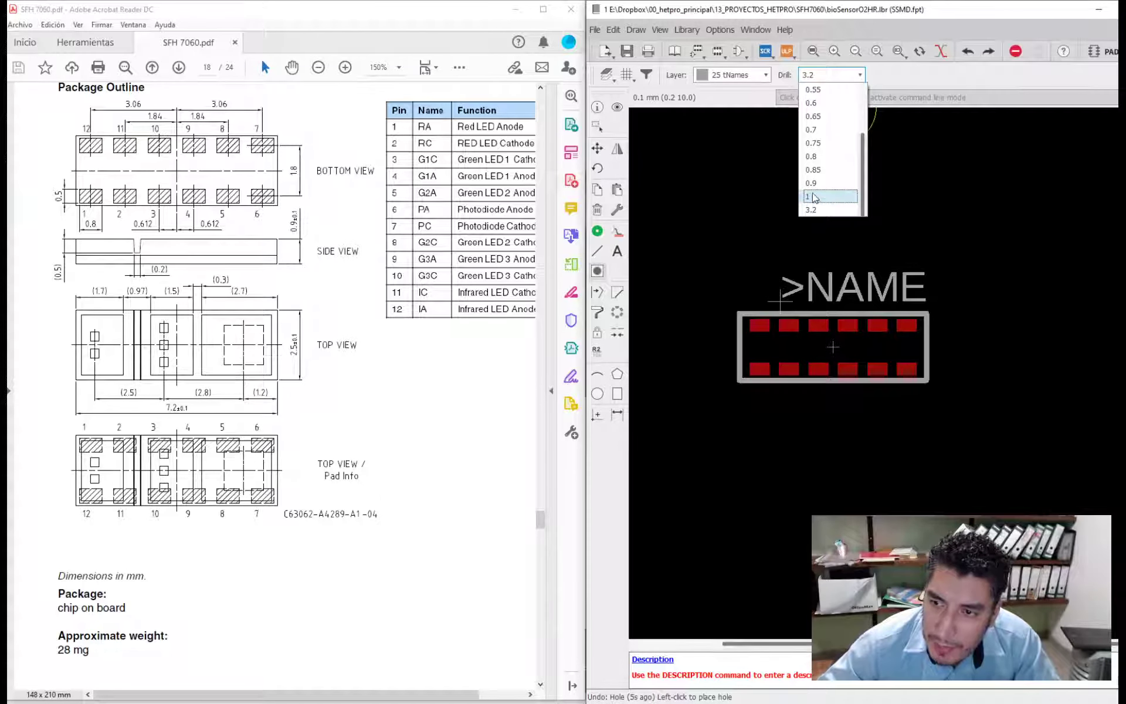
click(813, 197)
click(694, 344)
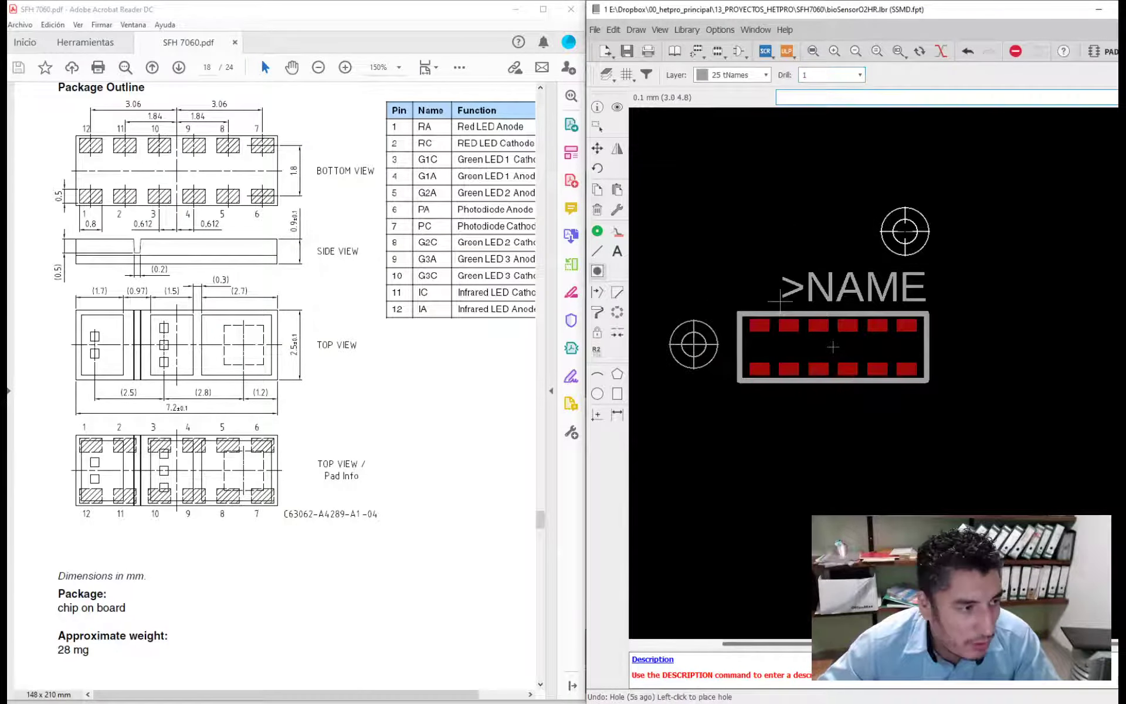
key(ctrl+z)
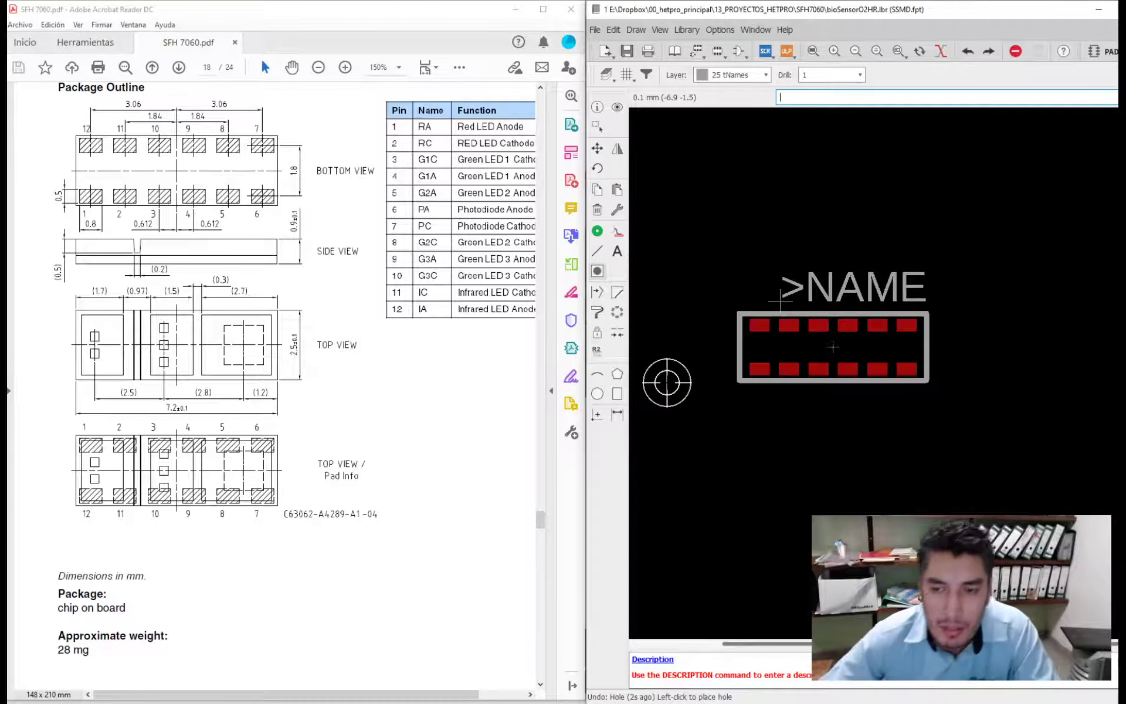
- Draw a larger closed rectangle of lines on the tPlace layer around both the package outline and the >NAME text
click(601, 252)
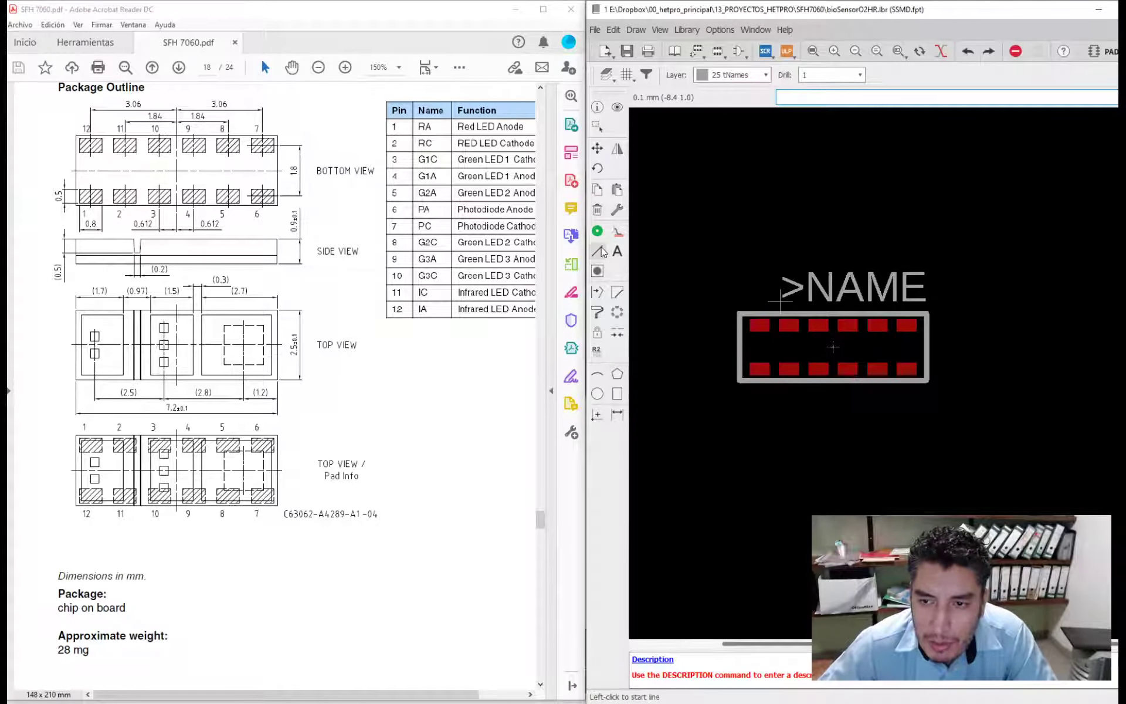
click(736, 75)
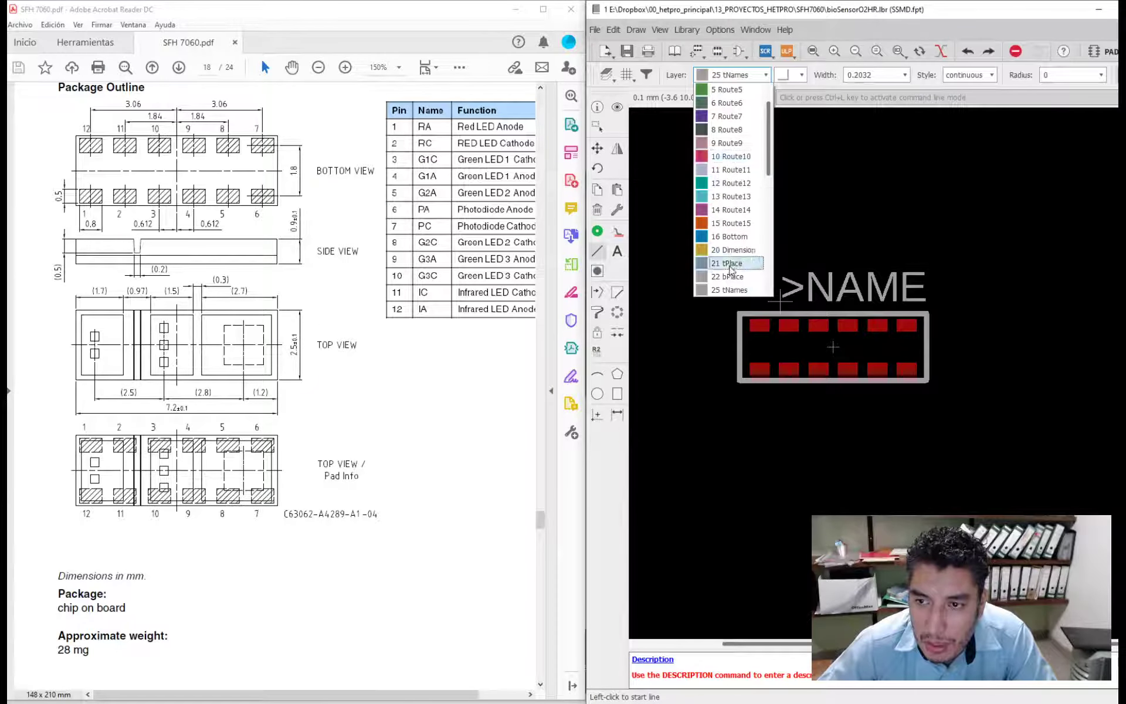
click(732, 266)
scroll(752, 342, down, 1)
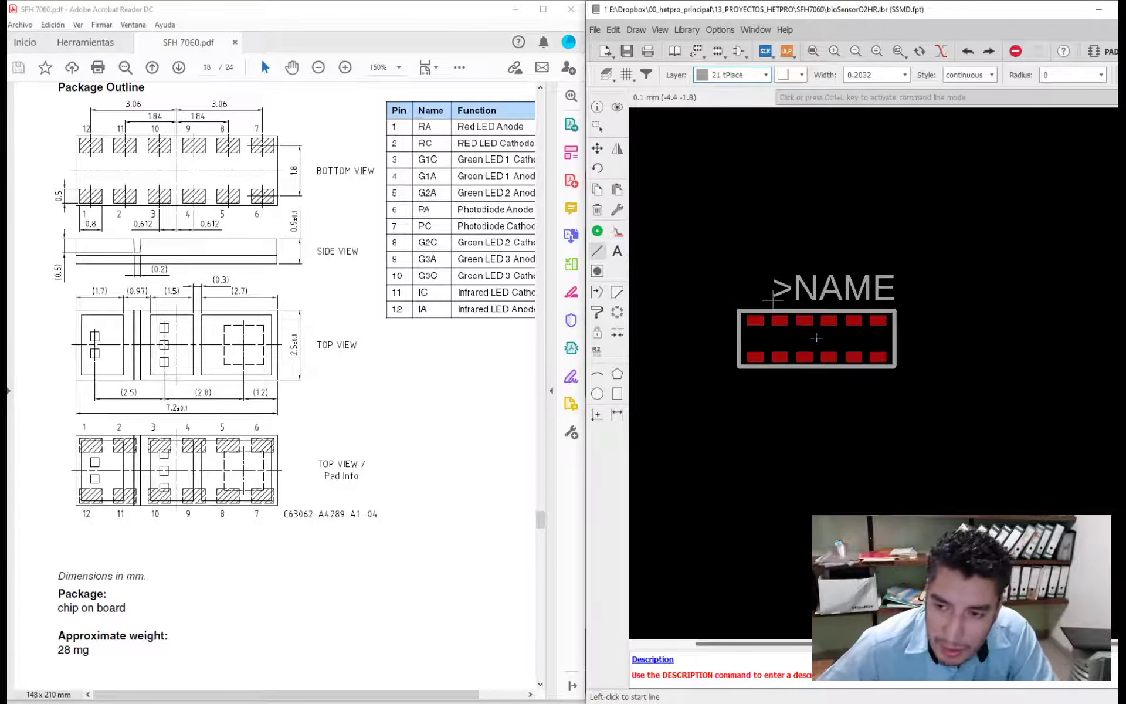
click(742, 380)
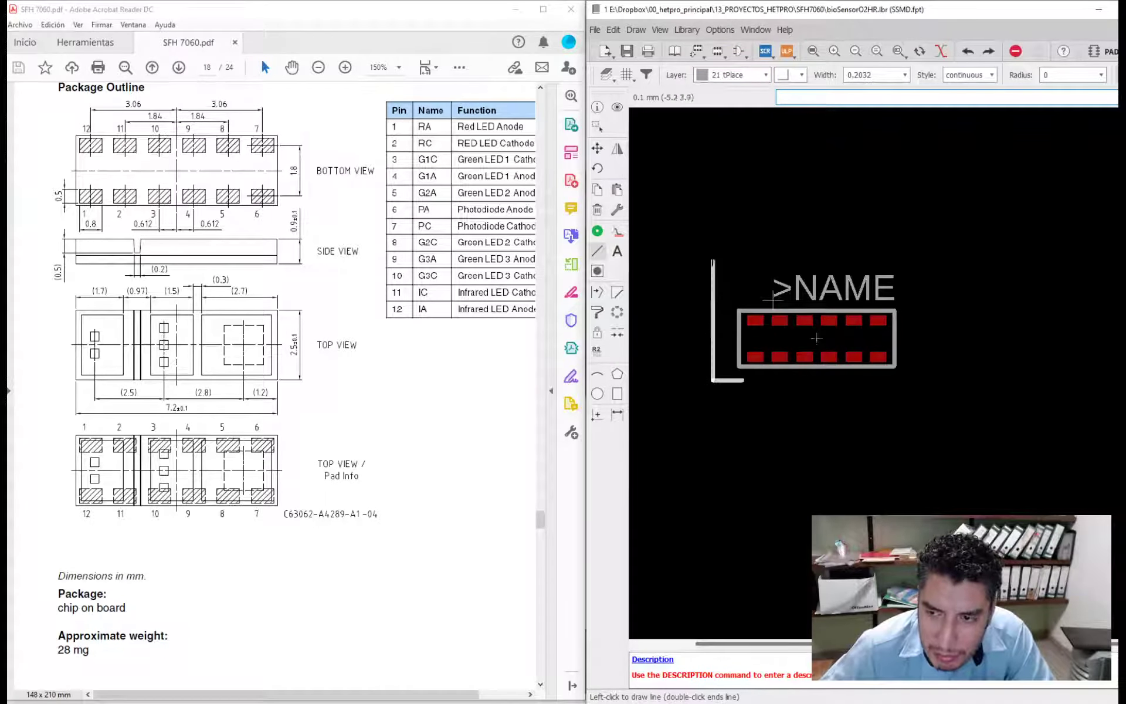
click(718, 171)
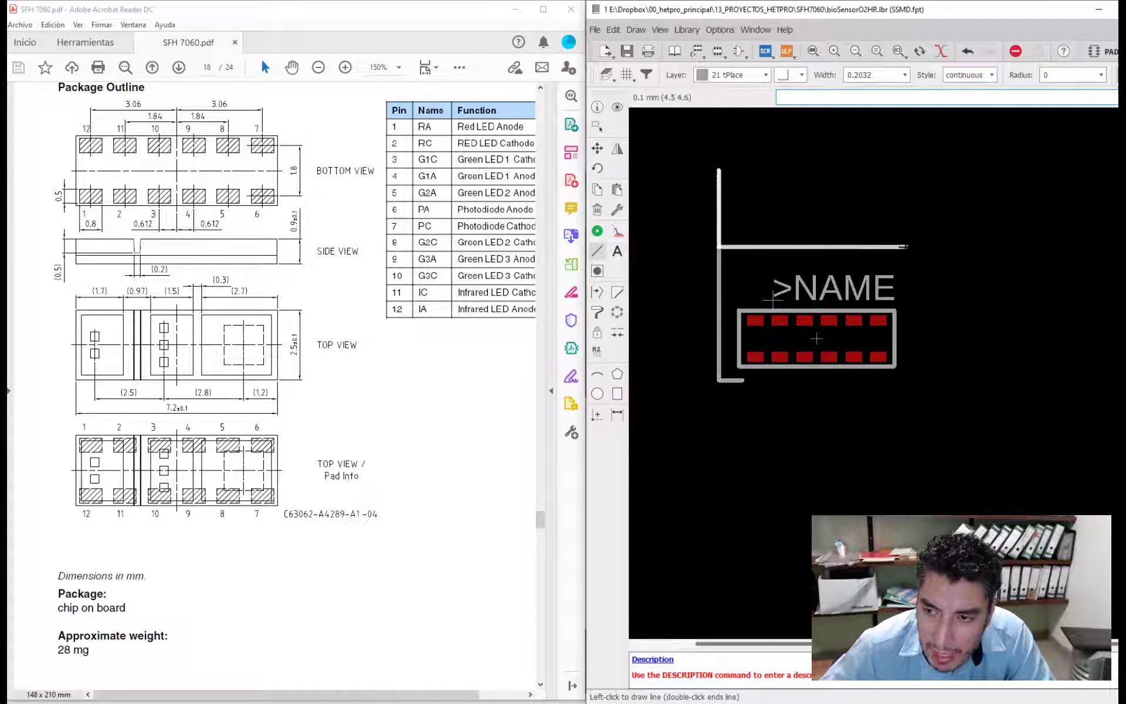
click(911, 380)
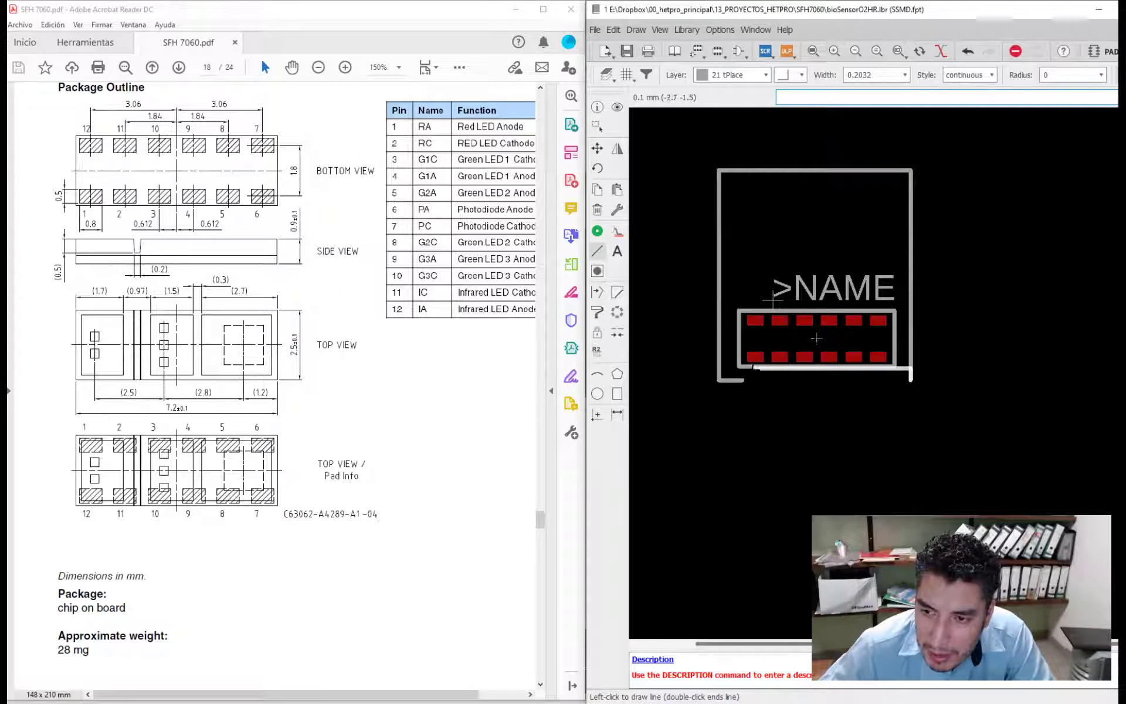
double_click(736, 380)
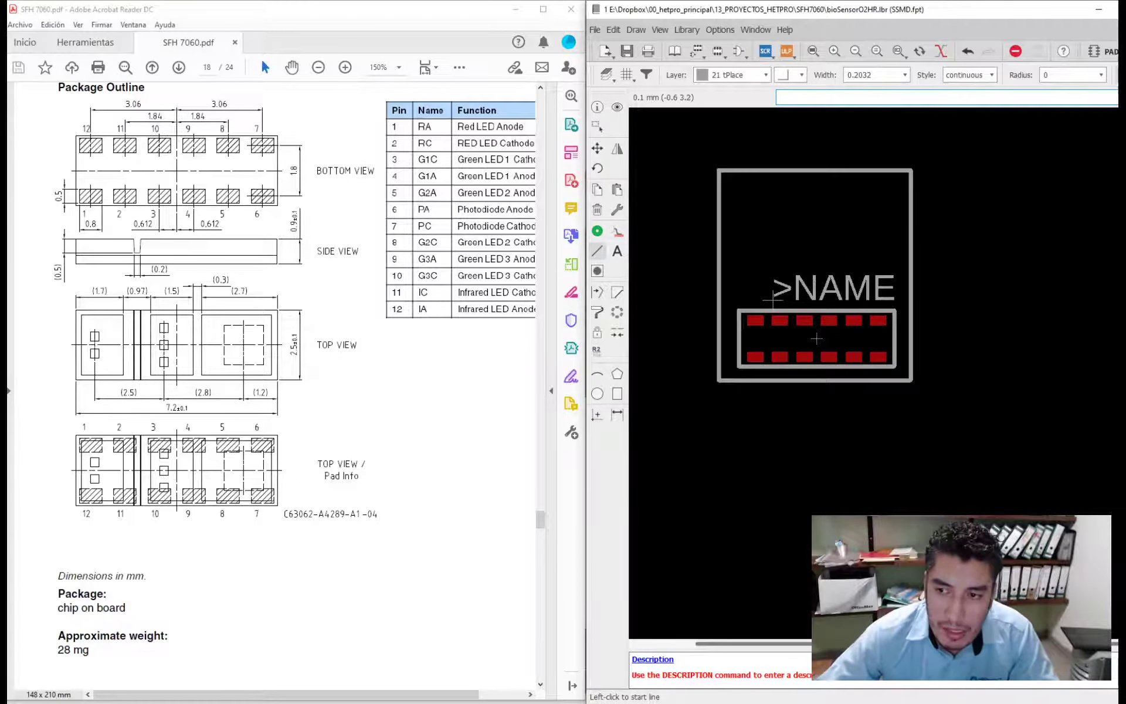
- Undo the lines of the larger rectangle around the package and >NAME text
key(ctrl+z)
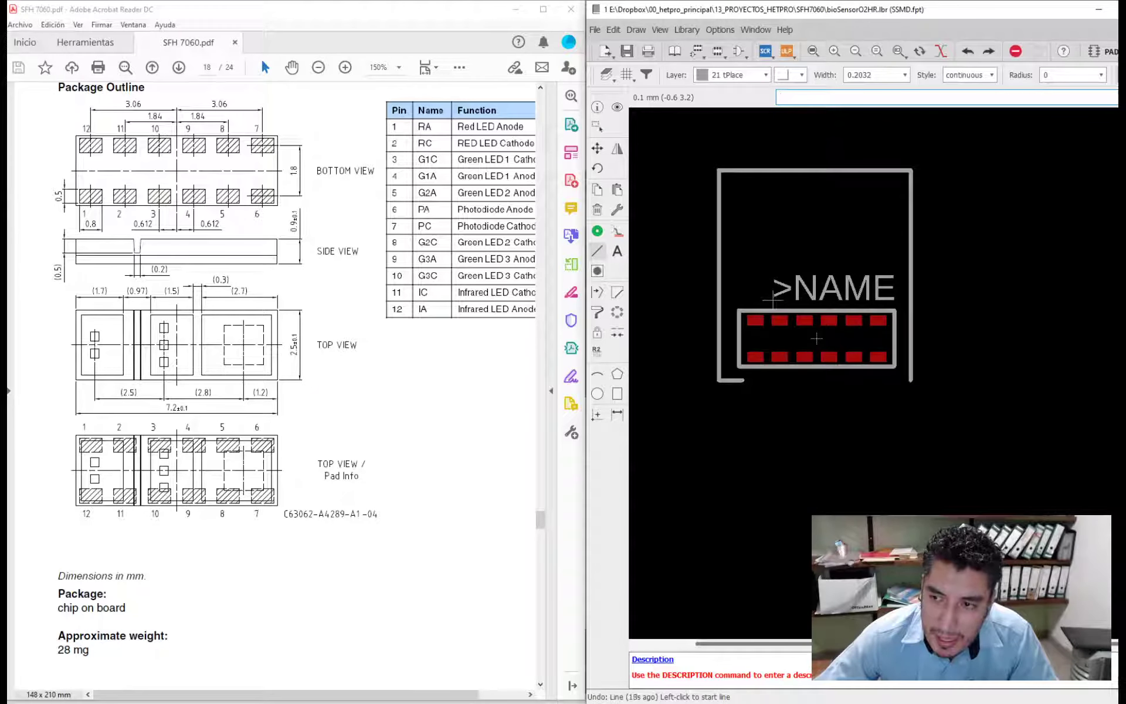
key(ctrl+z)
key(ctrl+z)
key(ctrl+z)
key(ctrl+z)
- Try starting a filled rectangle on the tKeepout layer over the >NAME text and upper pads, and cancel it
click(726, 75)
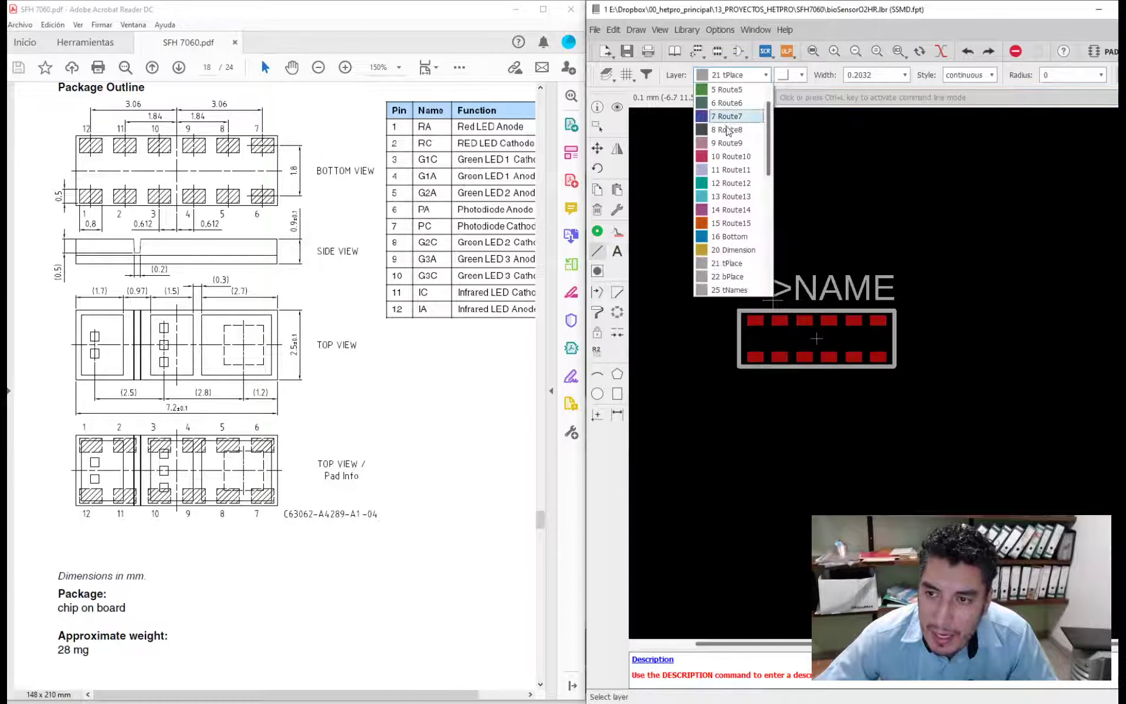
scroll(739, 176, down, 6)
scroll(740, 185, down, 3)
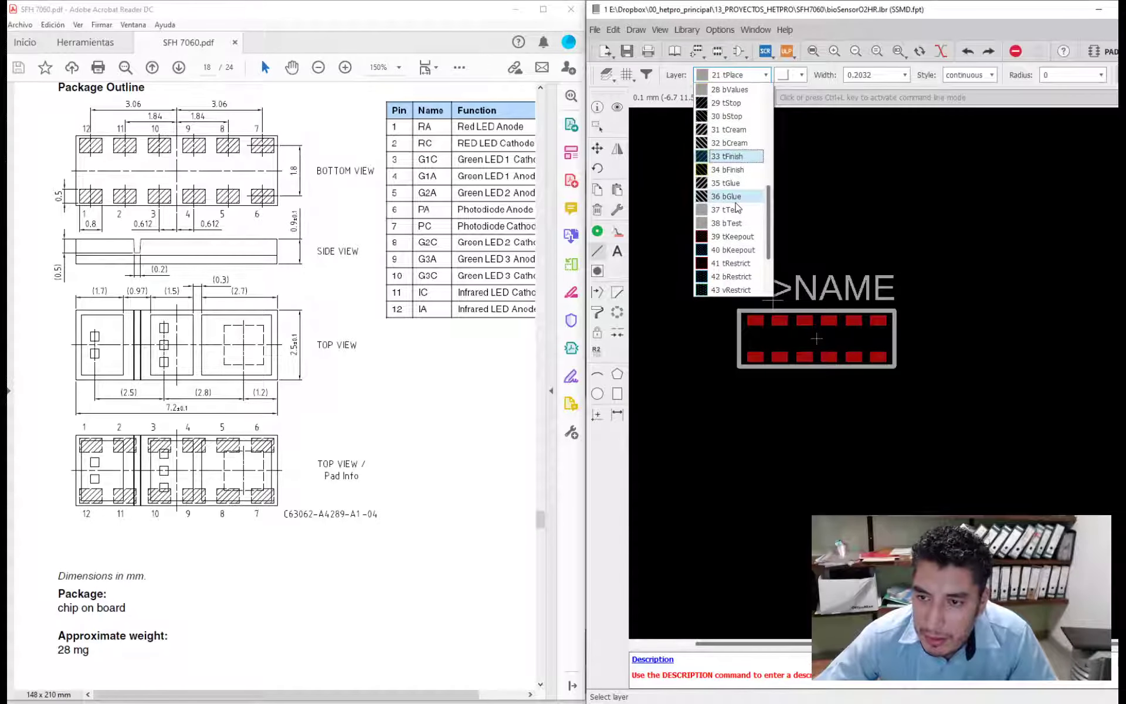
click(732, 238)
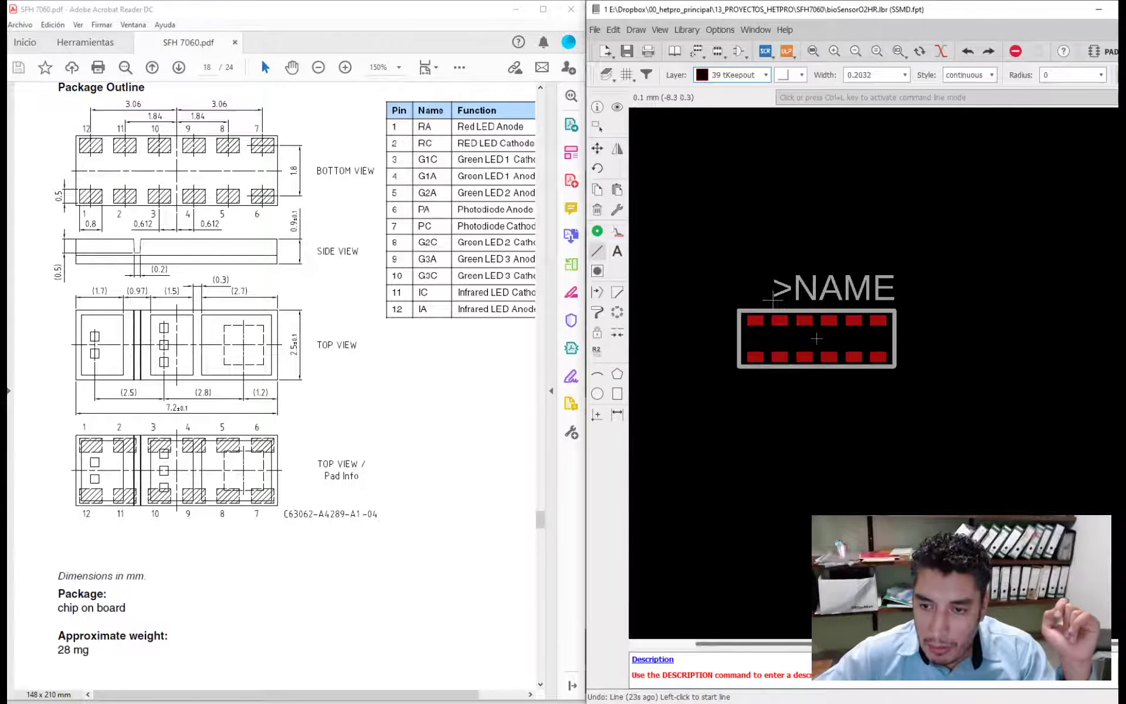
click(617, 374)
click(617, 393)
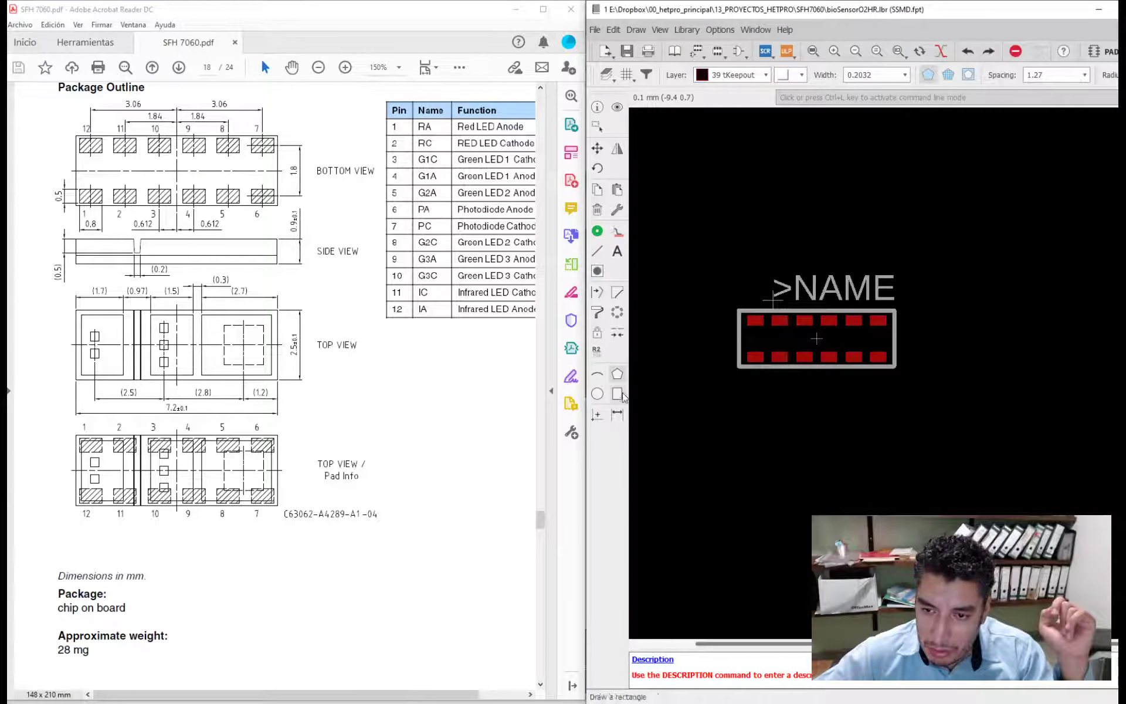
click(716, 217)
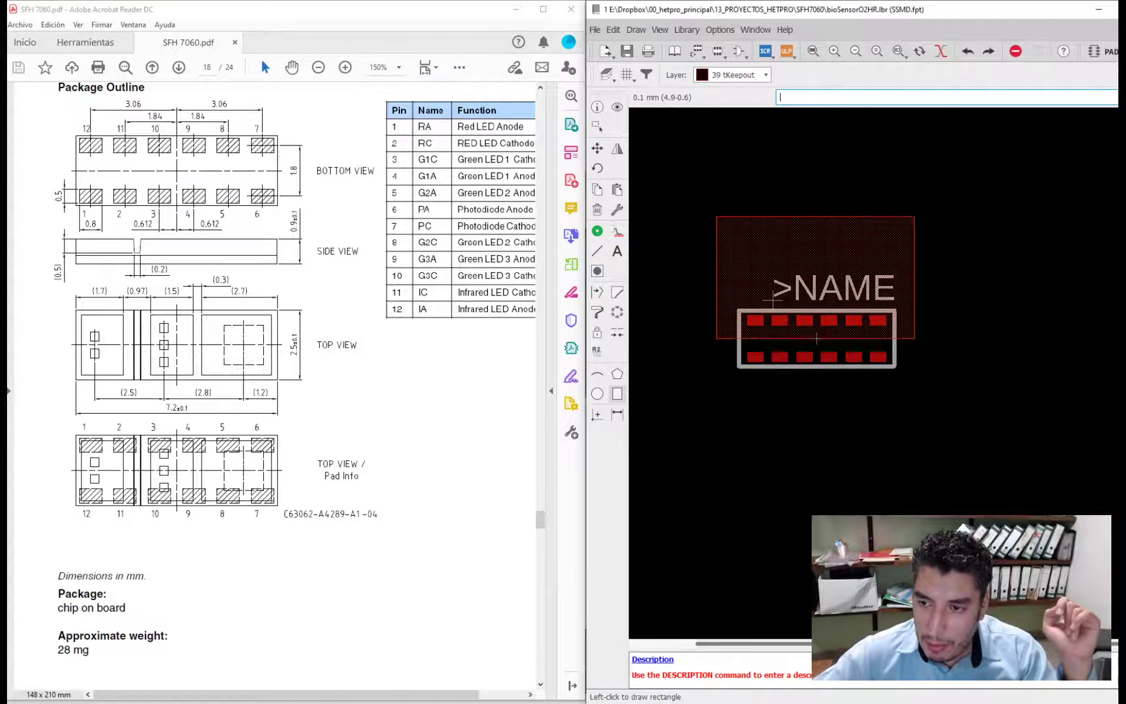
key(Escape)
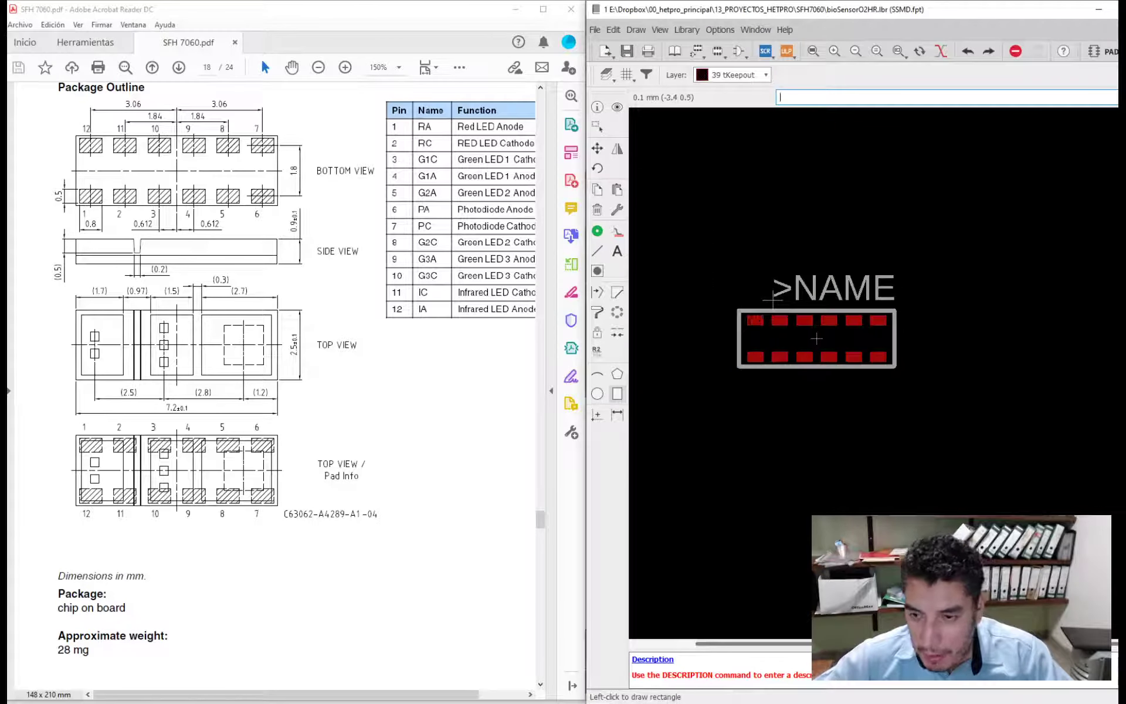
- Try a tKeepout rectangle filling the space between the two pad rows inside the package outline, and undo it
scroll(737, 329, up, 4)
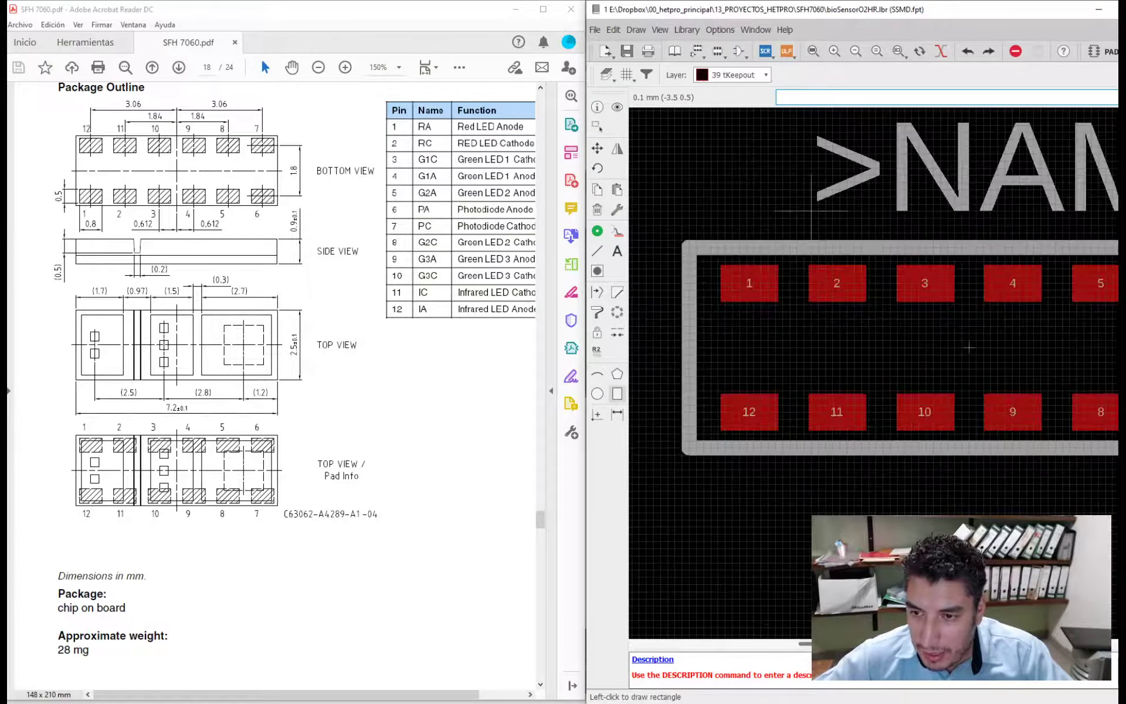
scroll(969, 348, down, 4)
click(740, 319)
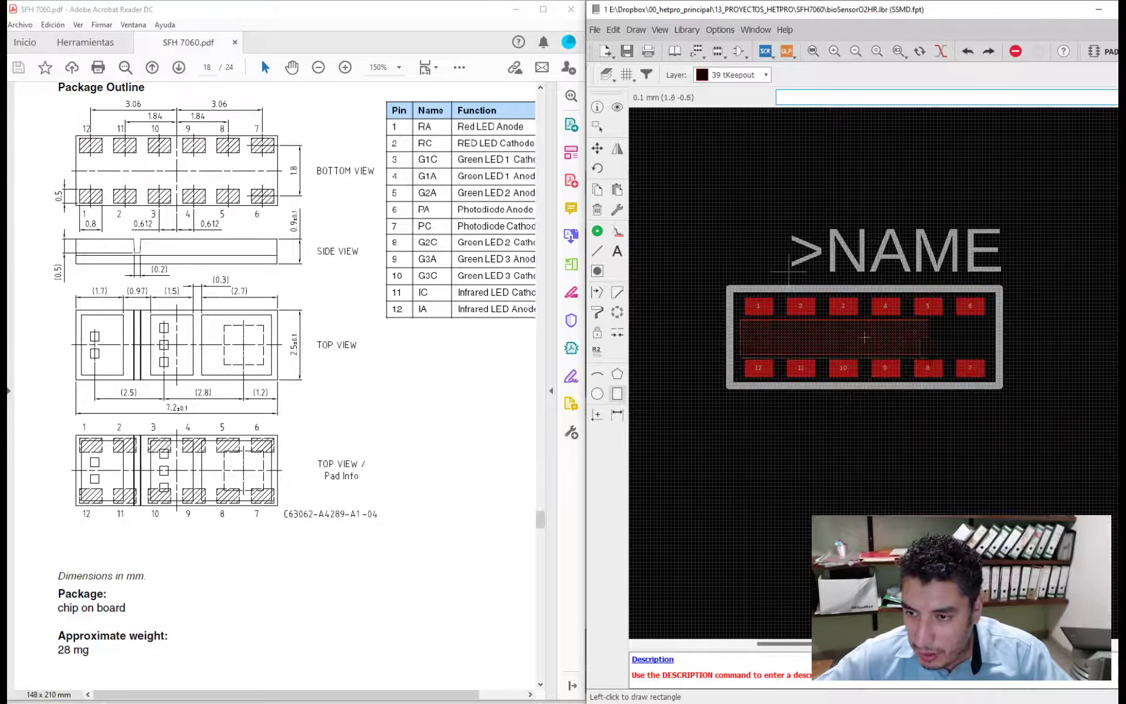
click(995, 356)
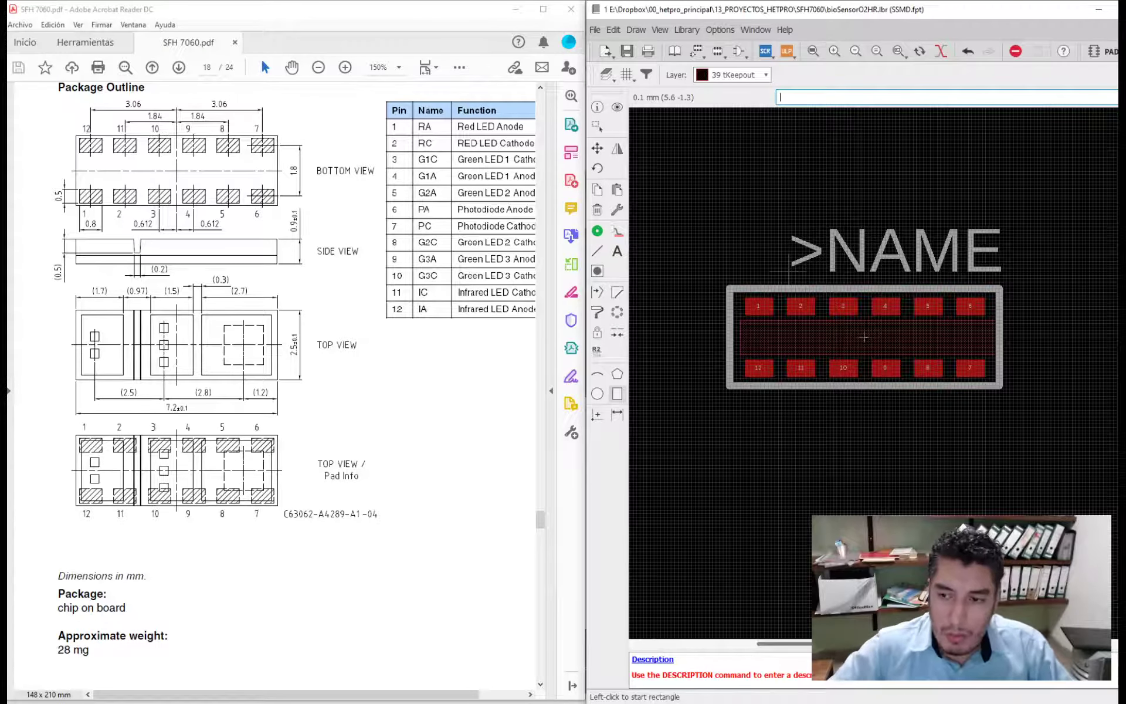
key(ctrl+z)
- Set the rectangle tool's layer to 29 tStop
scroll(865, 338, down, 1)
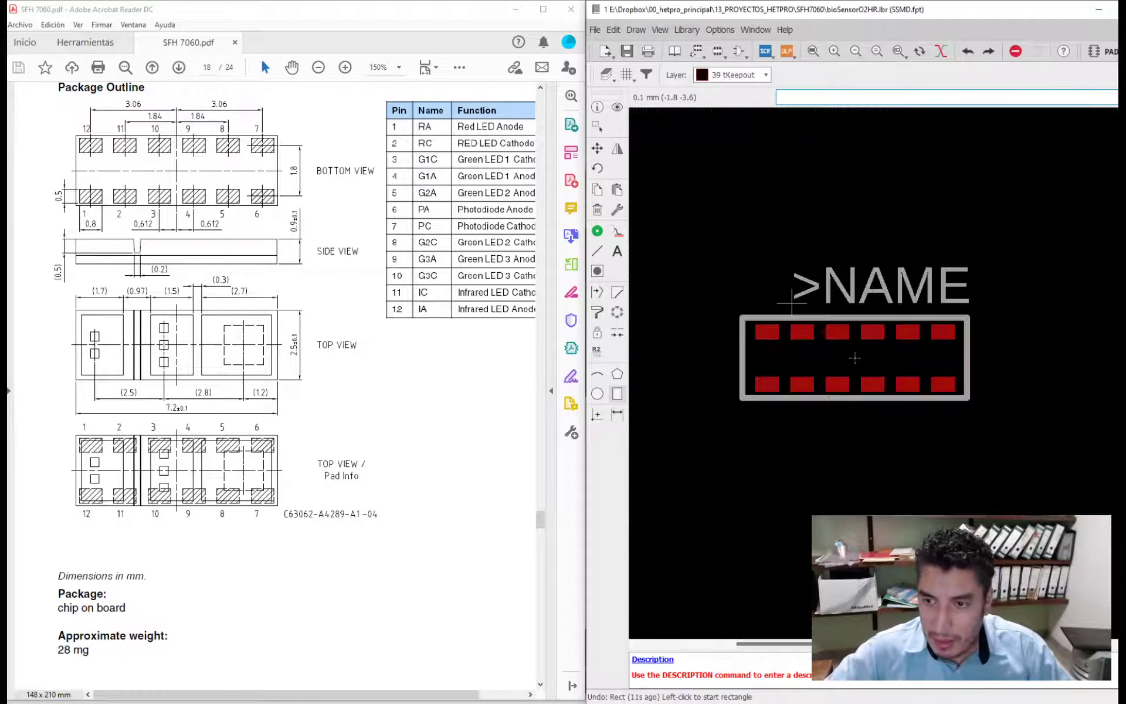
click(762, 75)
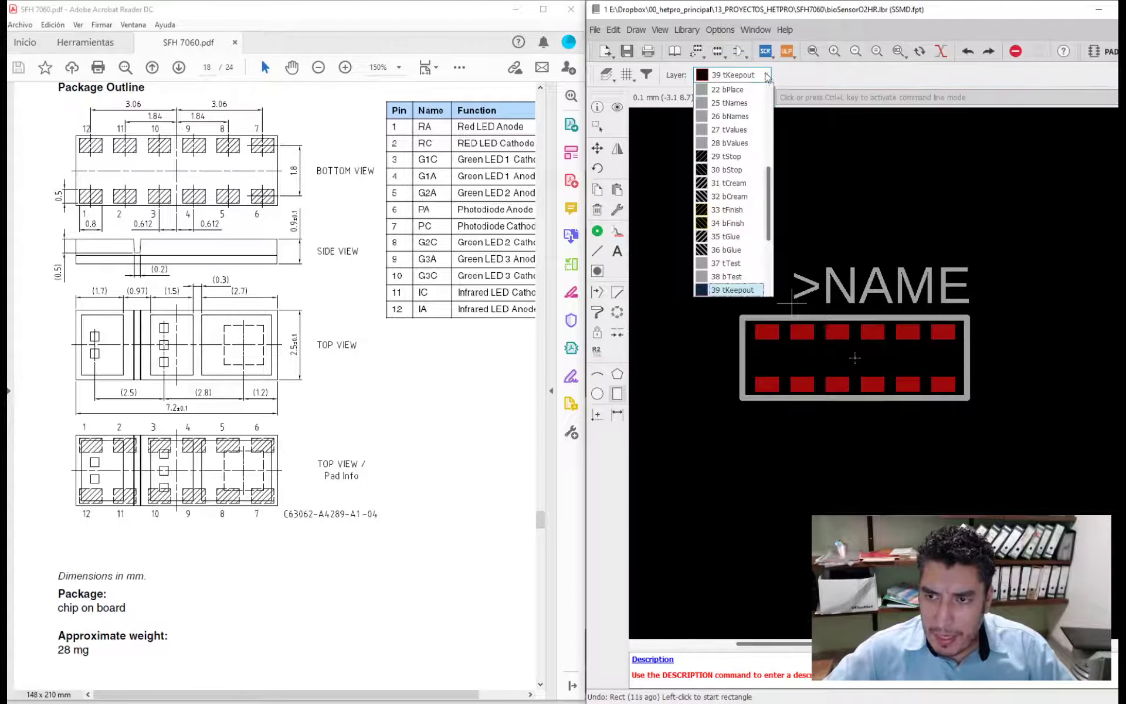
click(743, 157)
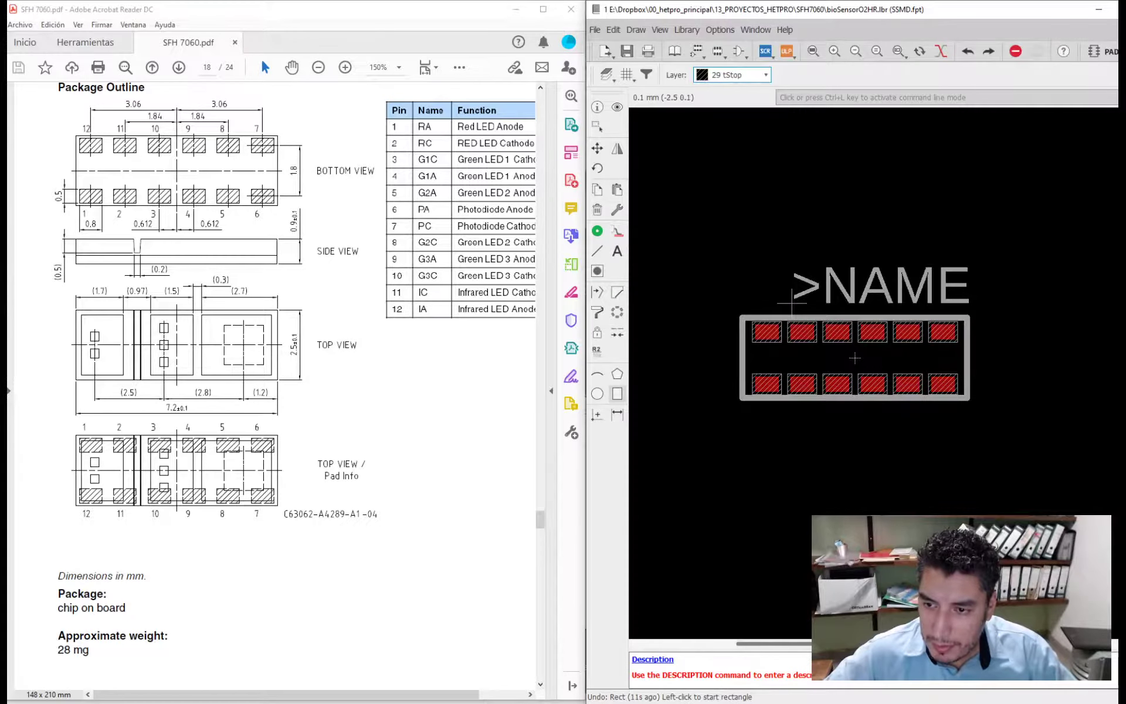
scroll(792, 303, up, 3)
- Compare the solder resist drawing in the datasheet's recommended solder pad design with the tStop areas around the footprint's pads
scroll(396, 340, down, 5)
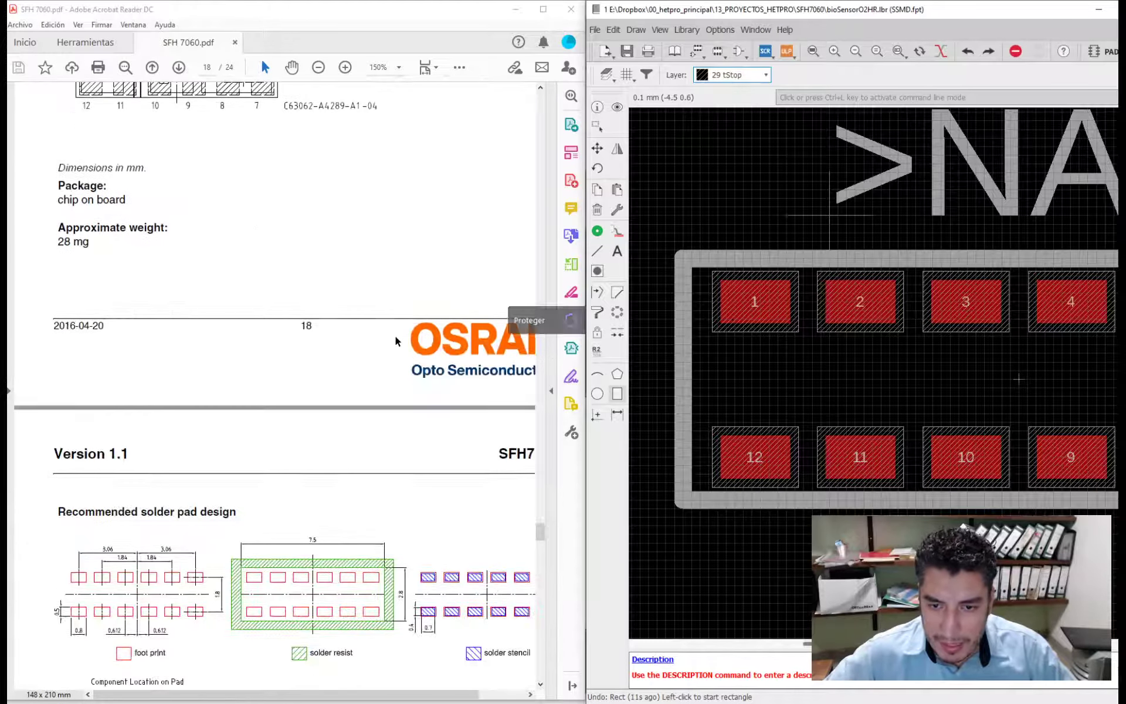
scroll(396, 340, down, 3)
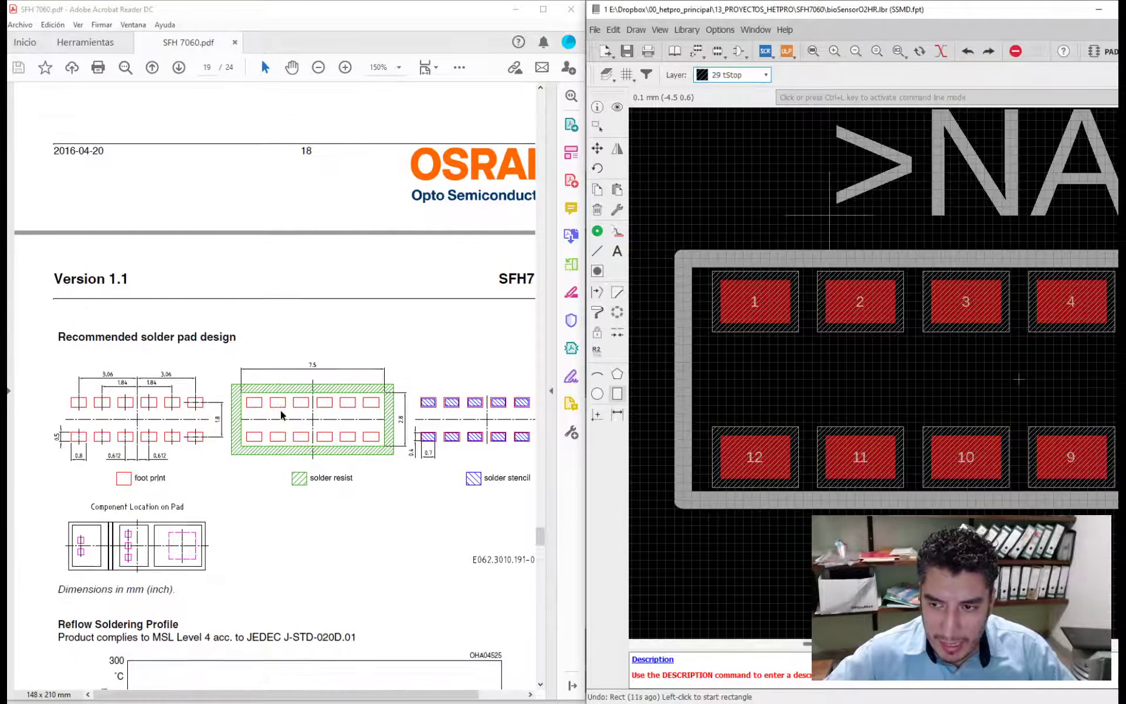
scroll(281, 415, up, 1)
scroll(276, 442, down, 1)
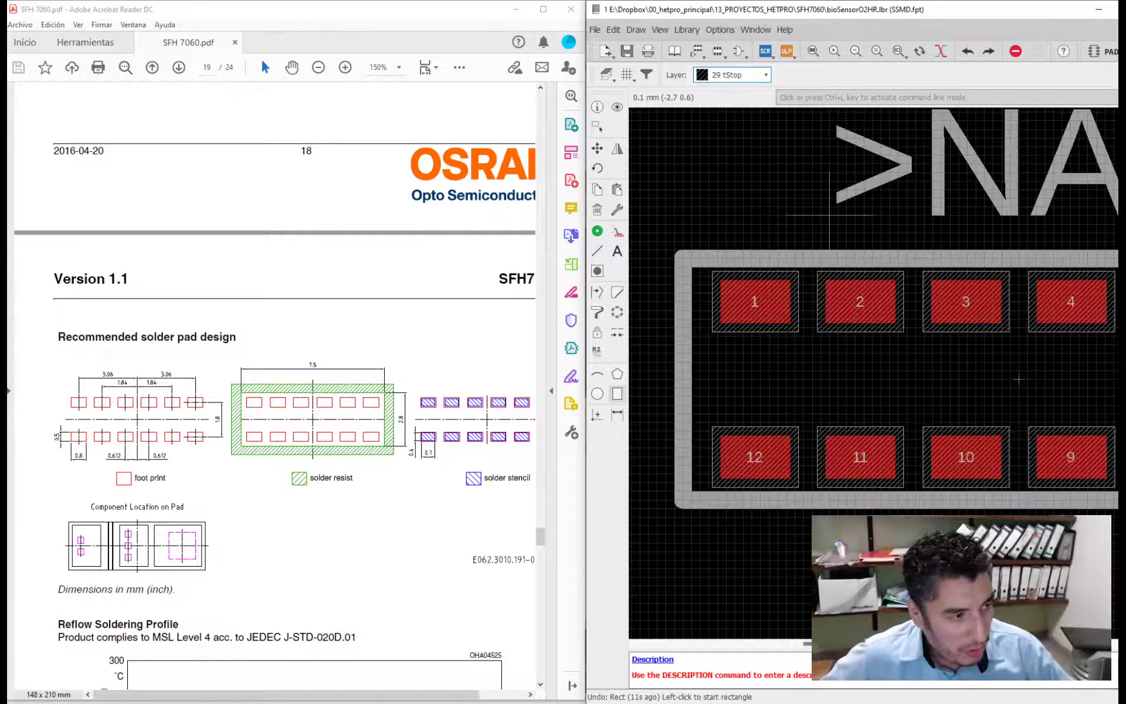
scroll(763, 307, up, 2)
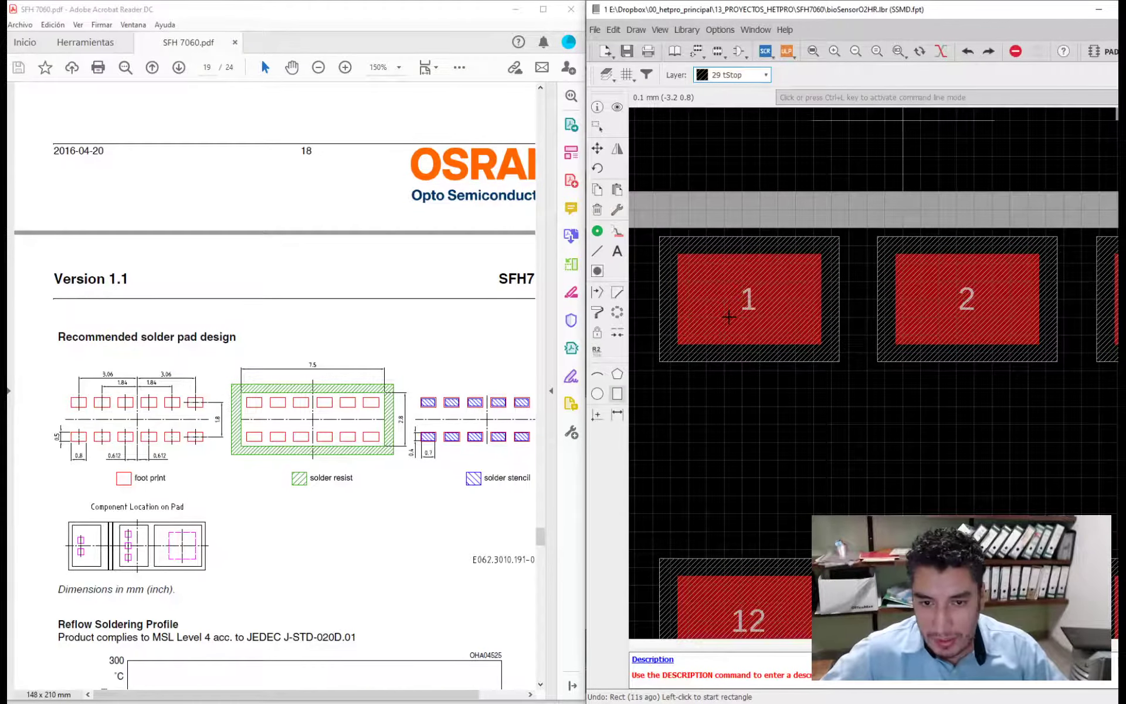
scroll(728, 311, down, 1)
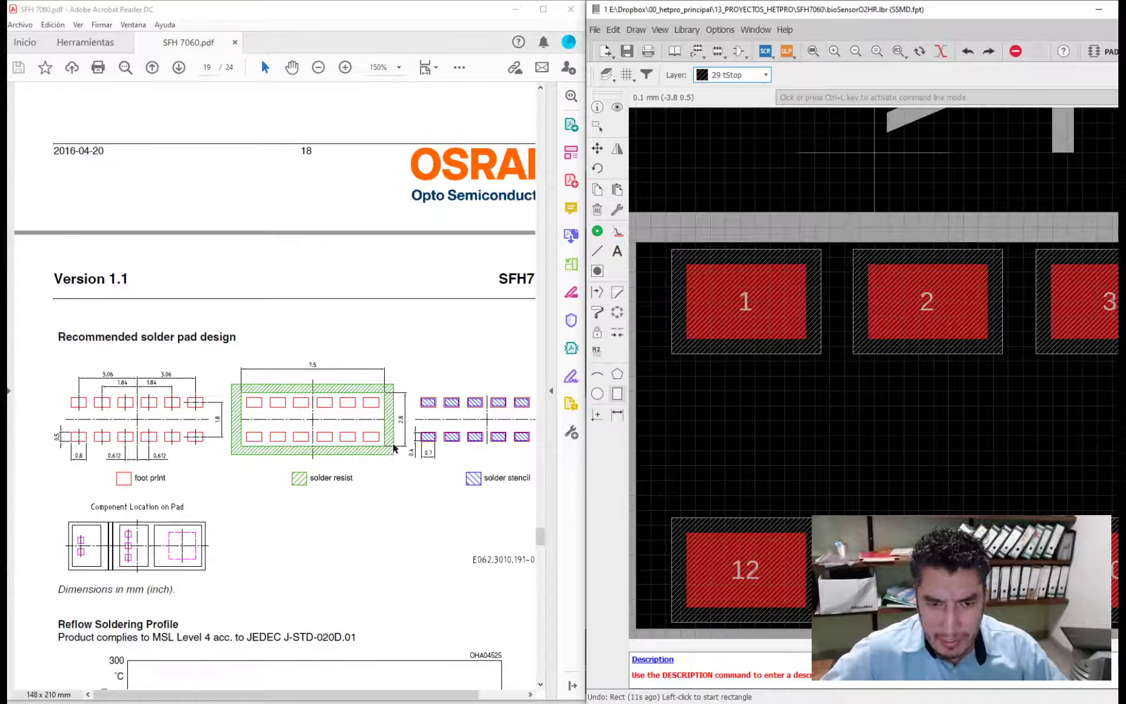
scroll(716, 434, down, 2)
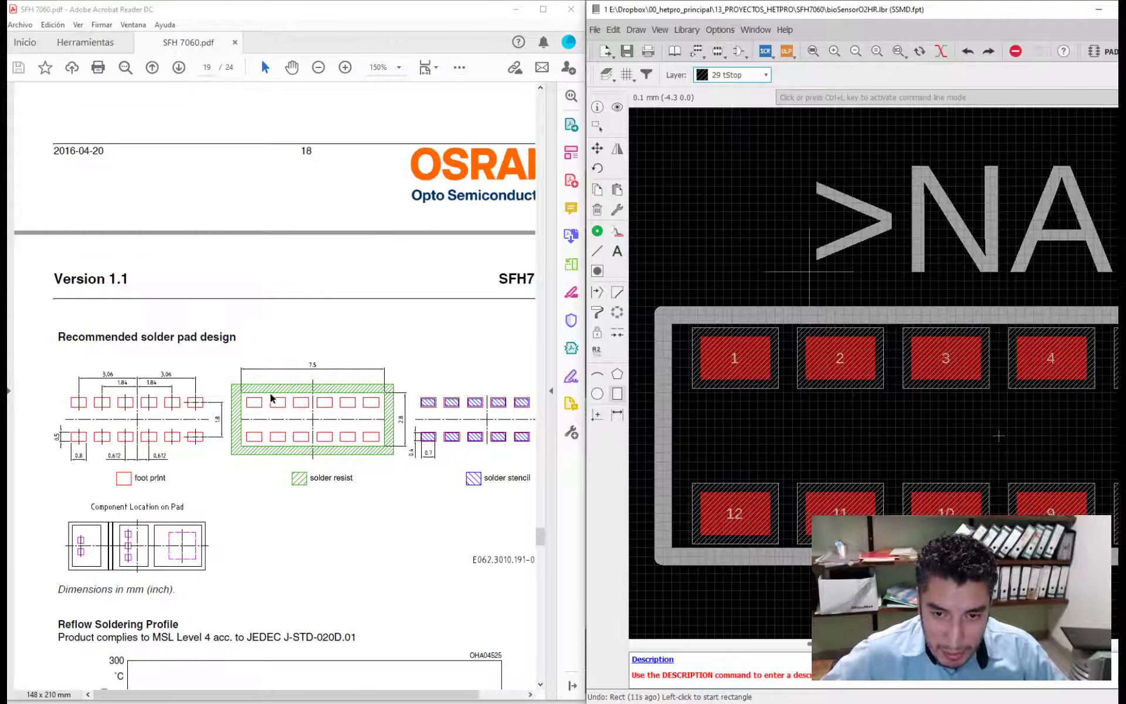
- Check the datasheet's package outline views against its recommended solder pad and solder resist dimensions
scroll(279, 400, up, 1)
scroll(323, 421, up, 2)
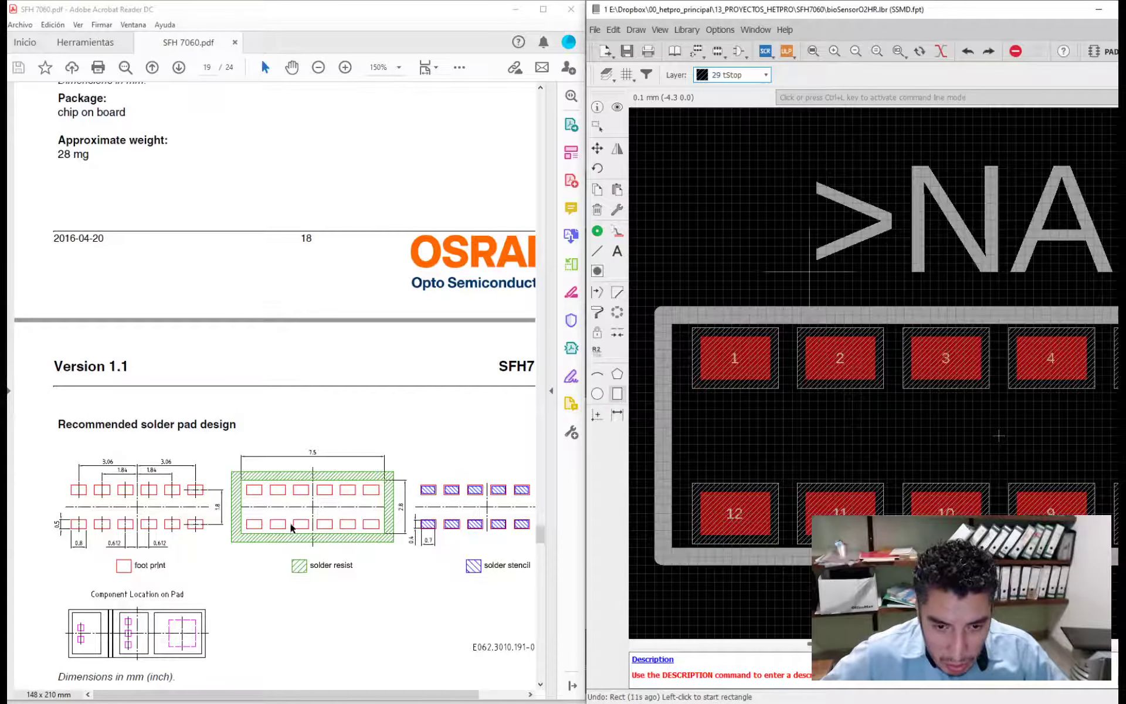
scroll(393, 528, down, 4)
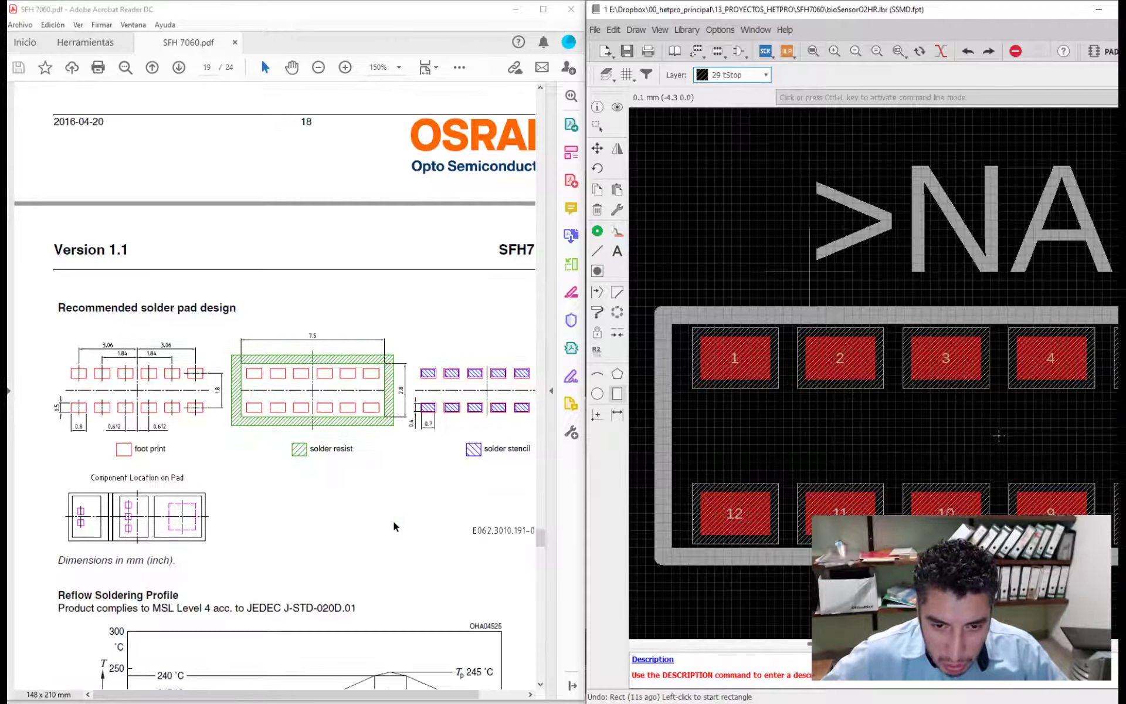
scroll(394, 526, up, 6)
scroll(394, 525, up, 5)
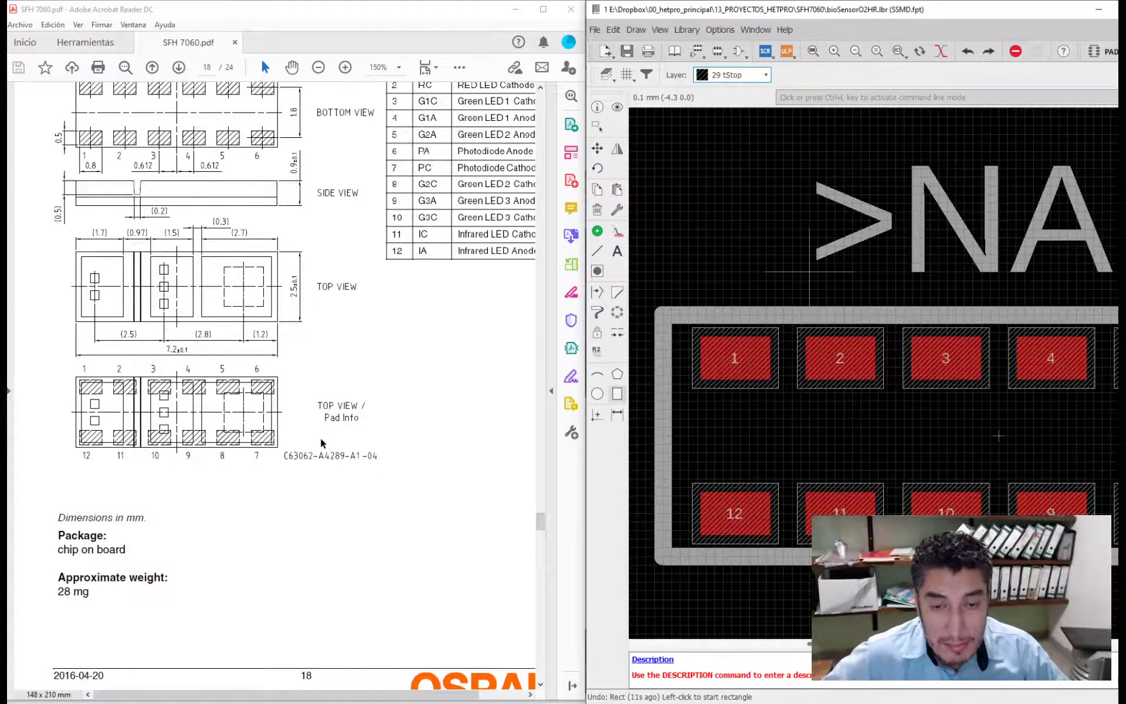
scroll(320, 437, up, 5)
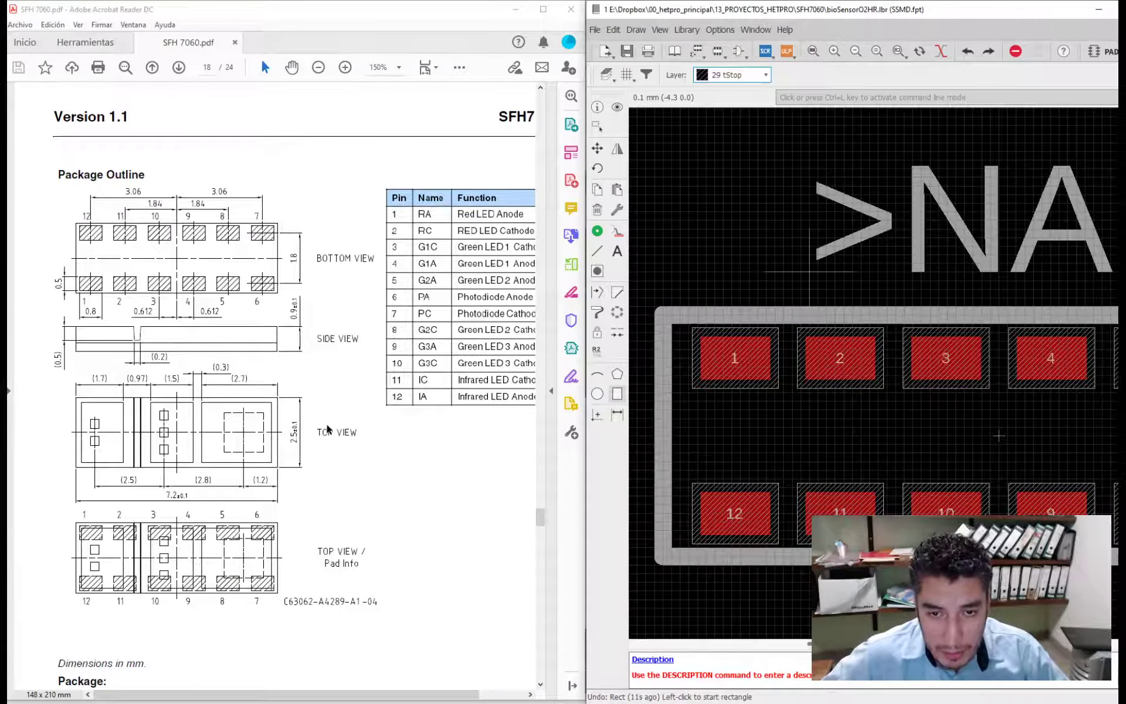
scroll(328, 428, down, 15)
scroll(769, 439, down, 3)
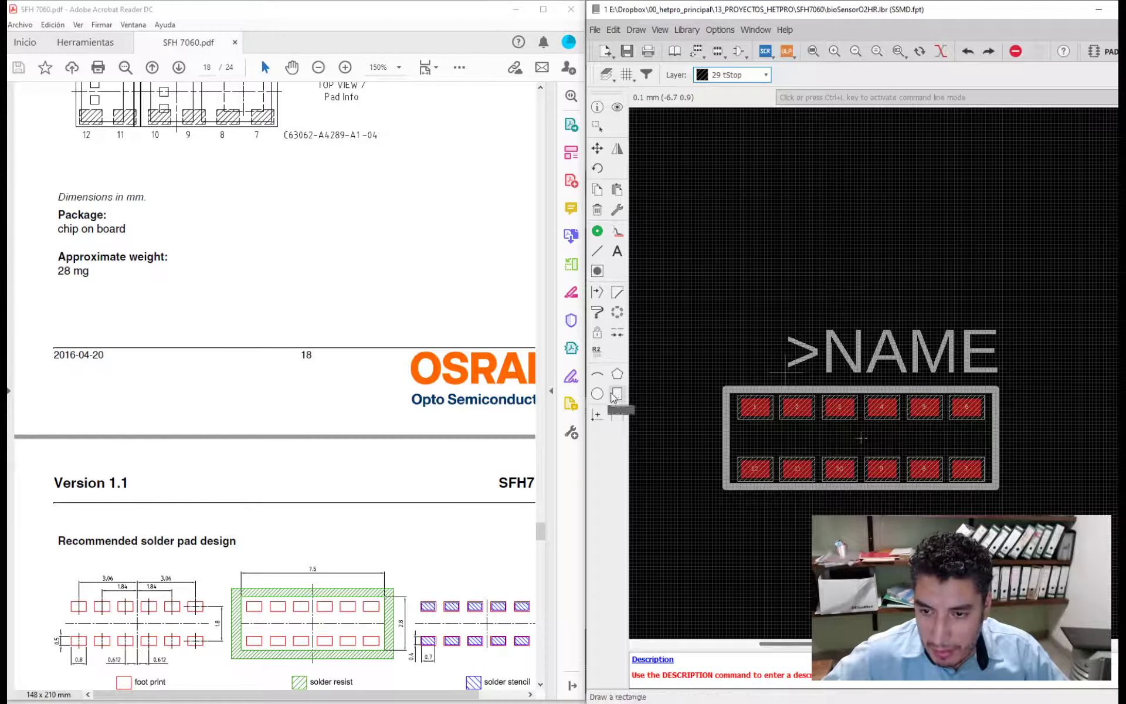
- Try a tStop rectangle covering the entire package outline and both pad rows, and undo it
click(719, 382)
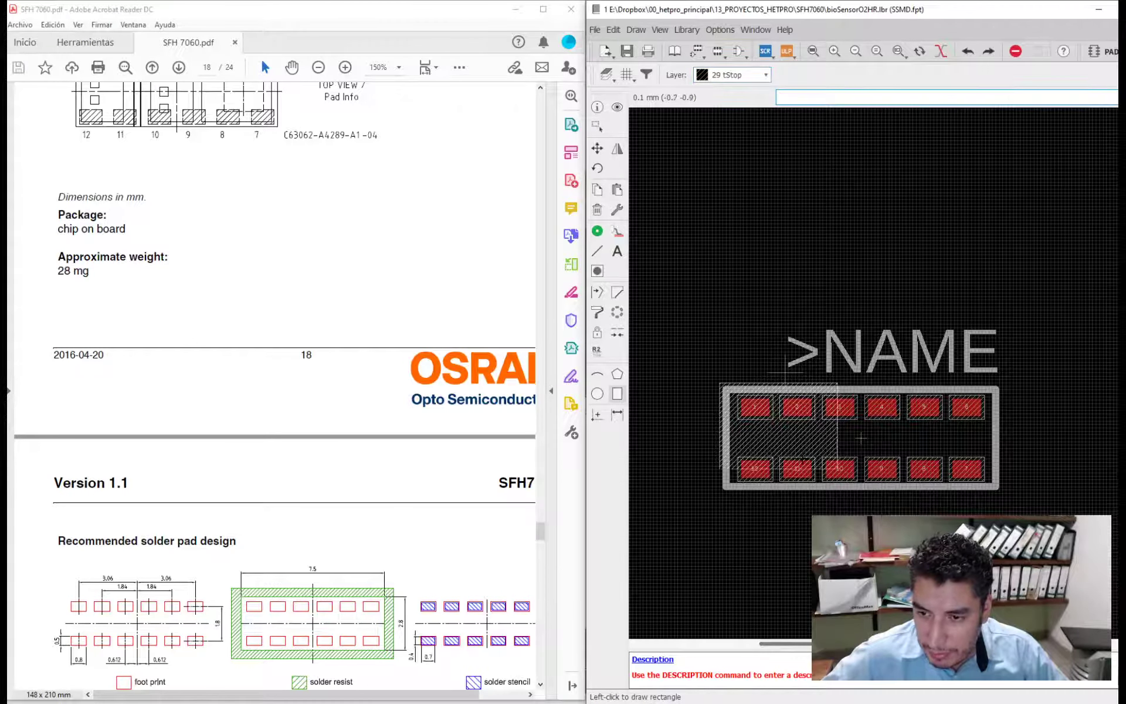
click(1002, 492)
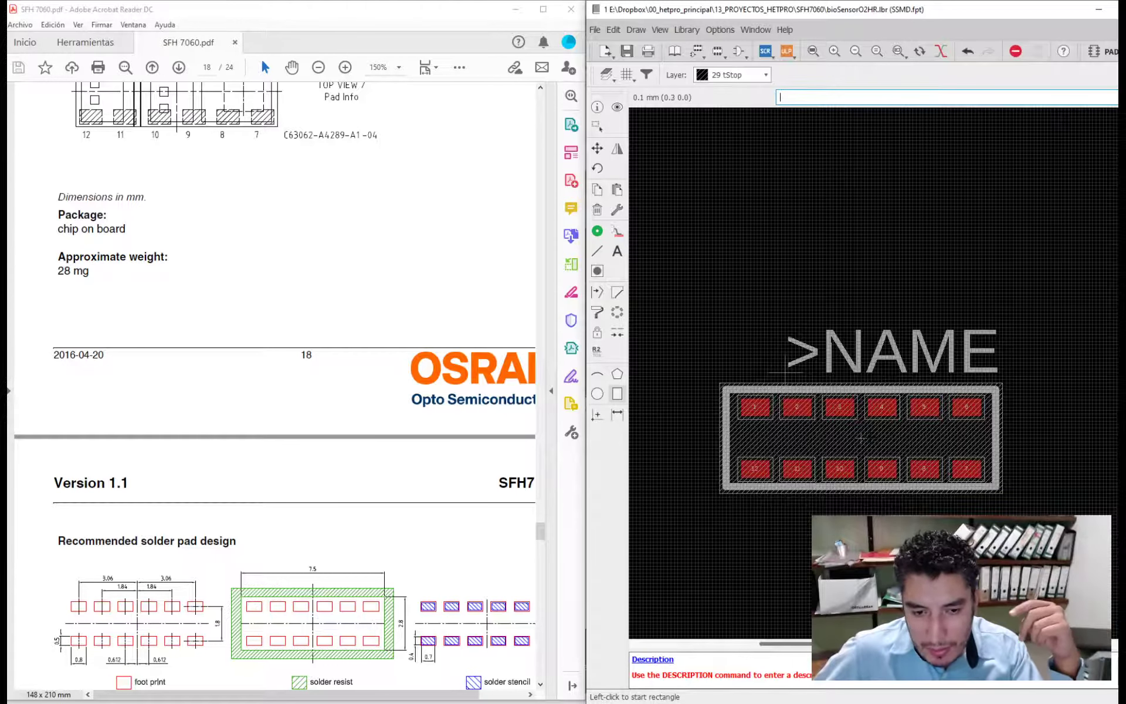
key(ctrl+z)
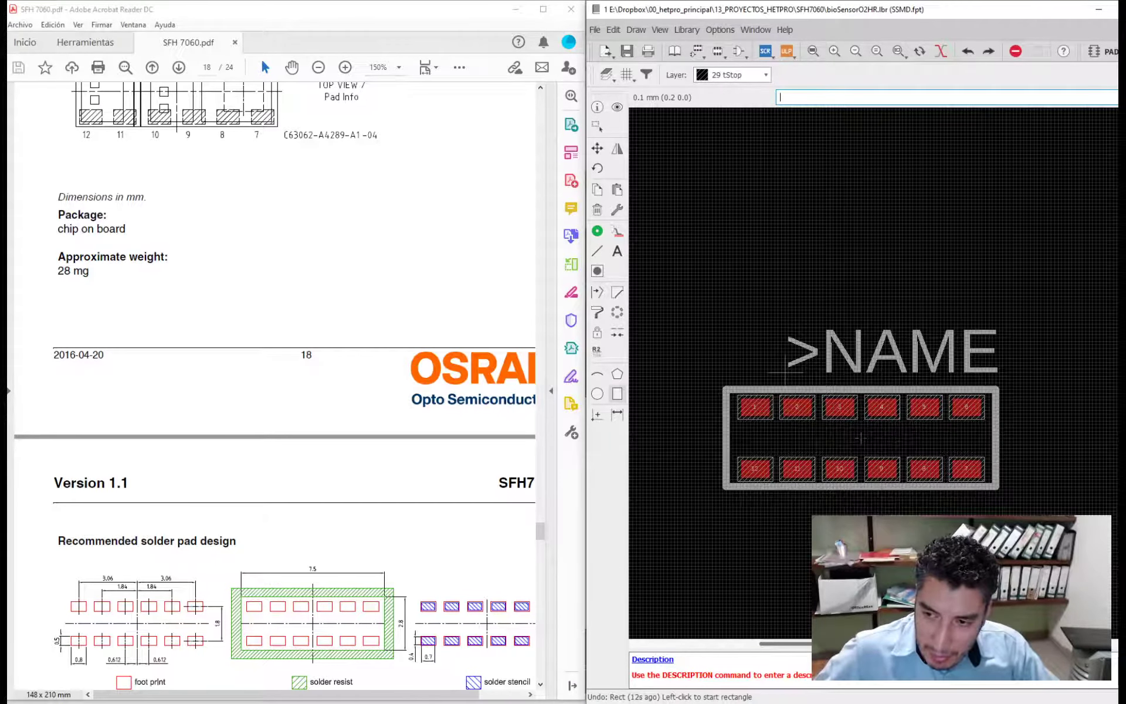
- Look through the datasheet pages following the recommended solder pad design for further solder mask information, and return to the package outline
scroll(278, 431, down, 3)
scroll(278, 431, down, 3)
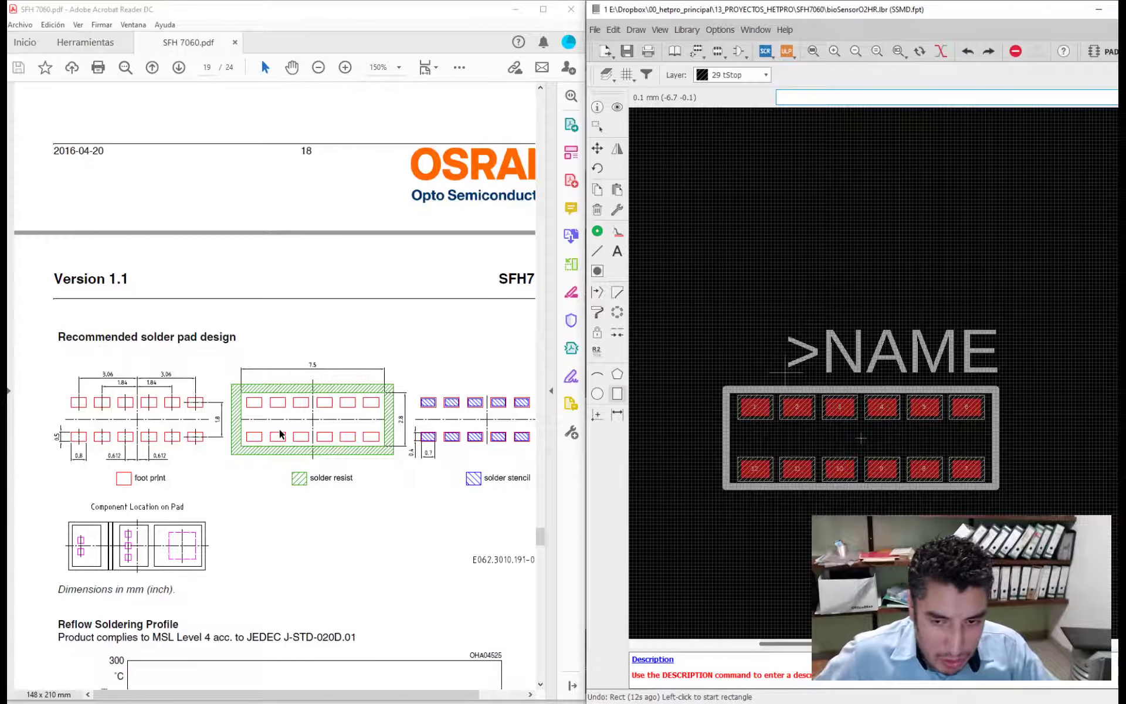
scroll(259, 442, down, 6)
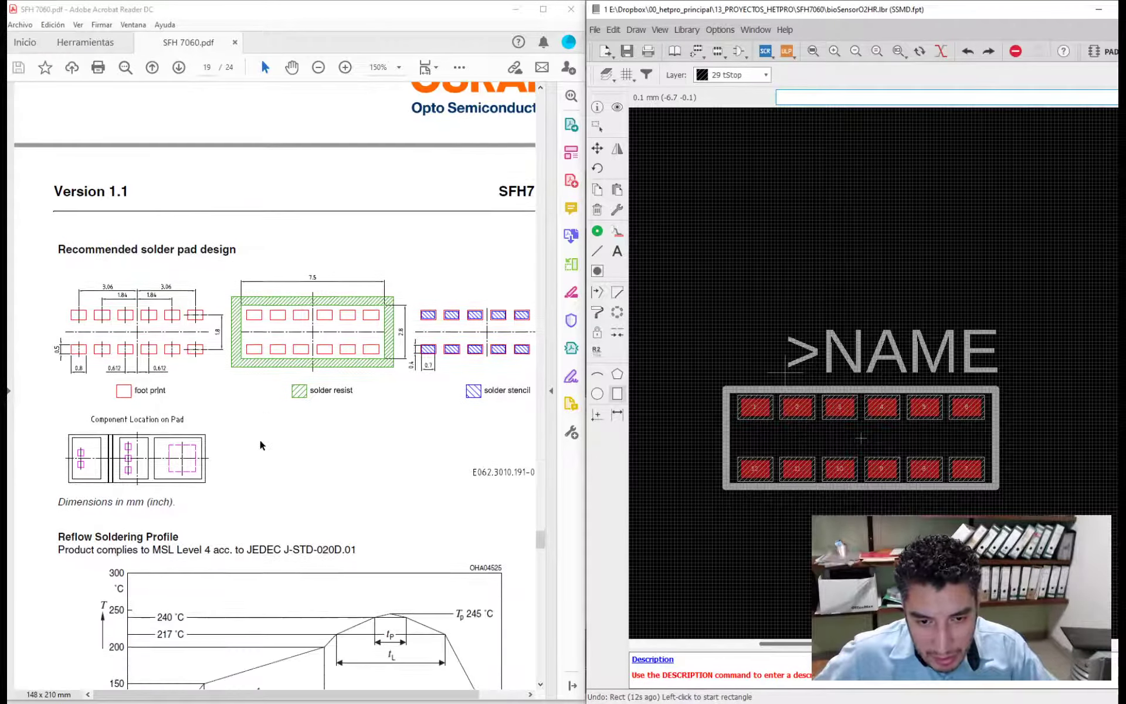
scroll(258, 438, down, 12)
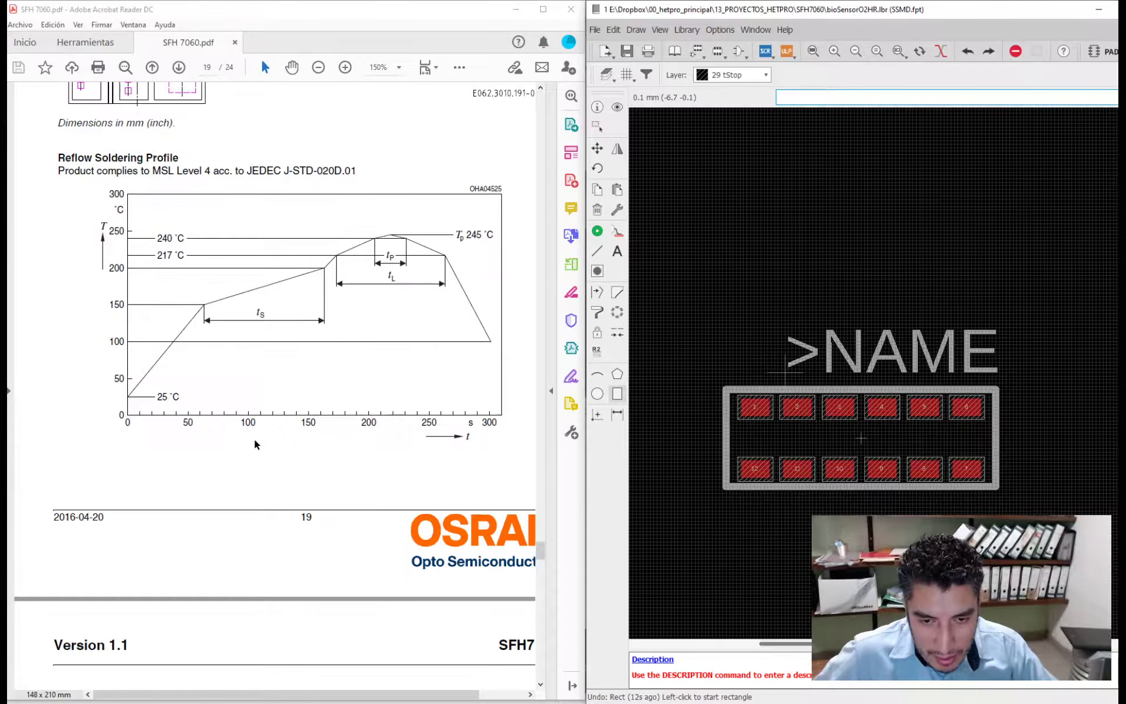
scroll(241, 447, down, 5)
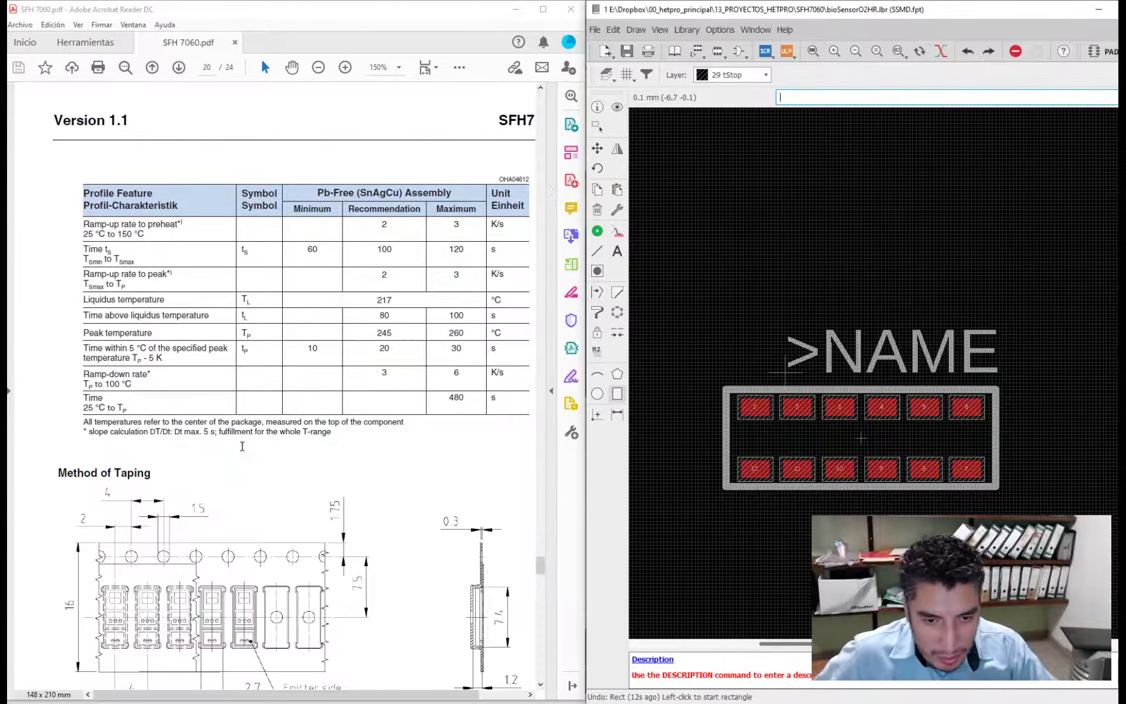
scroll(232, 445, down, 6)
scroll(228, 445, down, 20)
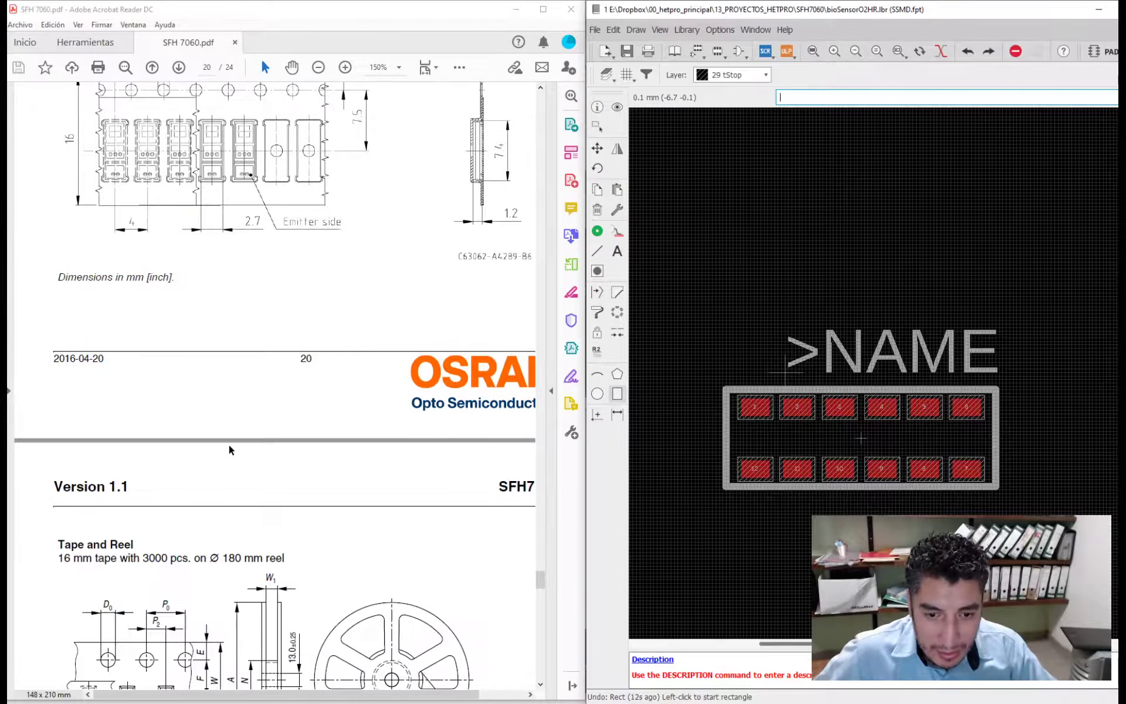
scroll(226, 446, down, 18)
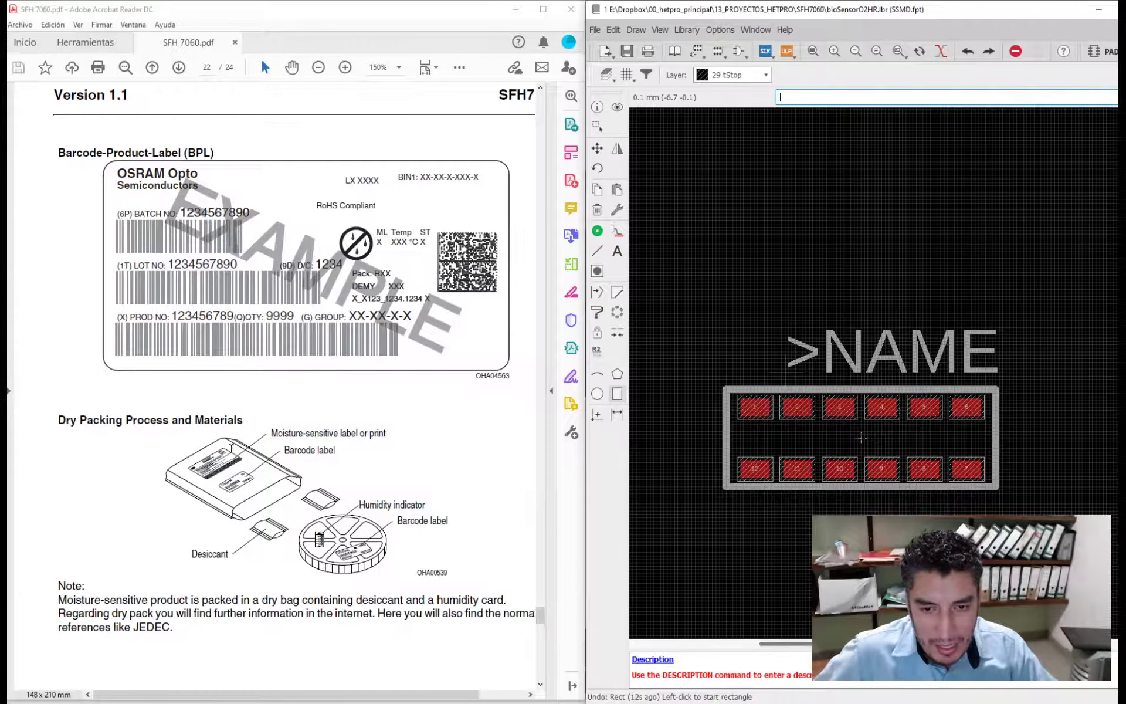
scroll(223, 452, down, 4)
drag(538, 619, 540, 516)
- Search the datasheet for SOLDER and go through the matches
key(ctrl+f)
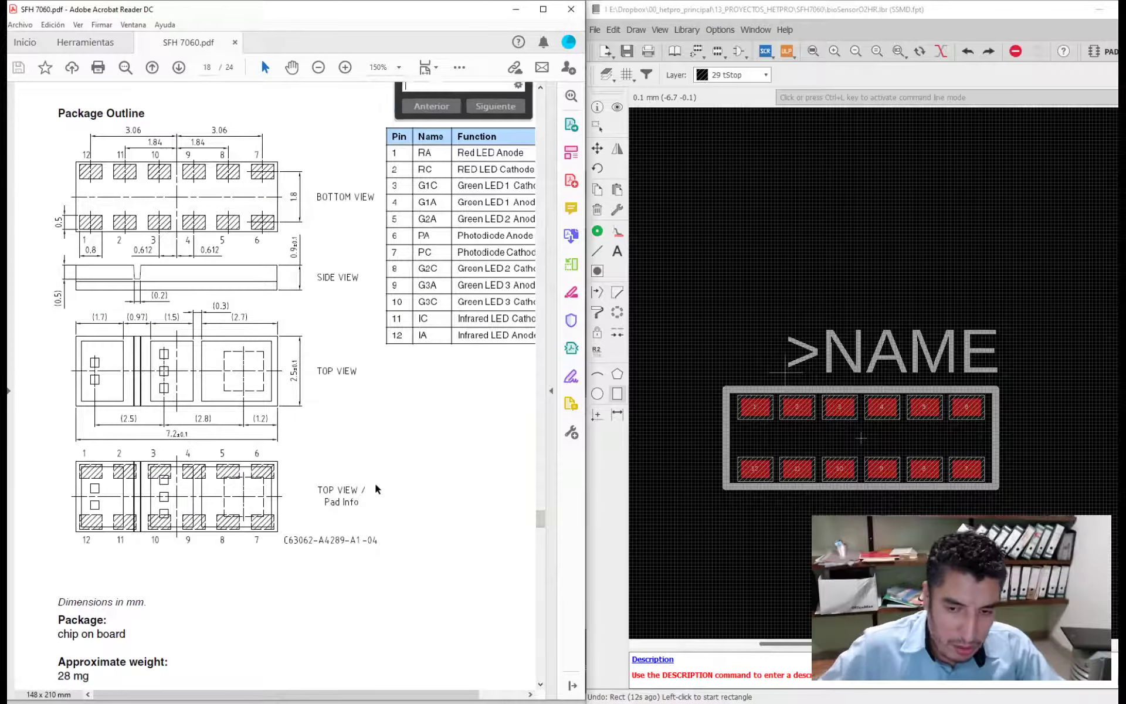
text(SOLDER)
key(Return)
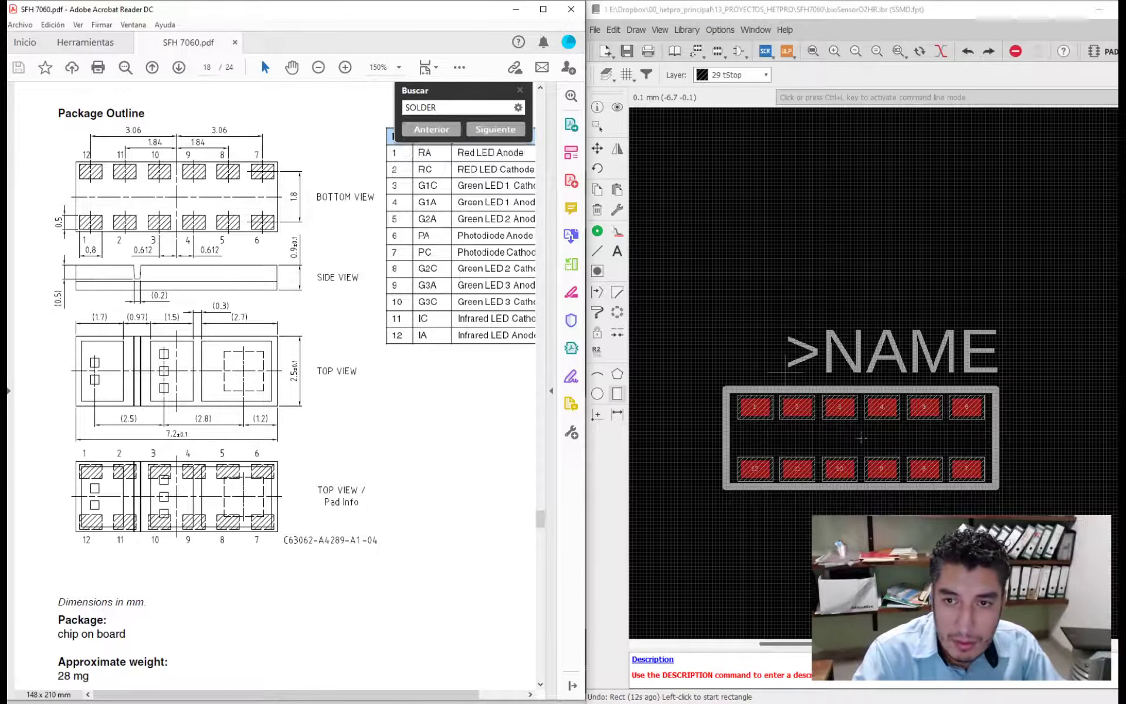
key(Return)
key(Return)
key(Return)
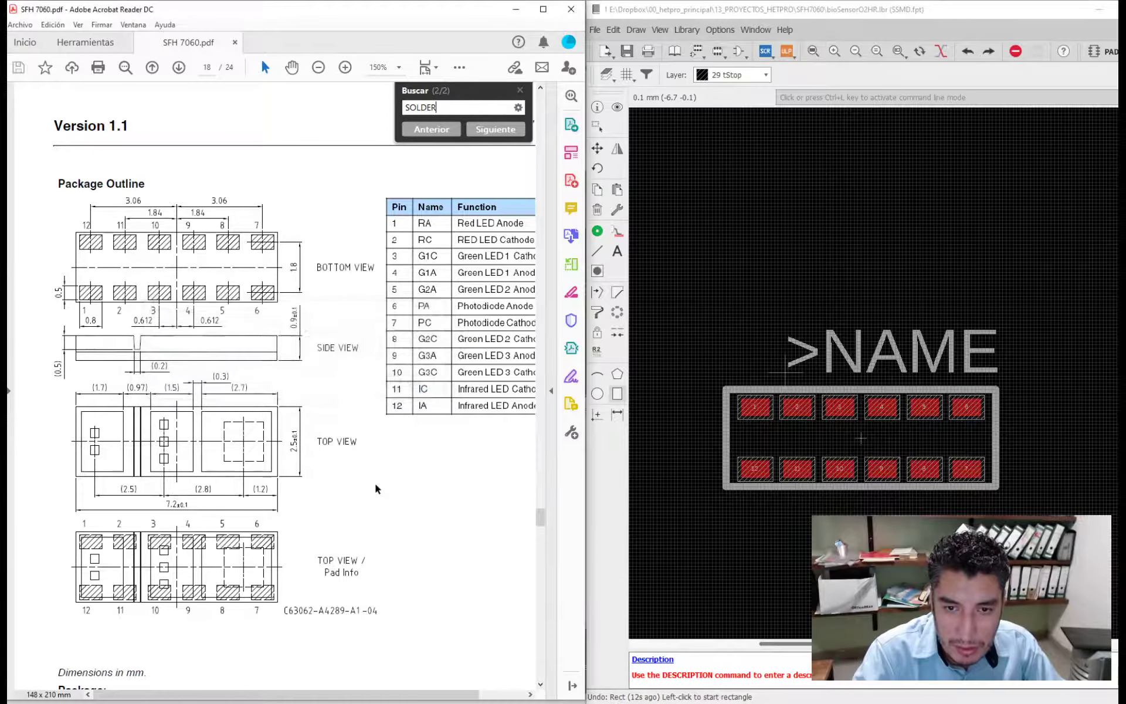
key(Return)
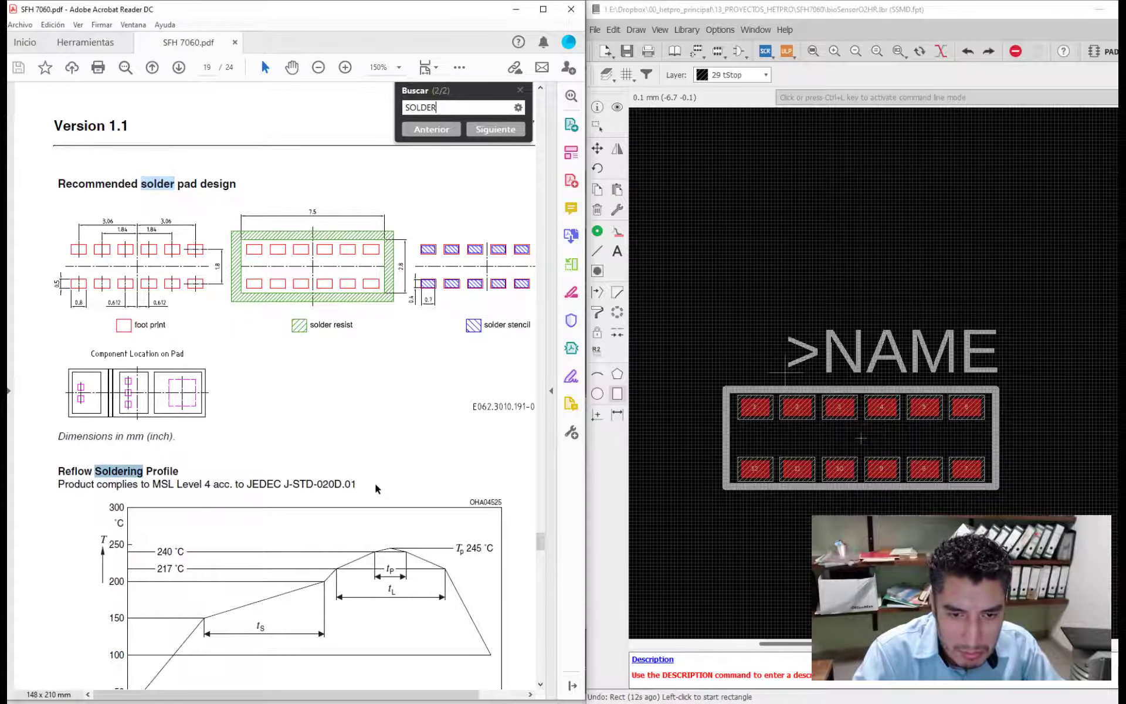
key(Return)
key(Return)
- Search the datasheet for MASK, and clear the search term
key(Return)
key(ctrl+a)
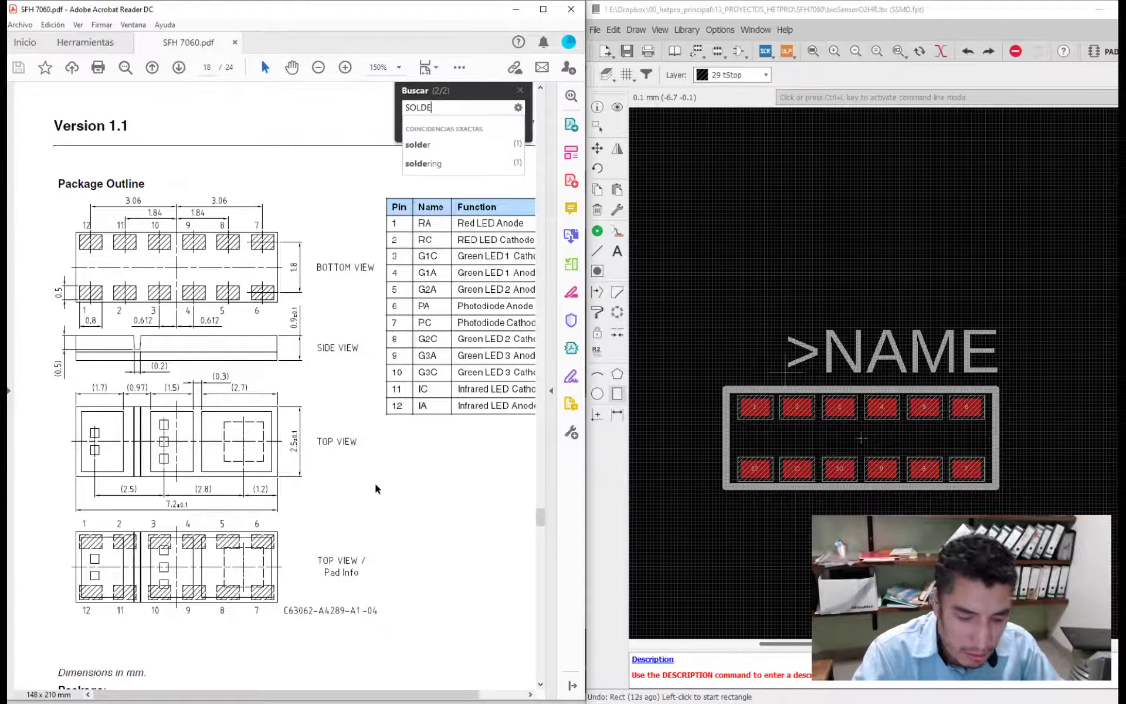
text(MAKS)
key(Return)
key(Return)
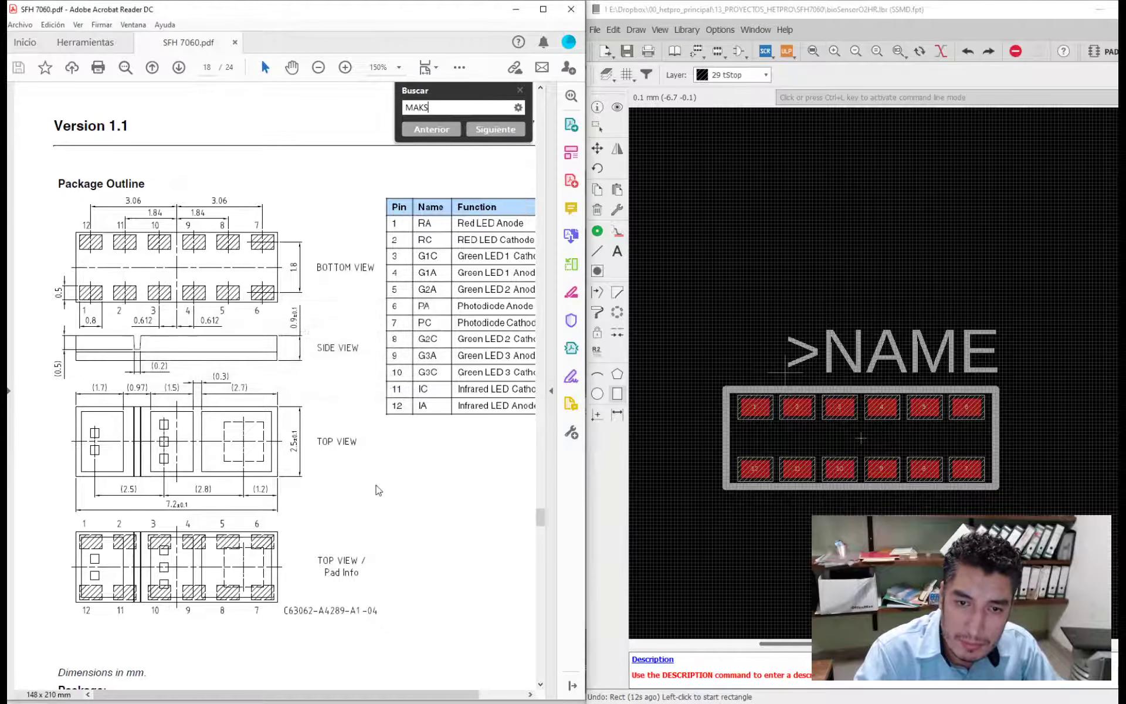
key(Return)
key(Return)
key(BackSpace)
key(BackSpace)
text(S)
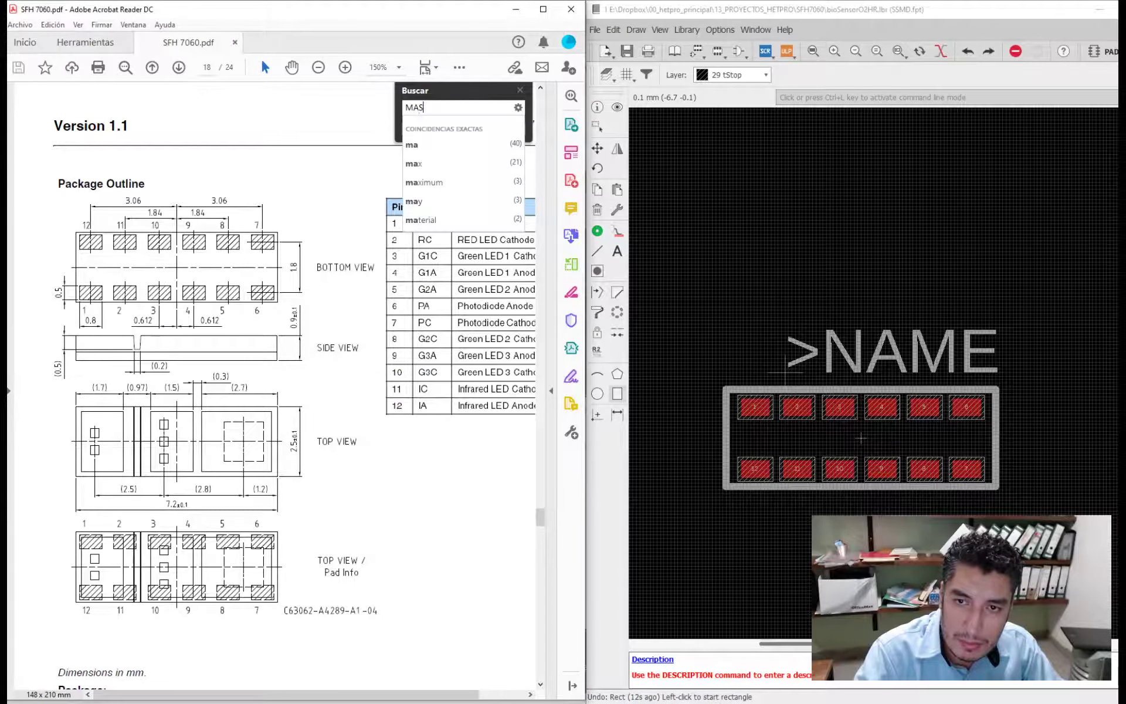
text(K)
key(Return)
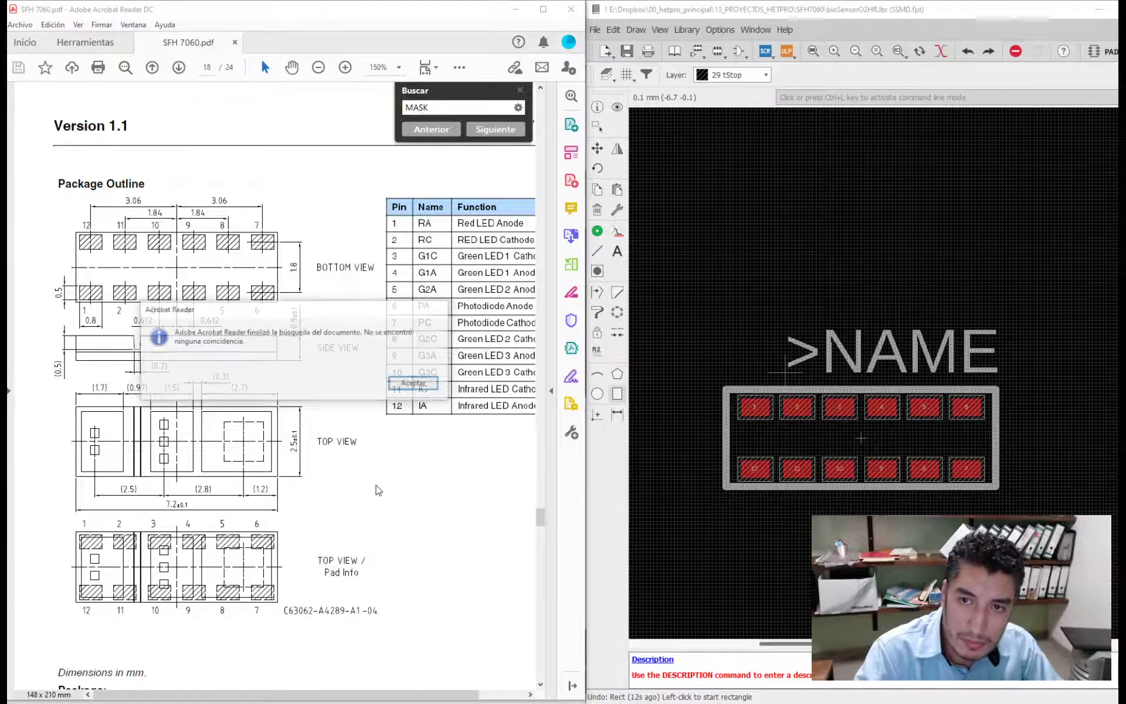
key(Return)
key(BackSpace)
key(BackSpace)
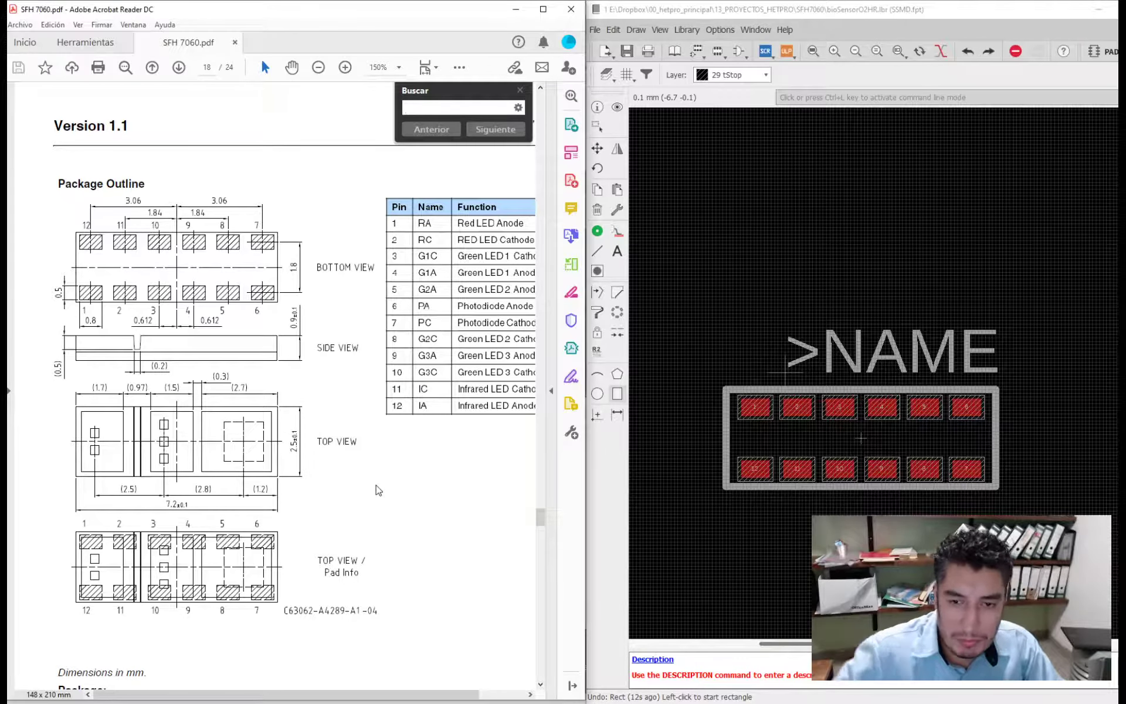
- Check the solder resist label in the recommended solder pad design and search the datasheet for RESIST
scroll(397, 472, down, 10)
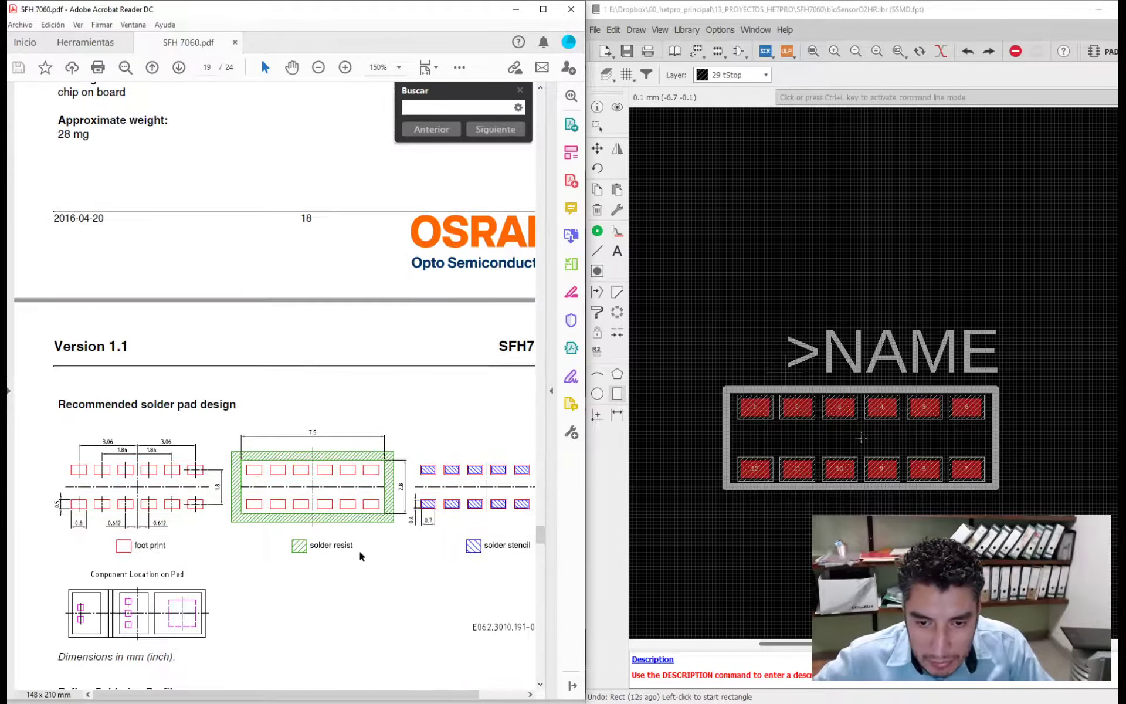
double_click(346, 547)
click(321, 544)
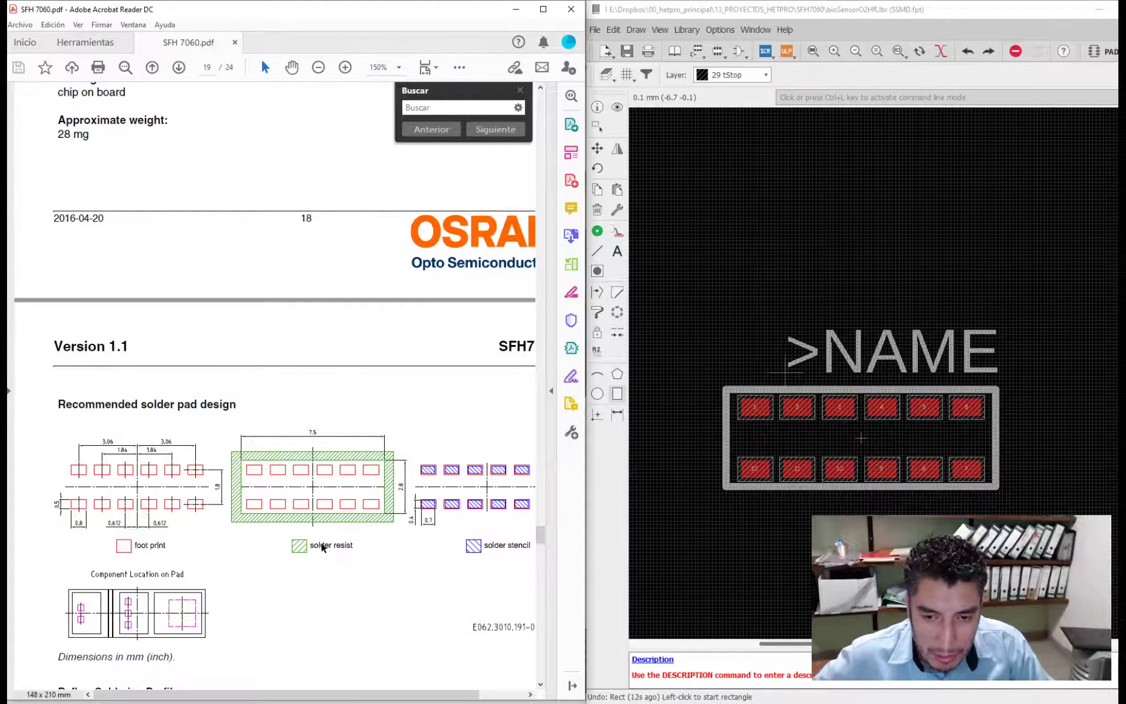
double_click(329, 544)
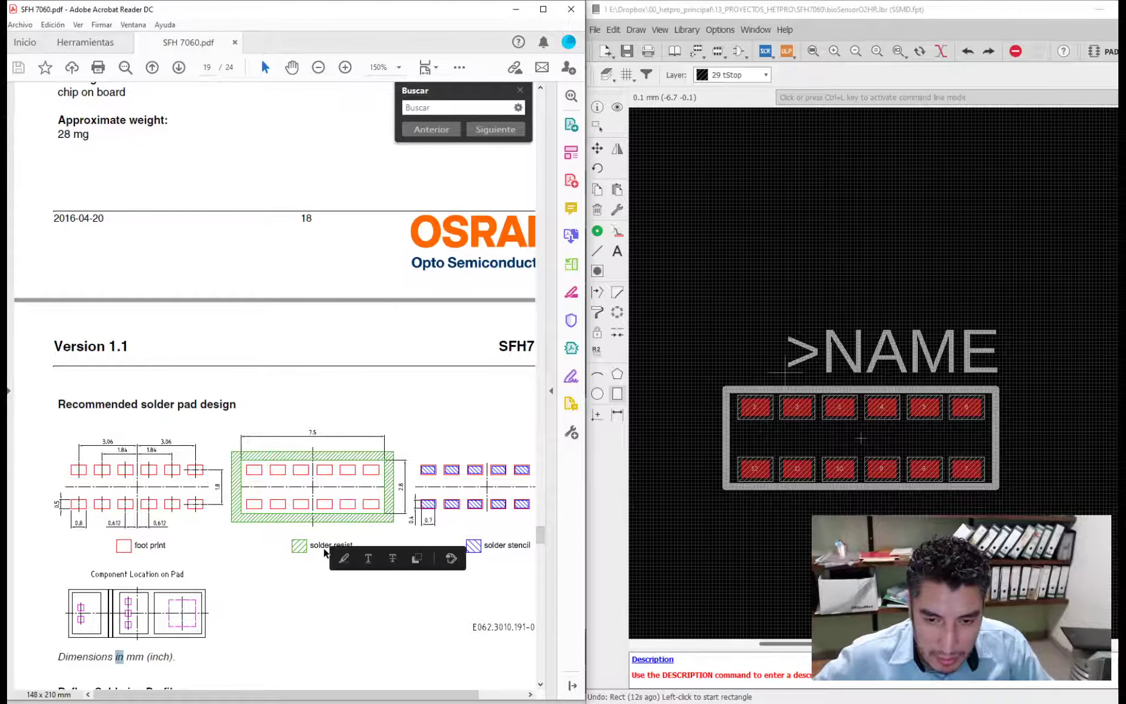
click(318, 546)
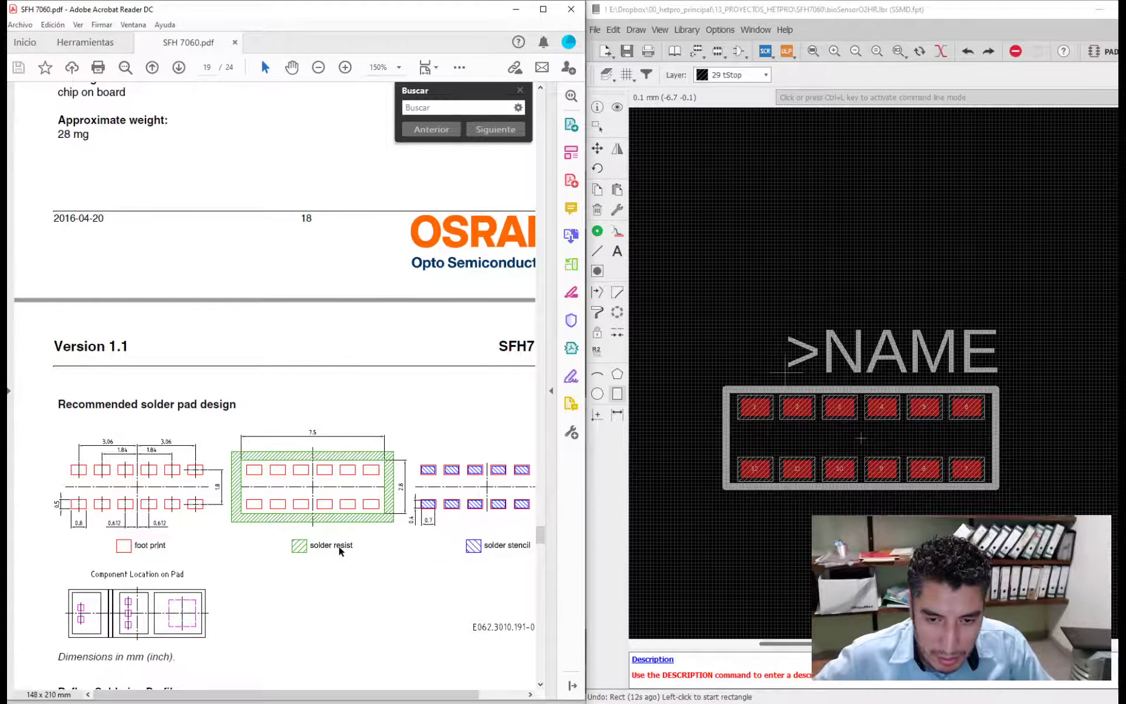
click(437, 105)
text(RESIST)
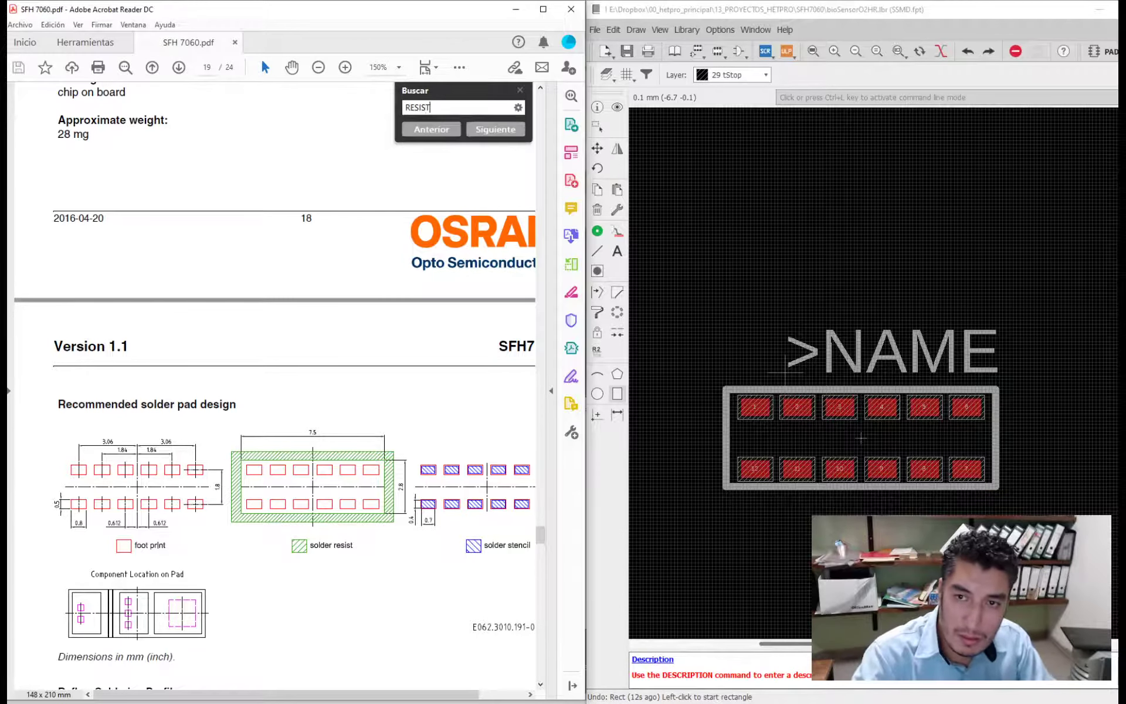
key(Return)
key(Return)
key(Return)
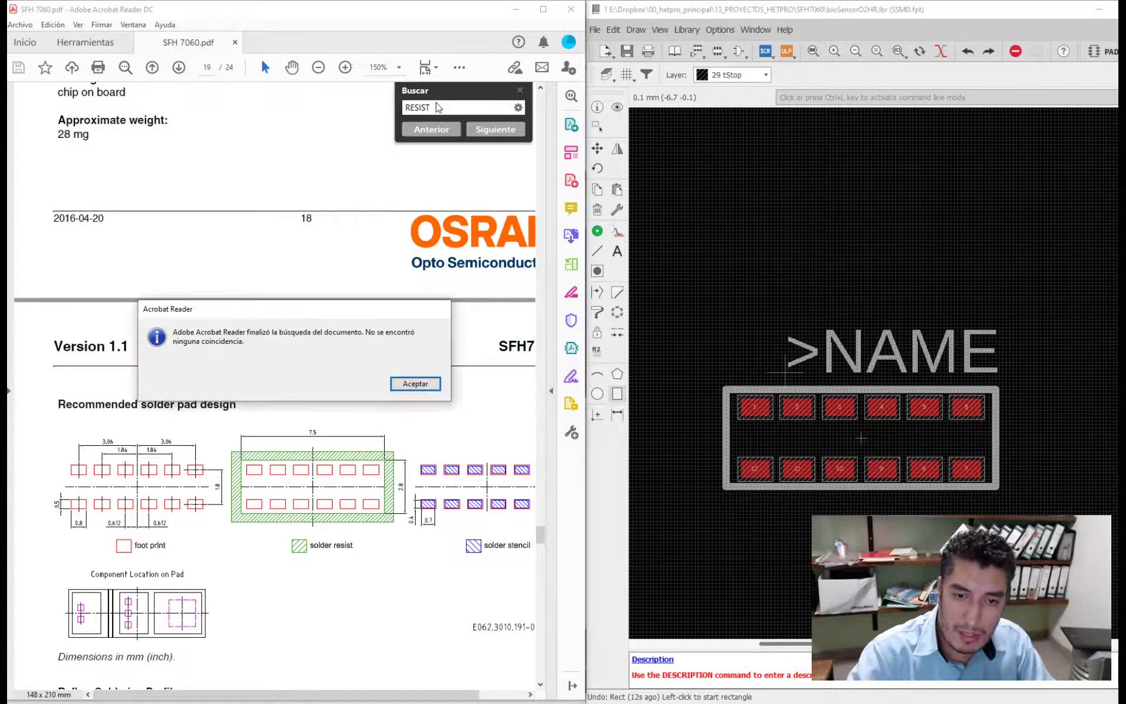
key(Return)
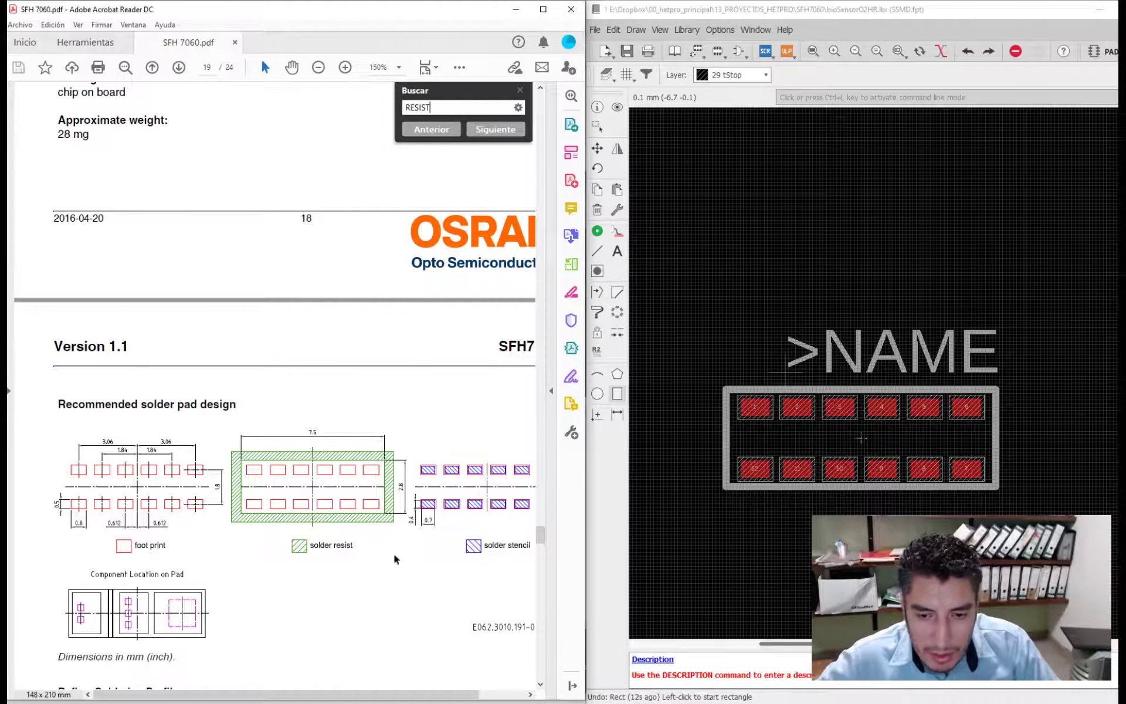
- Examine the solder stencil drawing and its dimensions up close, and compare it with the foot print and solder resist drawings
ctrl+scroll(380, 480, up, 4)
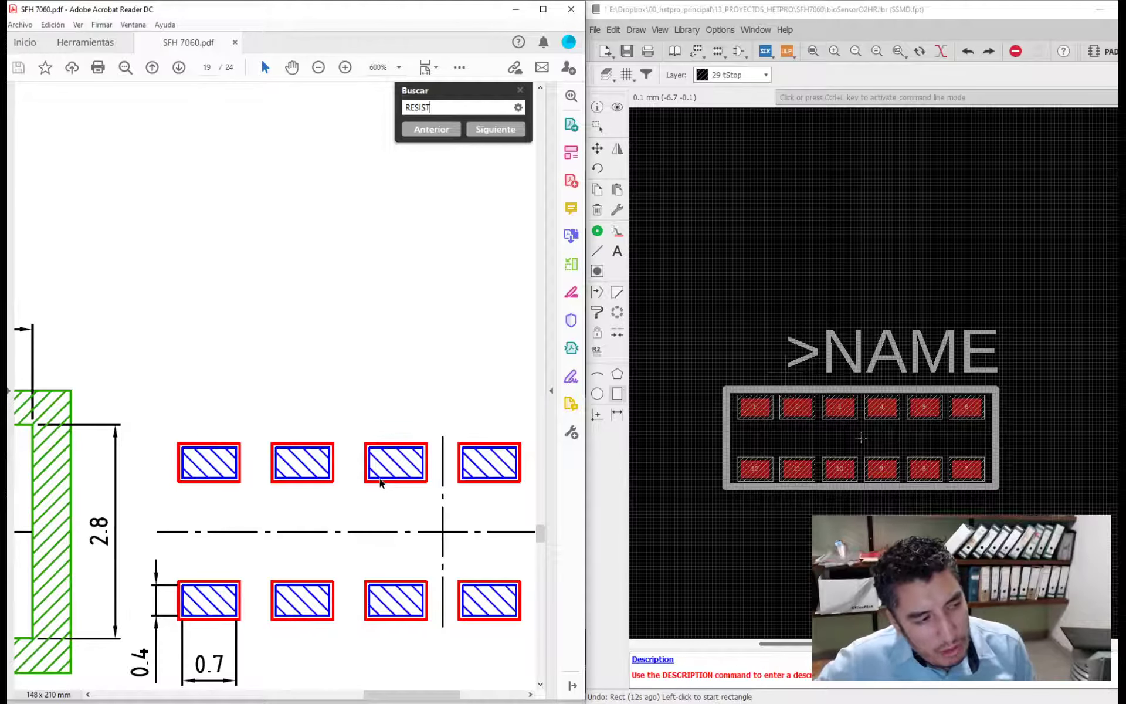
scroll(352, 484, down, 1)
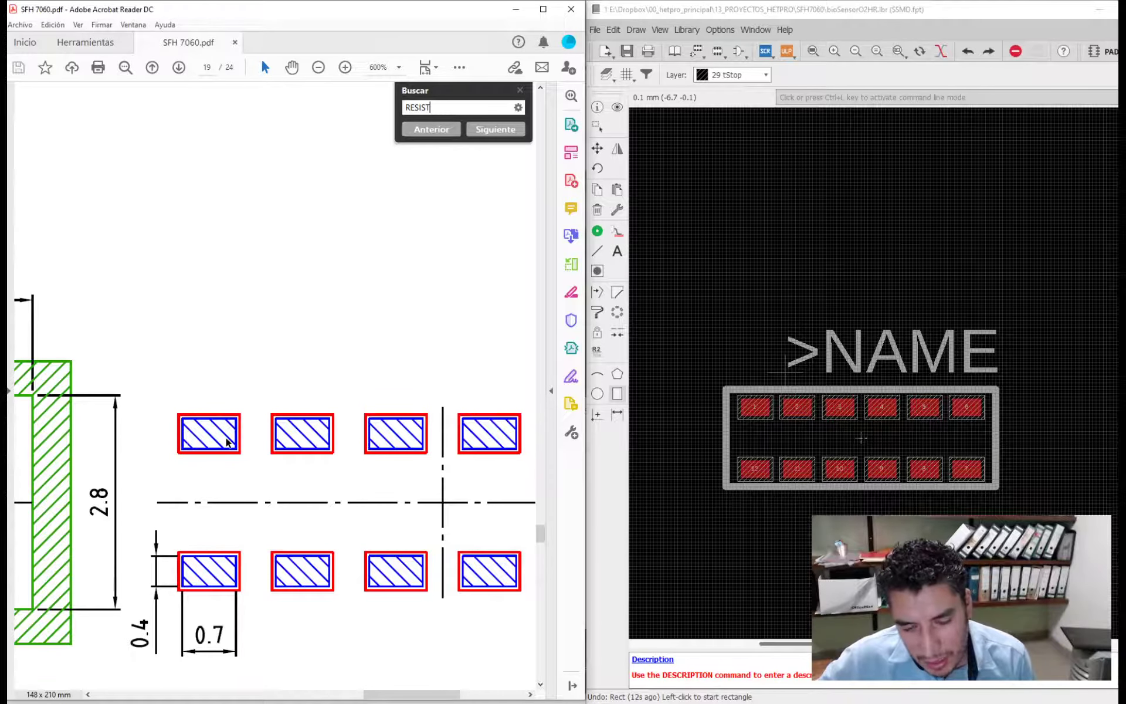
scroll(226, 441, down, 1)
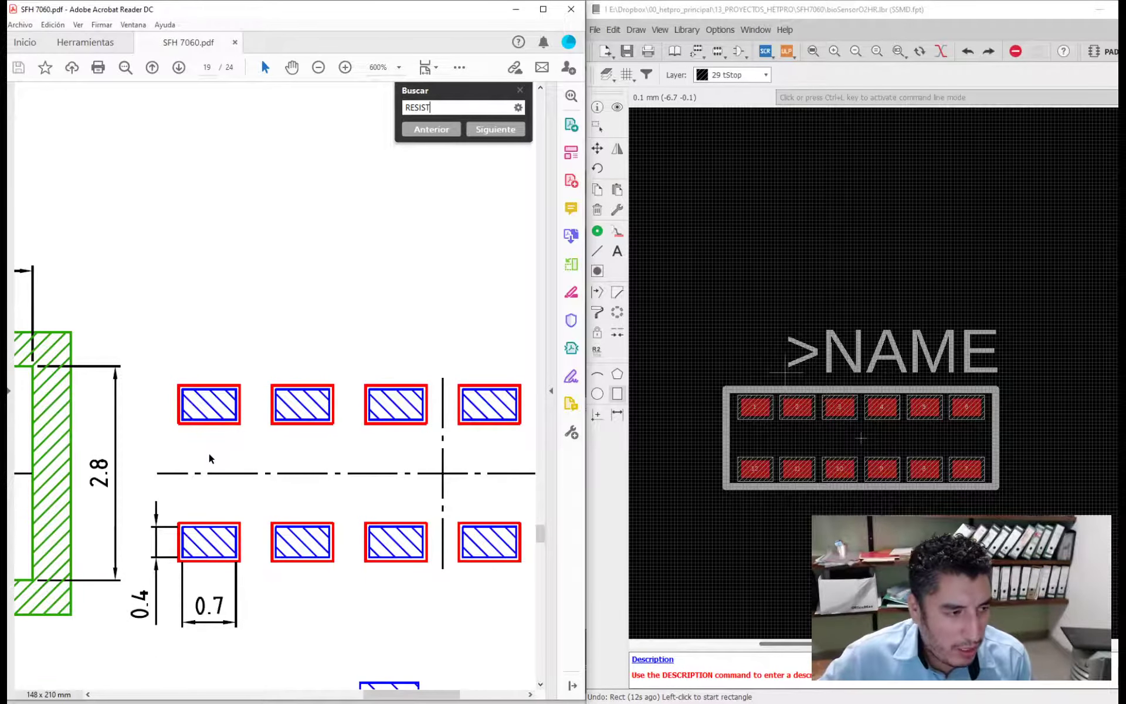
scroll(208, 452, down, 2)
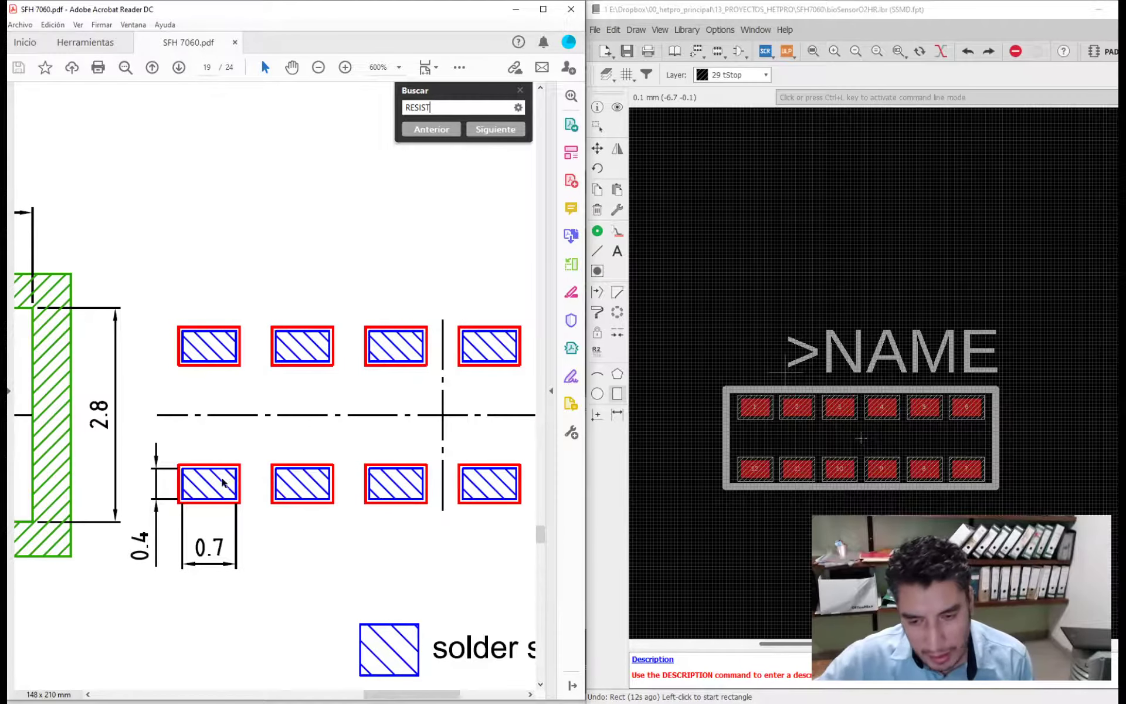
scroll(223, 482, down, 2)
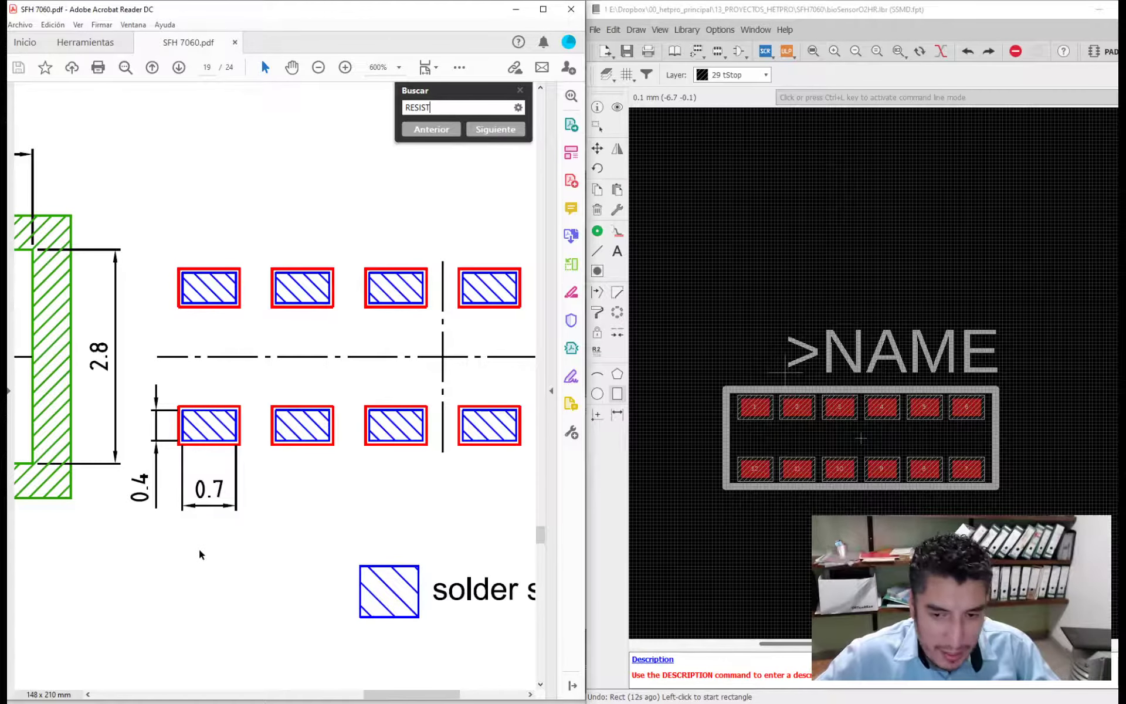
ctrl+scroll(199, 550, down, 3)
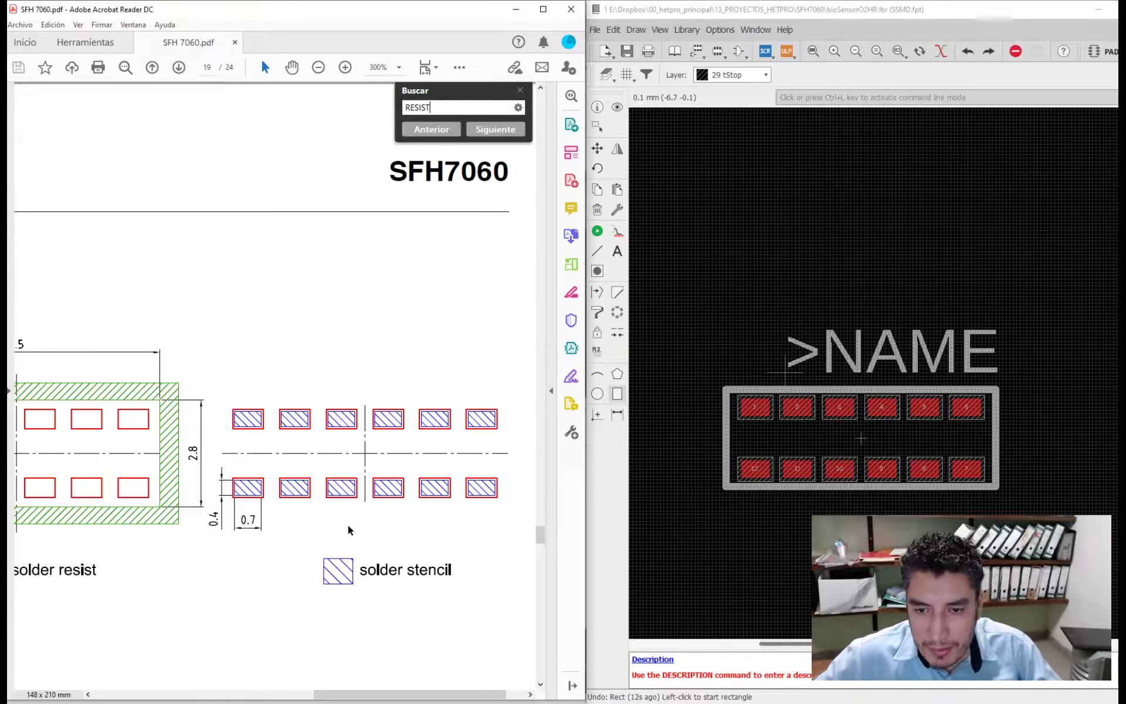
ctrl+scroll(348, 529, down, 1)
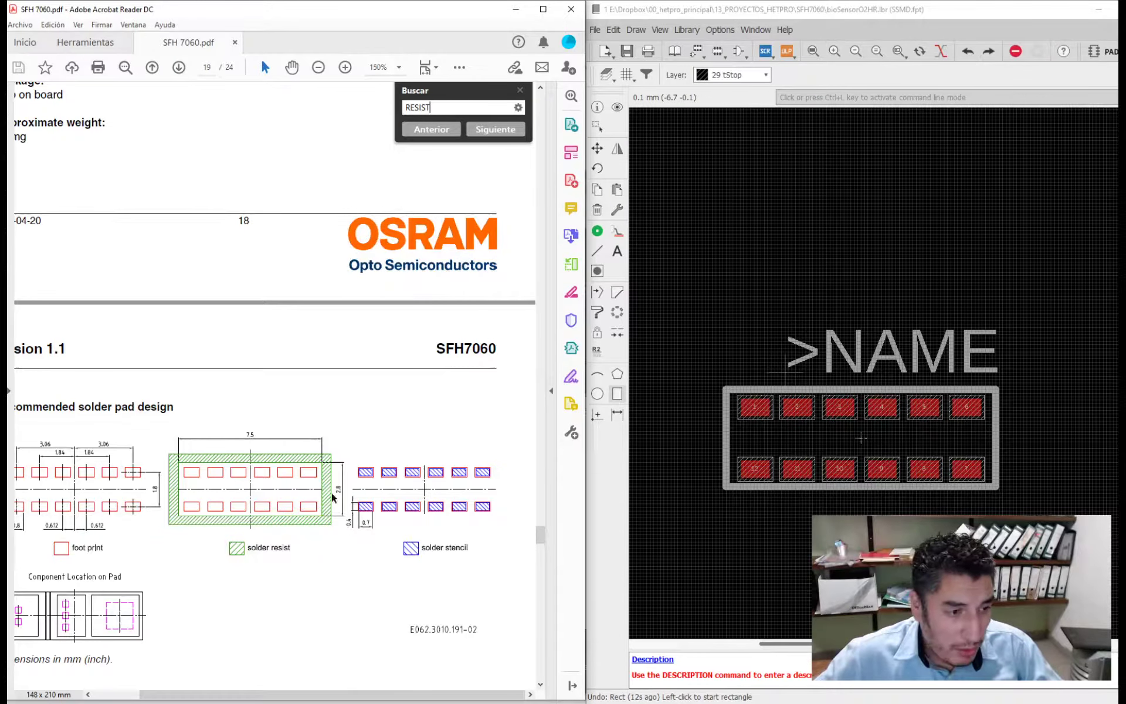
scroll(347, 523, down, 1)
ctrl+scroll(329, 459, down, 1)
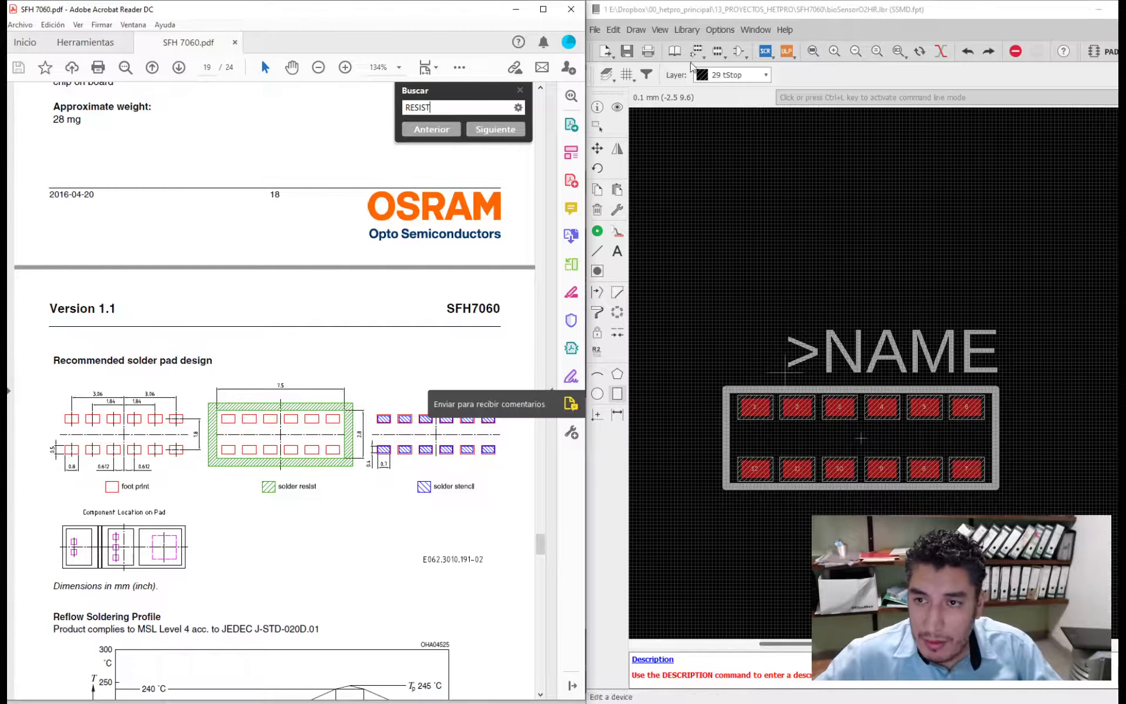
- Save the bioSensorO2HR library and close its editor window
click(627, 52)
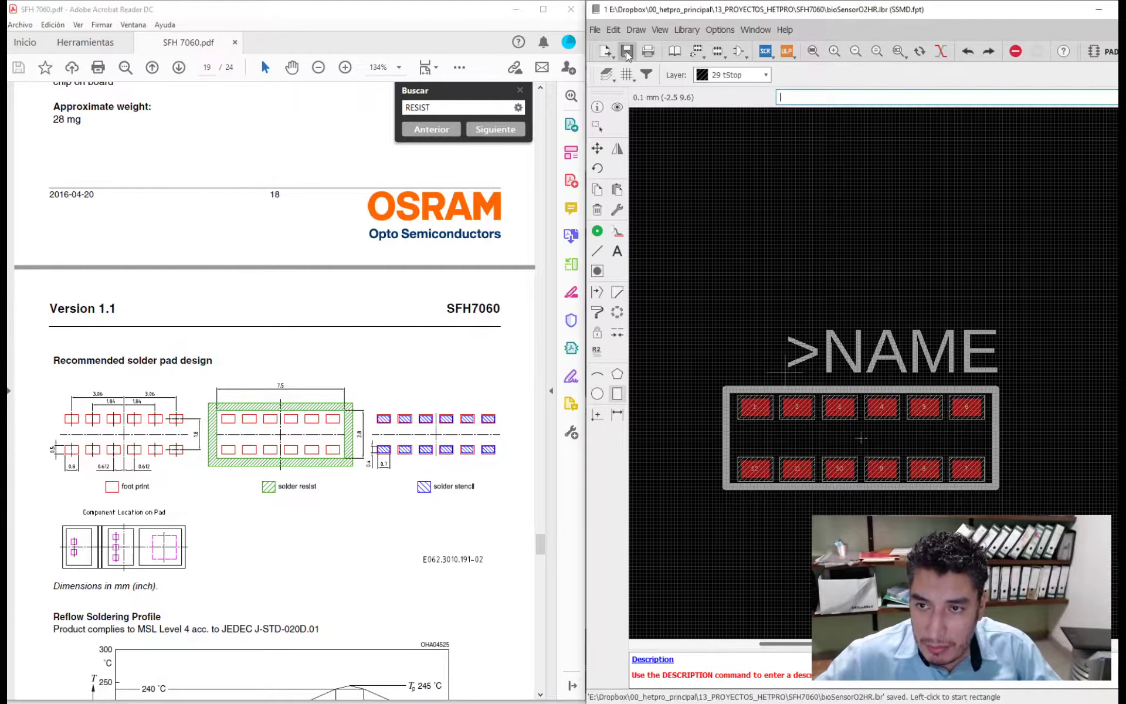
click(1119, 9)
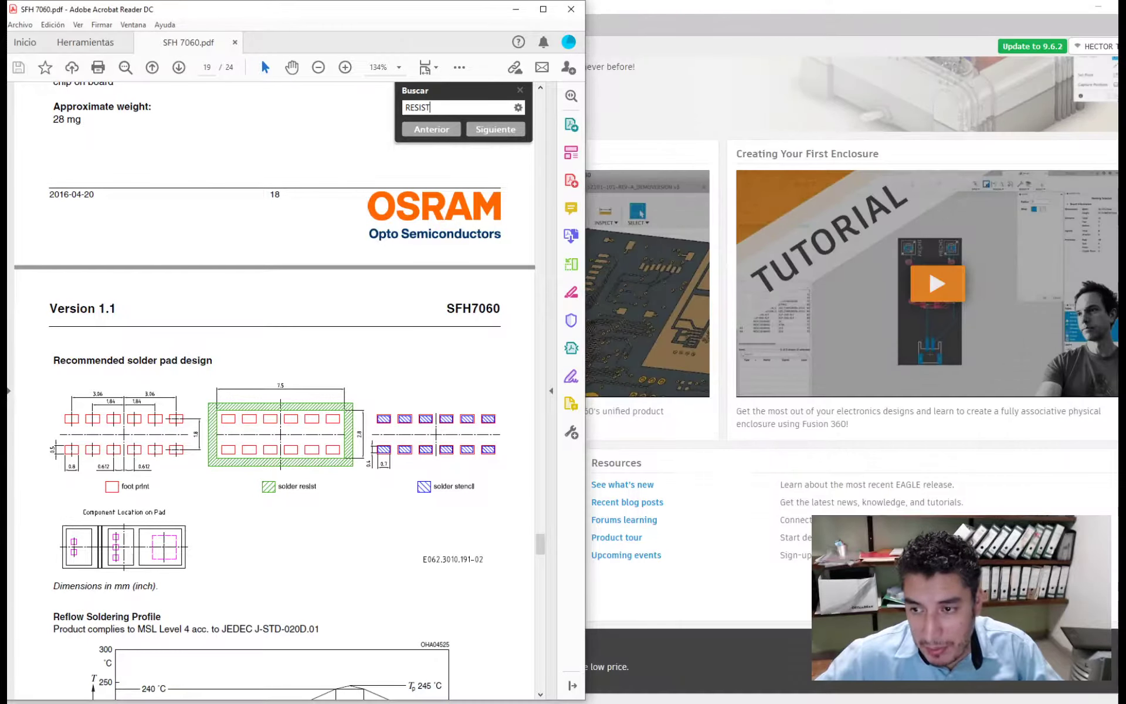
- Switch to the EAGLE Control Panel and reopen the bioSensorO2HR library from the SFH7060 folder
click(928, 68)
click(12, 24)
click(10, 26)
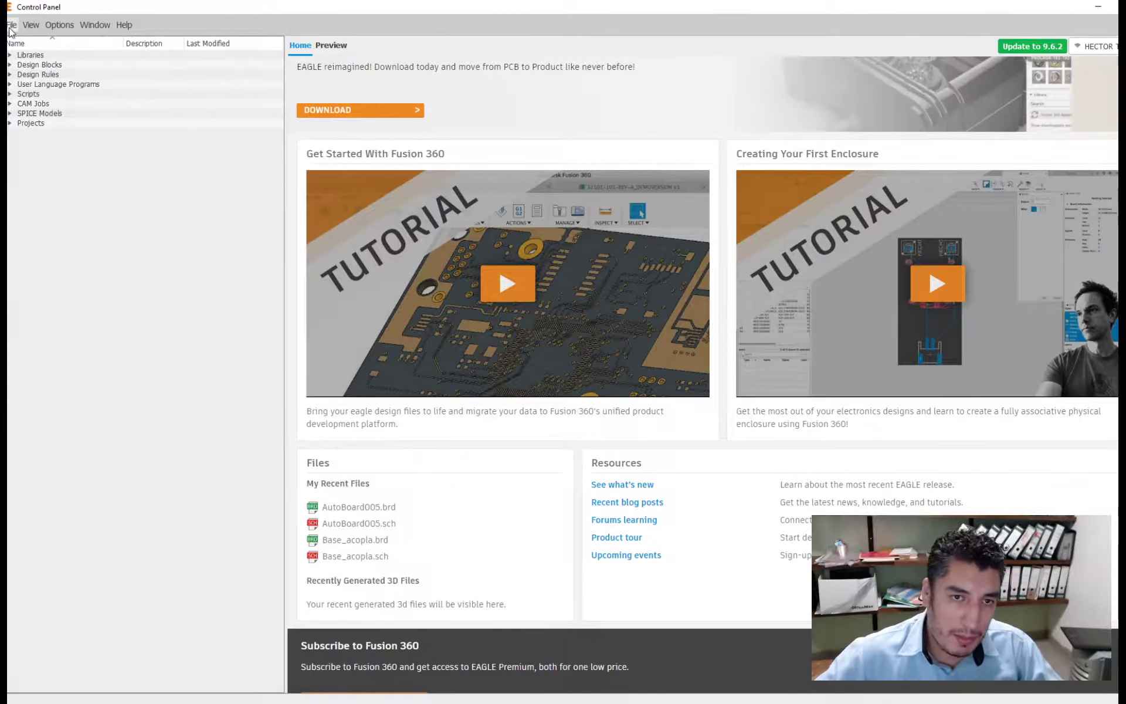
click(11, 26)
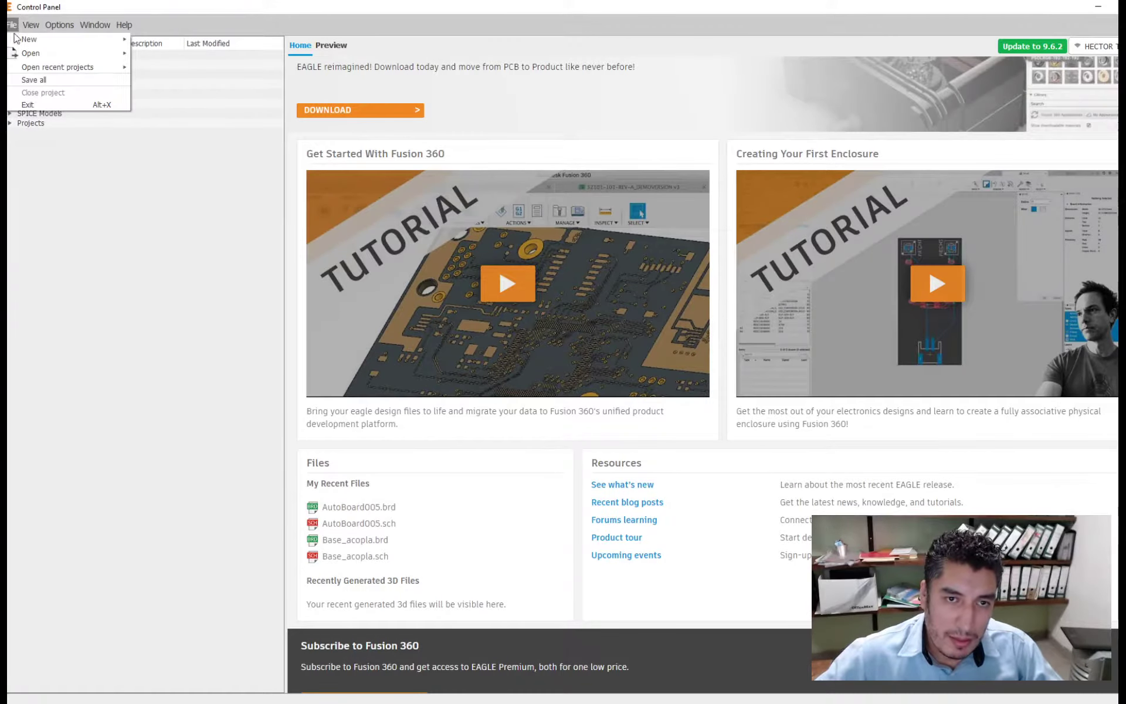
mouse_move(35, 53)
click(182, 100)
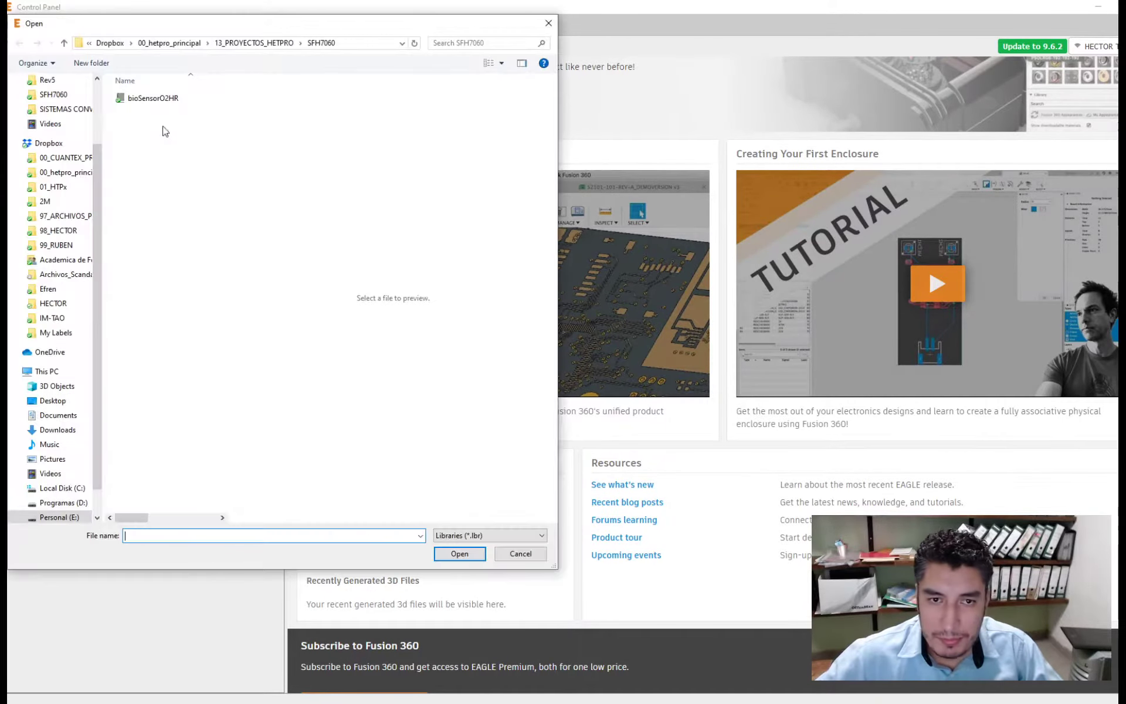
double_click(152, 98)
- Maximize the library window and preview the SSMD footprint and the SENO2HR symbol
drag(780, 20, 500, 4)
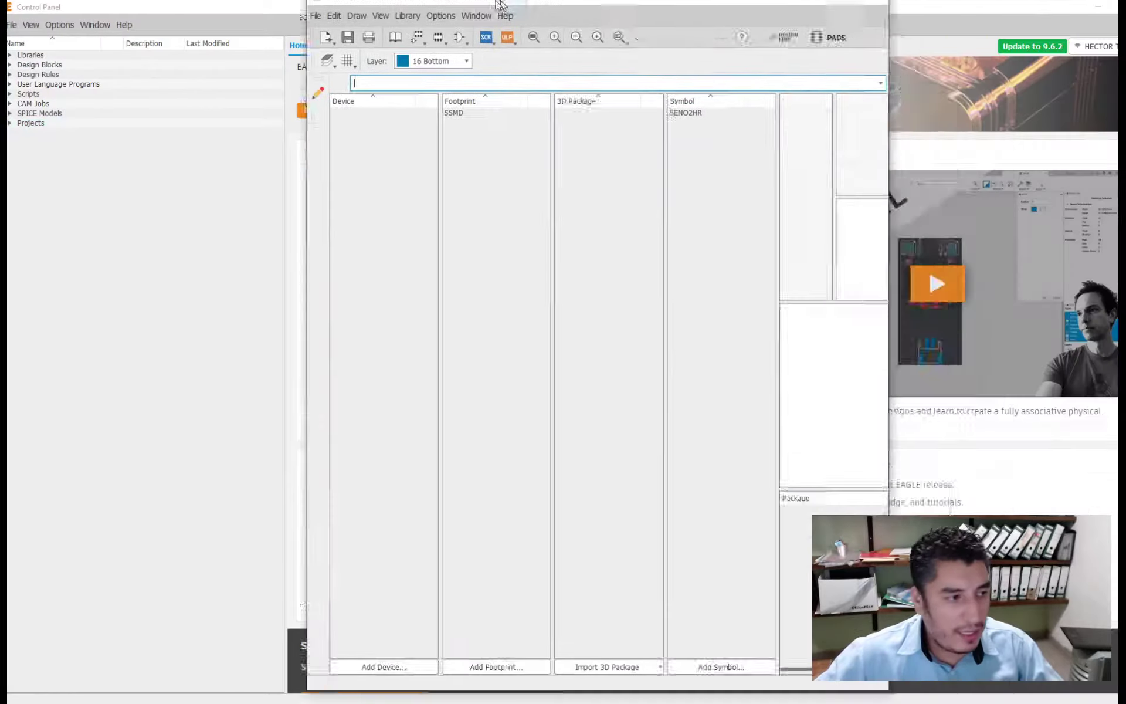
click(354, 123)
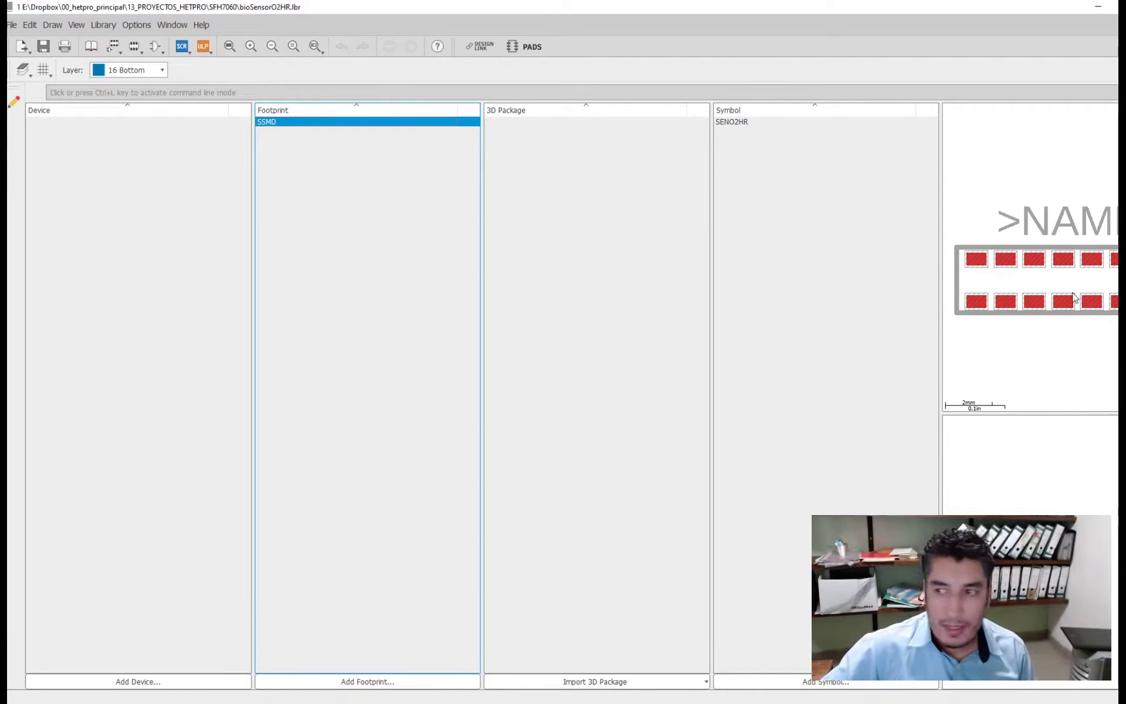
click(754, 140)
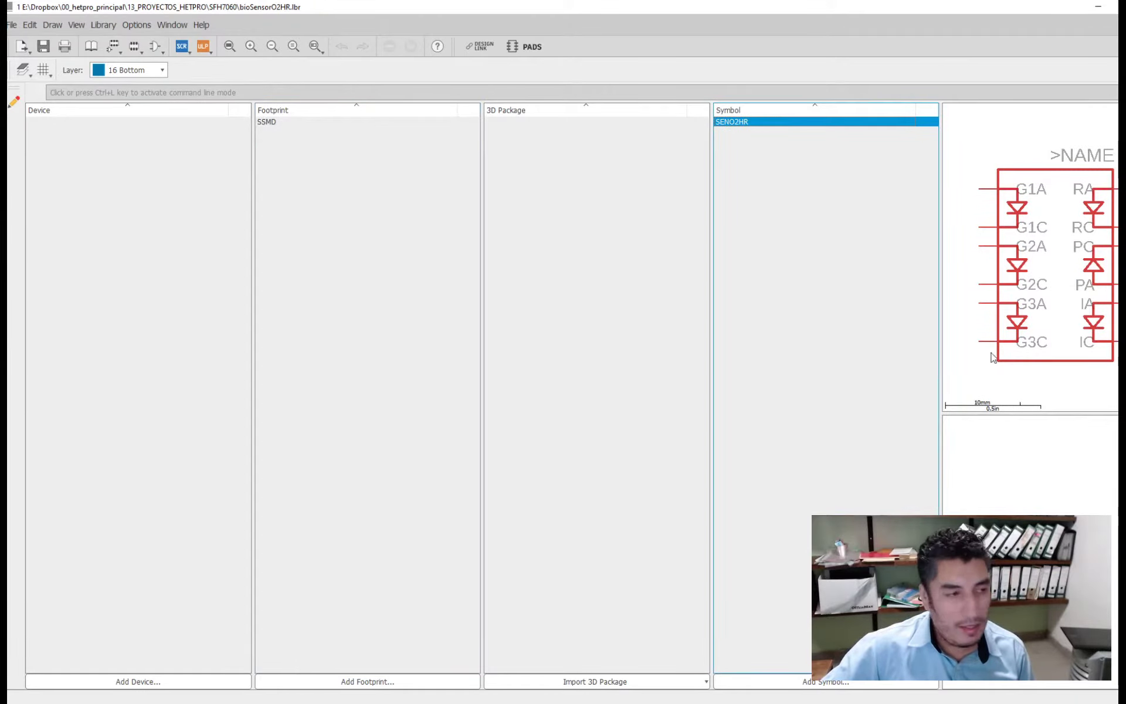